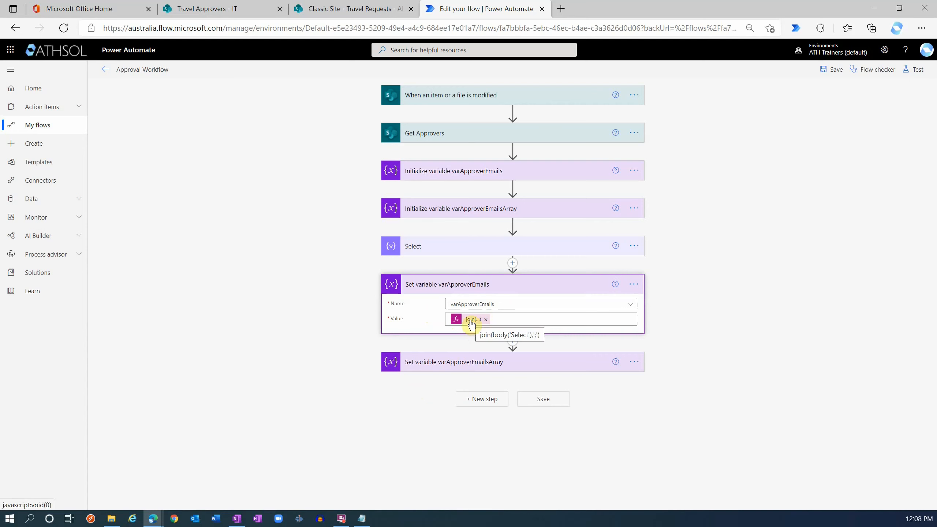
Add a Create an approval action after Set variable varApproverEmailsArray, with approval type Custom Responses – Wait for all responses
click(454, 363)
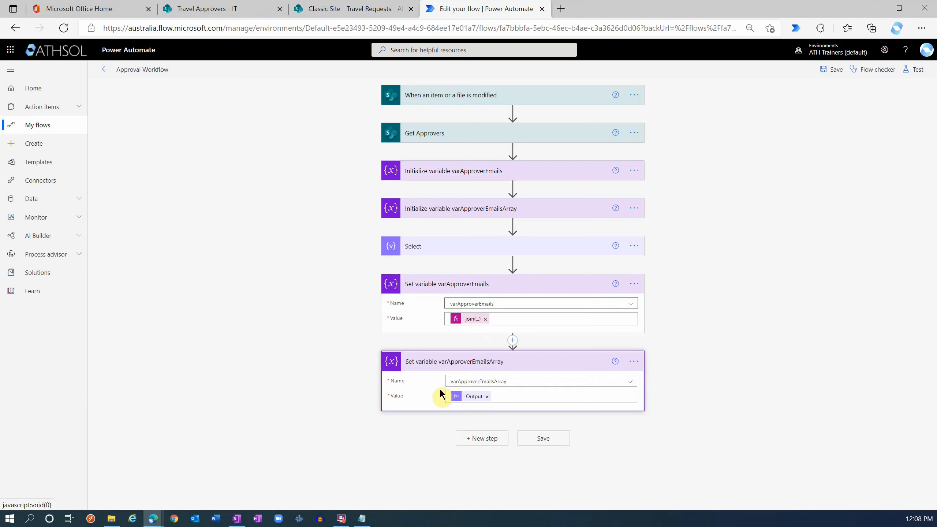
click(461, 438)
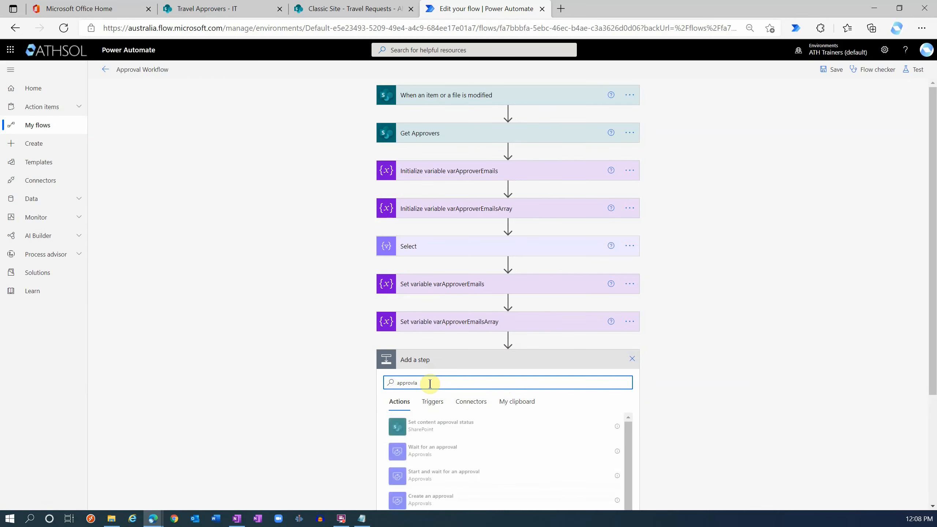
scroll(345, 432, down, 3)
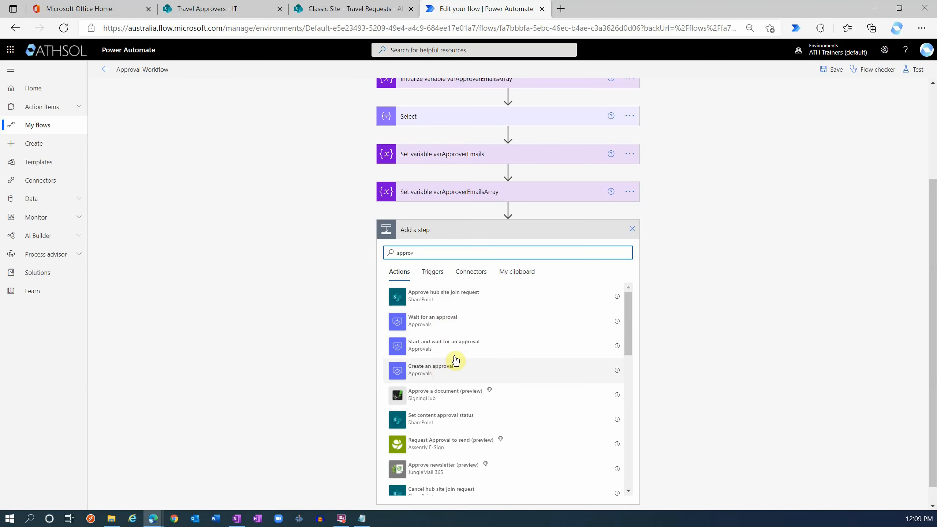
click(439, 371)
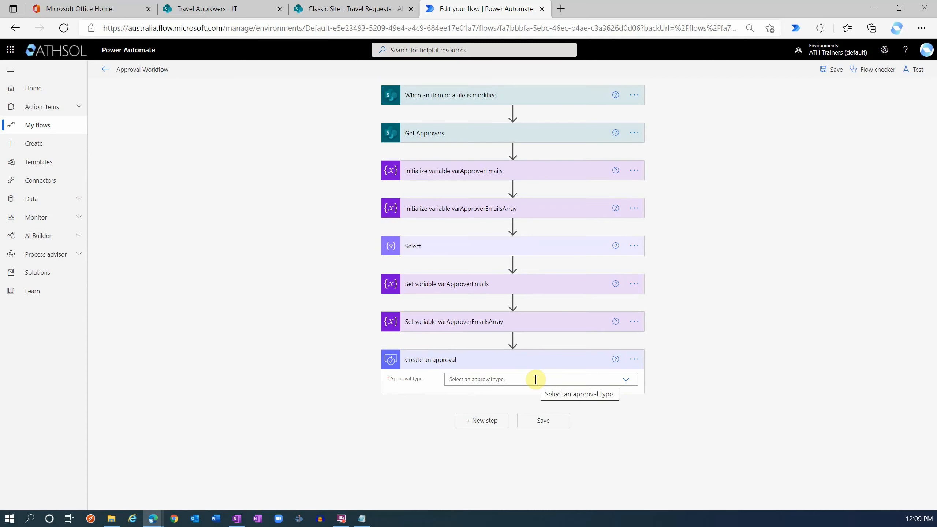
click(538, 379)
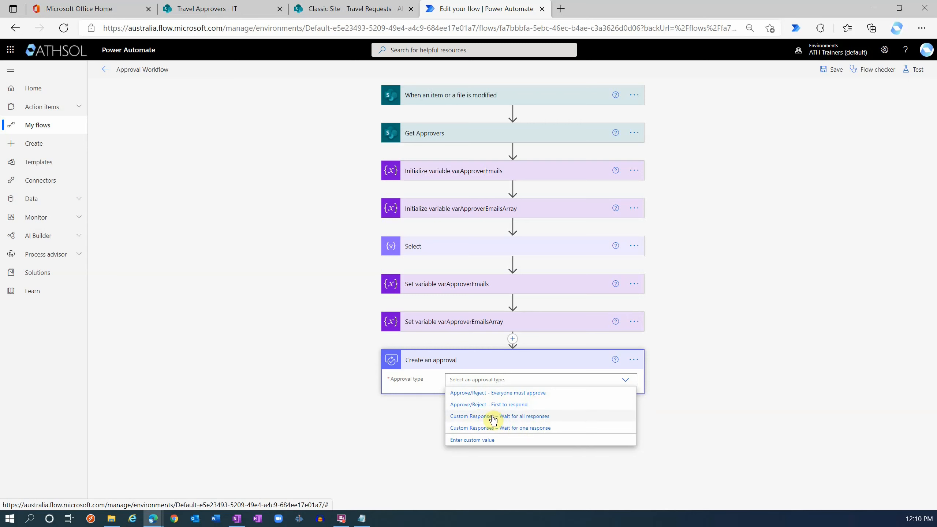
click(555, 418)
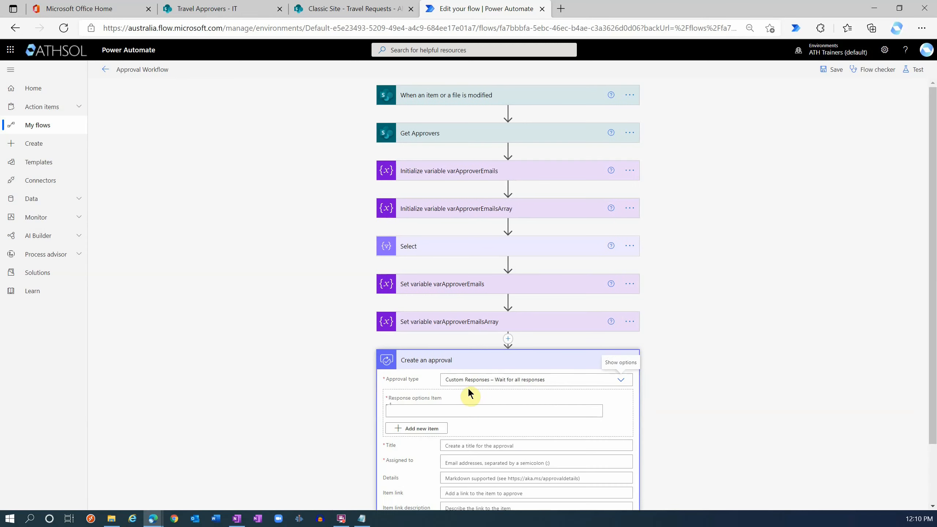
Define three response options for the approval: Approve, Reject and Request a change
scroll(369, 376, down, 2)
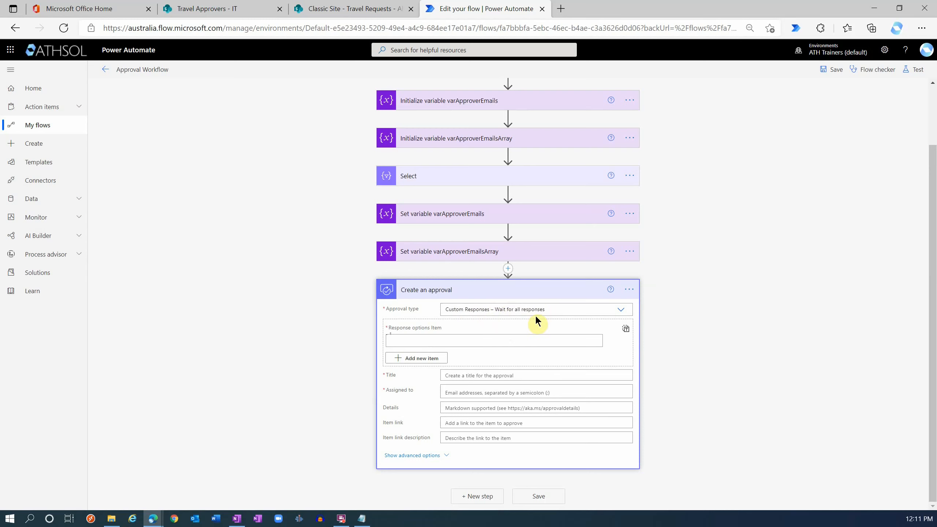
click(406, 341)
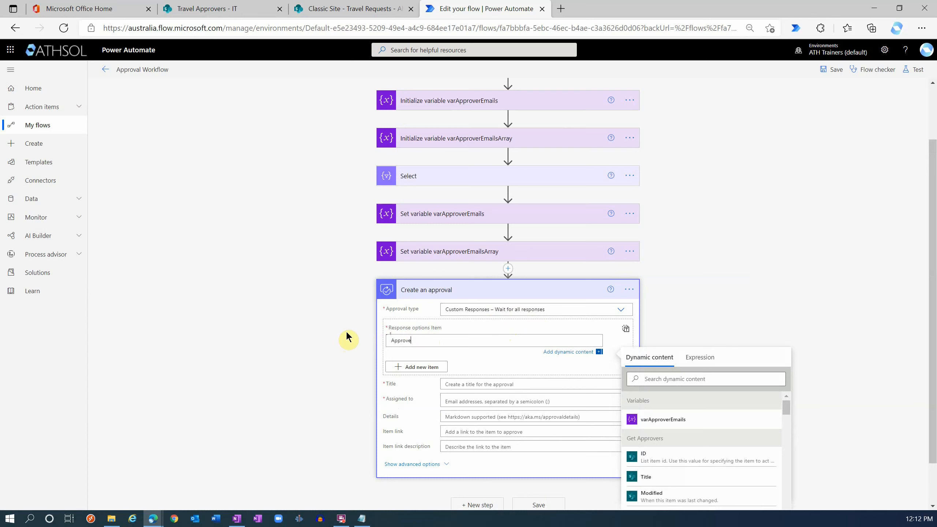
click(406, 367)
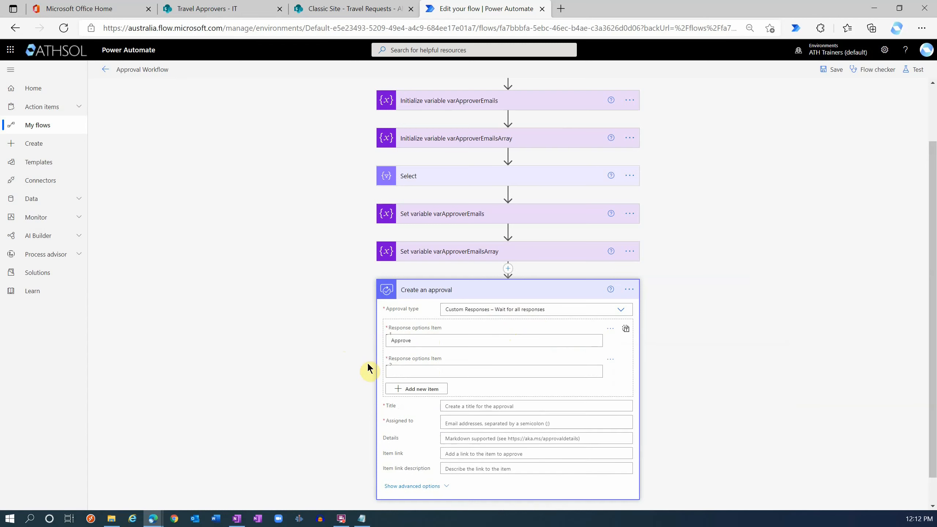
click(402, 371)
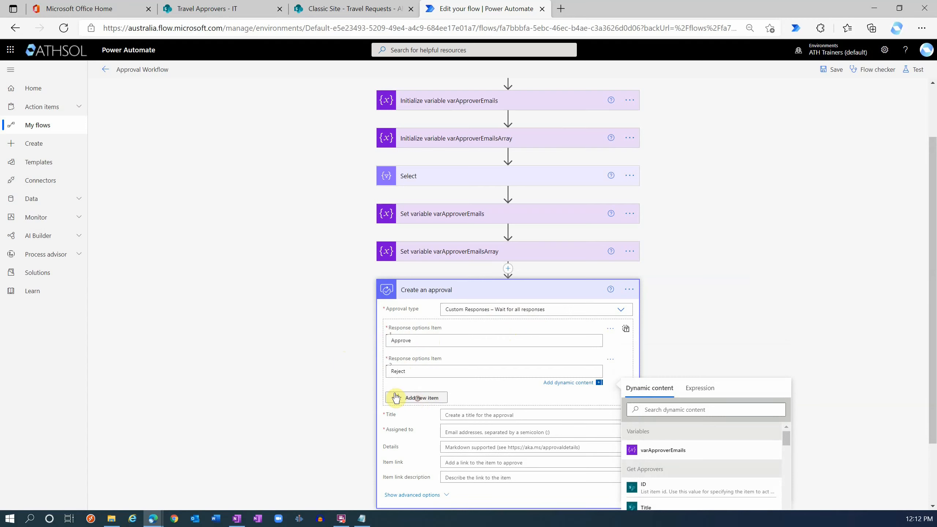
click(417, 398)
click(393, 403)
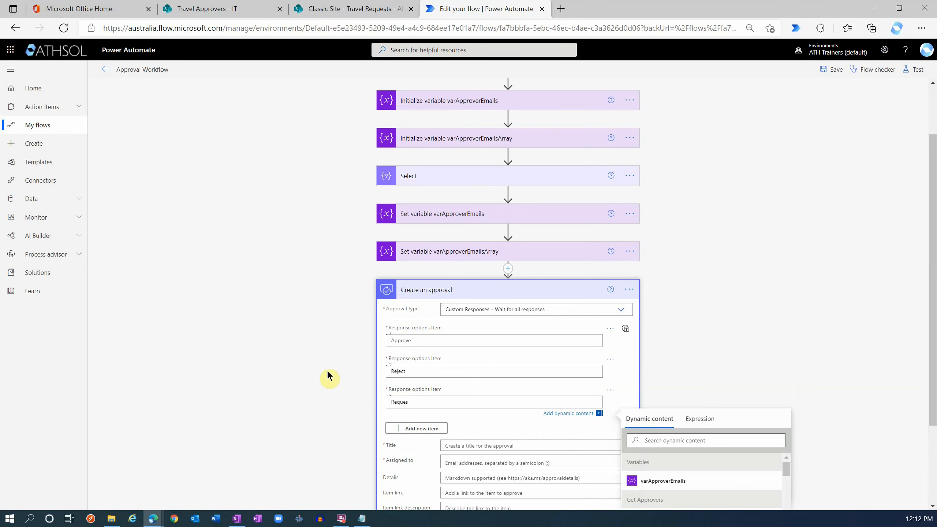
text(Request a change)
Title the approval "Please approve" followed by the modified item's Title value, and assign it to varApproverEmails followed by a semicolon
scroll(329, 377, down, 3)
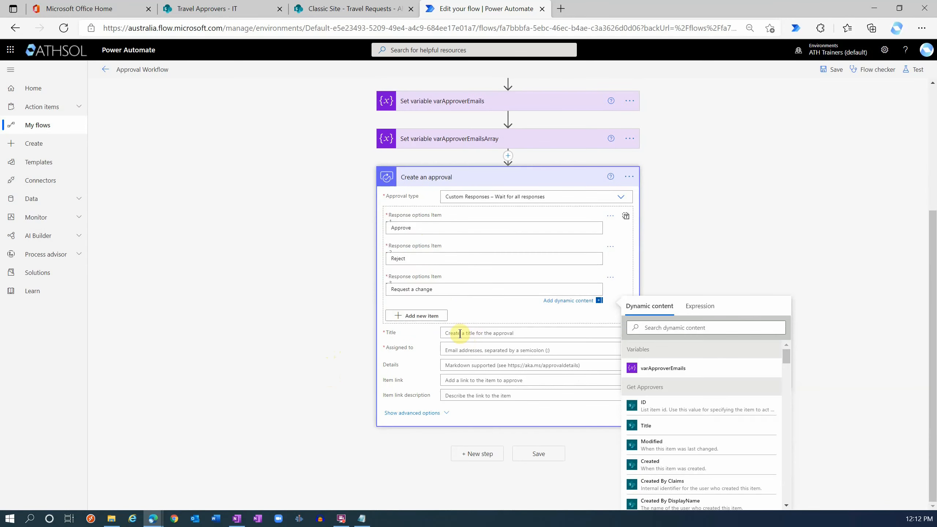
click(459, 333)
text(Please approve)
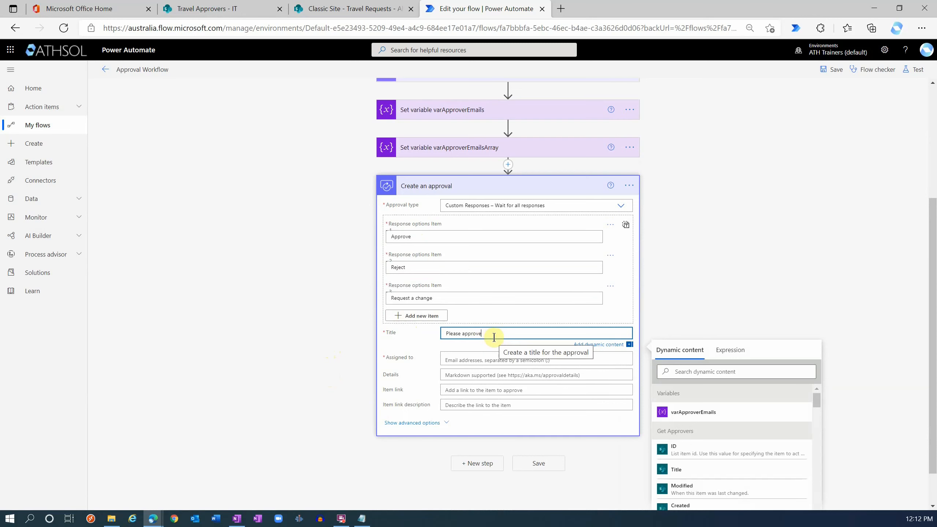
click(691, 370)
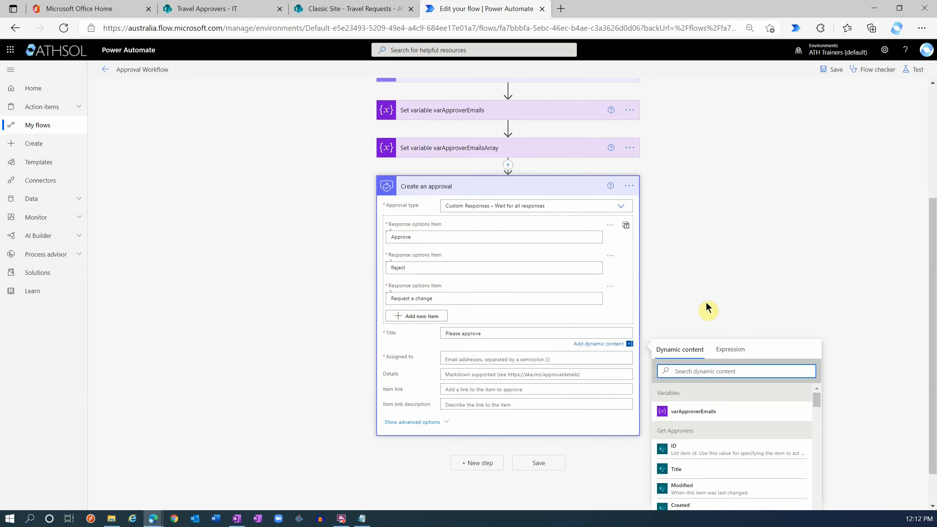
text(title)
scroll(864, 321, down, 1)
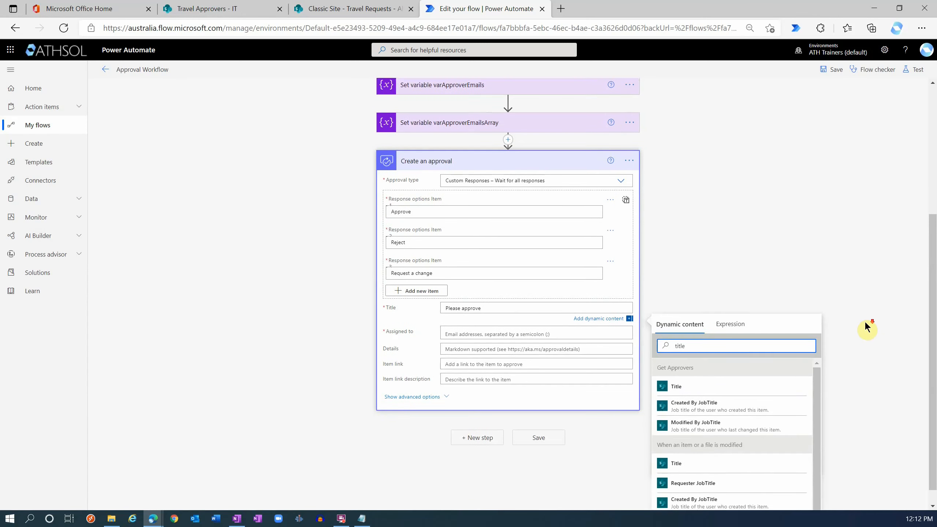
click(677, 445)
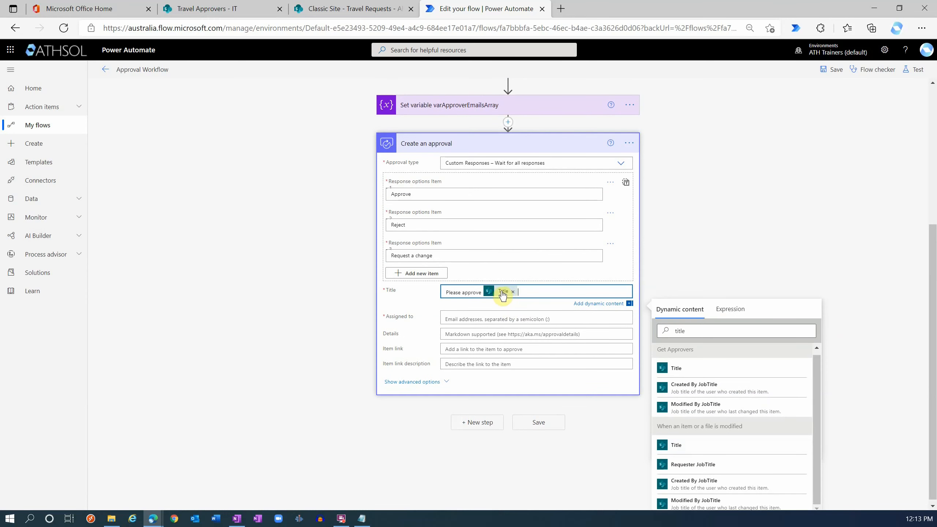
click(455, 318)
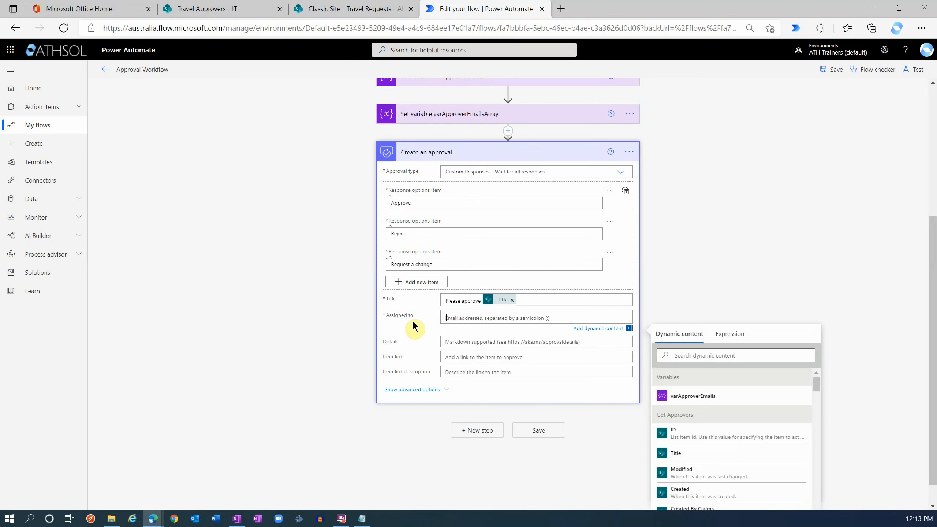
click(709, 402)
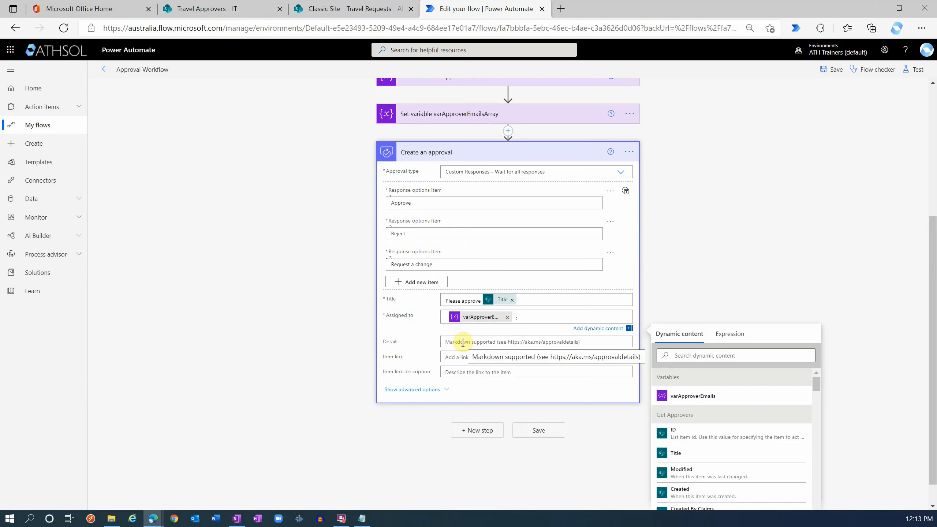
Begin the approval details with Requester DisplayName and "submitted a travel request with the following details:", followed by blank lines
click(449, 342)
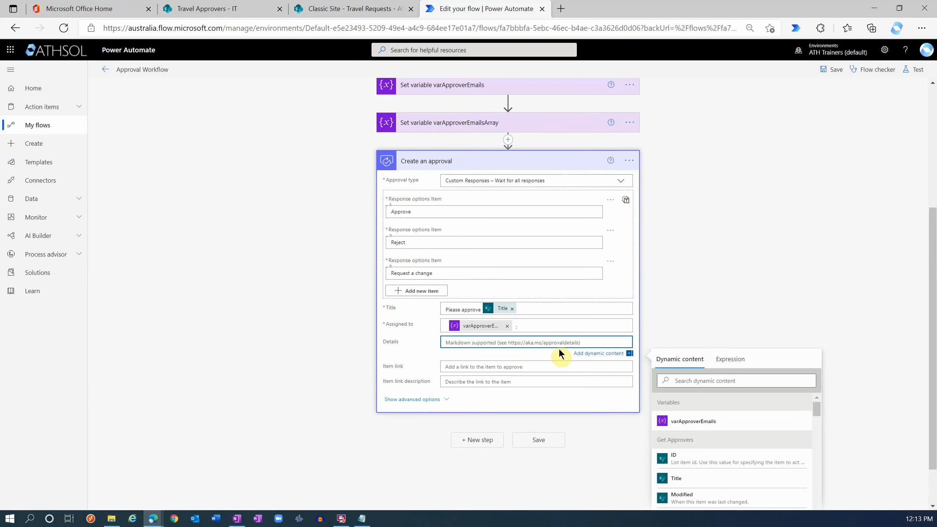
click(696, 381)
text(request)
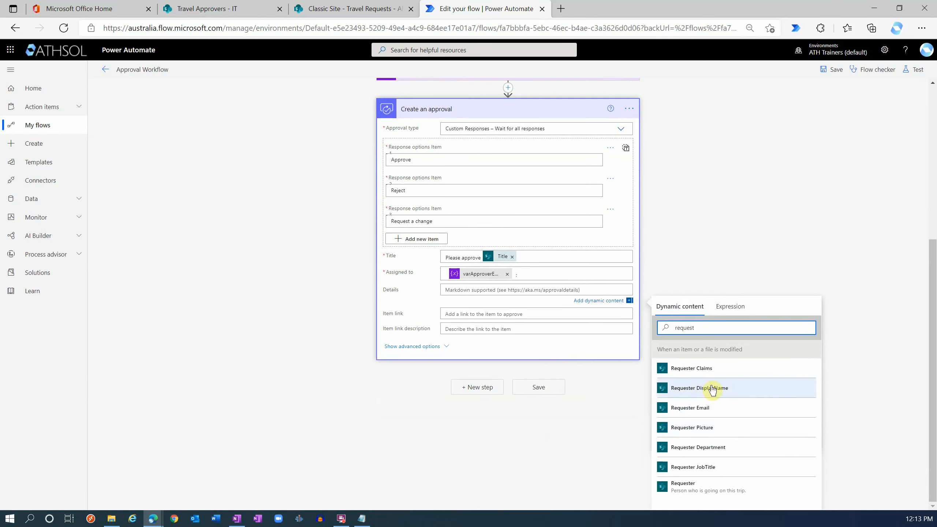
click(711, 388)
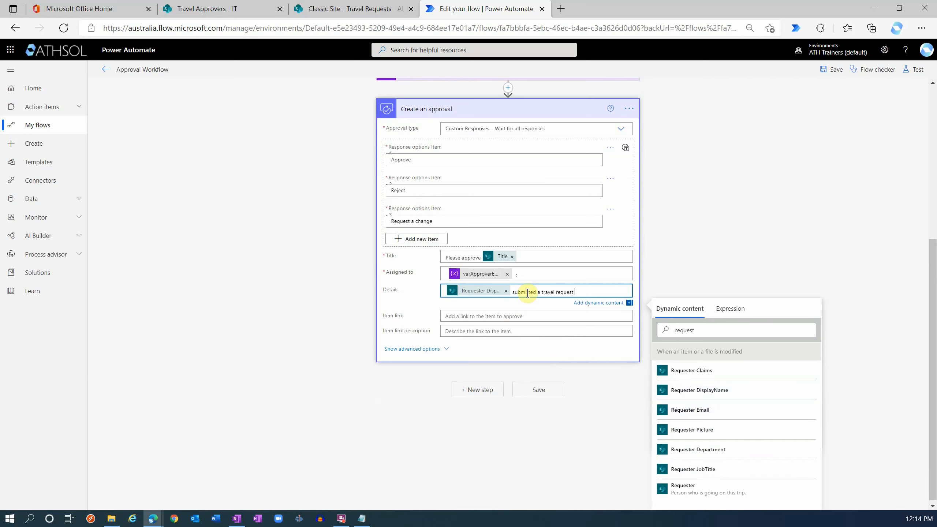
text(submitted a travel request with the following details)
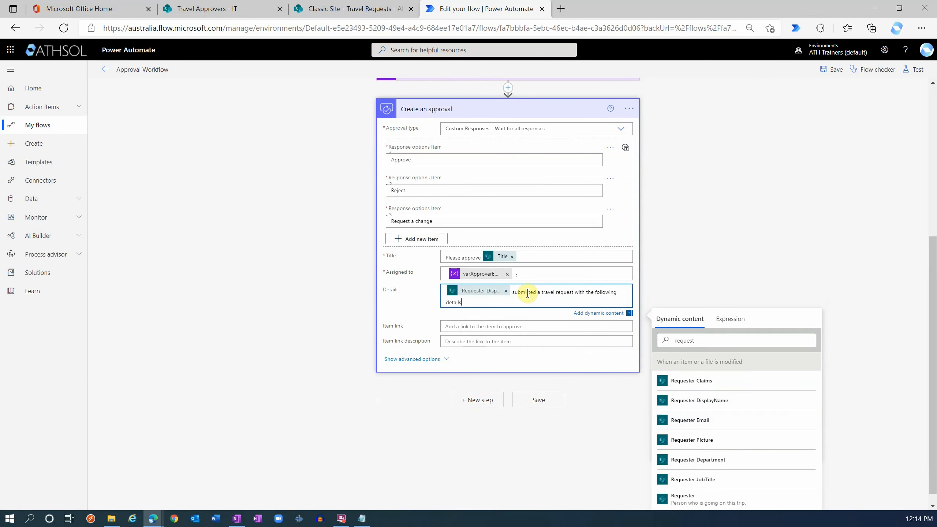
text(:)
key(Return)
key(Return)
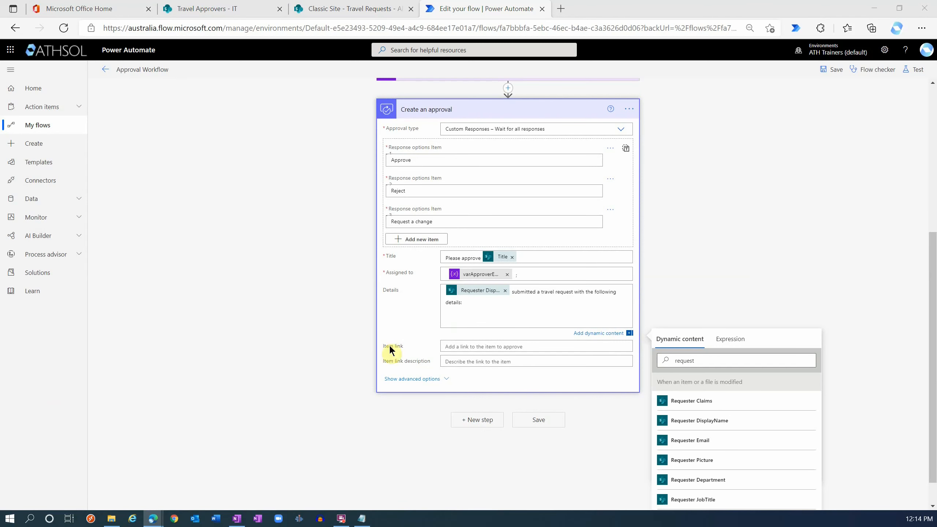
Paste the prepared Description/Value Markdown table into the details, with rows for trip title, reason, destination, start date, end date and travel cost
click(456, 318)
key(ctrl+v)
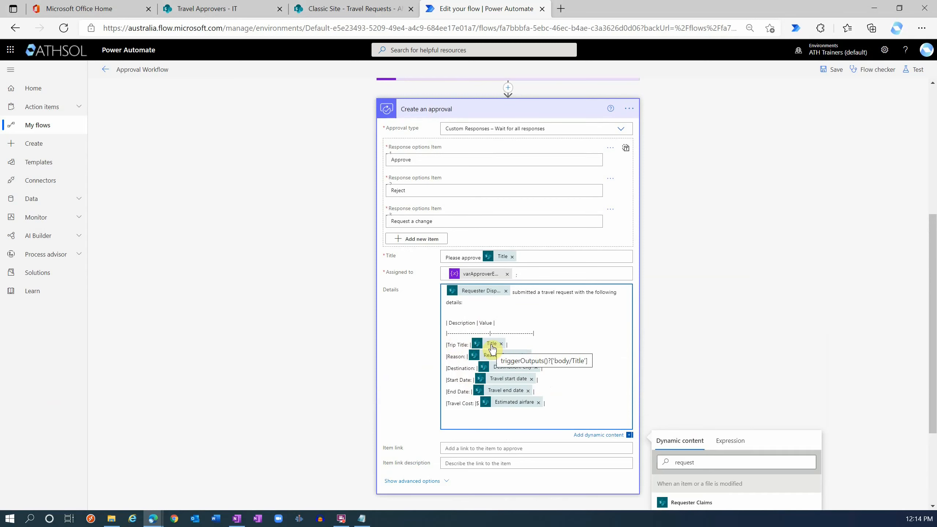
click(452, 359)
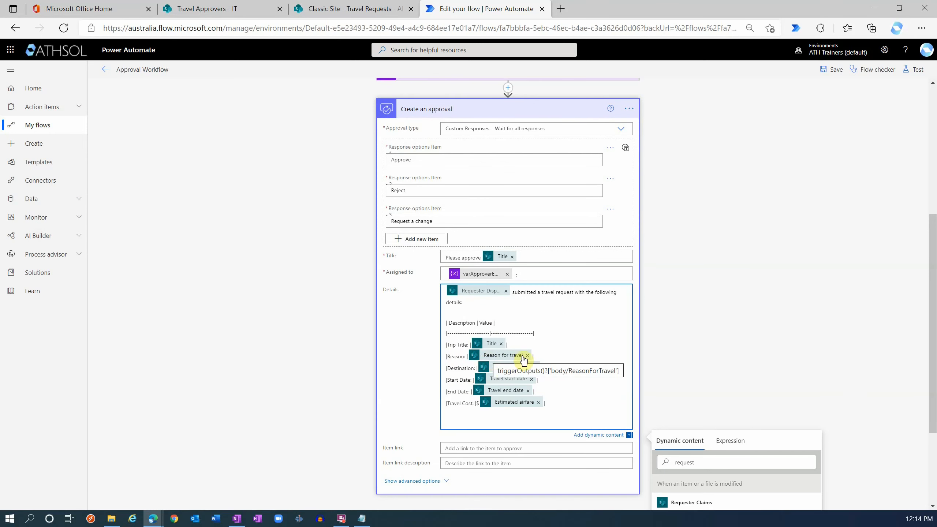
click(459, 368)
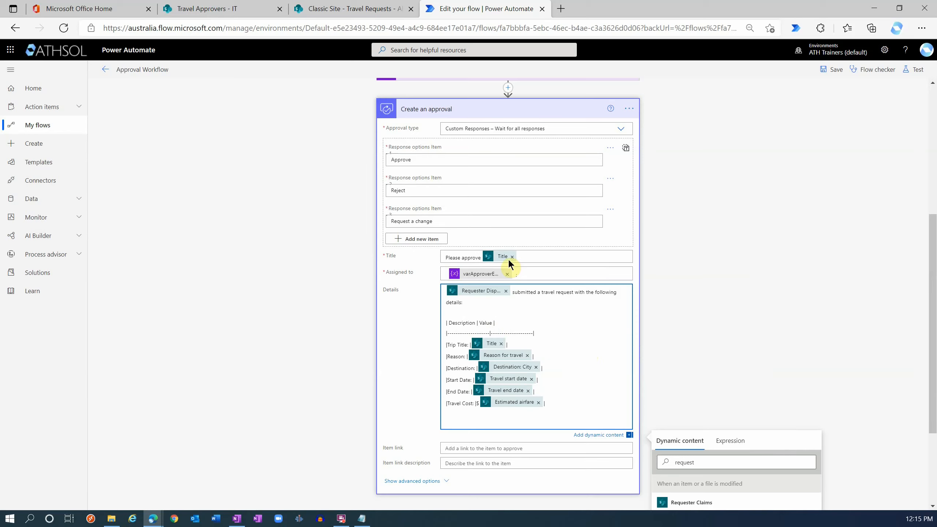
Open aka.ms/approvaldetails in a new browser tab
click(561, 8)
text(aka.ms/approvaldetails)
key(Return)
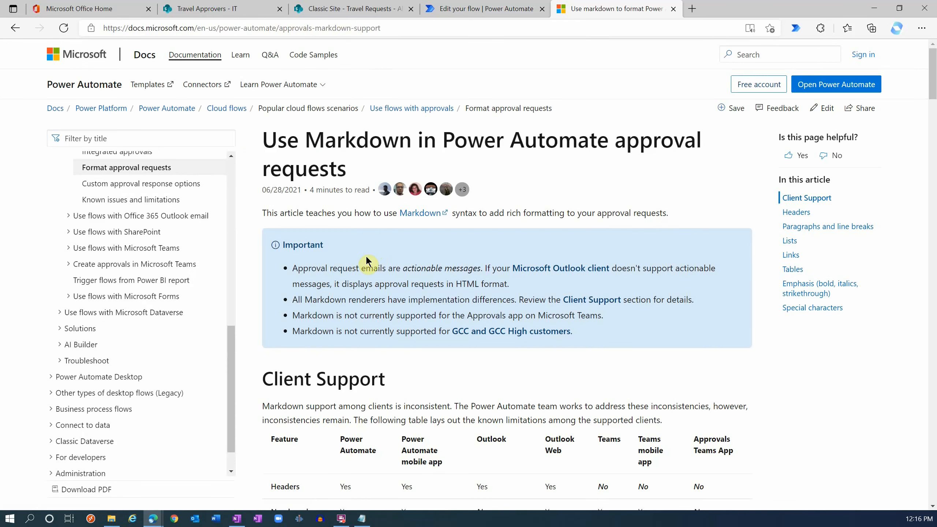
Review the Markdown article's guidance on client support, headers, line breaks, lists and links for approval requests
scroll(370, 261, down, 10)
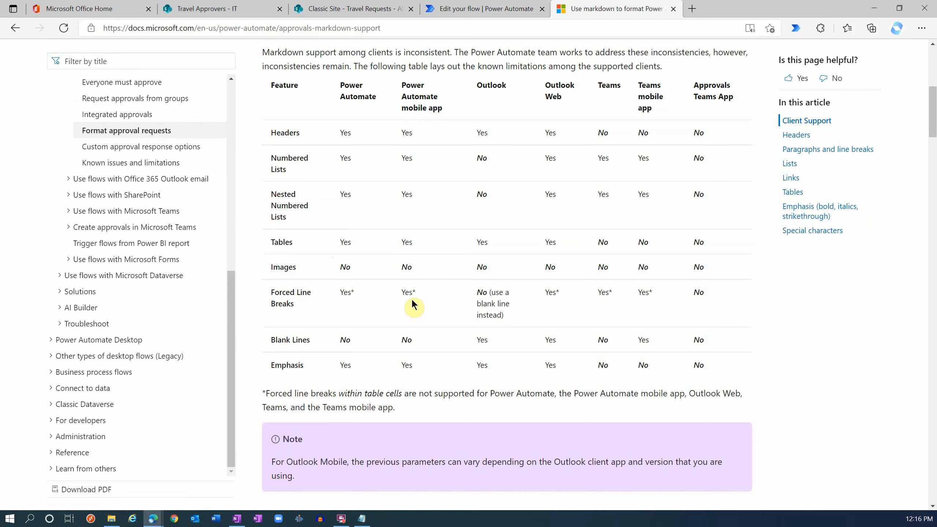
scroll(413, 307, down, 10)
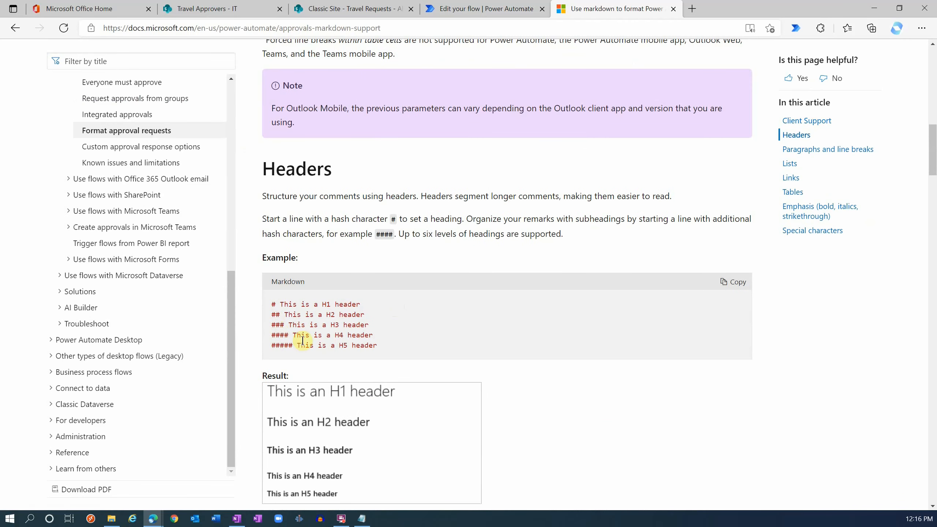
scroll(333, 321, down, 4)
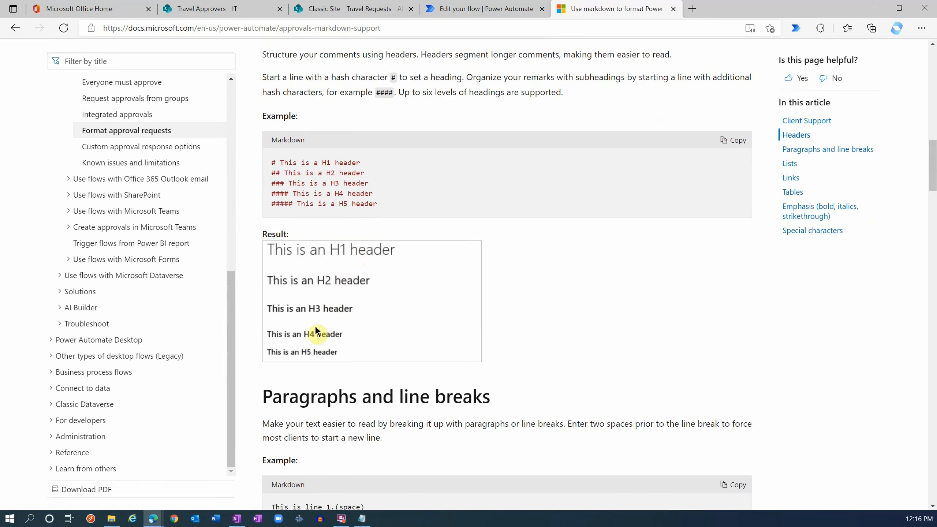
scroll(313, 341, down, 8)
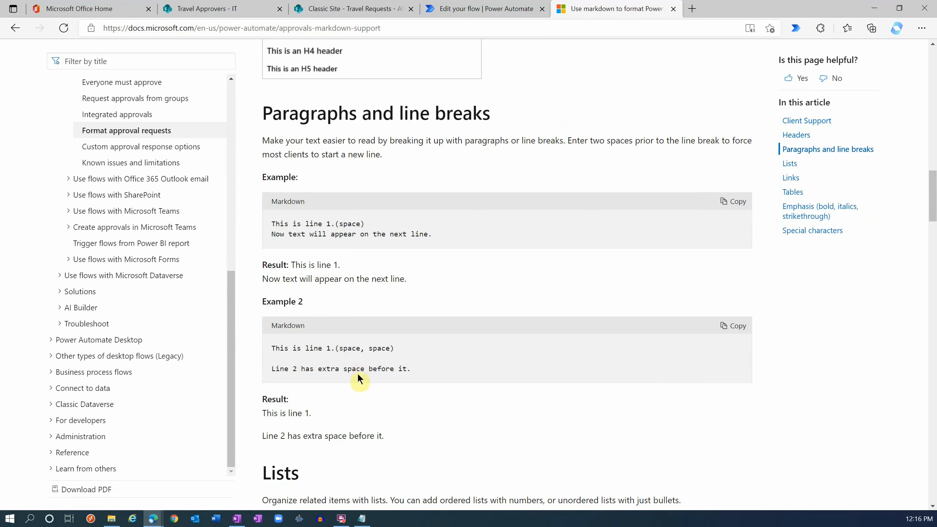
scroll(360, 369, down, 10)
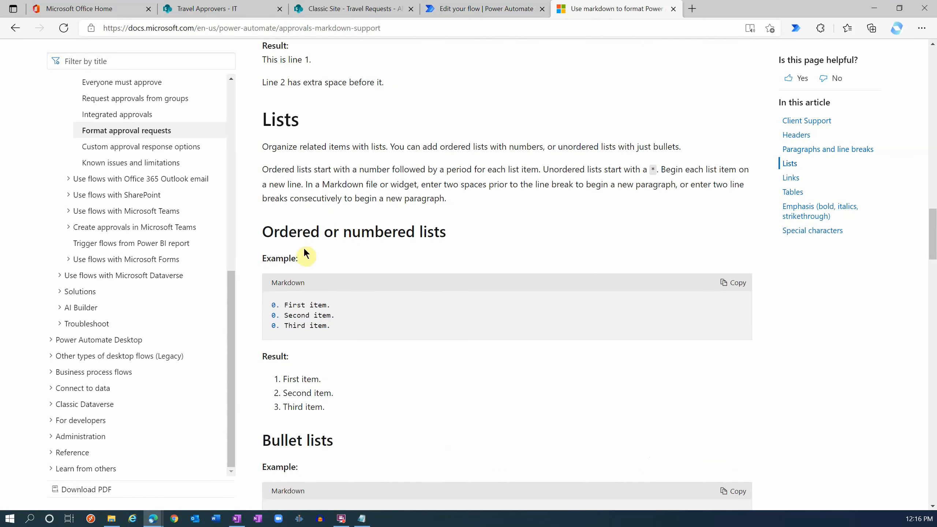
scroll(330, 360, down, 2)
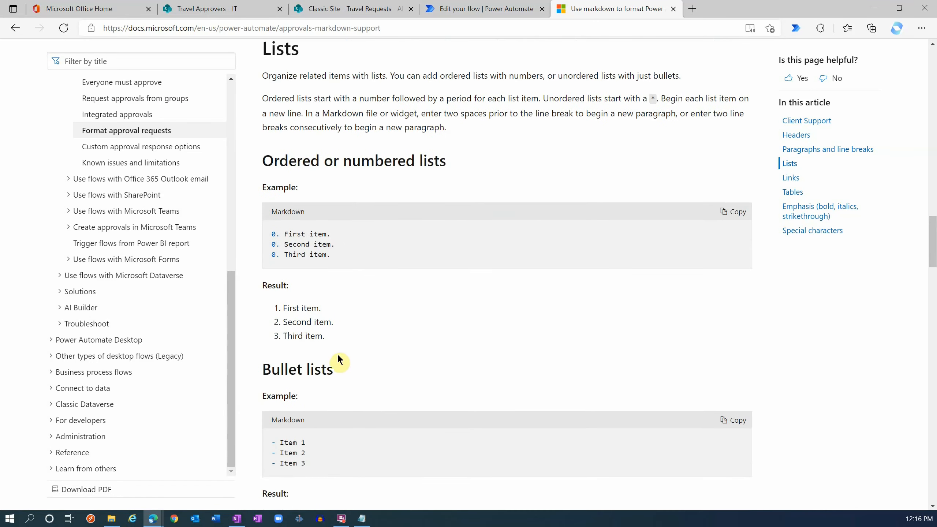
scroll(335, 362, down, 5)
scroll(343, 321, down, 15)
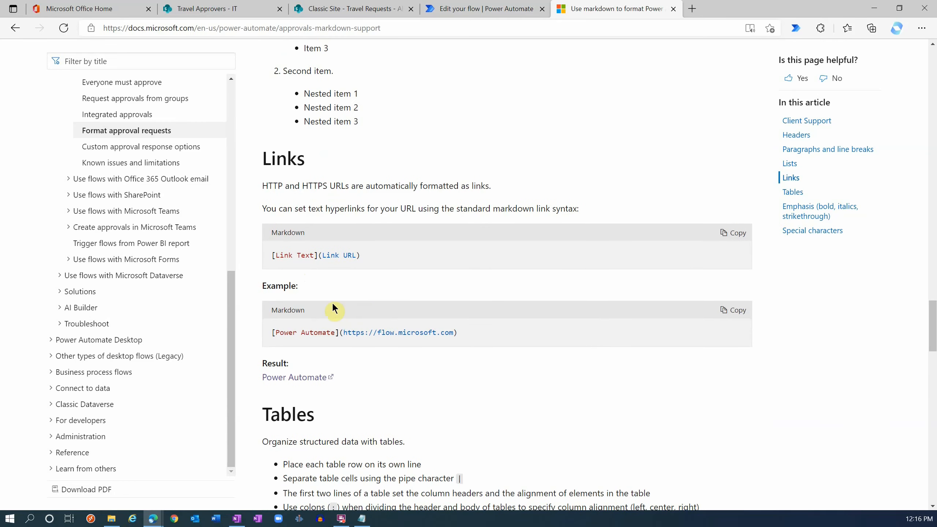
scroll(333, 308, down, 6)
scroll(339, 305, up, 3)
scroll(328, 276, down, 1)
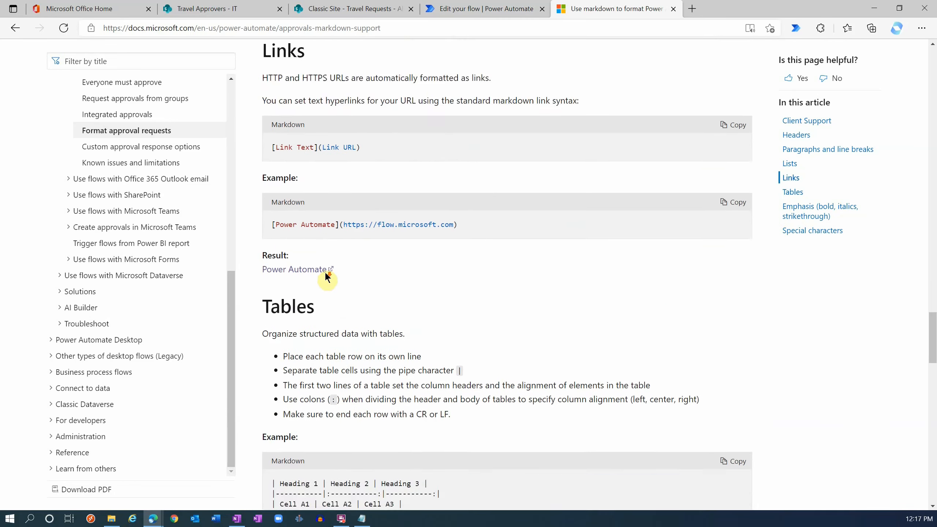
Examine the article's Tables and Emphasis sections, including the header divider's column-alignment syntax, and close the article
scroll(327, 273, down, 5)
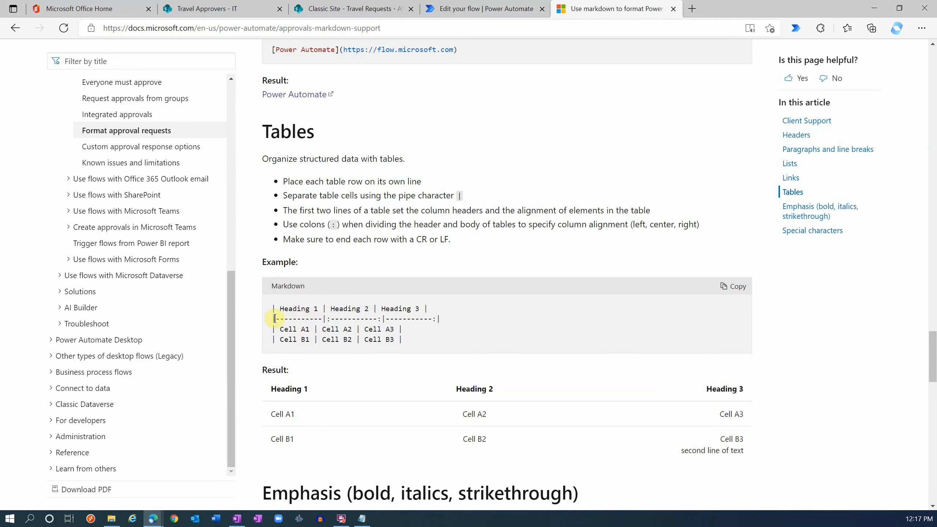
drag(274, 318, 426, 319)
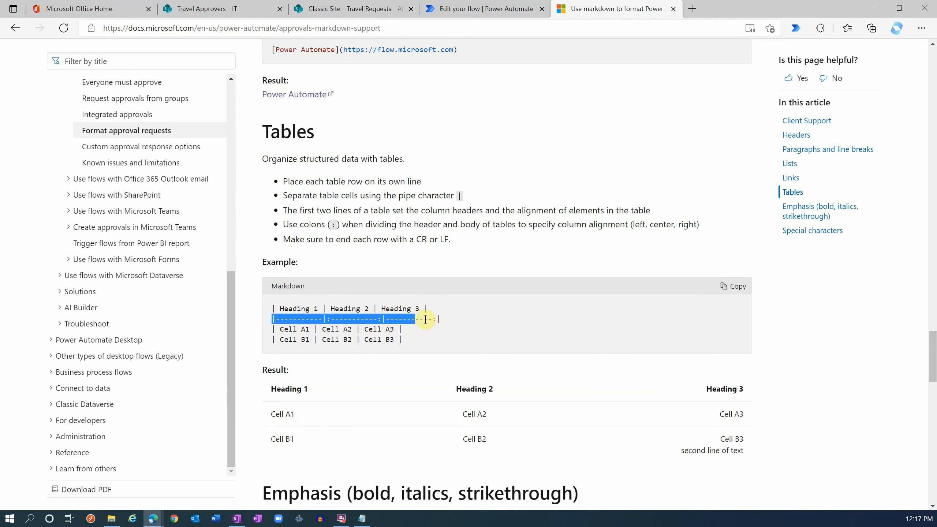
click(445, 319)
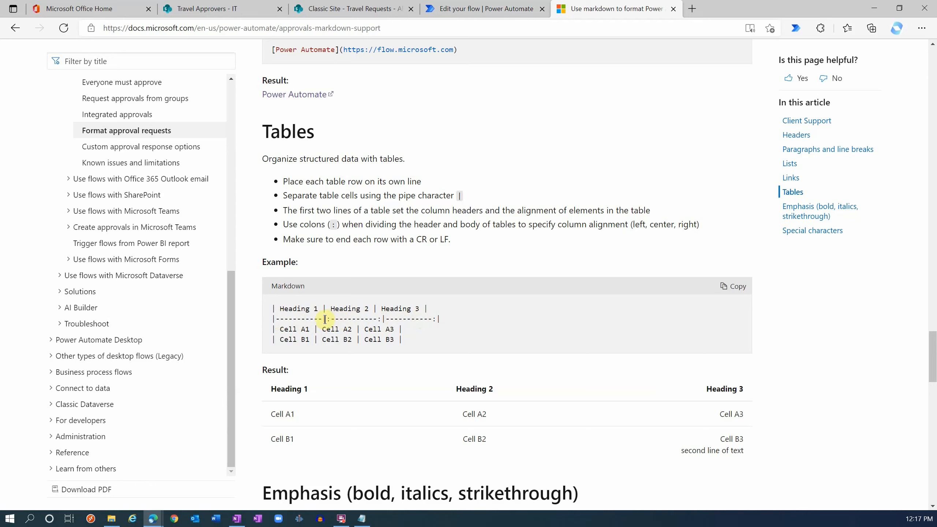
drag(324, 319, 378, 320)
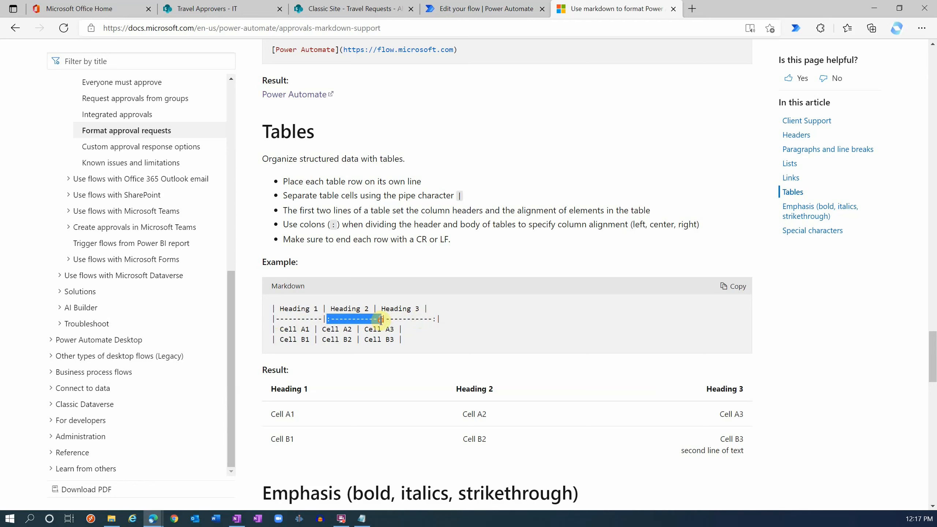
click(357, 341)
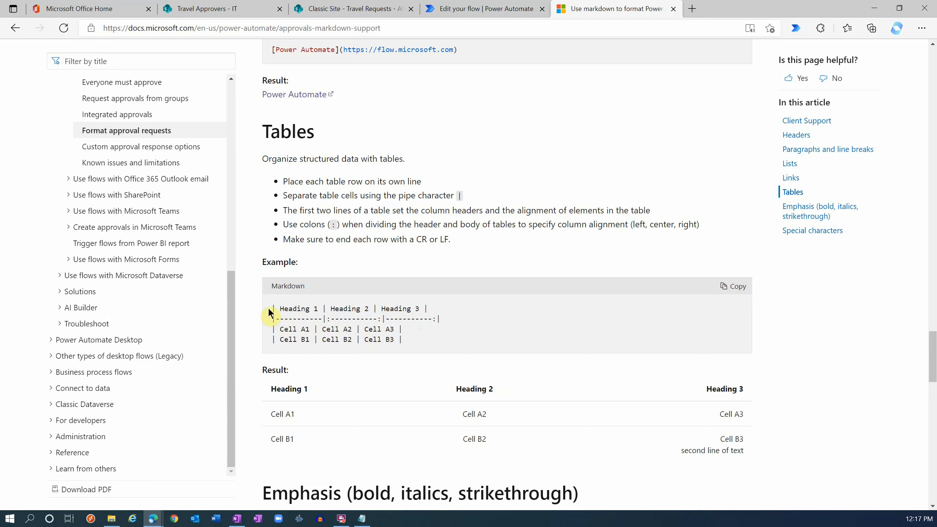
drag(272, 306, 310, 318)
click(351, 335)
scroll(352, 336, down, 1)
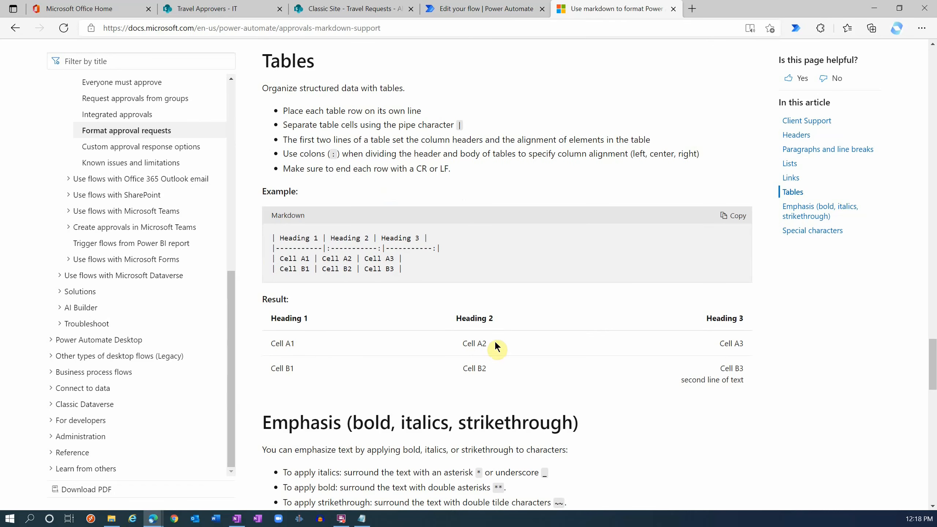
scroll(504, 349, down, 5)
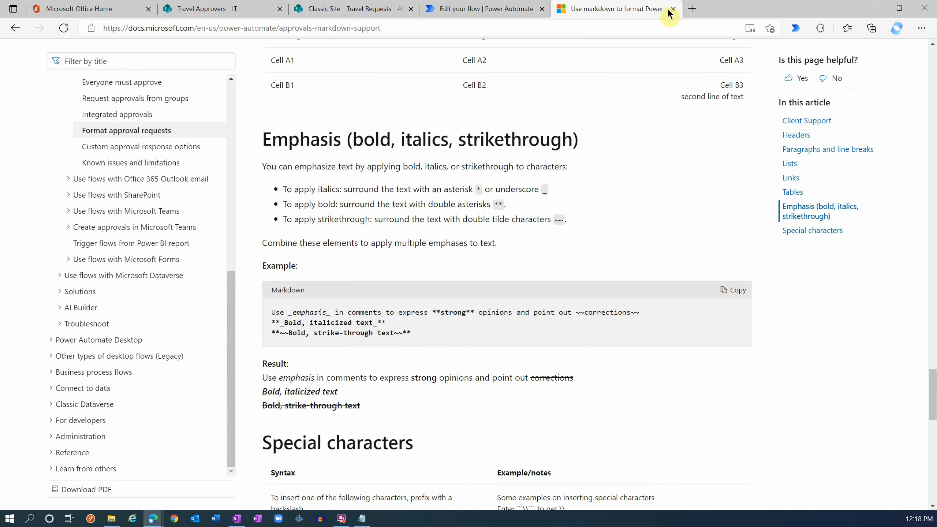
click(673, 12)
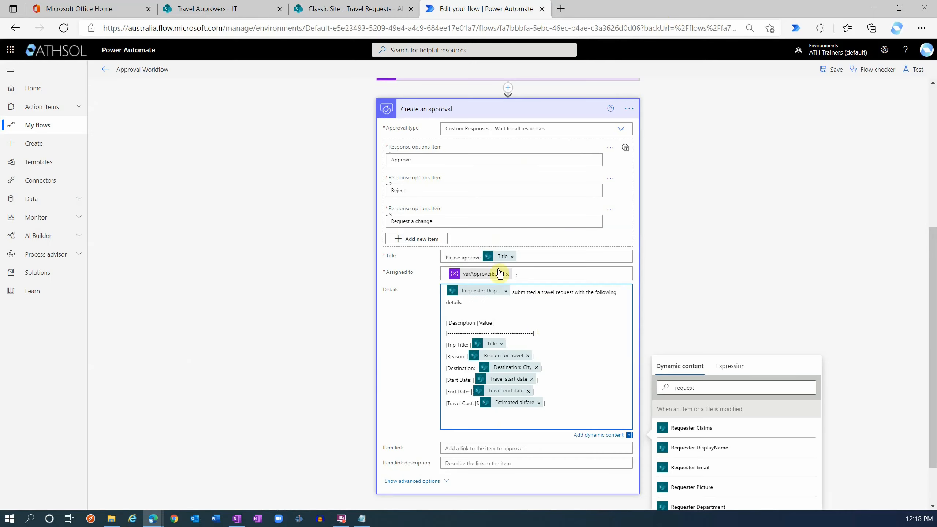
End the approval details with the line "Please approve this travel request." below the Markdown table
click(546, 331)
key(Return)
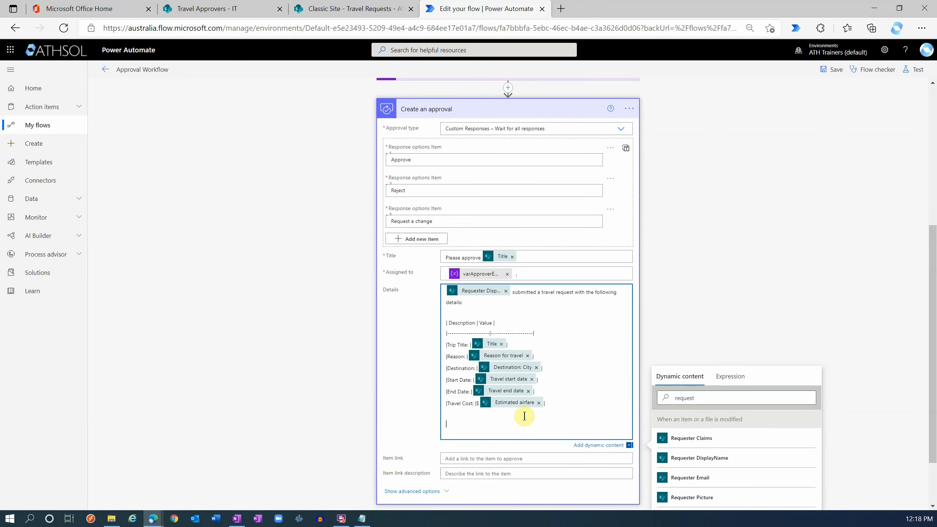
text(P)
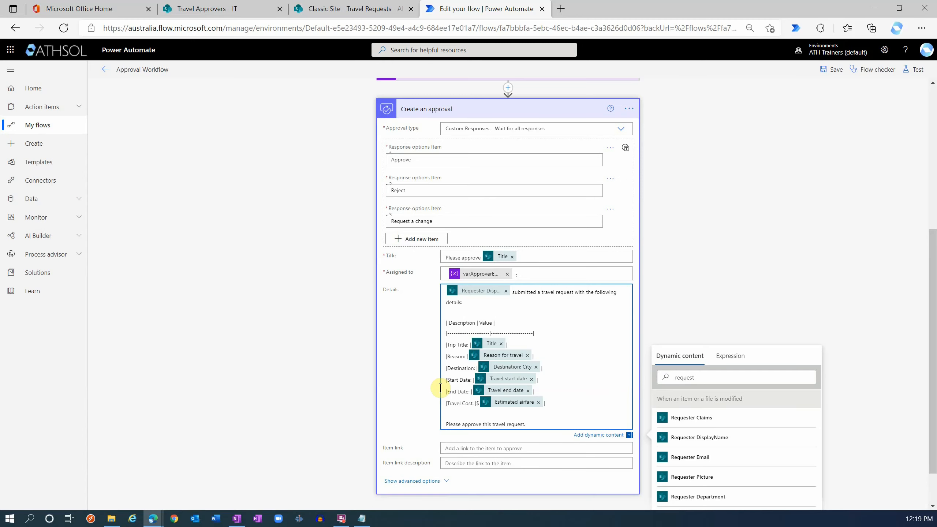
Set the approval's item link to the Link to item value from the "When an item or a file is modified" trigger
scroll(440, 388, down, 2)
click(463, 398)
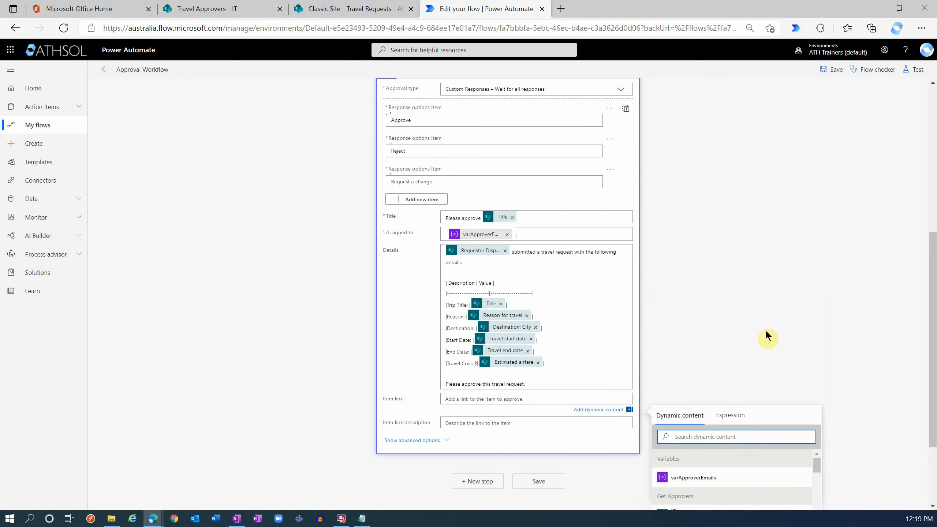
text(link)
scroll(849, 364, down, 2)
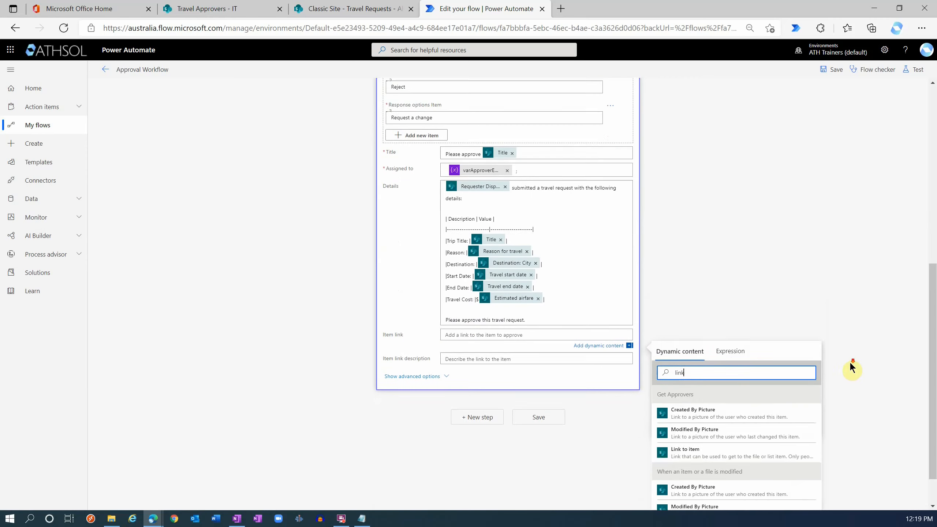
scroll(849, 365, down, 2)
click(683, 488)
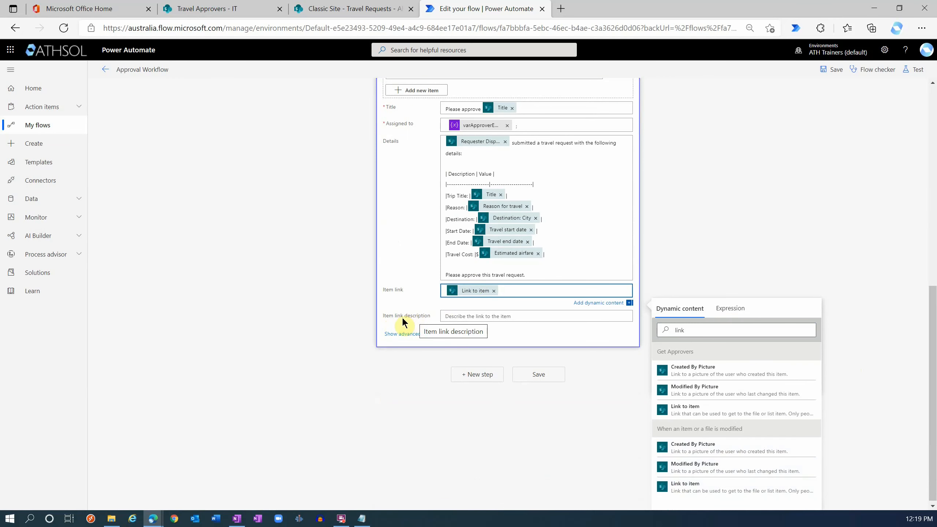
Set the item link description to "Travel Request" and check over the completed approval action
click(467, 316)
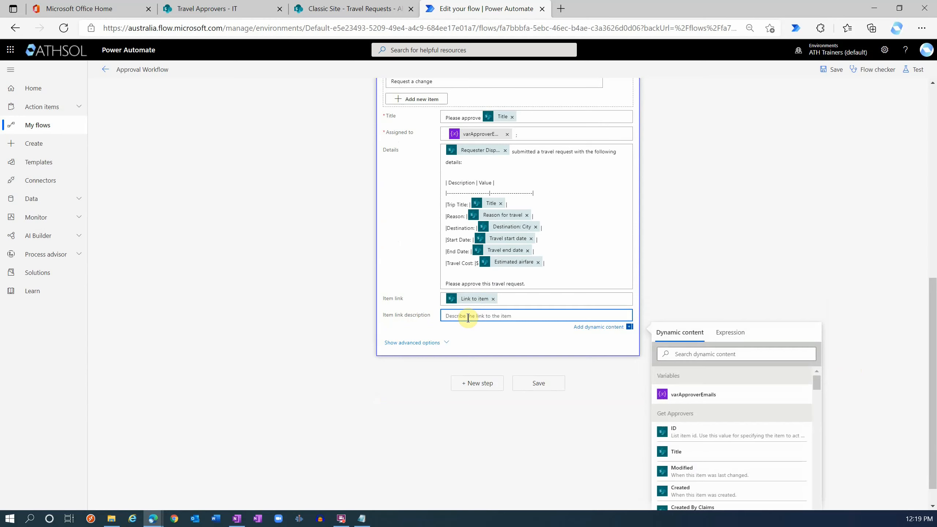
text(Travel Request)
scroll(460, 339, down, 1)
scroll(452, 352, up, 12)
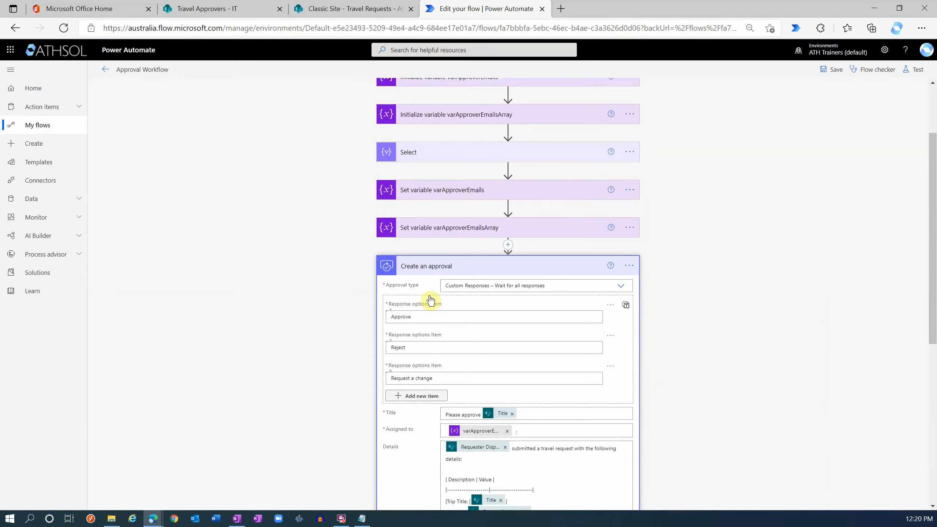
scroll(442, 347, down, 5)
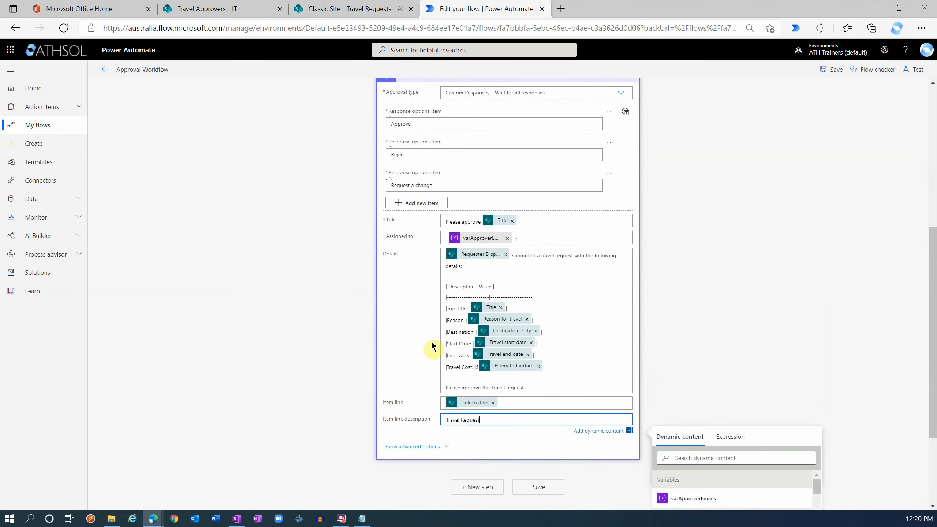
Add a "Wait for an approval" action after Create an approval
scroll(431, 340, down, 3)
click(479, 359)
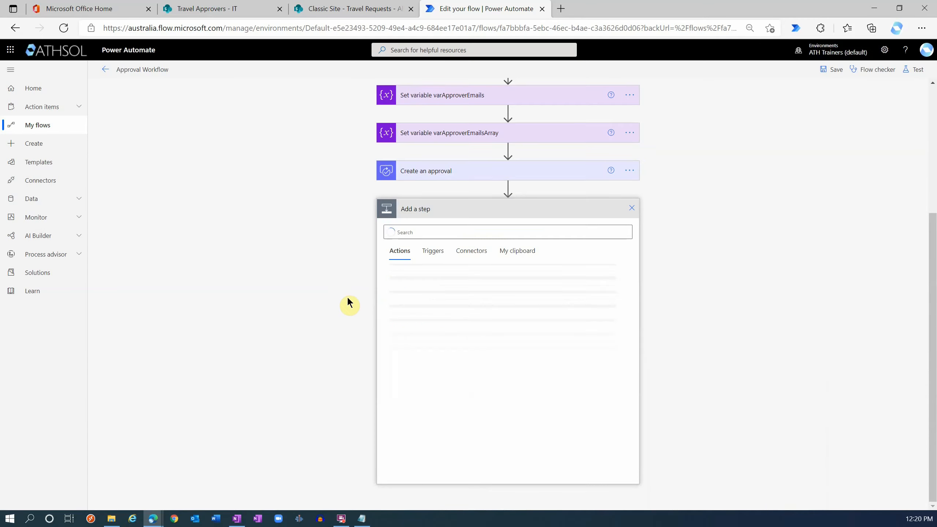
text(appr)
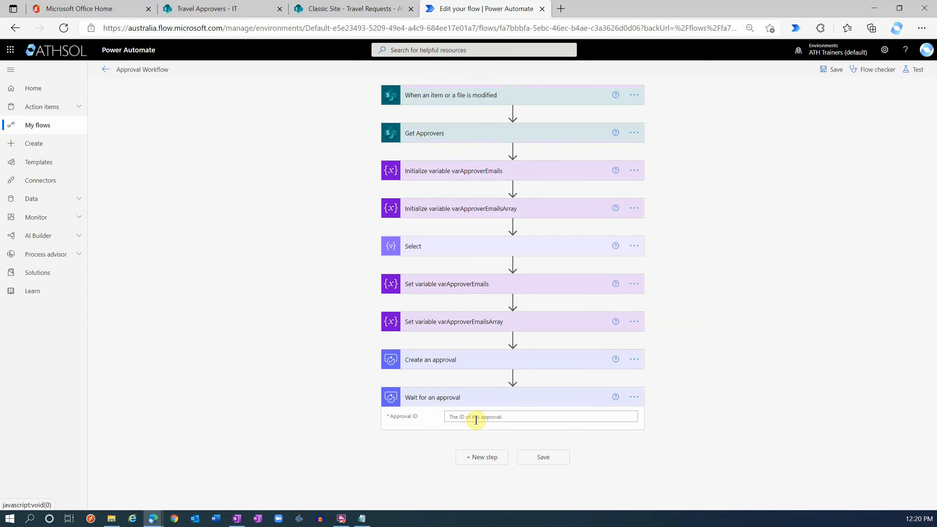
Set the waiting action's Approval ID to the Approval ID value from Create an approval
click(475, 420)
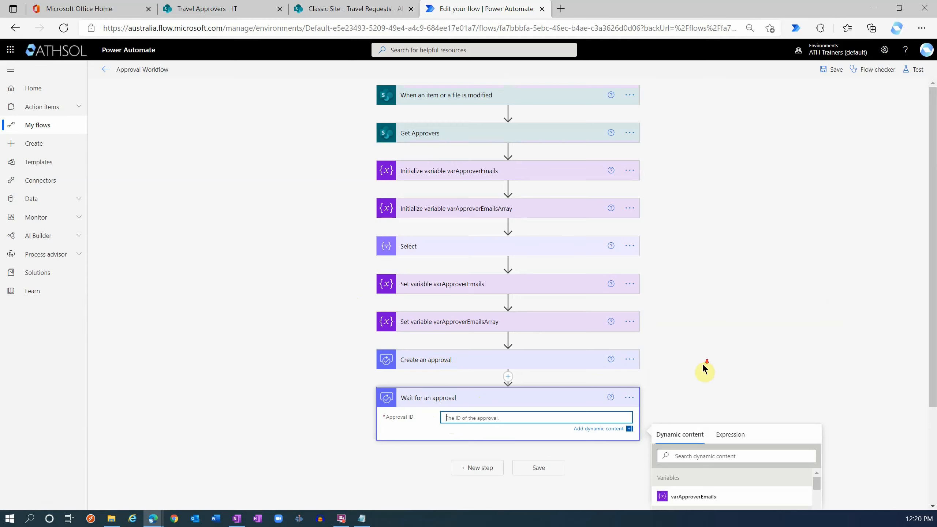
scroll(706, 369, down, 3)
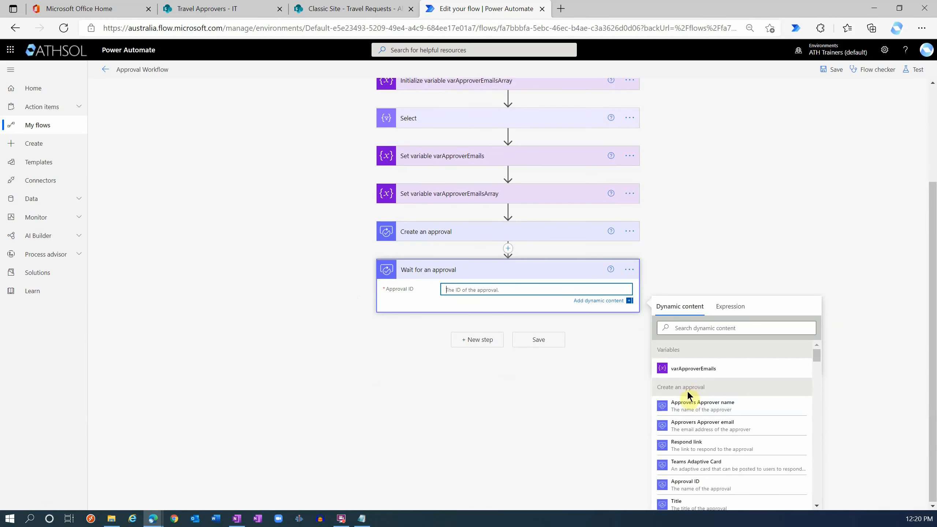
scroll(688, 390, down, 1)
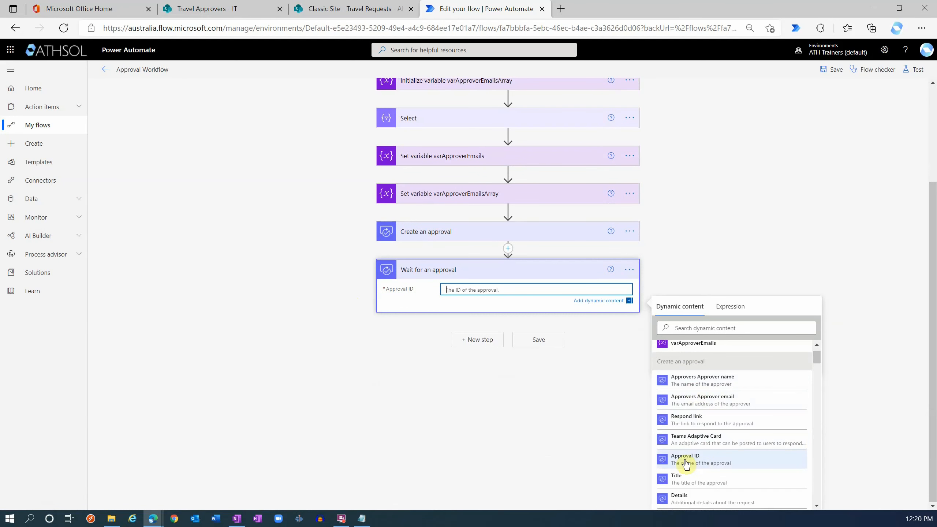
click(701, 462)
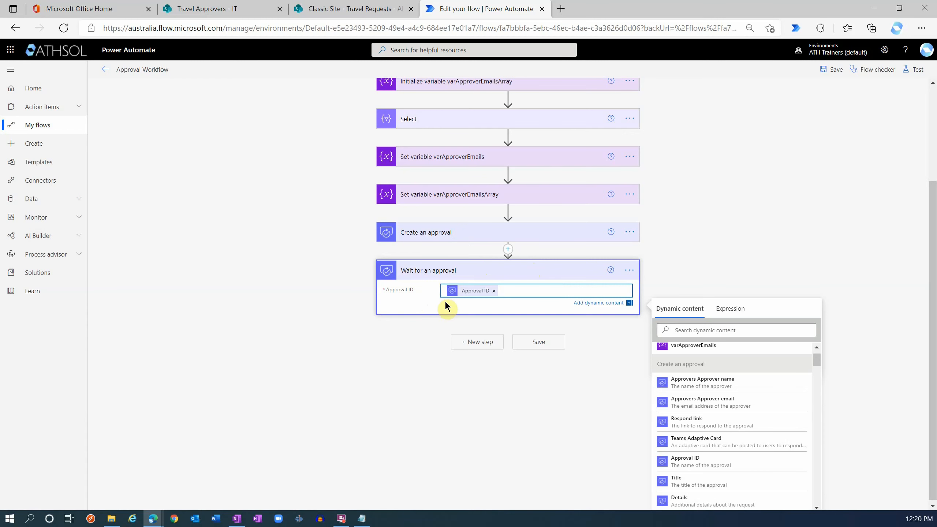
click(439, 320)
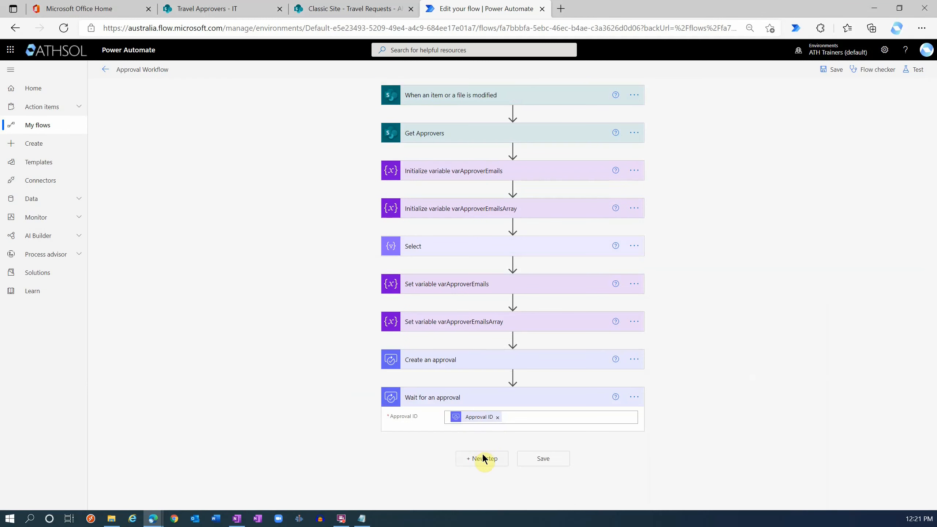
Add a Condition after Wait for an approval, with the approval's Outcome as its first value
click(466, 458)
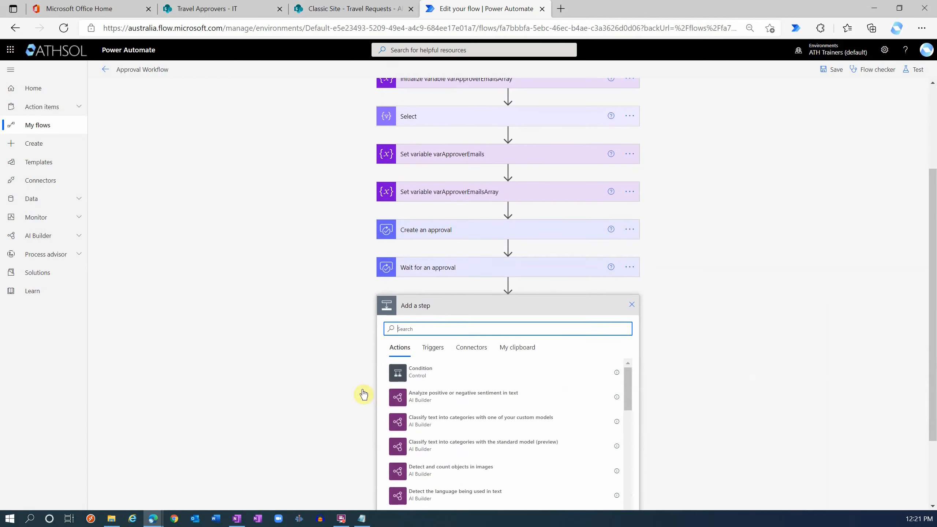
click(421, 371)
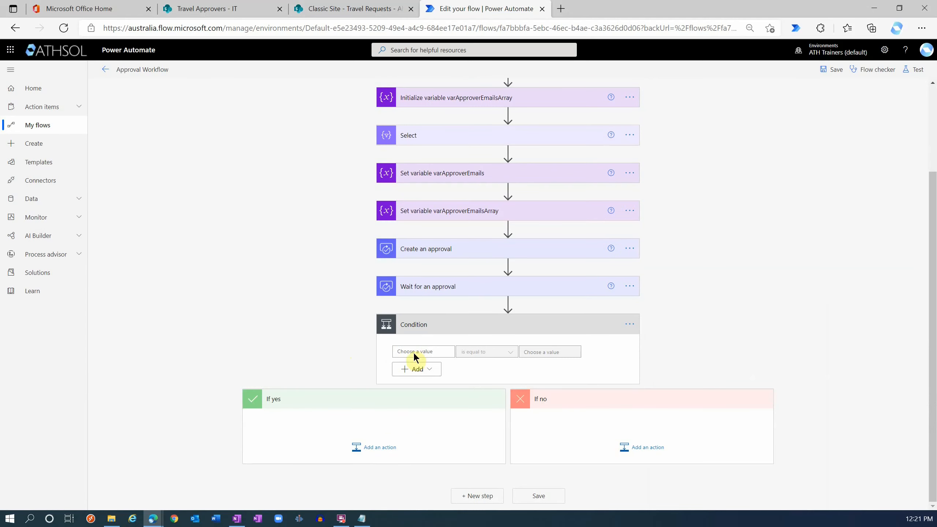
click(424, 351)
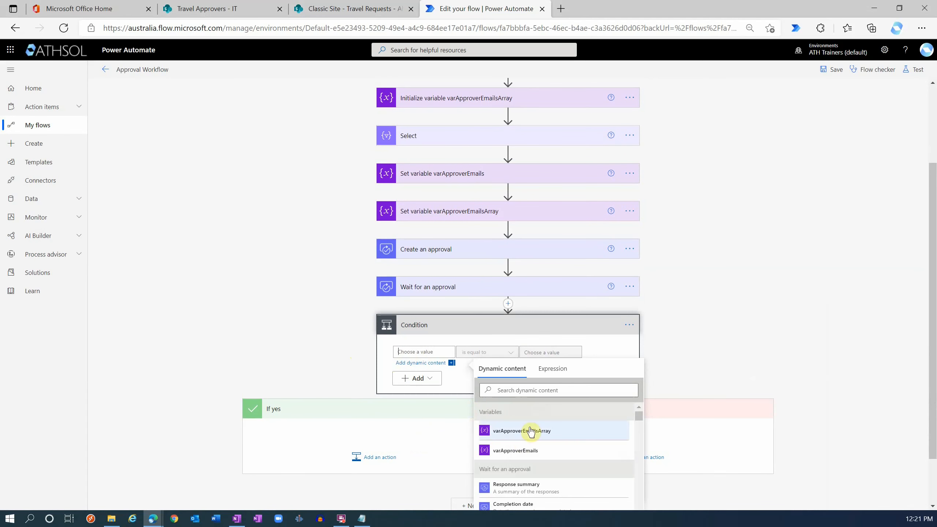
click(540, 390)
text(outcome)
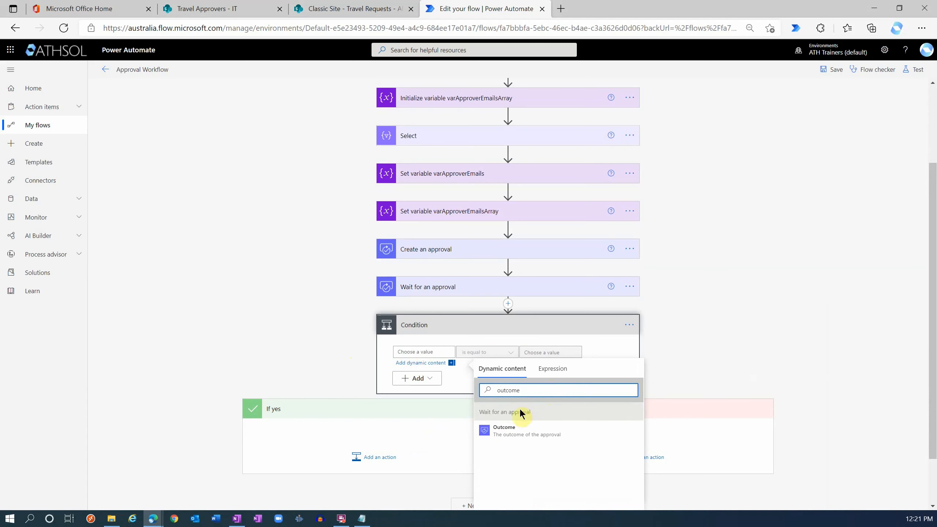
click(504, 432)
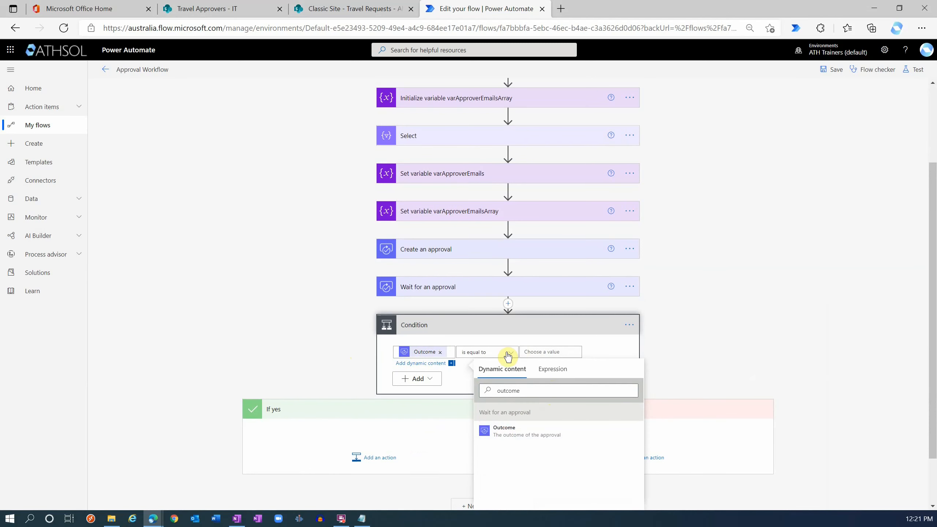
Check the response options in Create an approval and make the condition test that Outcome does not contain "Reject"
click(428, 255)
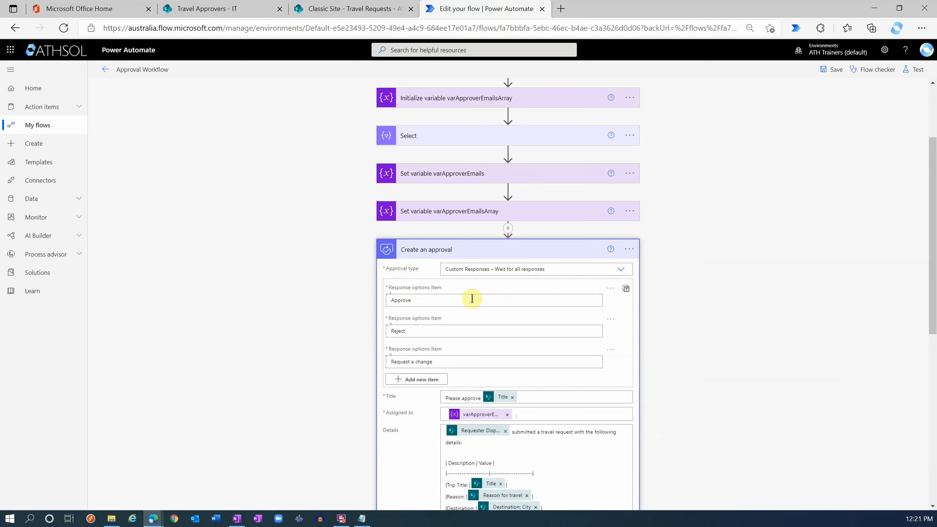
scroll(409, 347, down, 1)
scroll(409, 347, down, 9)
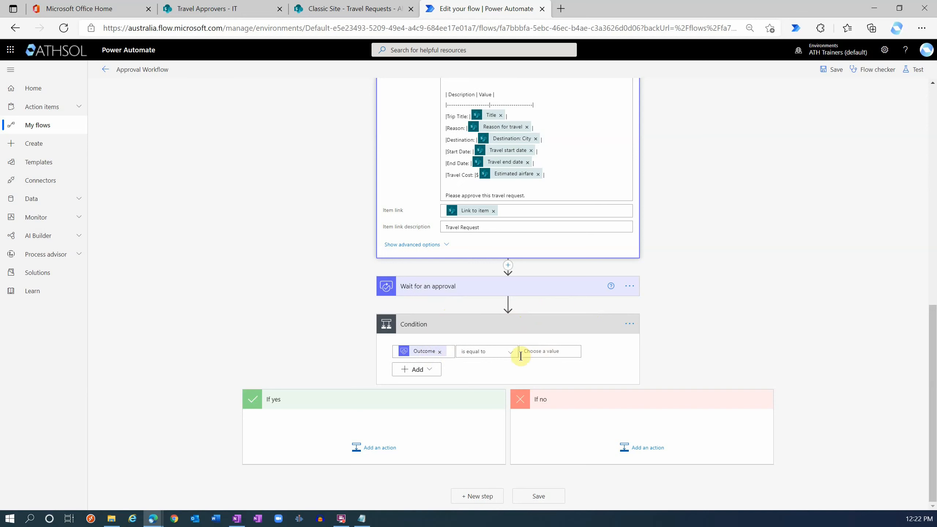
click(491, 353)
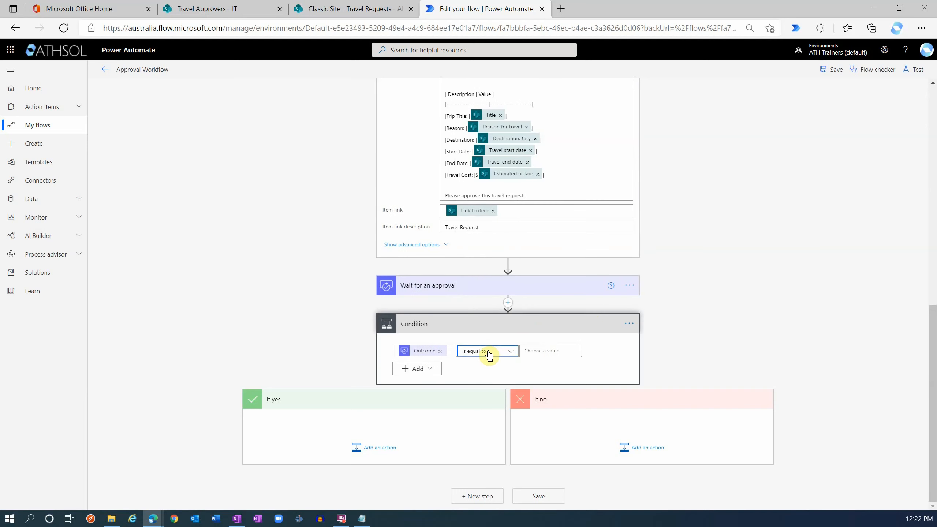
click(489, 354)
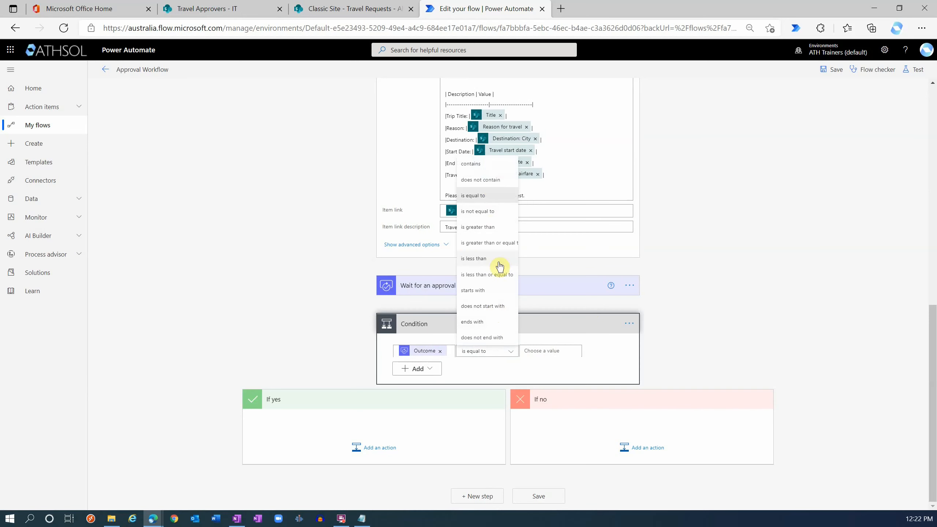
click(490, 180)
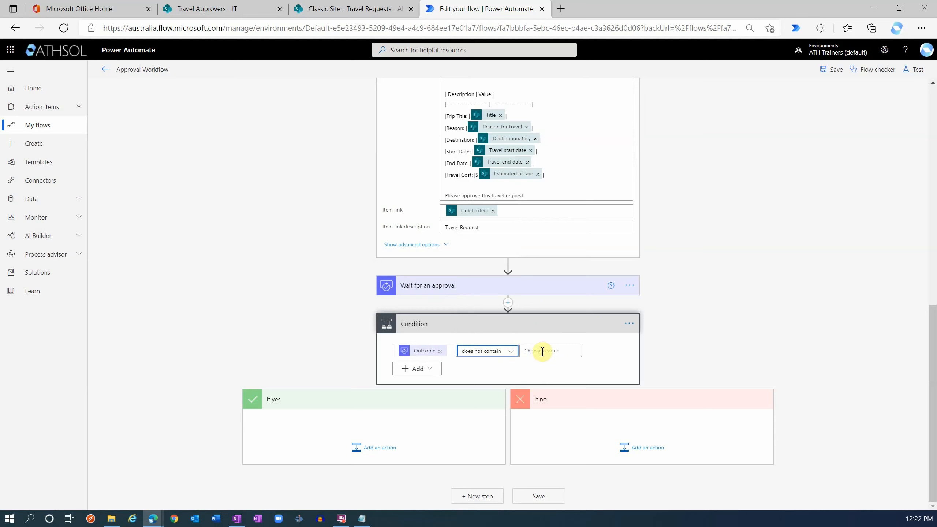
click(575, 350)
text(Reject)
click(555, 374)
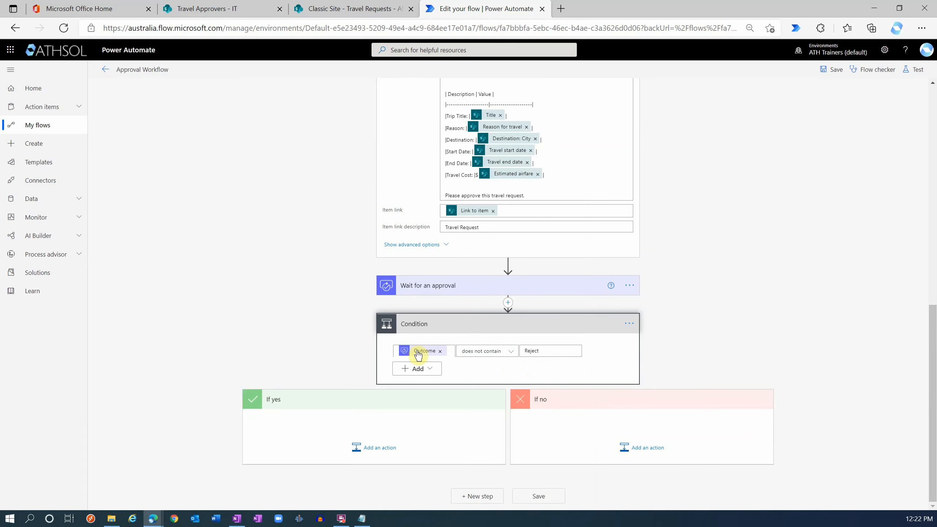
Add a second row to the Condition with the approval's Outcome as its first value
mouse_move(418, 355)
click(418, 368)
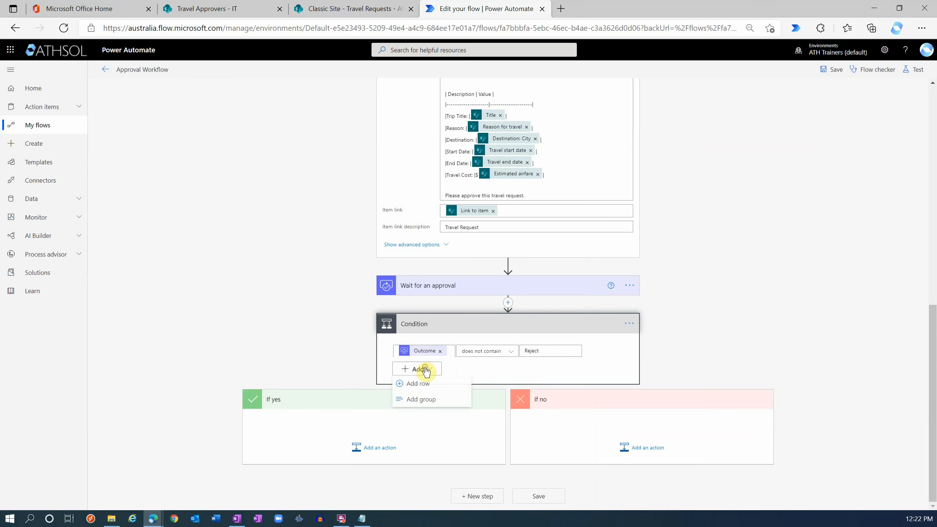
click(420, 384)
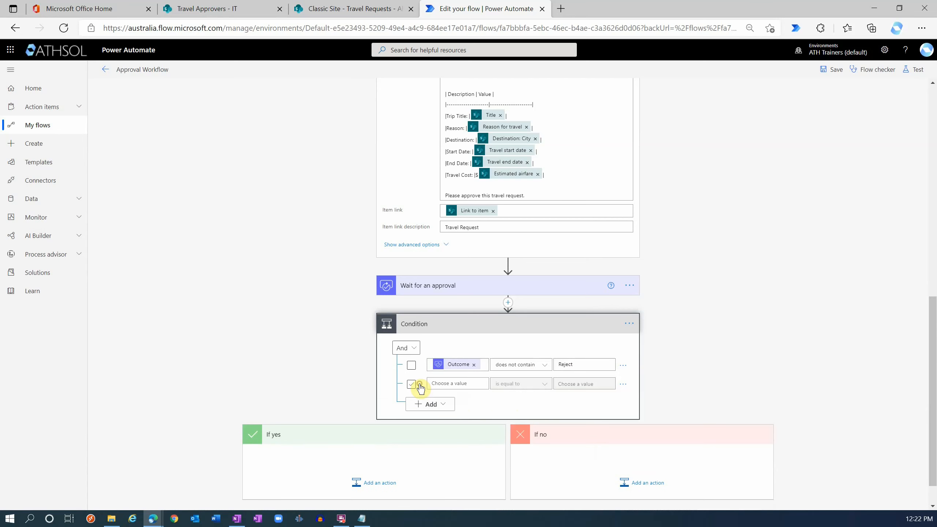
click(457, 384)
click(561, 421)
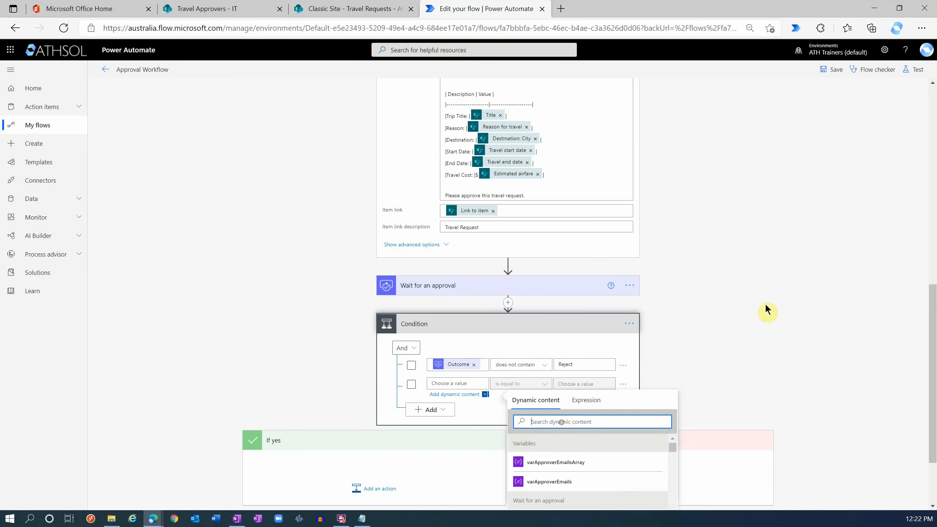
scroll(763, 310, down, 3)
text(outcome)
click(541, 369)
Make the condition's second row test that Outcome does not contain "Request", checking it against the response options in Create an approval
click(517, 295)
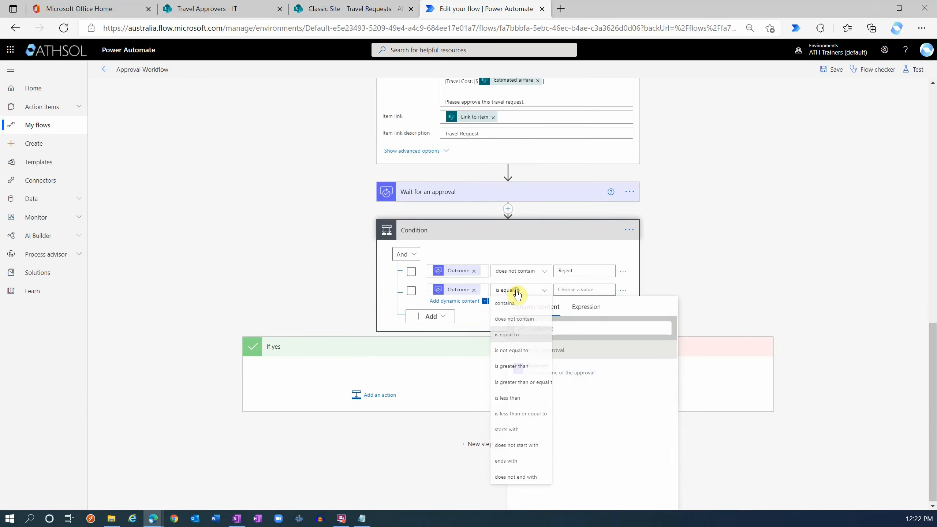
click(516, 265)
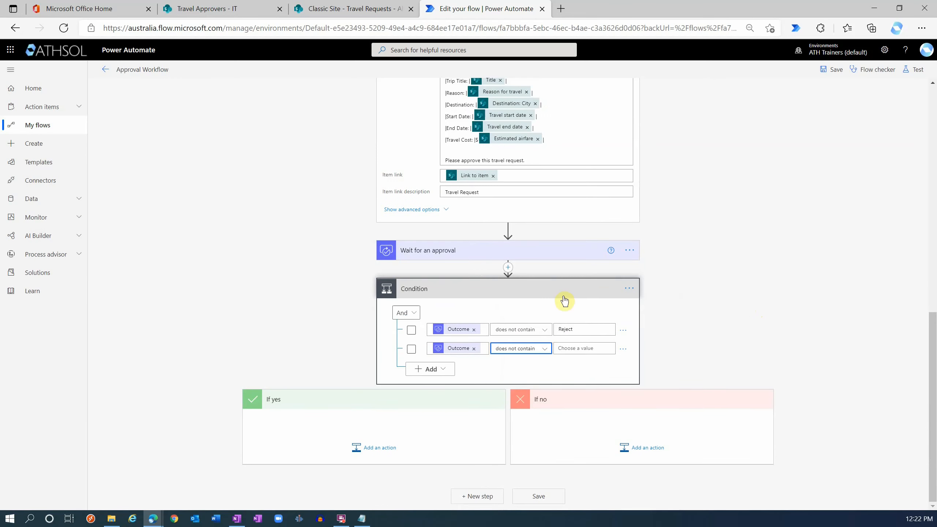
click(571, 347)
text(Request)
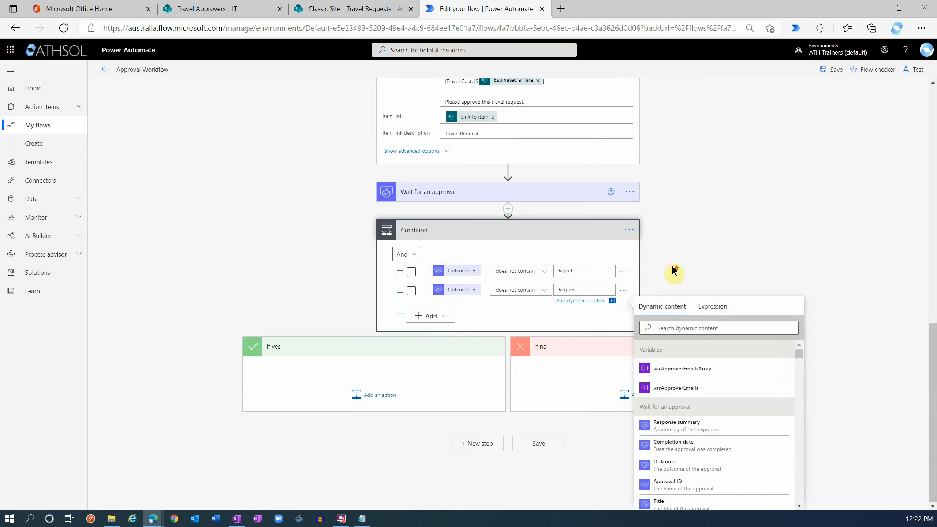
scroll(544, 262, up, 10)
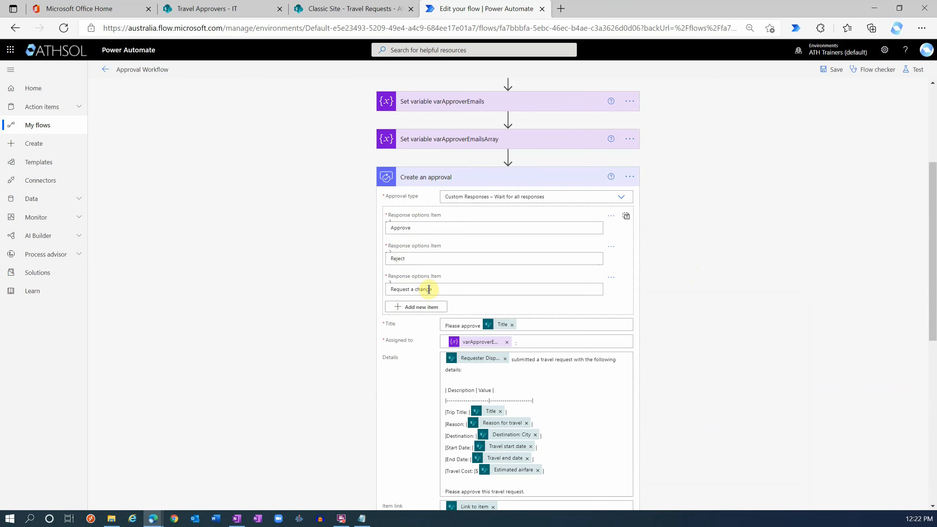
scroll(351, 293, down, 10)
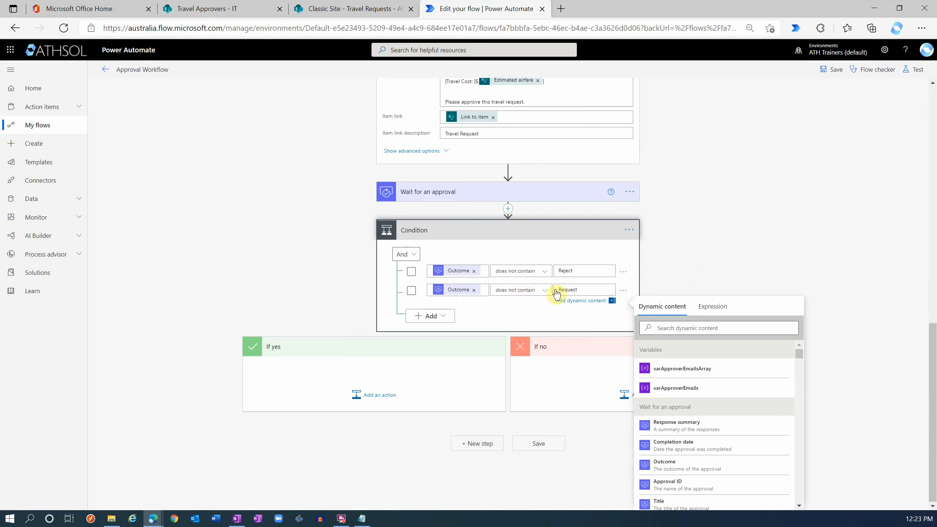
click(583, 293)
click(378, 396)
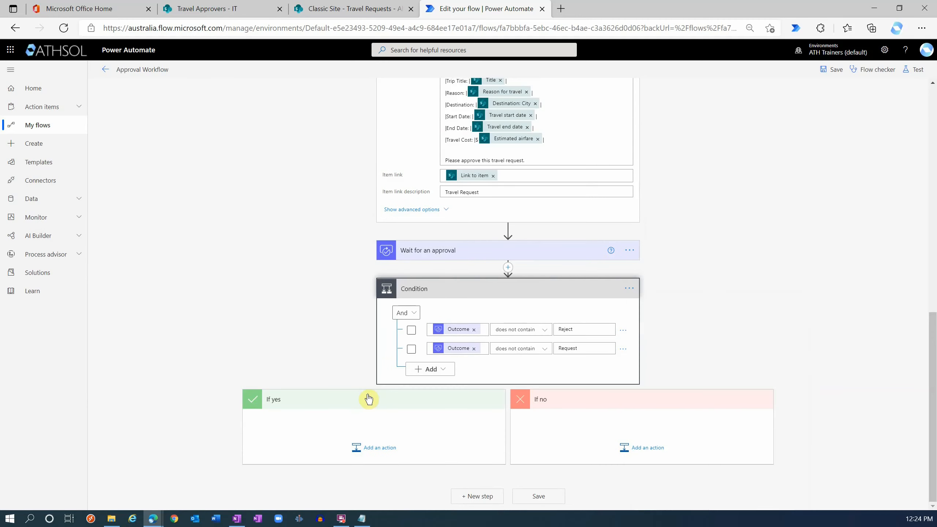
Add an "Append to string variable" action to the If yes branch and check which variables its Name offers
click(373, 446)
text(var)
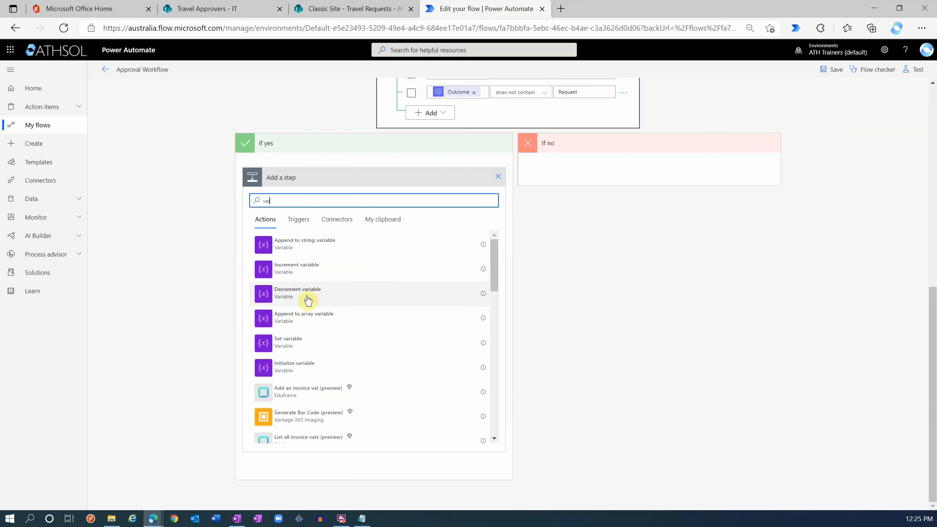
click(312, 248)
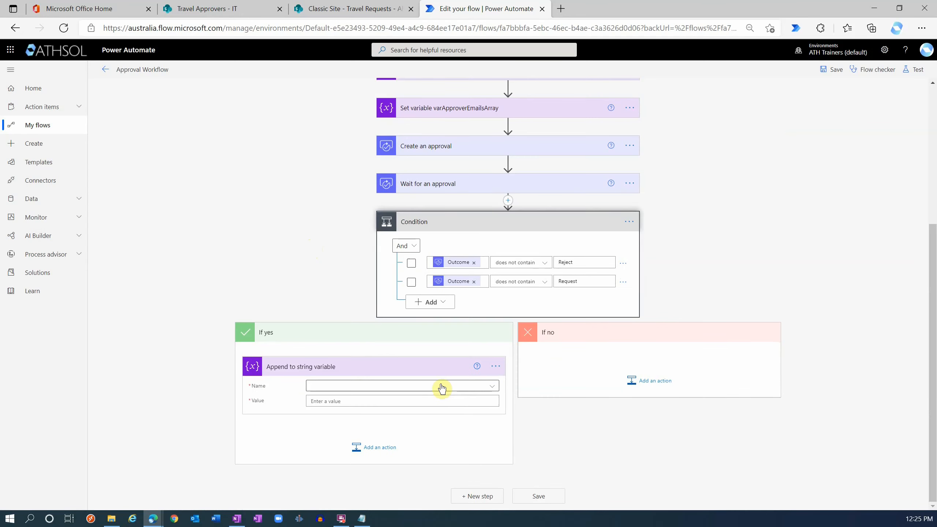
click(441, 387)
click(221, 381)
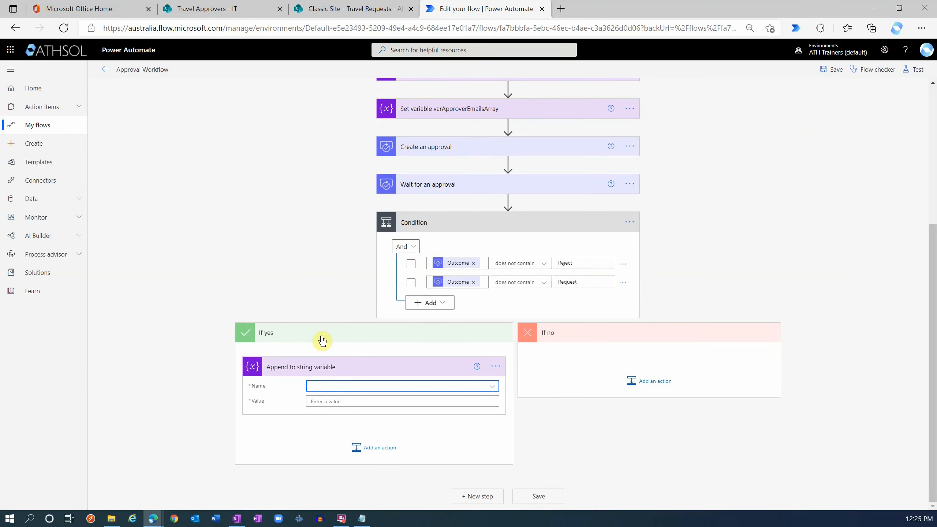
Insert an "Initialize variable" action between Set variable varApproverEmailsArray and Create an approval
scroll(356, 356, up, 5)
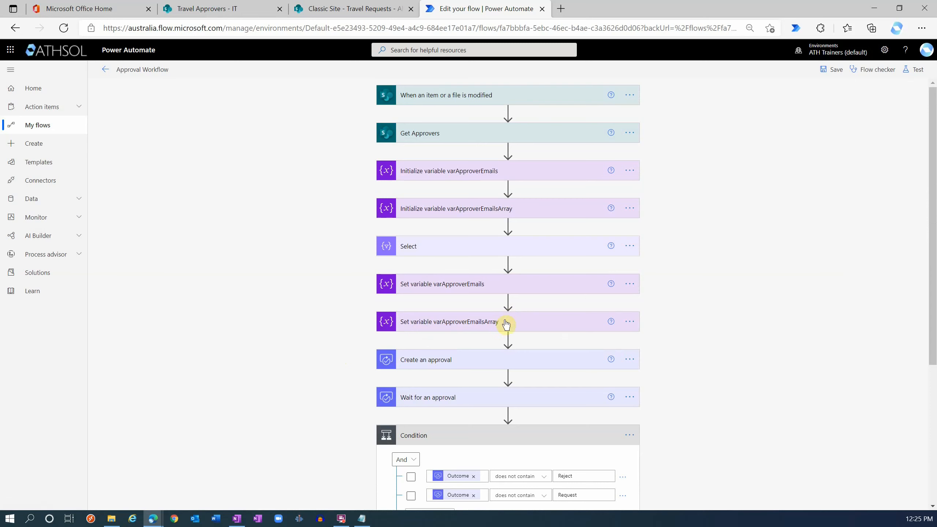
click(508, 341)
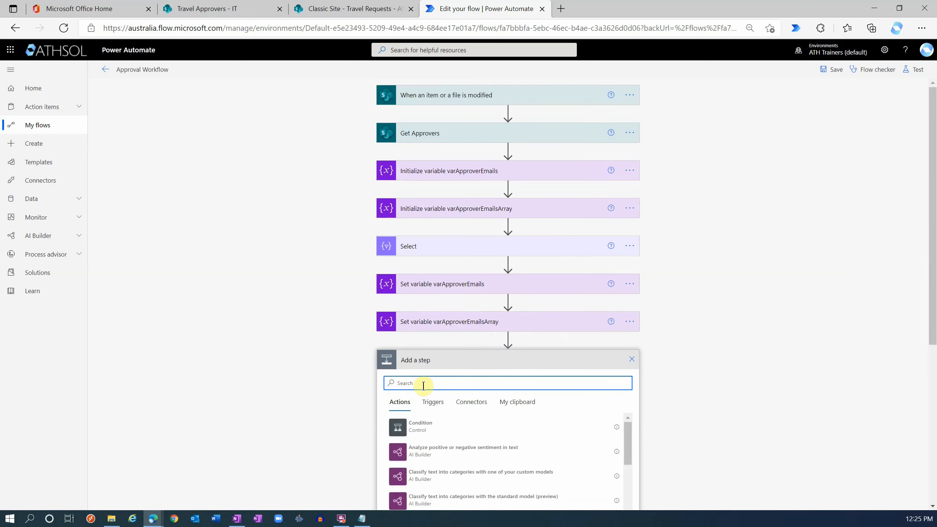
text(var)
scroll(303, 325, down, 2)
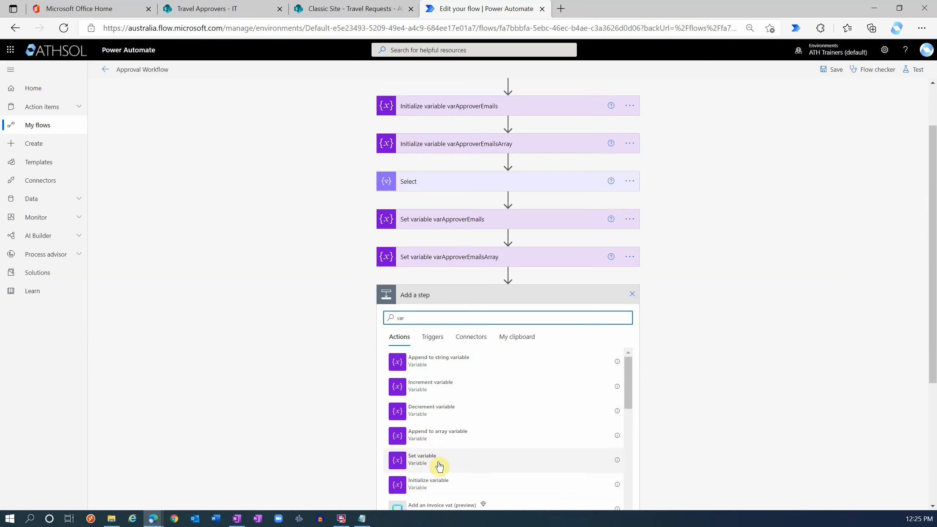
click(439, 482)
Name the new variable varApprovalComments and set its type to String
click(507, 316)
text(var)
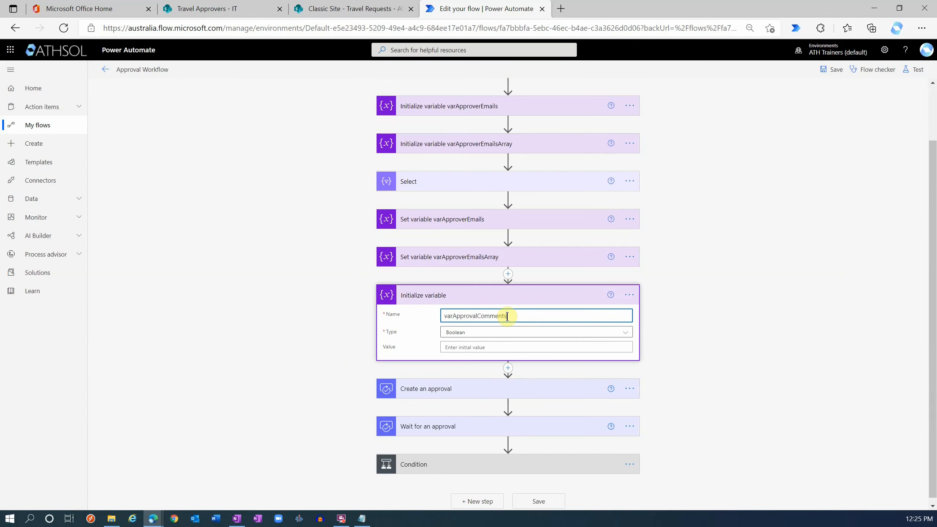
text(ApprovalComments)
click(472, 332)
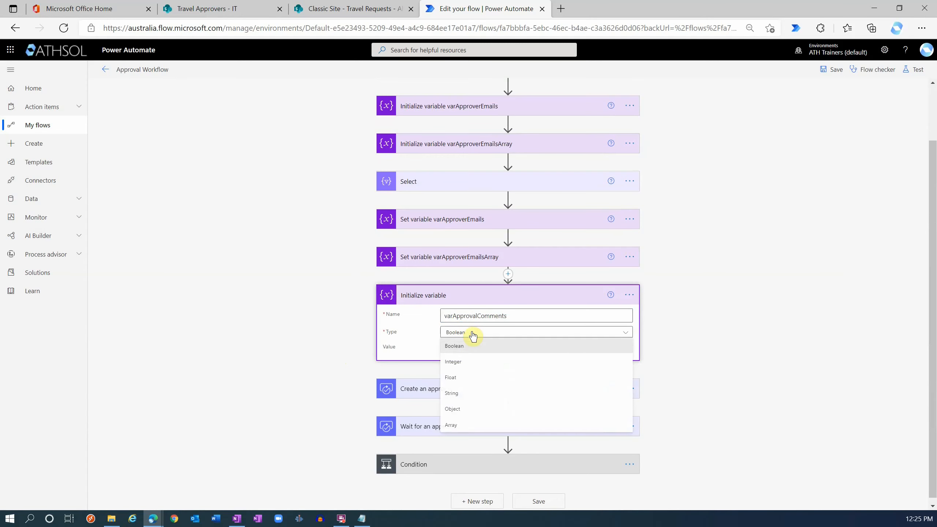
click(464, 391)
click(463, 348)
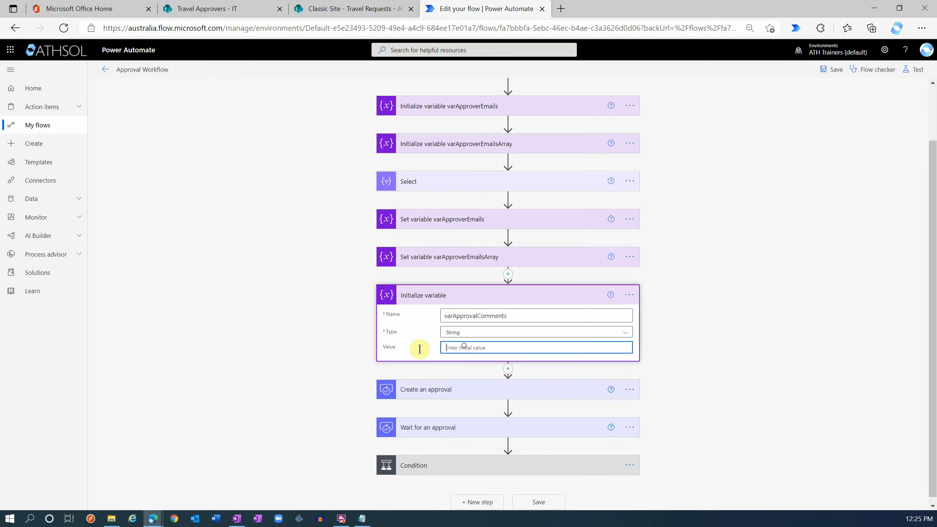
Rename the new action as "Initialize variable varApprovalComments", reusing the copied variable name
double_click(504, 315)
key(ctrl+c)
click(630, 295)
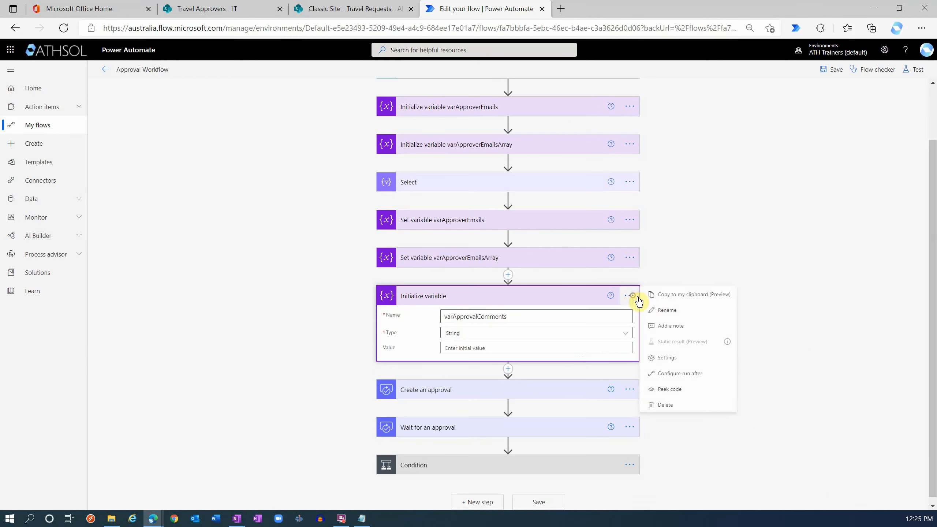
click(667, 314)
click(459, 296)
key(ctrl+v)
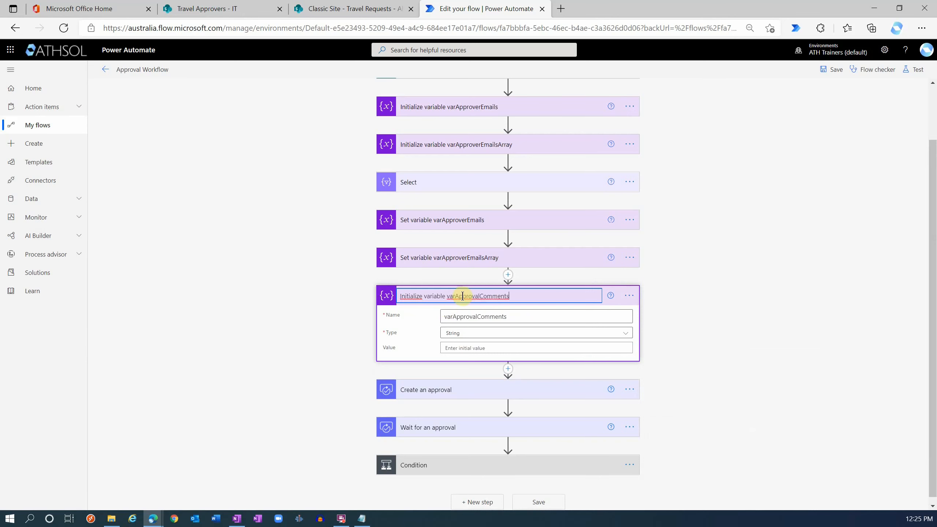
click(338, 304)
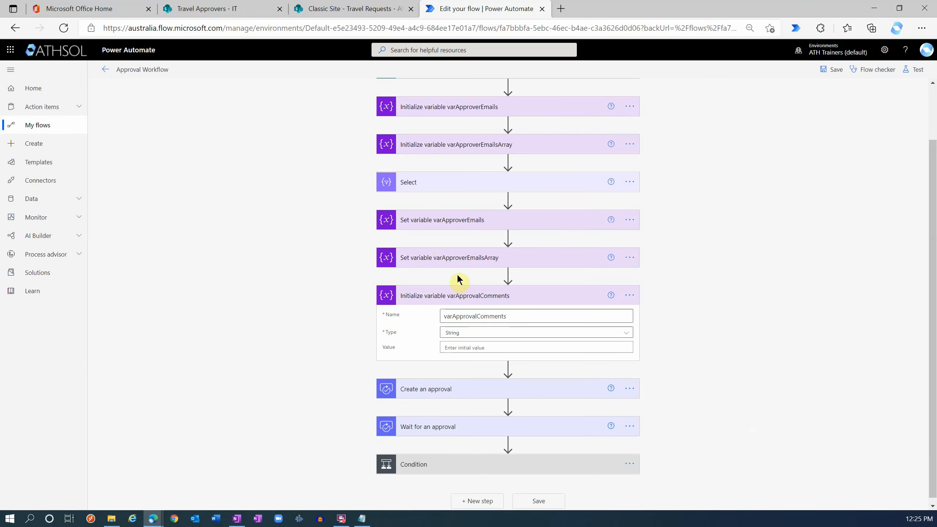
Choose varApprovalComments as the variable for the Append to string variable action in the If yes branch
click(442, 459)
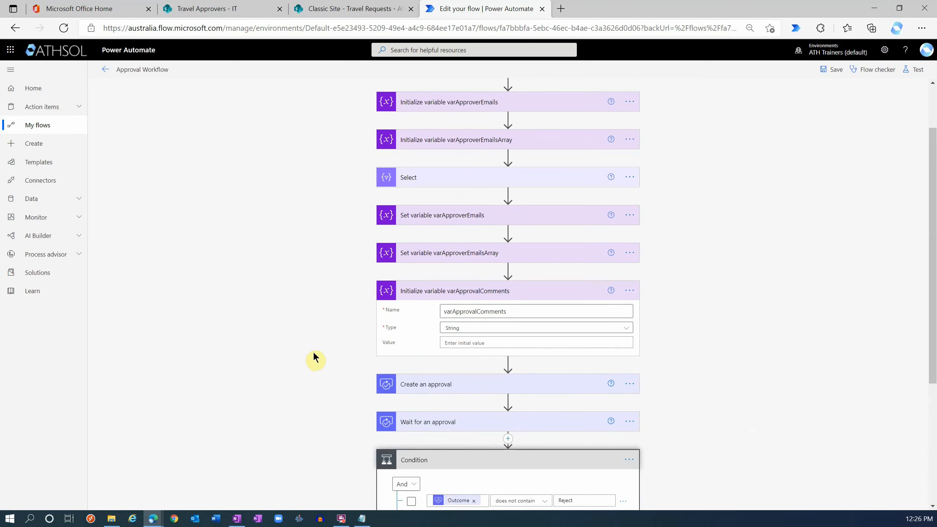
scroll(314, 358, down, 5)
click(322, 411)
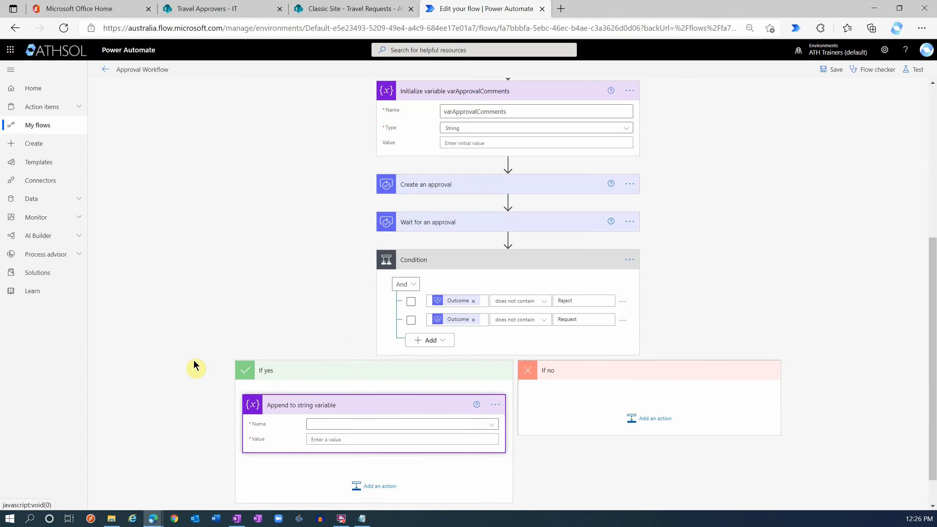
scroll(188, 377, down, 1)
click(339, 387)
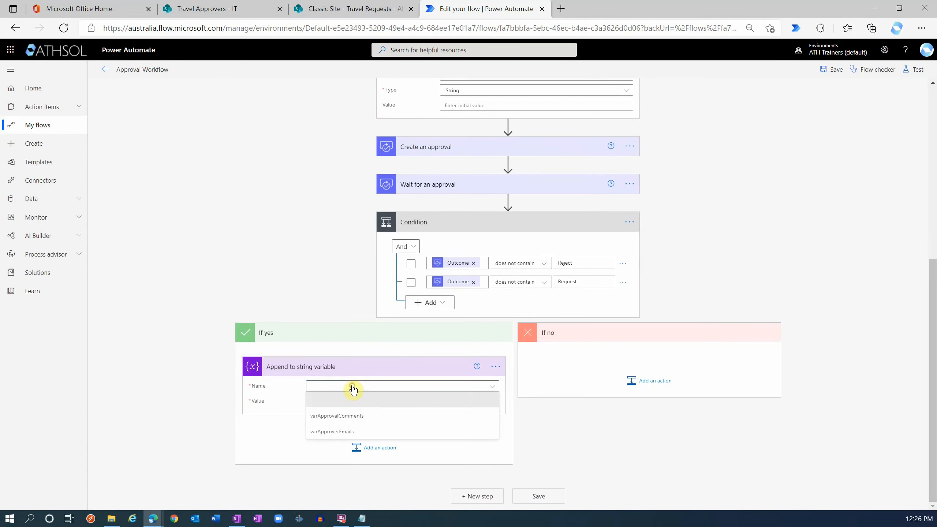
click(364, 421)
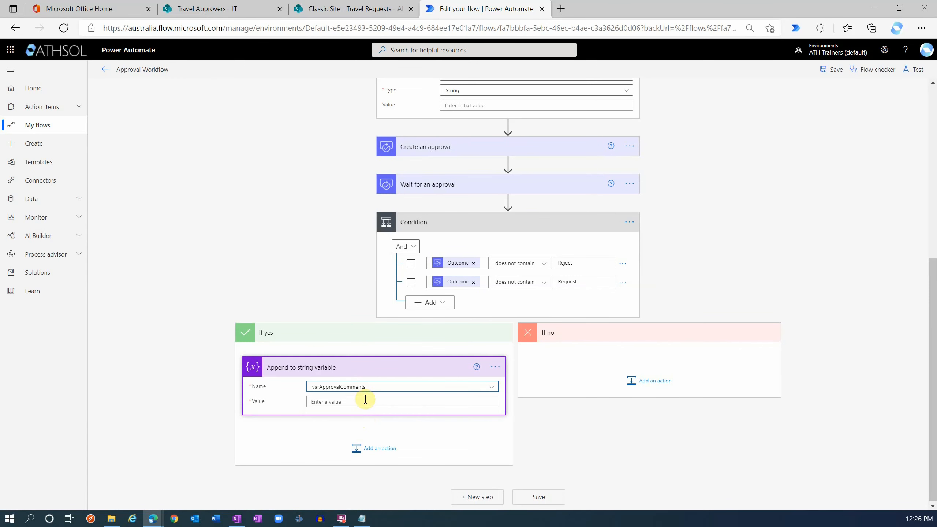
Set the appended value to Responses Comments from Wait for an approval, and reopen the Append to string variable action to check it
click(327, 402)
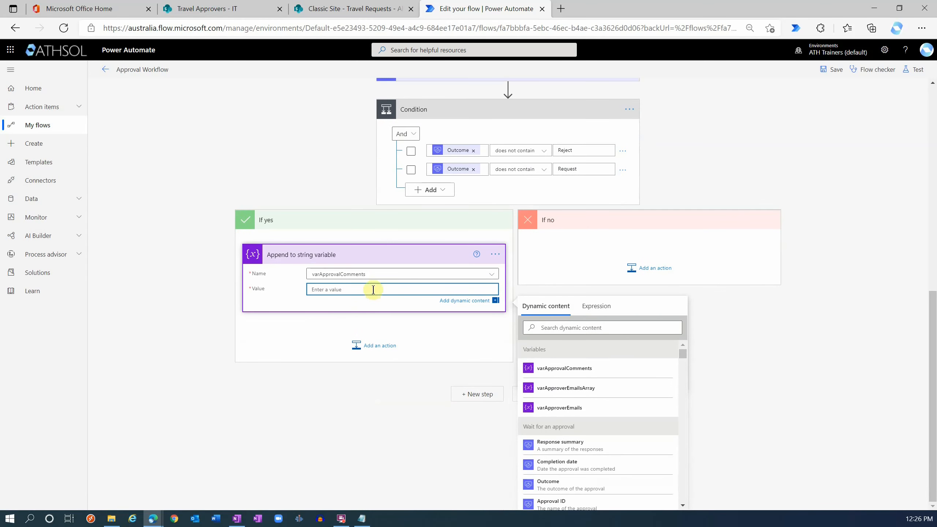
click(559, 328)
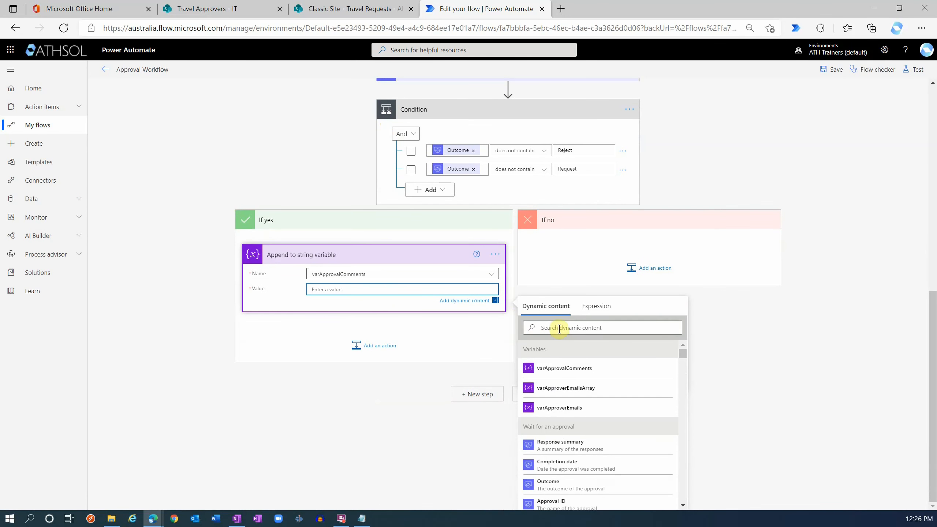
text(respon)
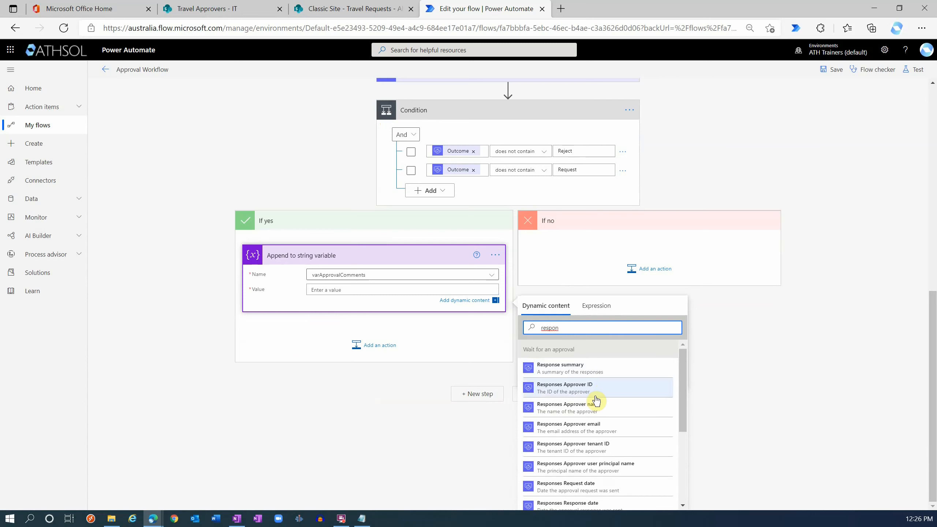
scroll(596, 399, down, 3)
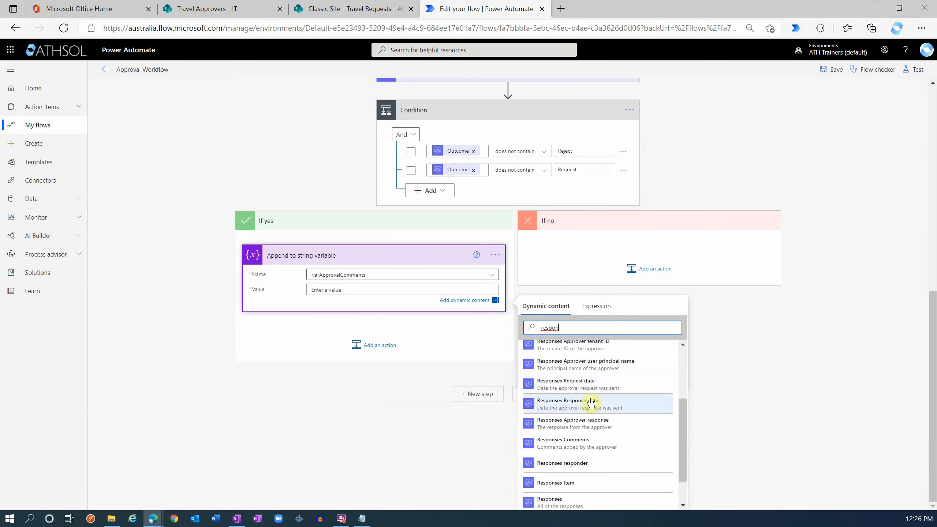
click(582, 446)
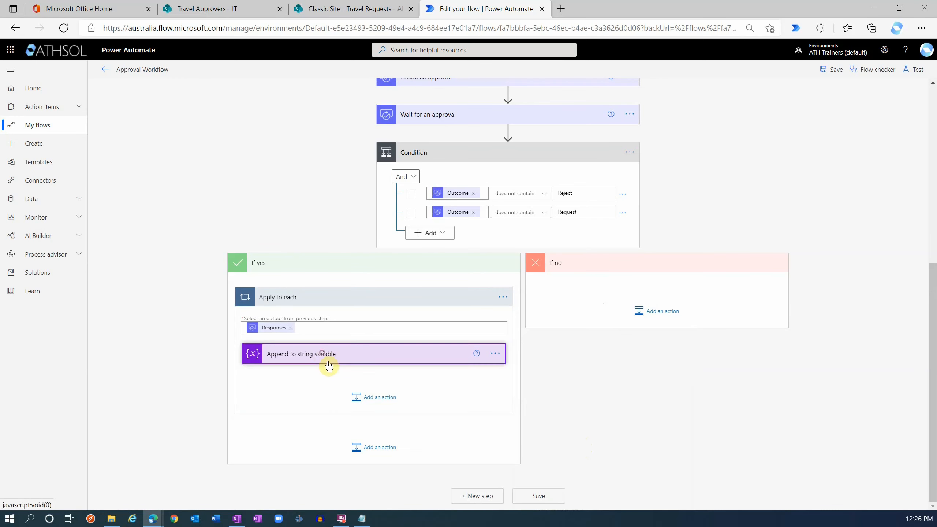
click(328, 362)
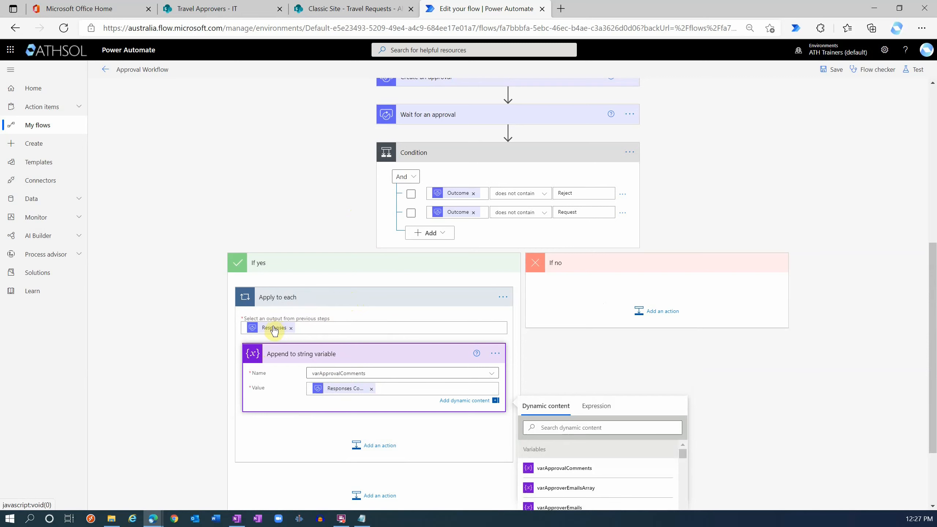
mouse_move(275, 331)
mouse_move(343, 391)
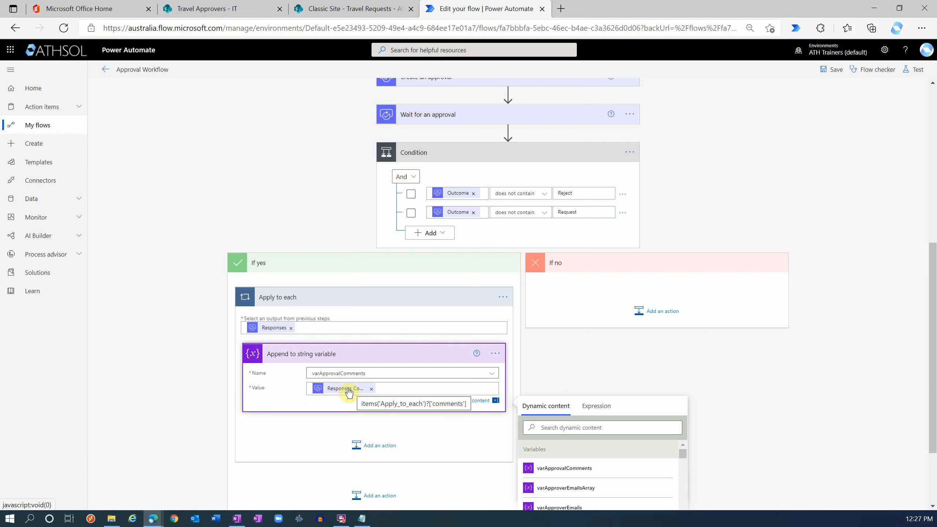
Insert Responses Approver name from Wait for an approval before Responses Comments in the Append to string variable value
click(401, 388)
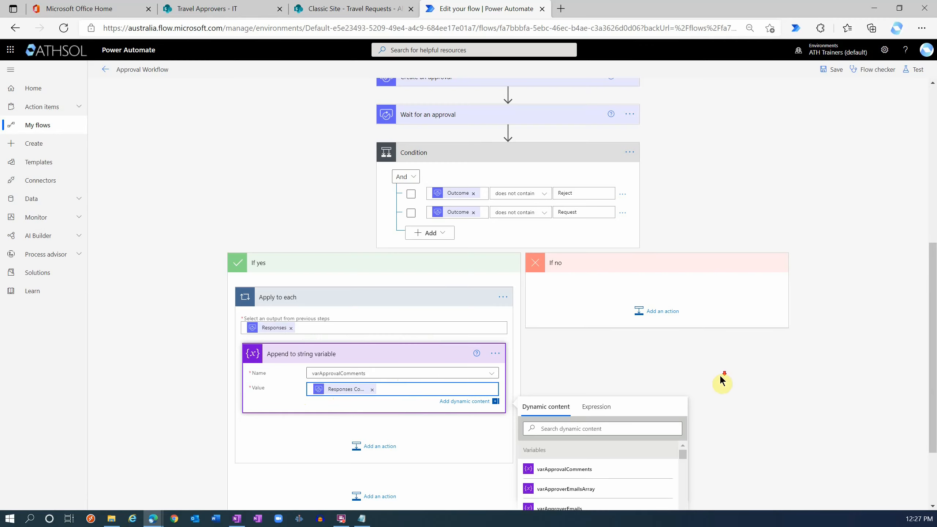
scroll(722, 382, down, 3)
click(566, 328)
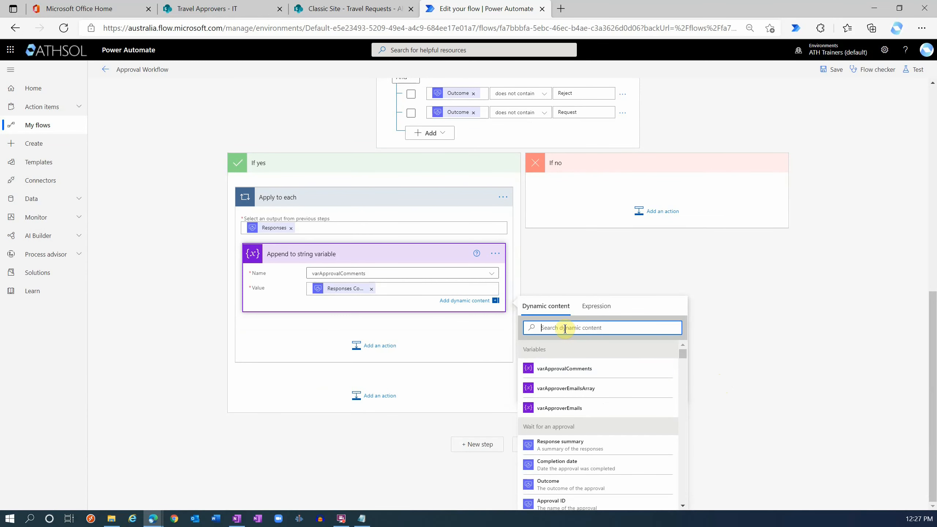
text(respon)
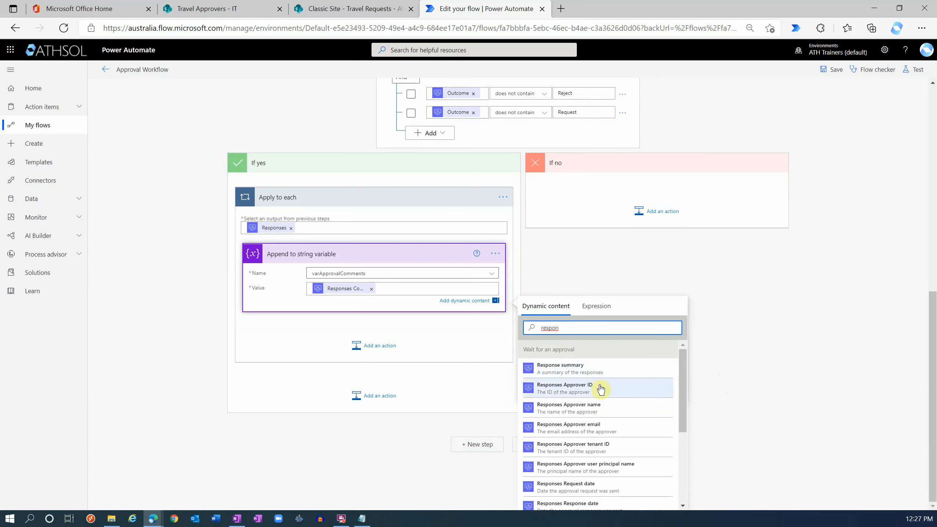
scroll(611, 417, down, 1)
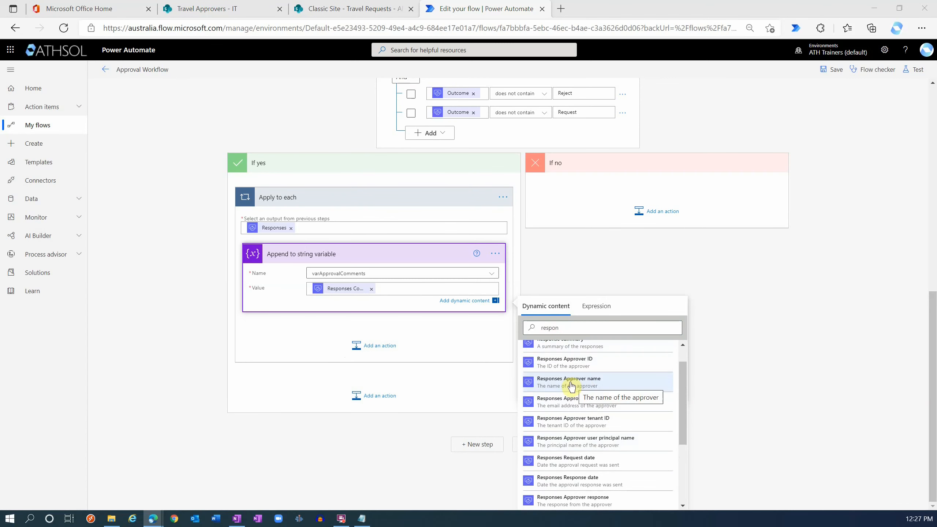
click(584, 384)
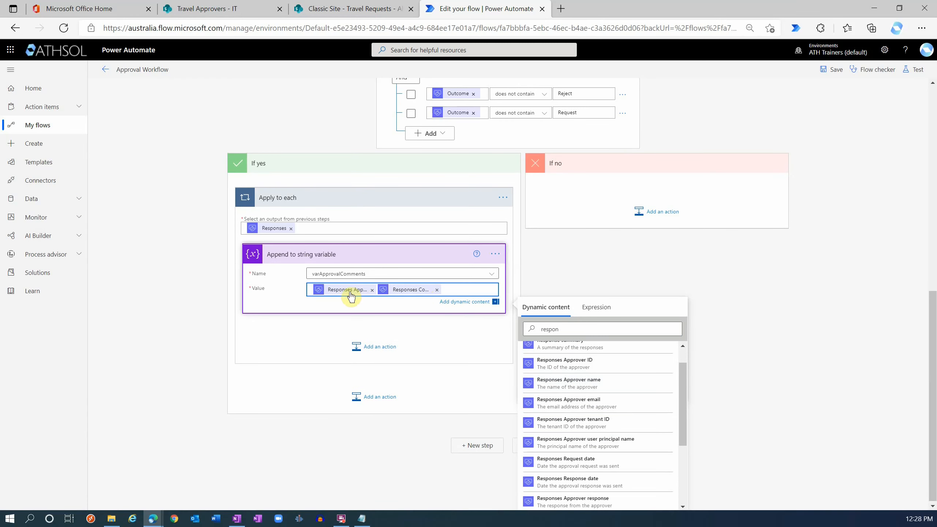
Format the appended value with leading dashes, a colon after the approver name, quotation marks around the comments and a closing line break
mouse_move(351, 296)
text(---)
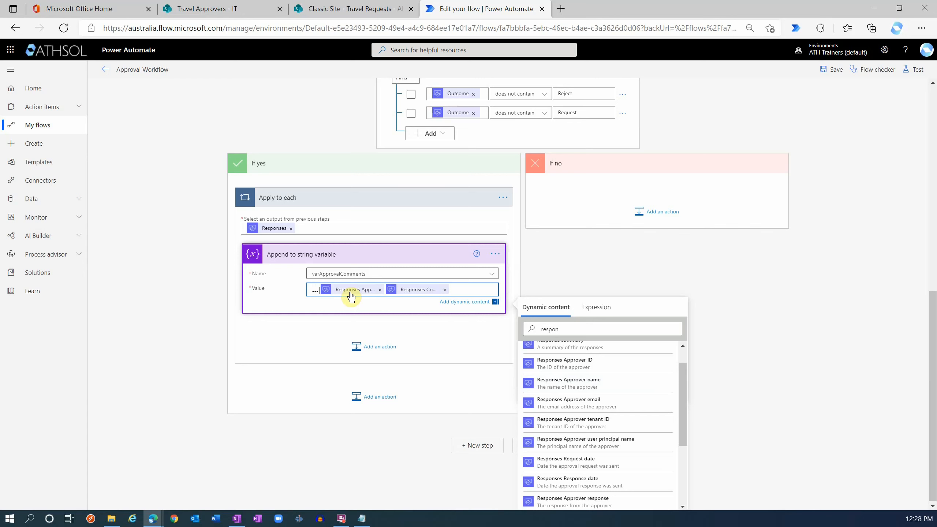
click(385, 292)
text(: )
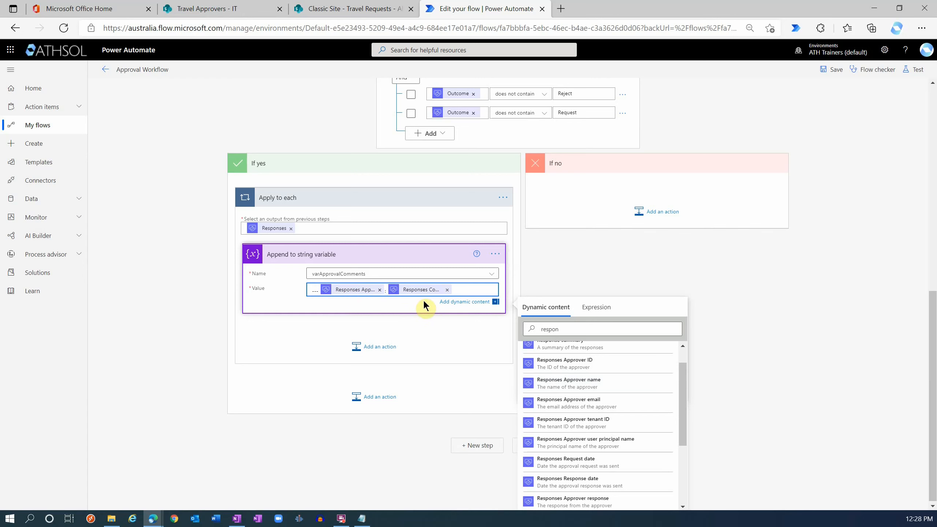
text(')
key(Return)
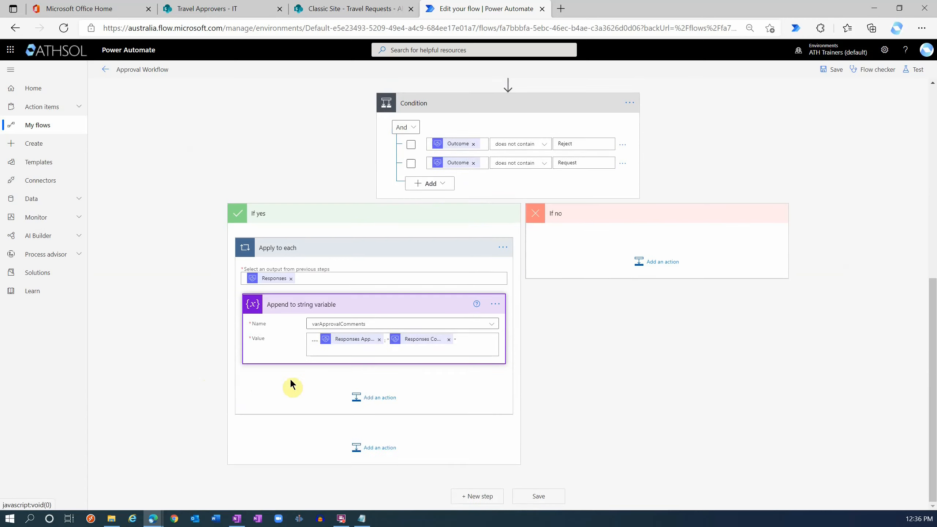
Add a Send an email (V2) action after Apply to each in the If yes branch
click(373, 447)
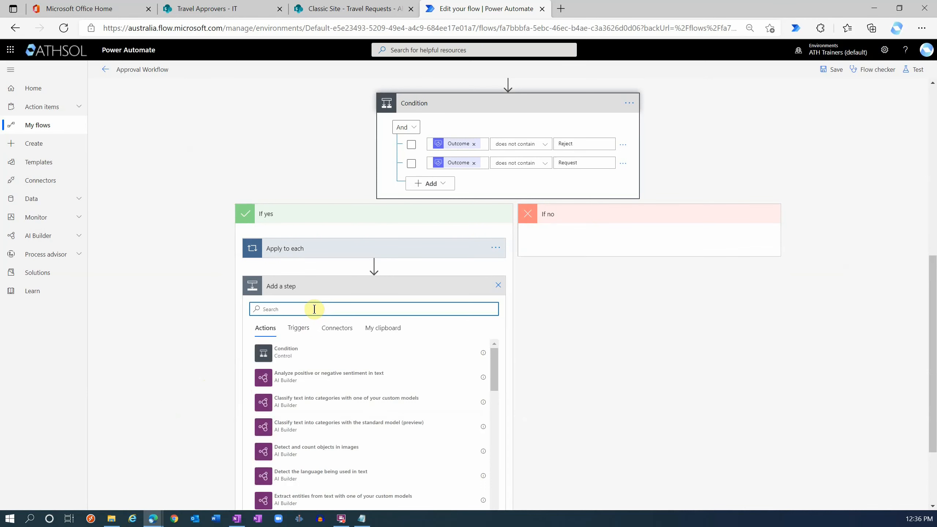
click(315, 309)
text(send email)
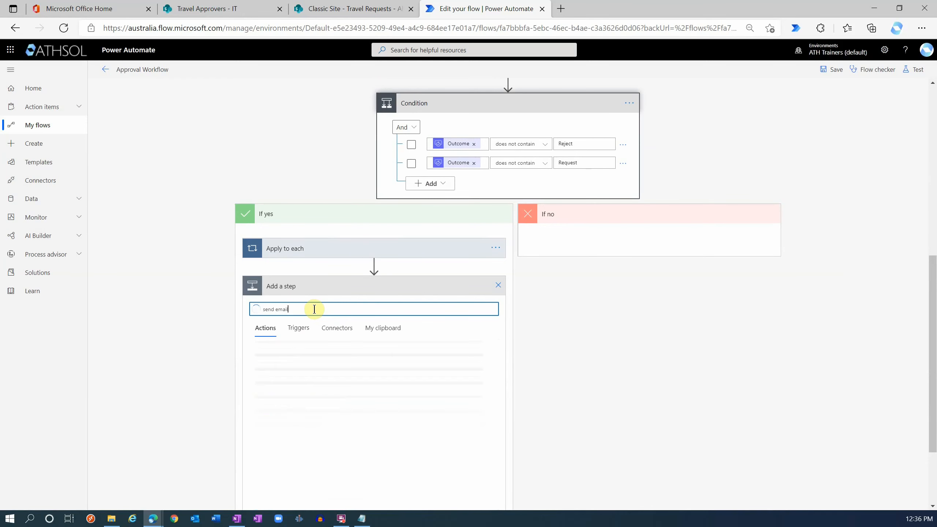
click(314, 403)
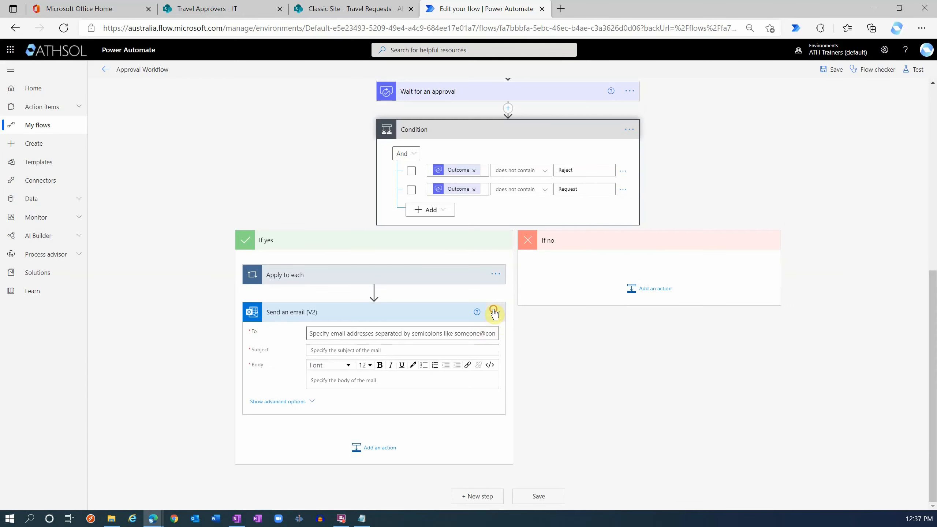
Rename the email action as "Send approved email to requester"
click(496, 312)
click(524, 325)
click(286, 312)
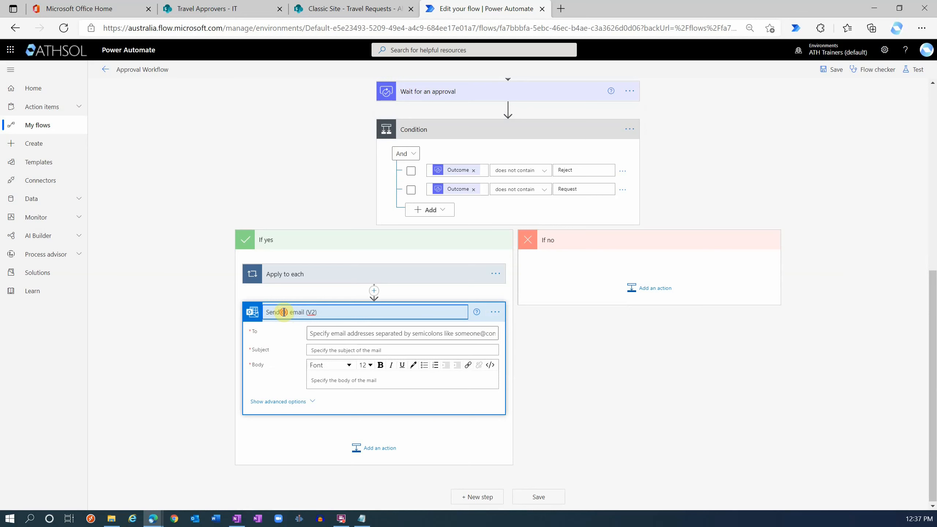
double_click(287, 312)
text(approved)
click(387, 314)
key(BackSpace)
key(BackSpace)
key(BackSpace)
key(BackSpace)
text(to requester)
key(Return)
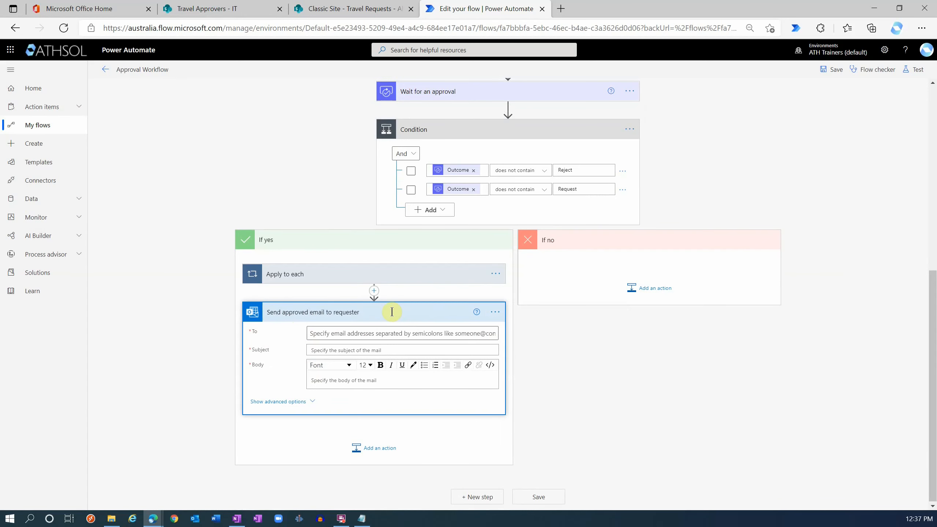
Set the email's recipient to the dynamic value Requester Email
click(316, 330)
click(458, 338)
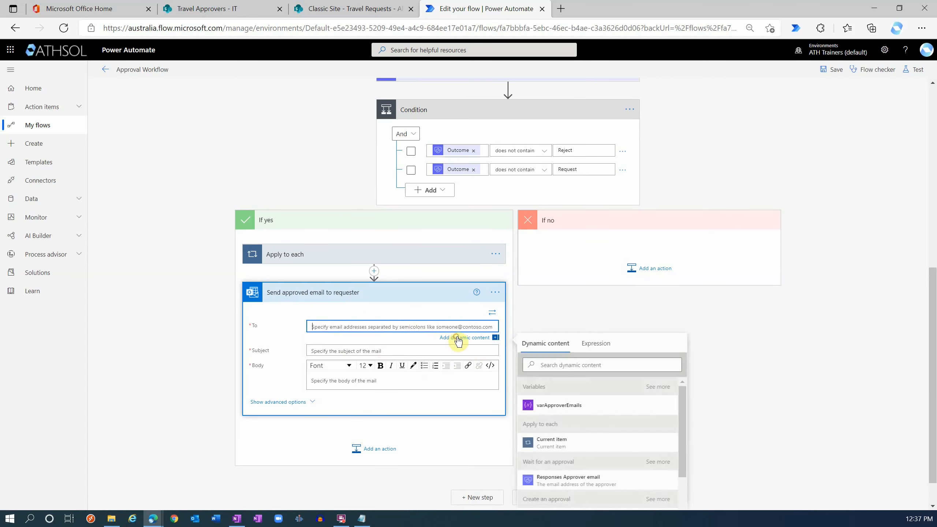
click(564, 365)
text(request)
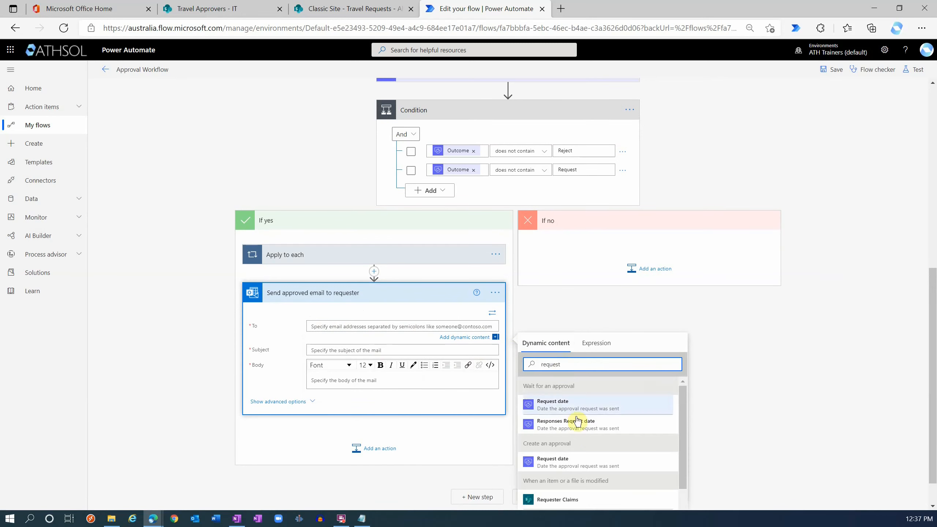
scroll(590, 425, down, 2)
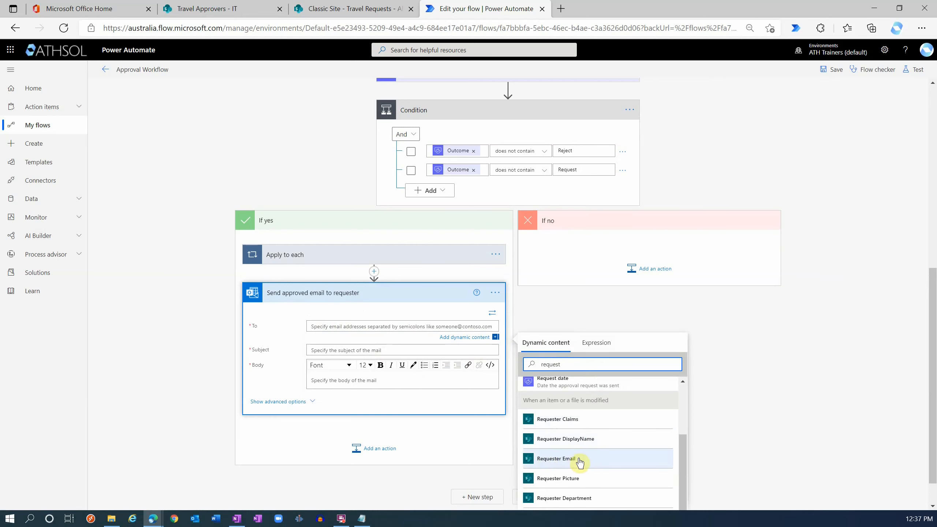
click(564, 460)
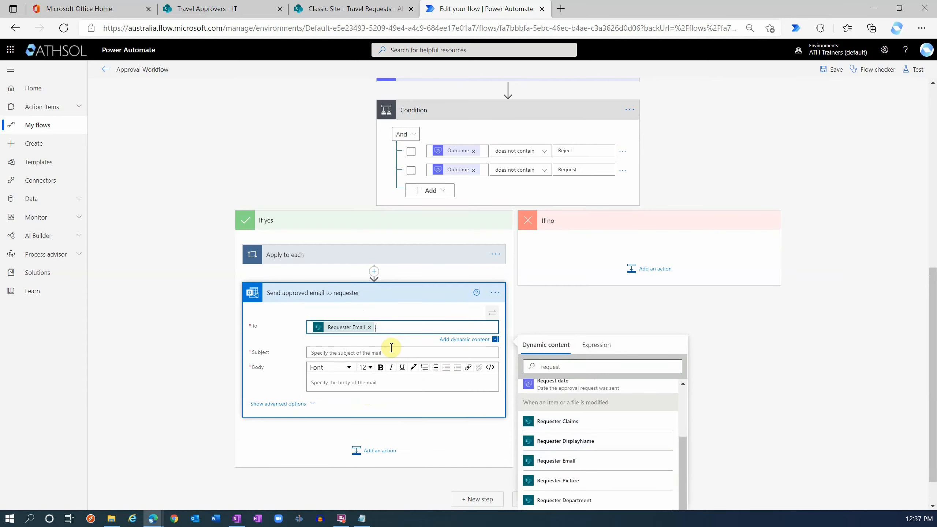
Set the email subject to "Your travel request is approved"
click(322, 353)
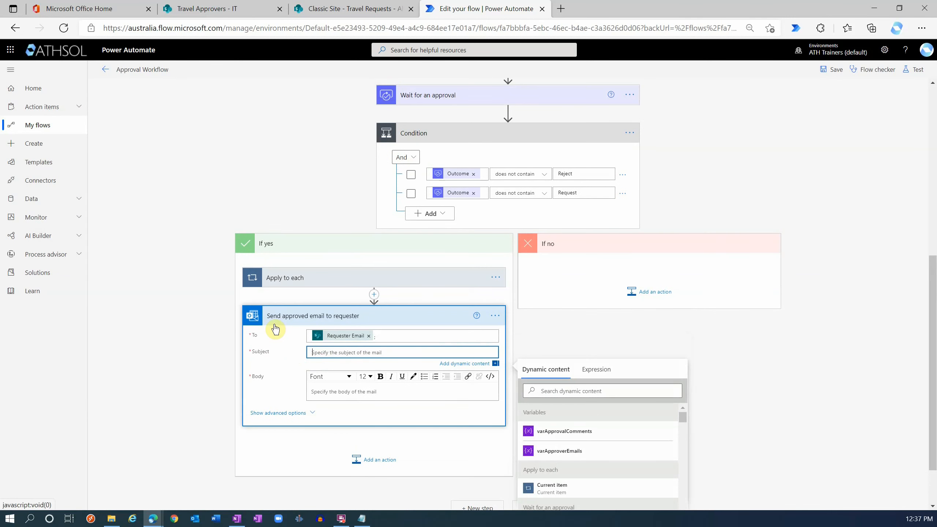
text(Your travel request is)
text(approved)
key(Tab)
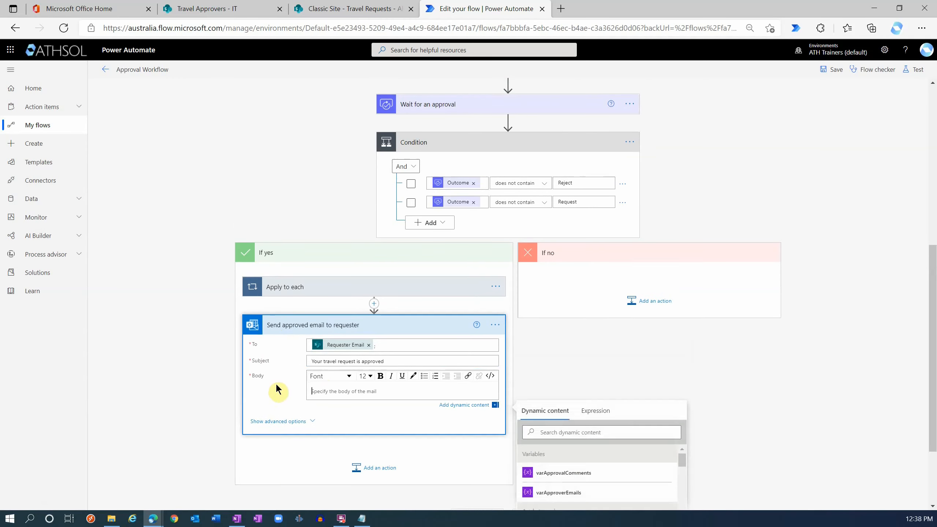
Begin the email body with "Dear" and Requester DisplayName, followed by "Congratulations! Your following request has been approved."
scroll(275, 386, down, 3)
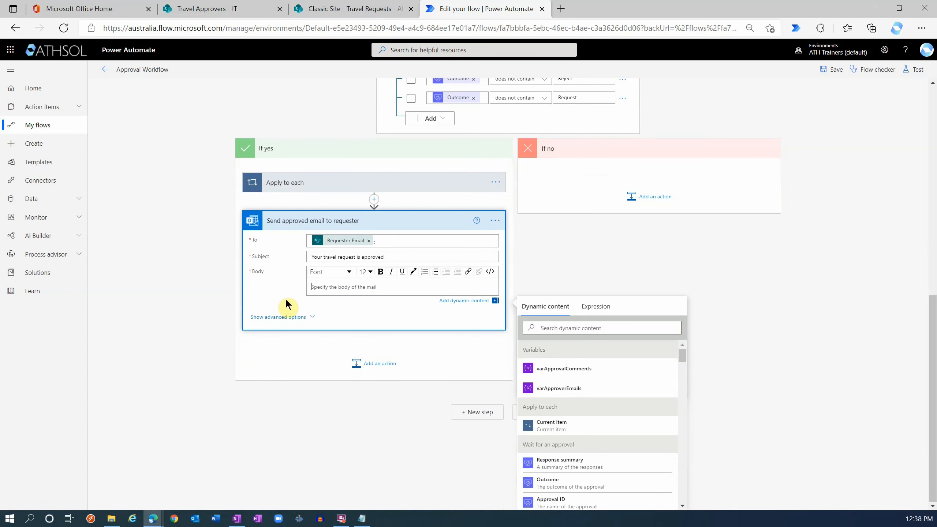
text(Dear)
click(592, 328)
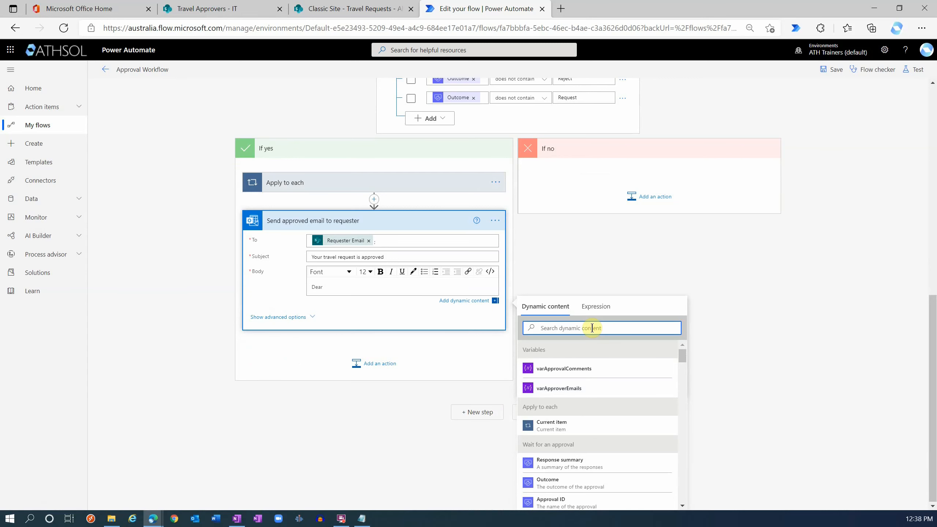
text(requester)
click(585, 389)
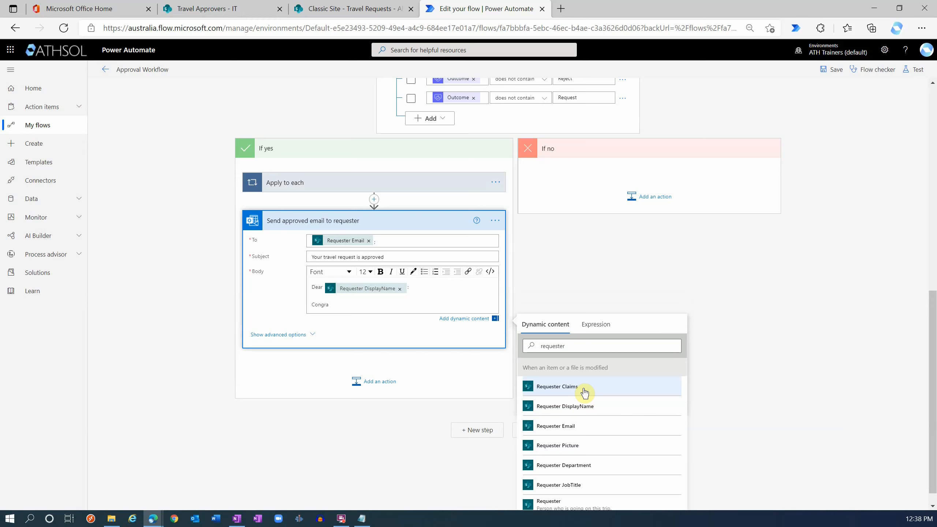
text(Congratulations! Your following request)
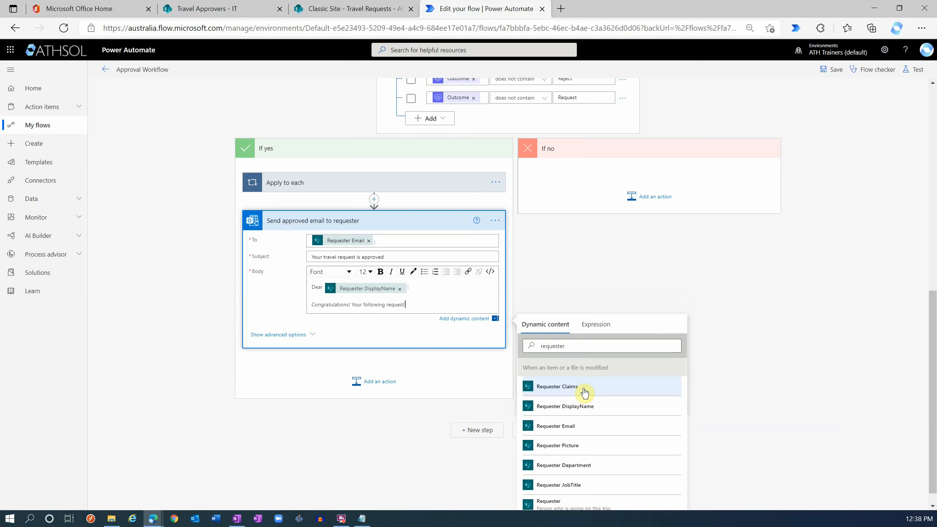
text( has been approved.)
key(Return)
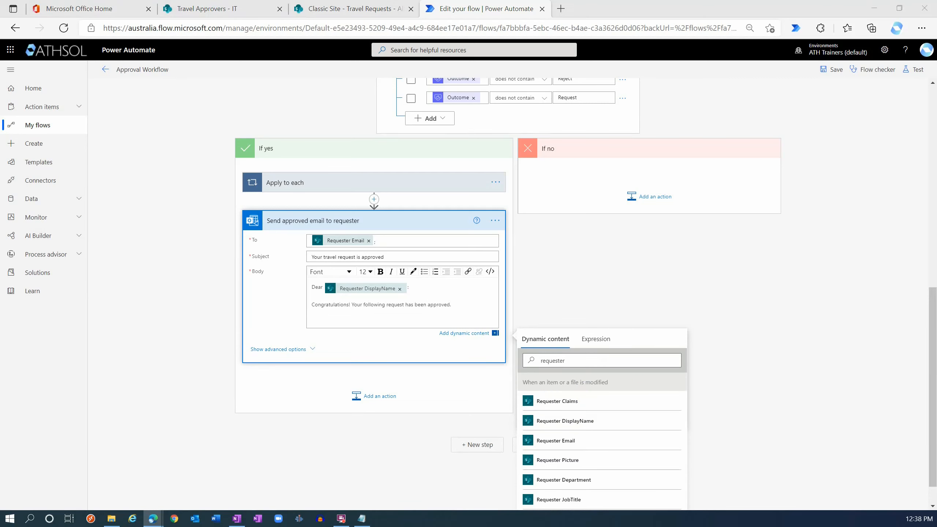
Add Trip Title, Destination, Start Date and End Date lines with their dynamic values to the body, and compare them with the Create an approval details
click(323, 319)
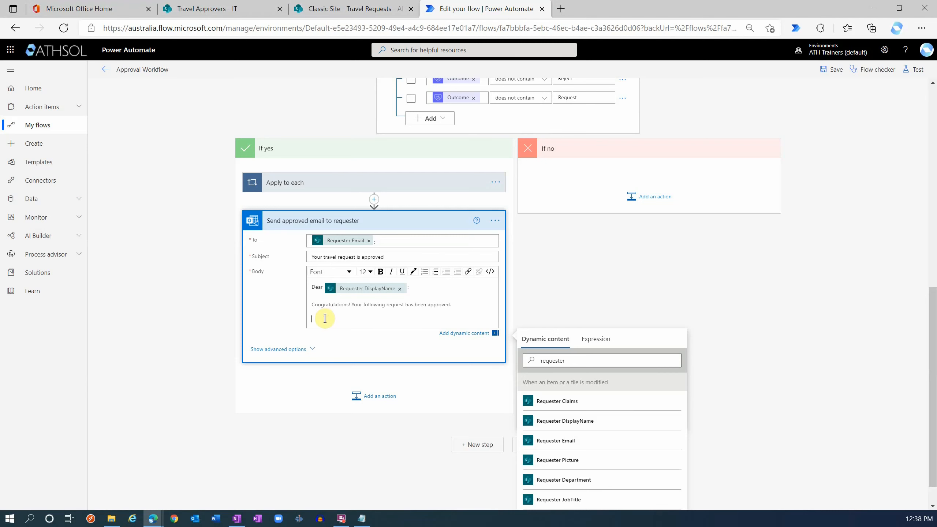
text(Trip Title: Title Destination: Destination: City Start Date: Travel start date End Date: Travel end date)
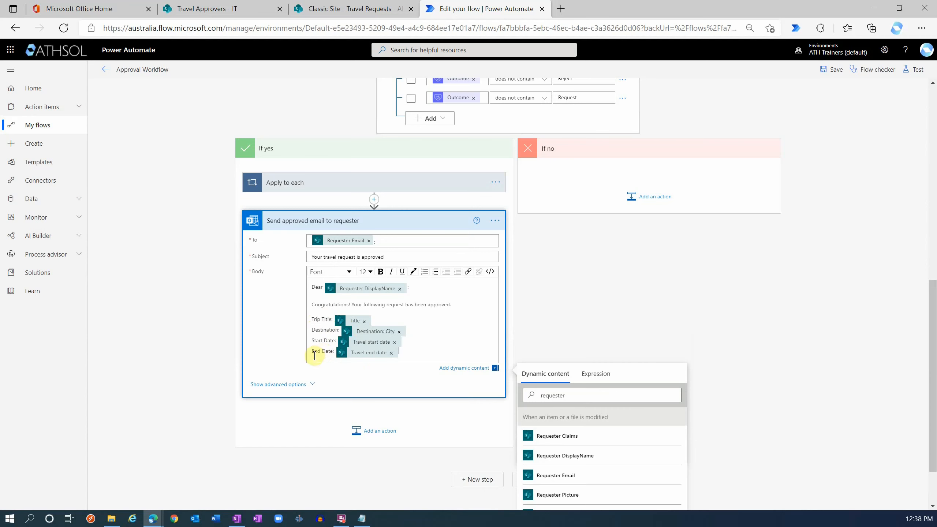
scroll(318, 357, up, 6)
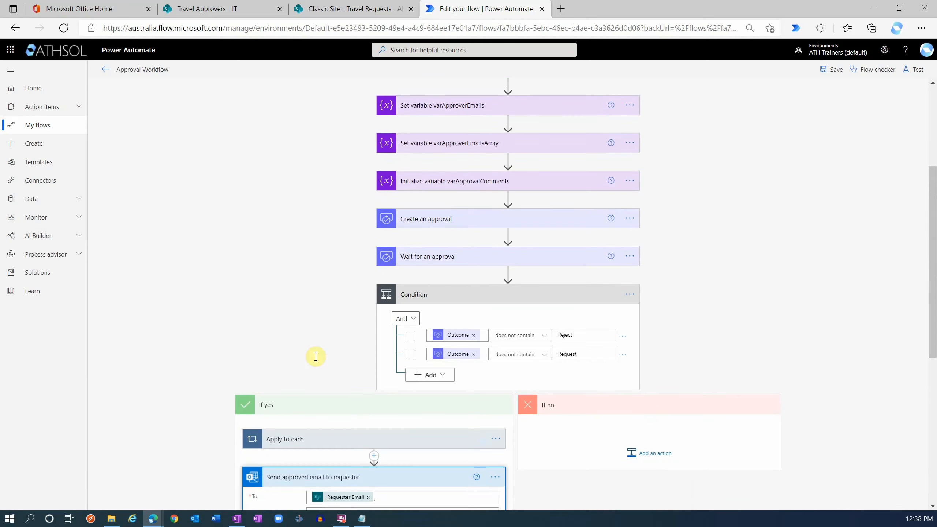
click(422, 225)
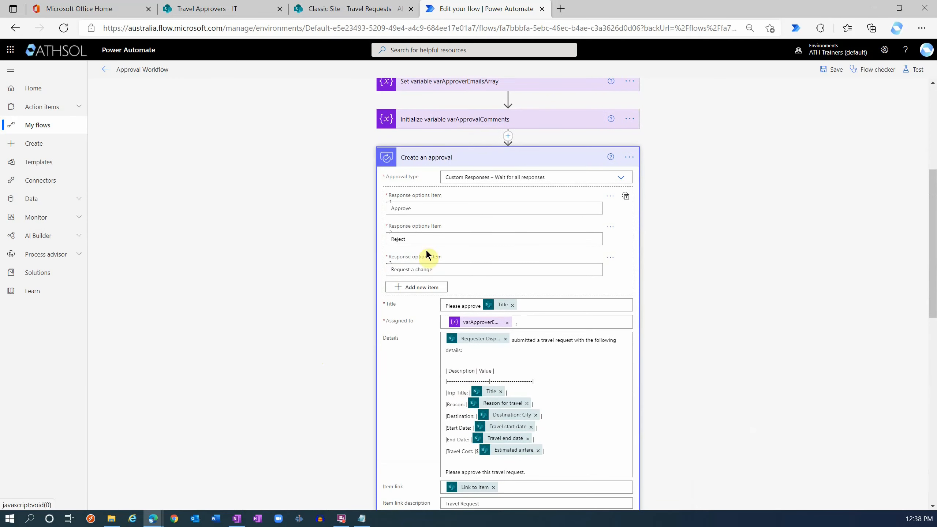
scroll(411, 434, down, 3)
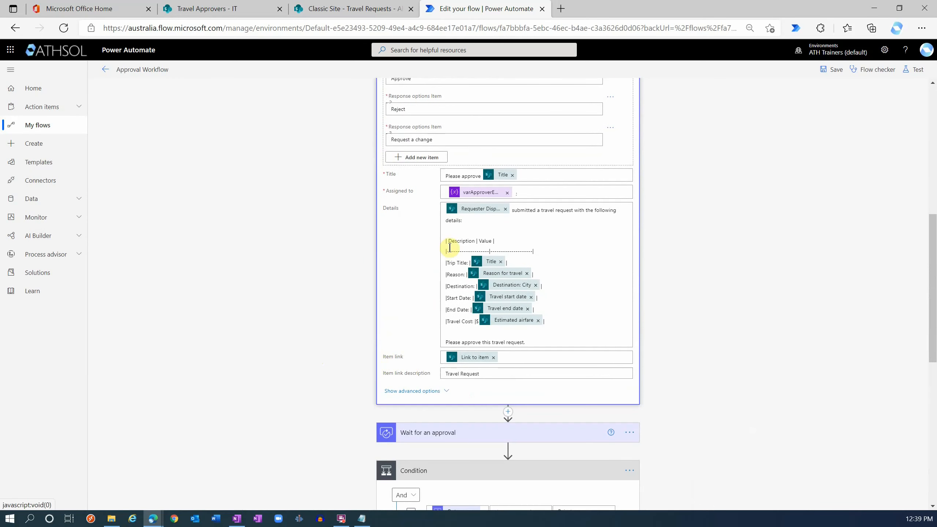
scroll(417, 322, down, 10)
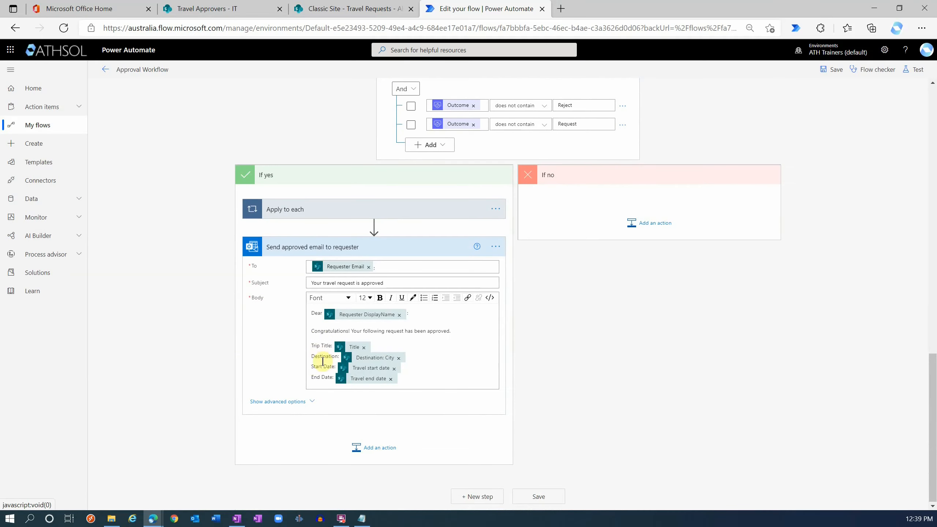
Add the lines "Approval History:" and "Travel request approved ()" below the trip details in the email body
click(409, 378)
key(Return)
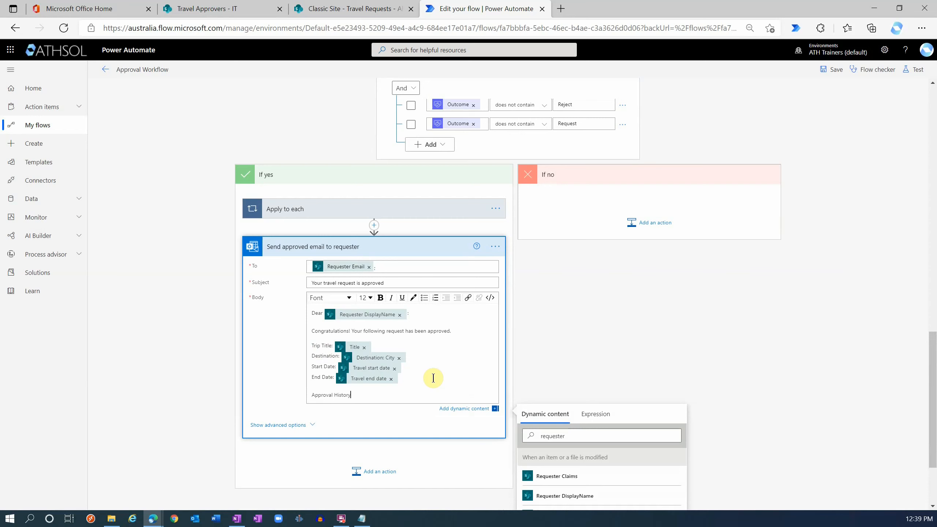
key(Return)
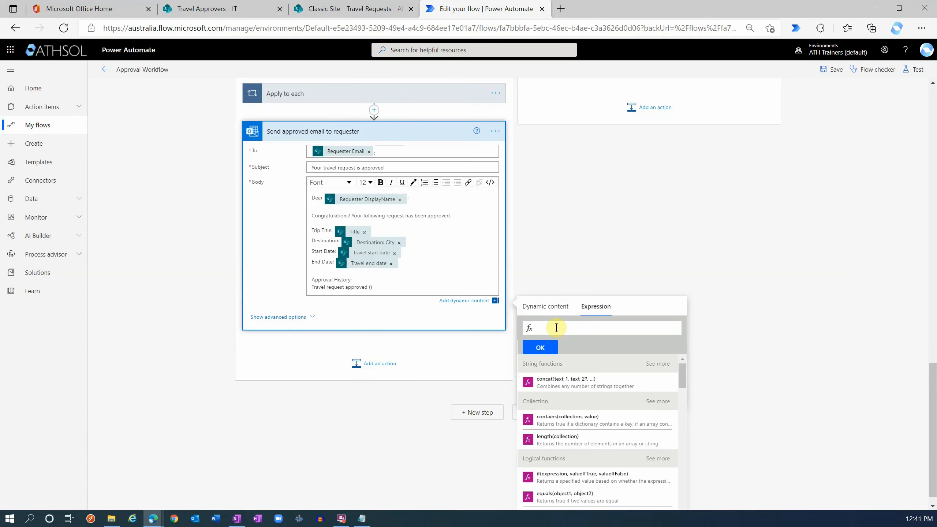
Insert the expression convertFromUtc(utcNow(),'AUS Eastern Standard Time','dd-MMM-yyyy h:mm tt') inside the parentheses after "Travel request approved" in the email body
key(ctrl+v)
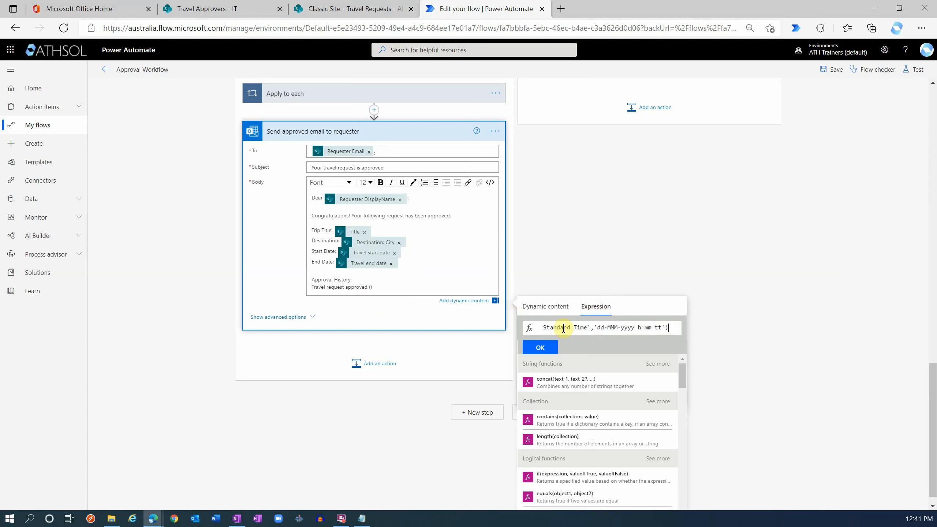
key(Home)
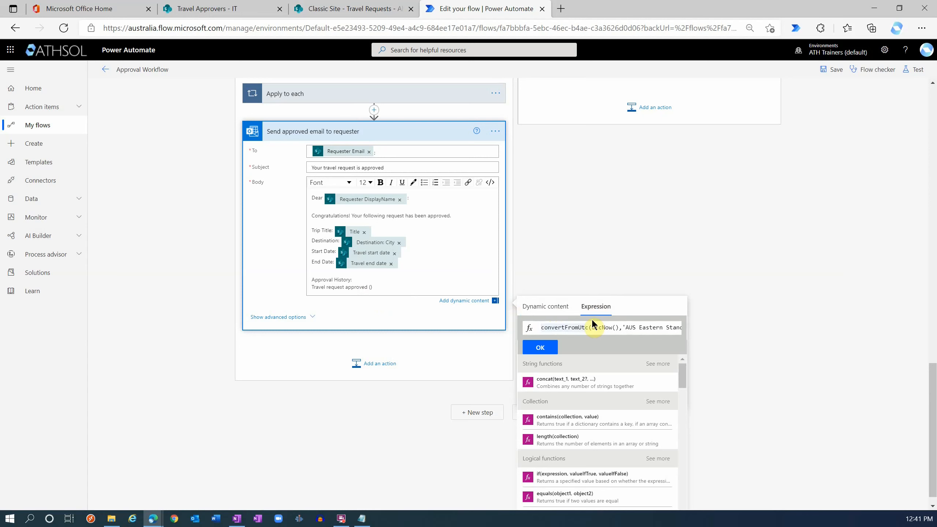
drag(592, 327, 618, 330)
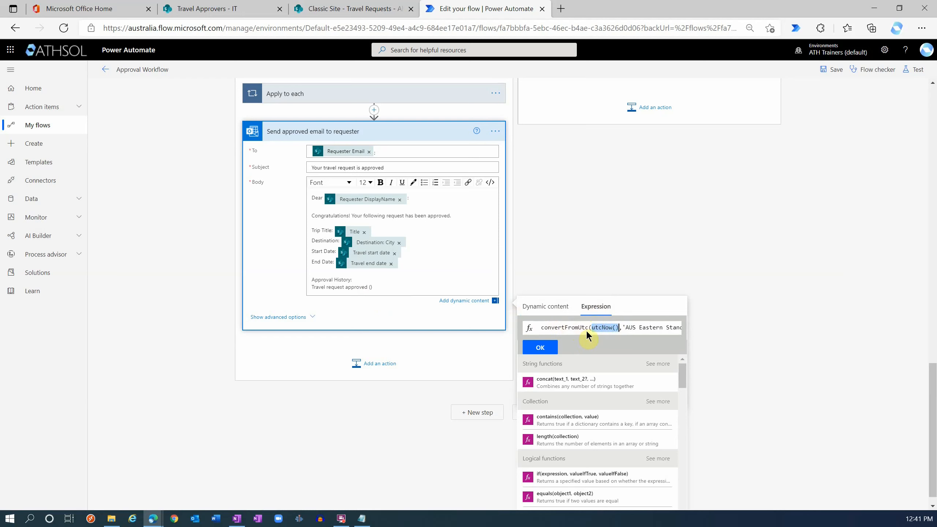
click(599, 328)
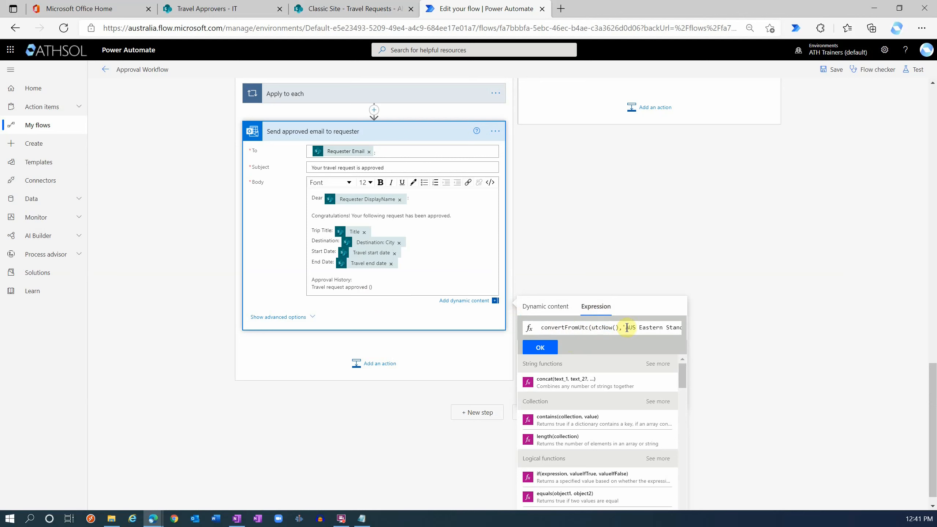
drag(625, 328, 677, 328)
click(585, 328)
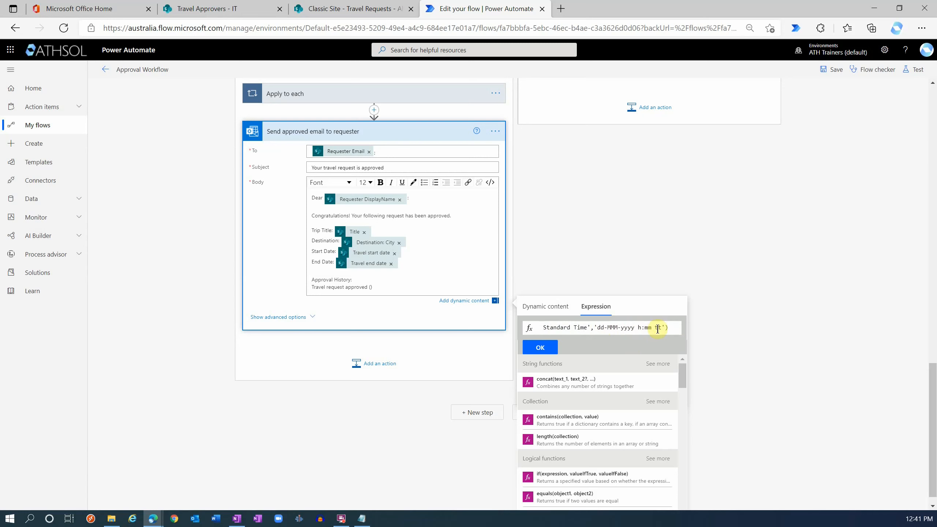
key(Home)
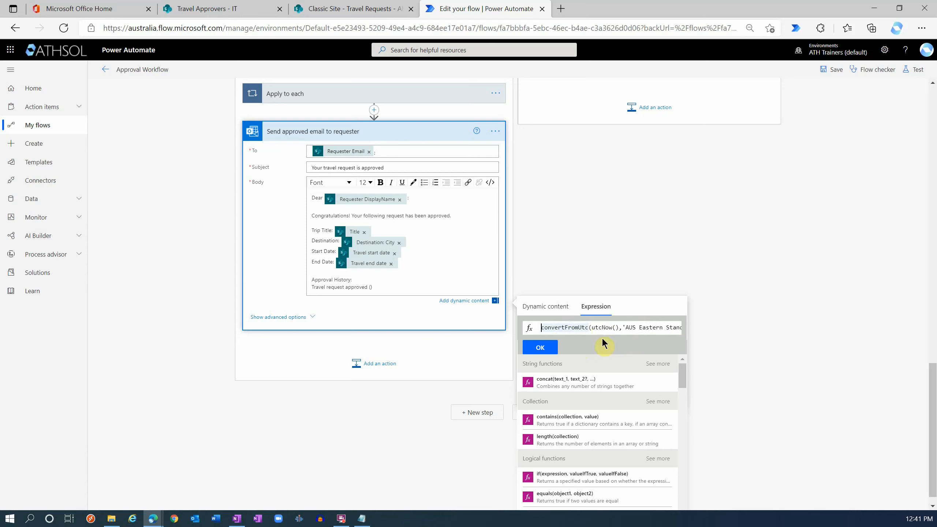
click(542, 349)
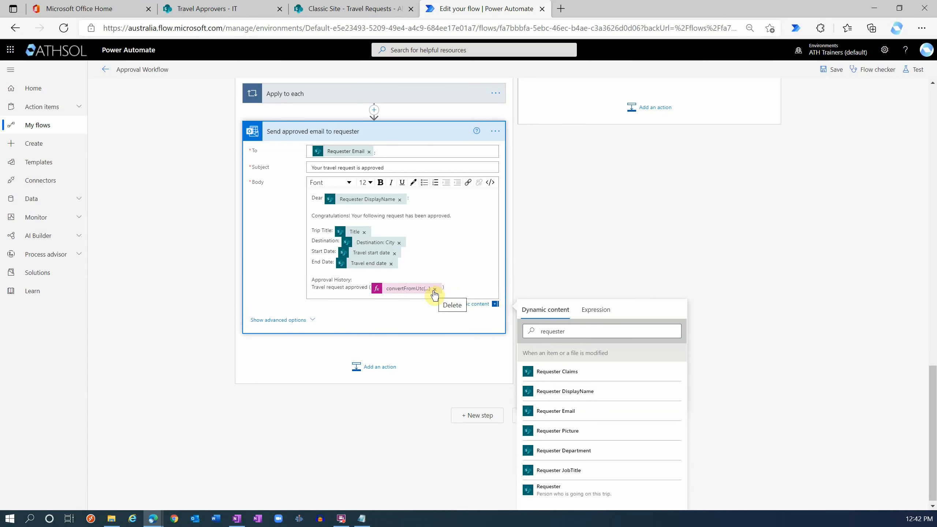
Add the varApprovalComments variable on a new line below "Travel request approved" in the email body
key(Return)
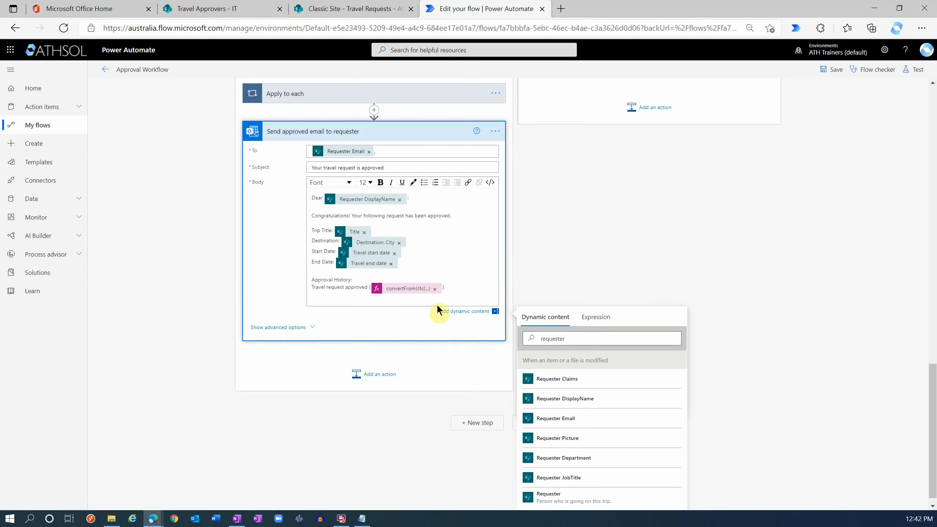
double_click(546, 339)
key(BackSpace)
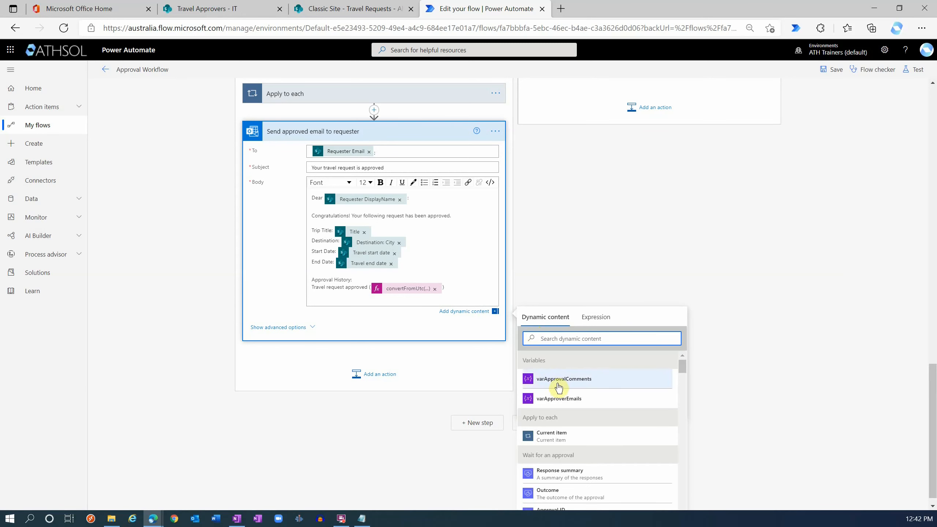
click(579, 383)
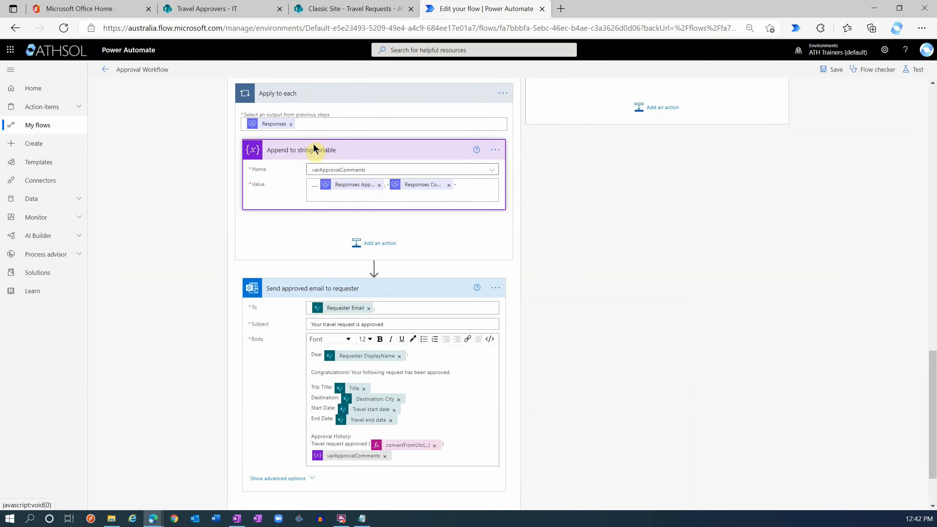
scroll(333, 277, down, 2)
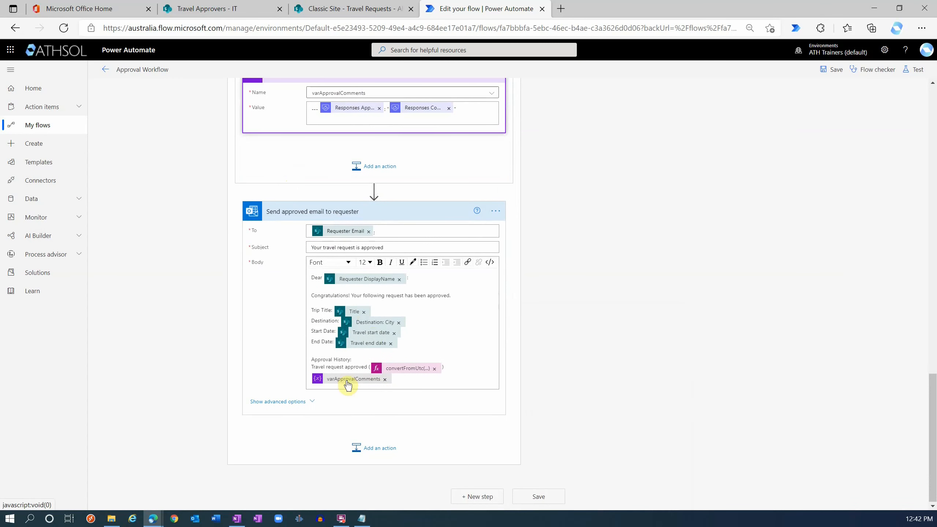
Find the comments dynamic content and insert the modified item's Approval Comments right after varApprovalComments in the email body
click(404, 381)
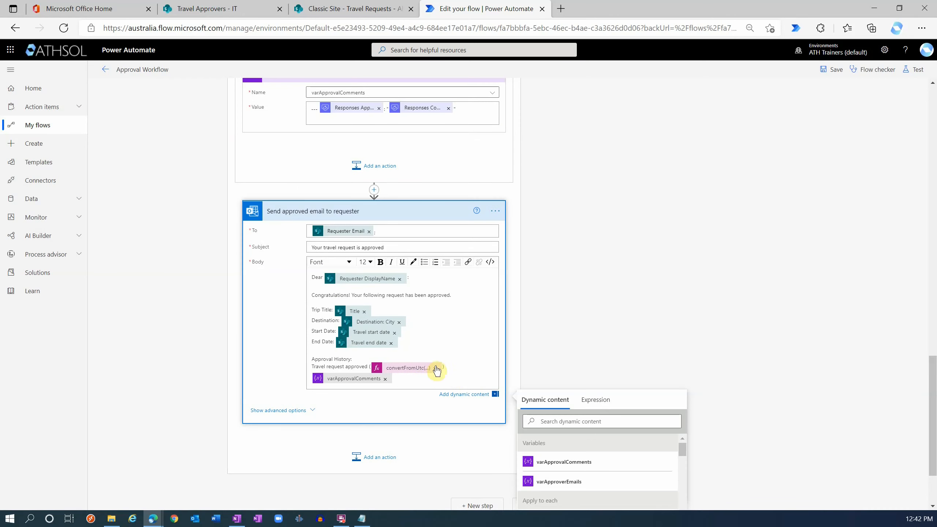
click(564, 422)
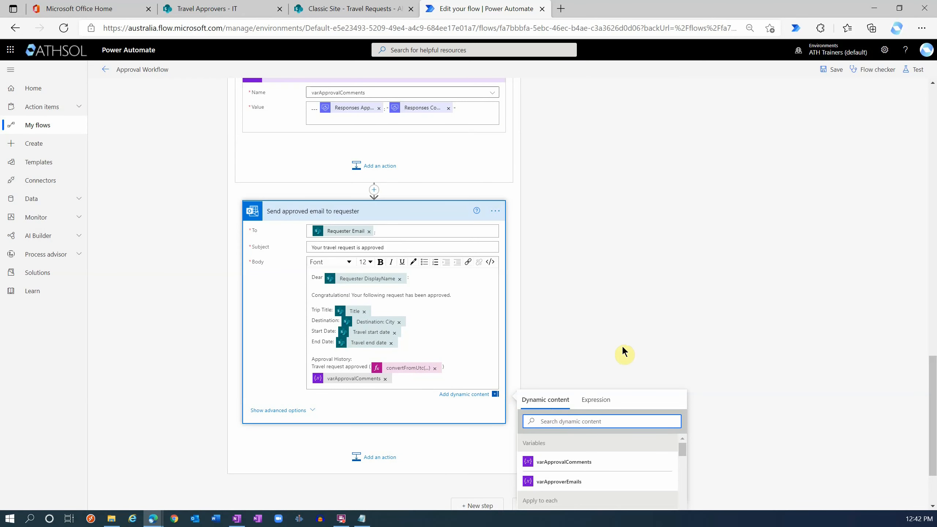
text(comments)
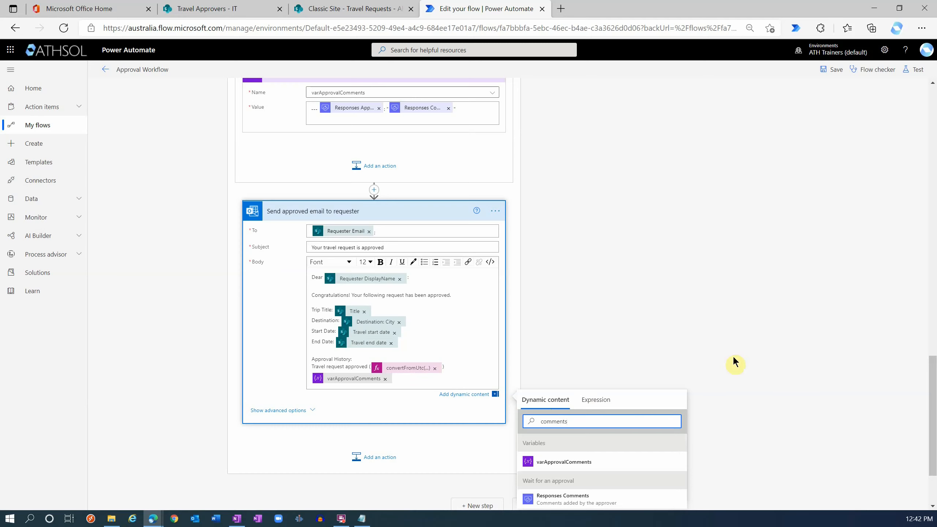
scroll(734, 363, down, 2)
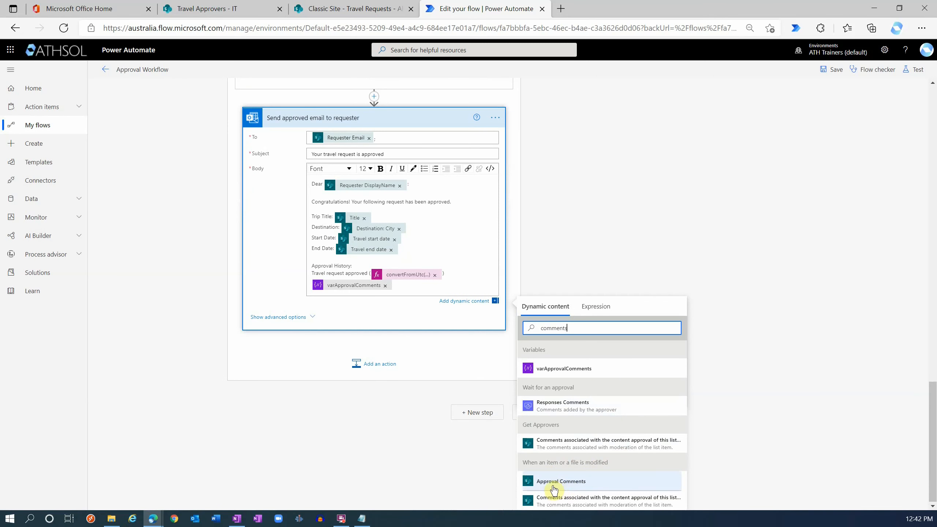
click(571, 484)
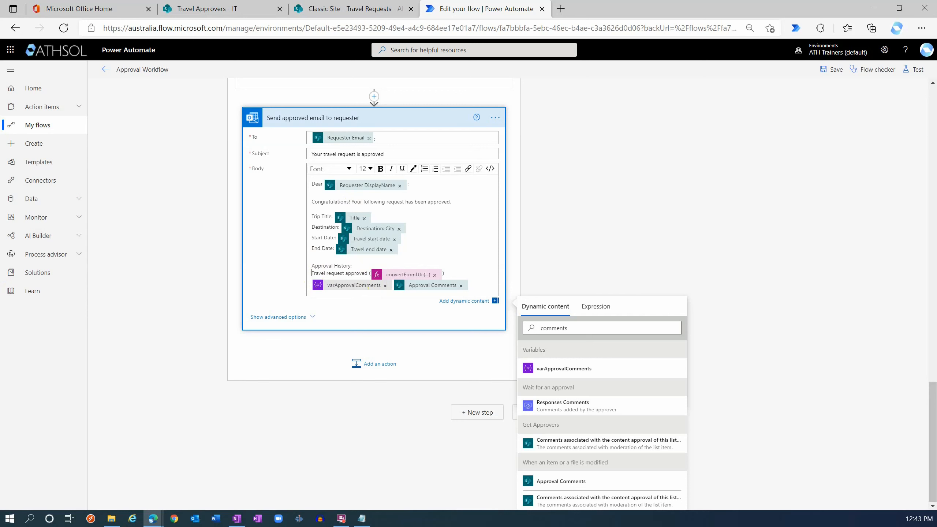
Put a ✔ check mark in front of "Travel request approved" in the email body, and view the emoji picker
key(alt+Tab)
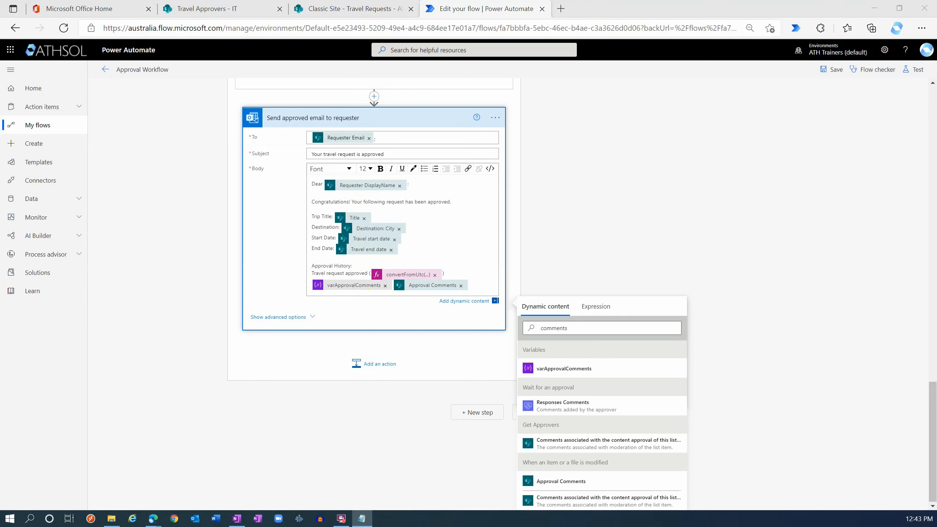
click(316, 273)
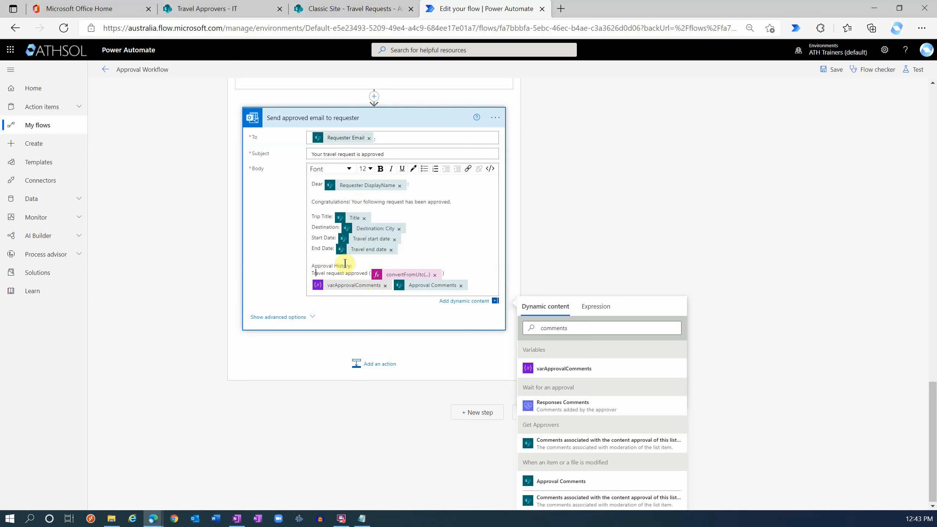
text(✔)
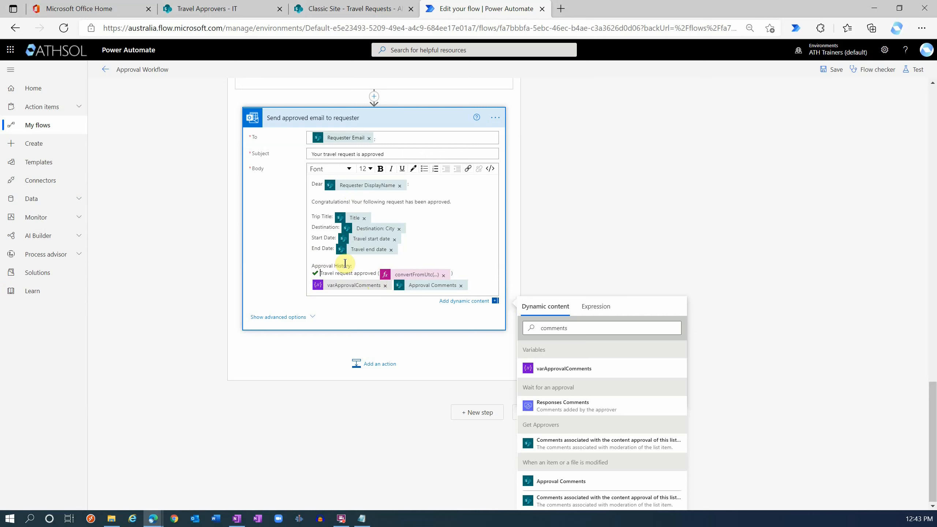
key(super+period)
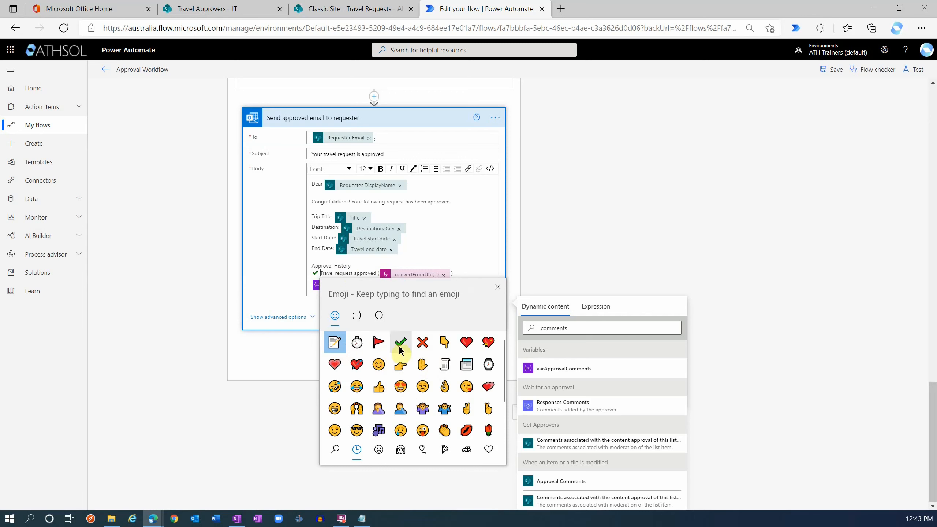
click(497, 287)
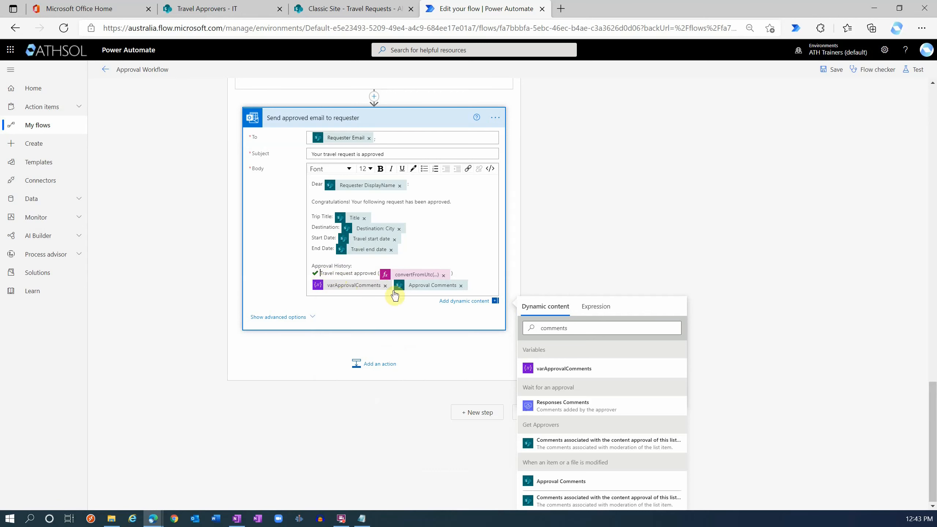
Add a SharePoint Update item action after Send approved email to requester in the If yes branch
click(380, 364)
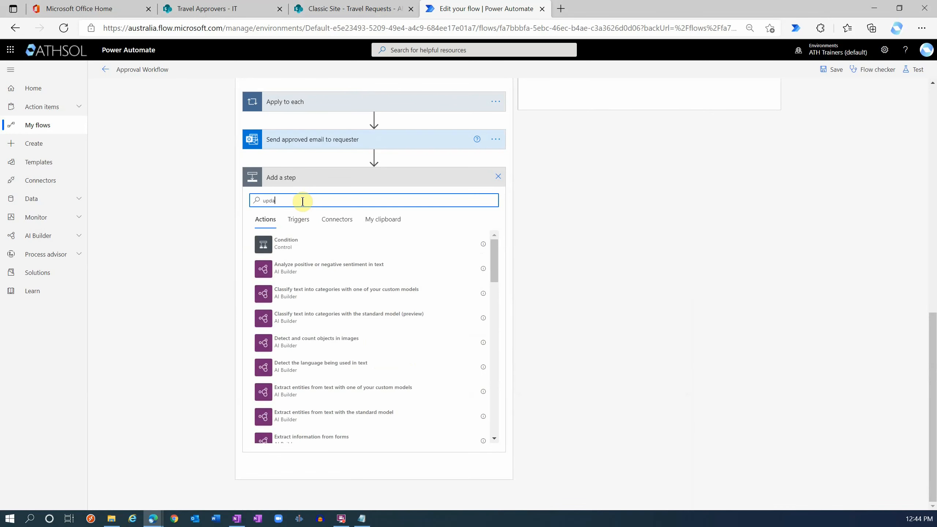
text(update item)
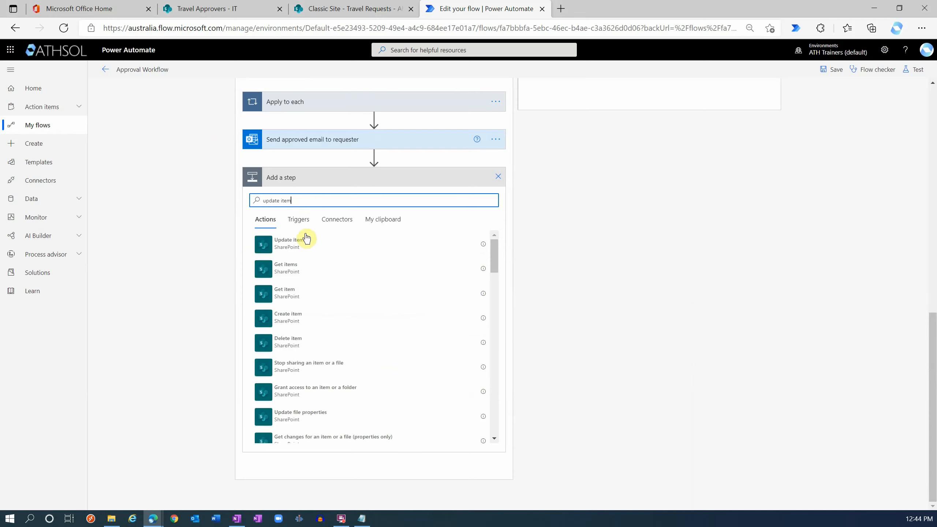
click(301, 249)
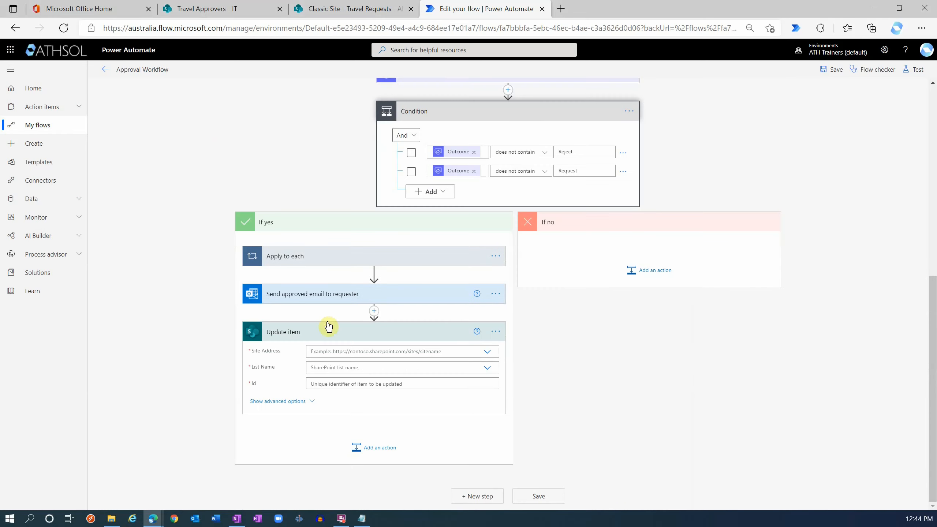
Point Update item at the Classic Site's Travel Requests list, using the ID from the "When an item or a file is modified" trigger
click(487, 351)
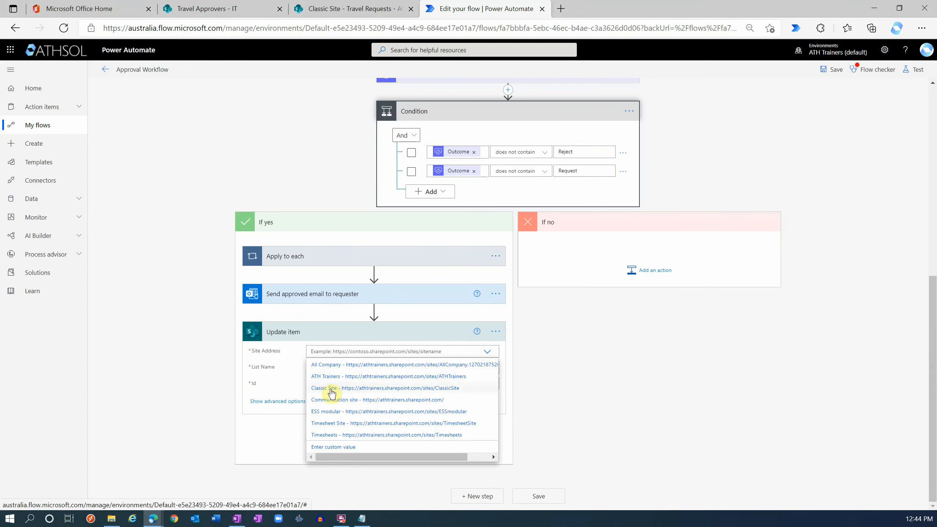
click(327, 391)
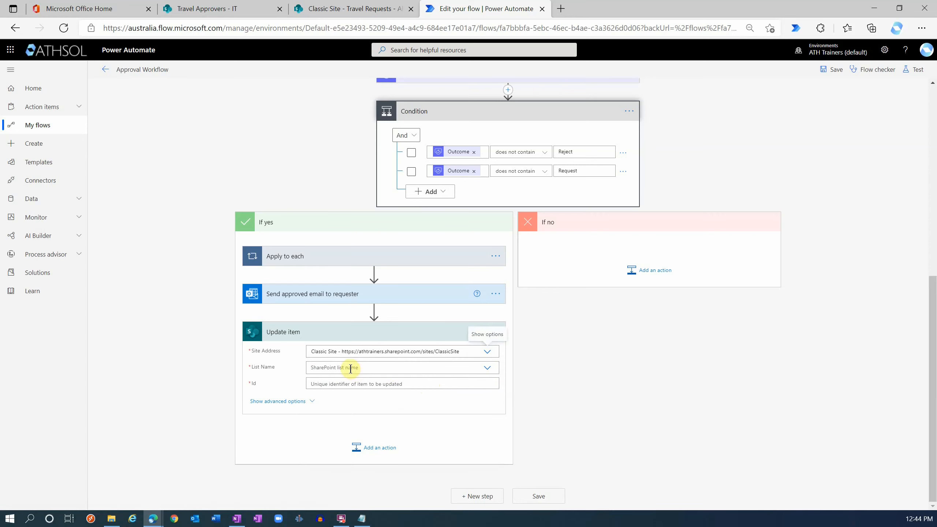
click(487, 367)
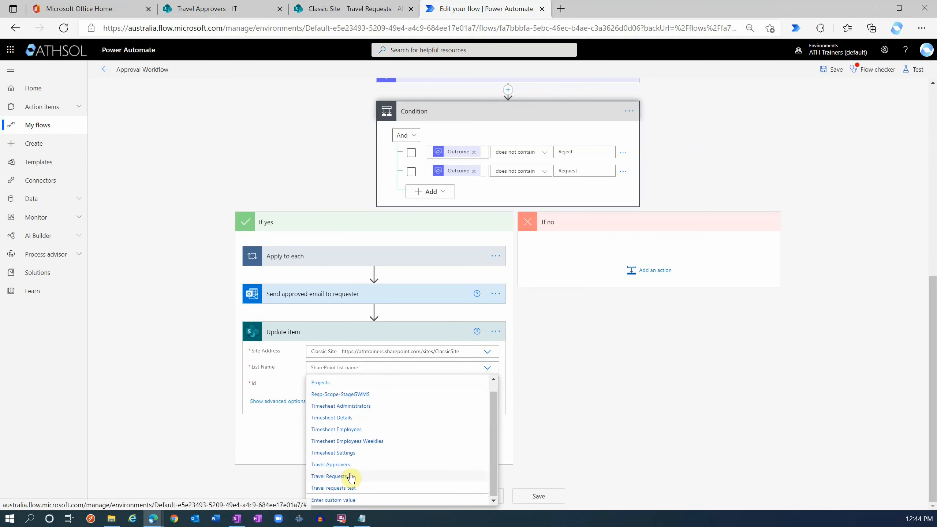
click(341, 477)
scroll(374, 406, down, 2)
click(313, 319)
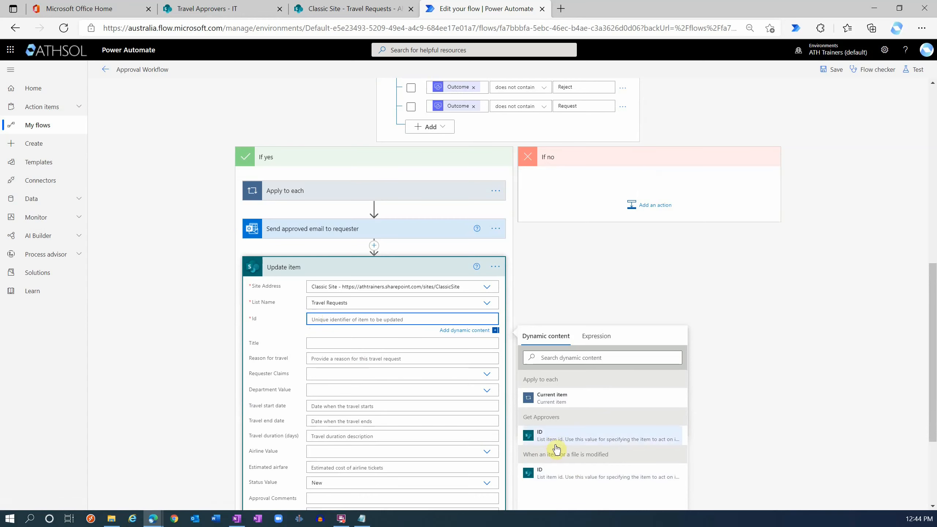
click(568, 472)
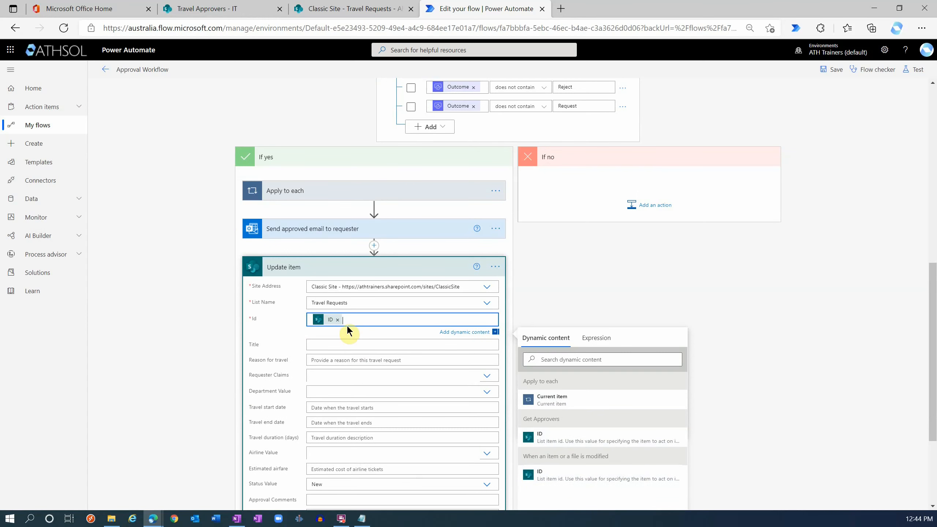
Set the Status Value of the Update item action to Approved
scroll(348, 329, down, 2)
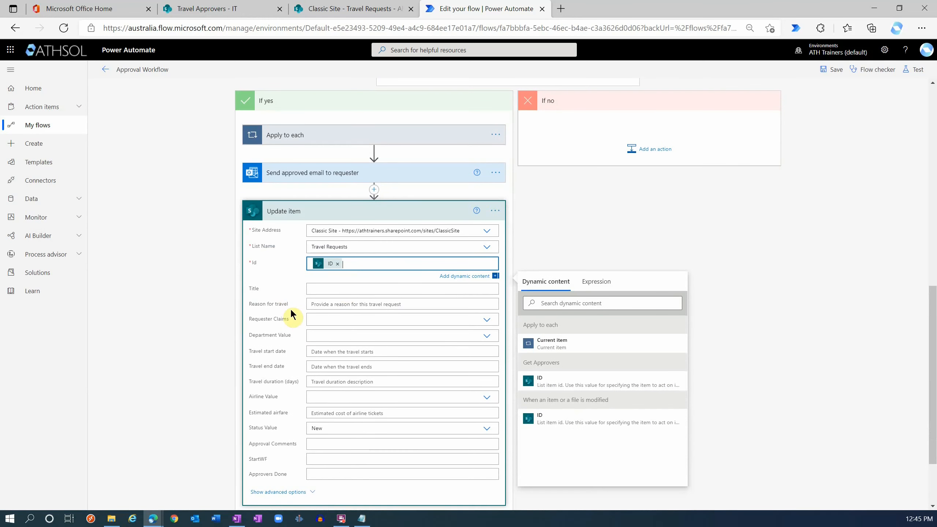
scroll(291, 315, down, 3)
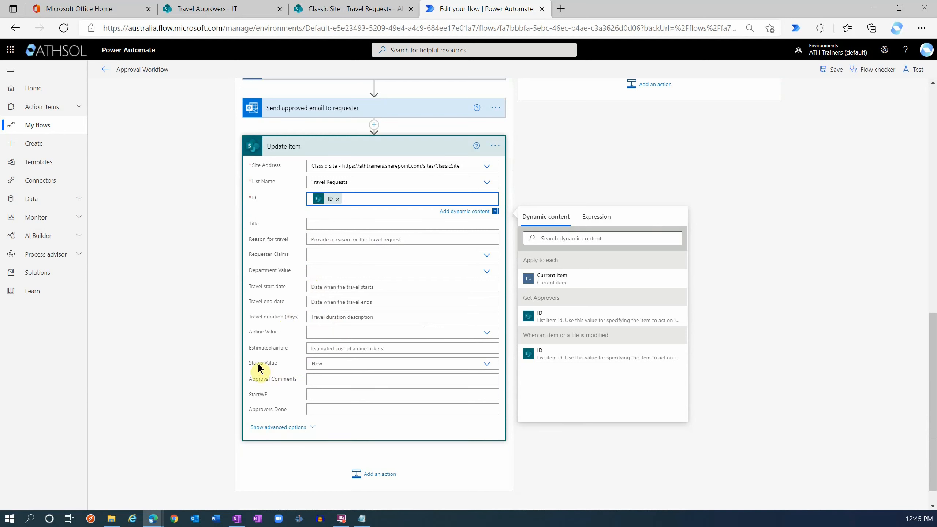
click(336, 363)
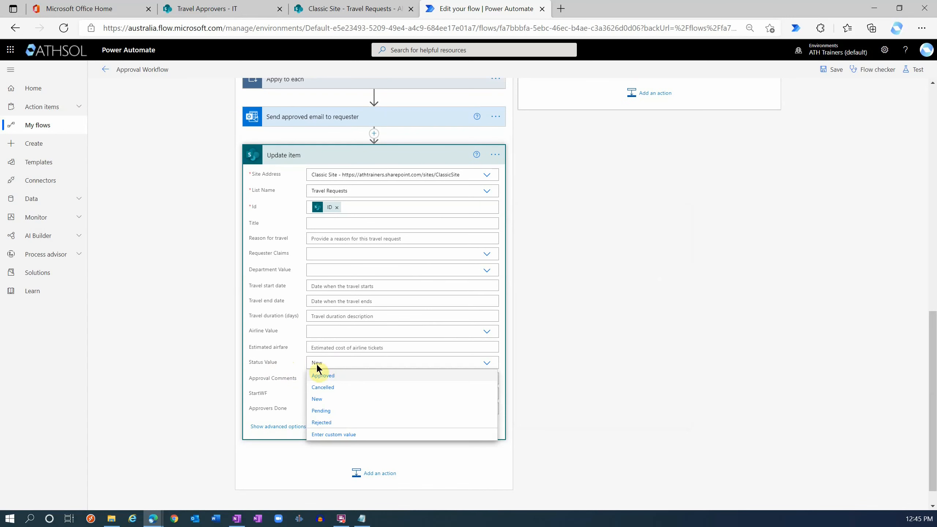
click(343, 377)
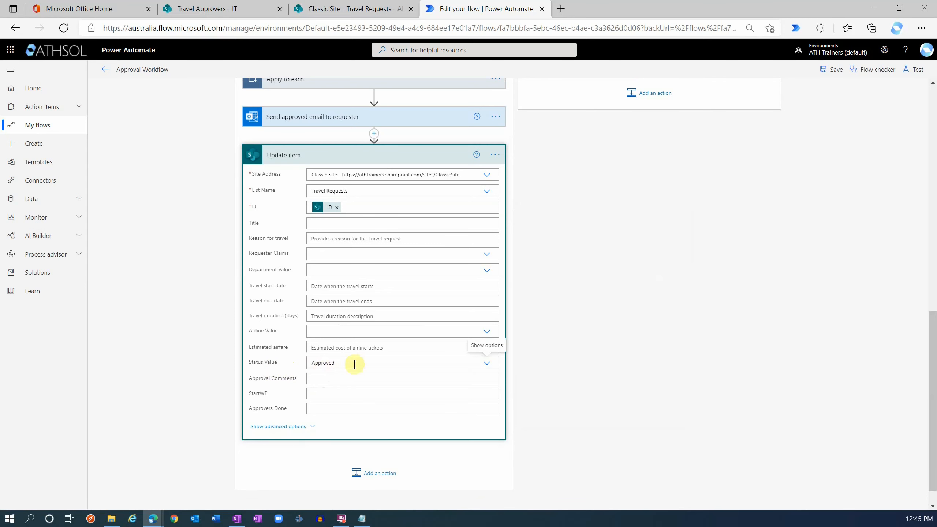
Fill Update item's Approval Comments with the approval history entry copied from the approved email's body, from "✔ Travel request approved" through the Approval Comments token
scroll(334, 368, down, 1)
click(319, 354)
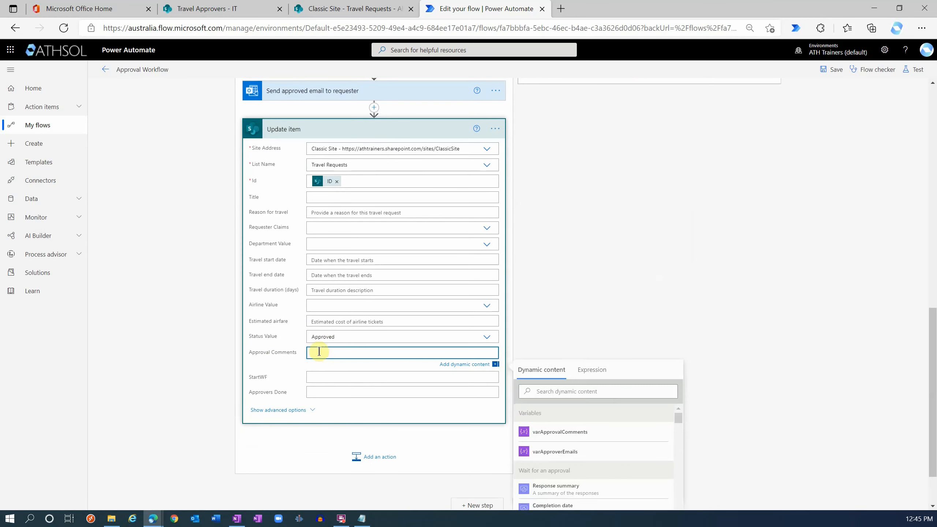
scroll(320, 357, up, 5)
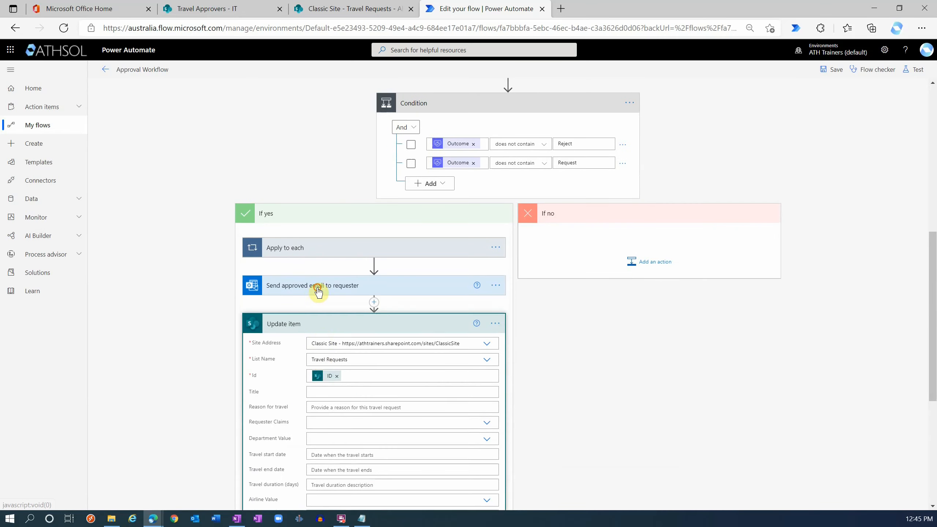
scroll(277, 363, down, 3)
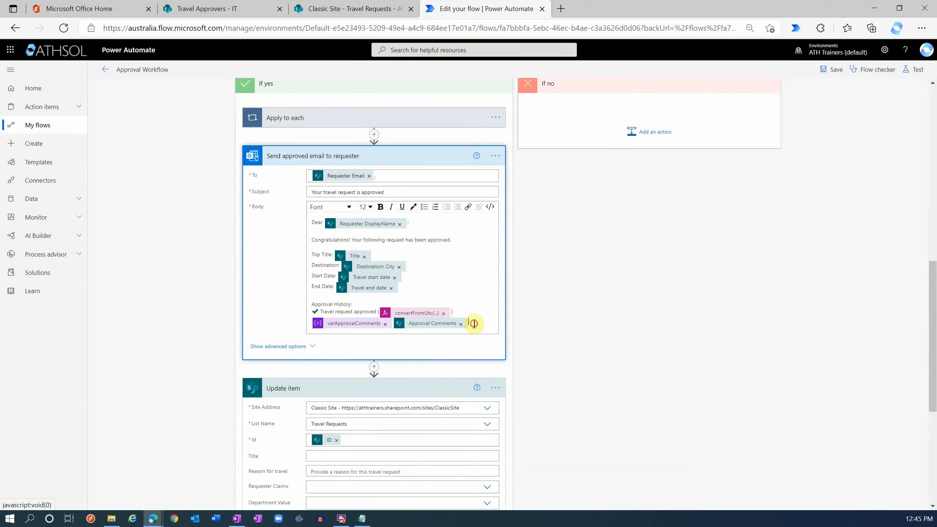
drag(473, 323, 316, 312)
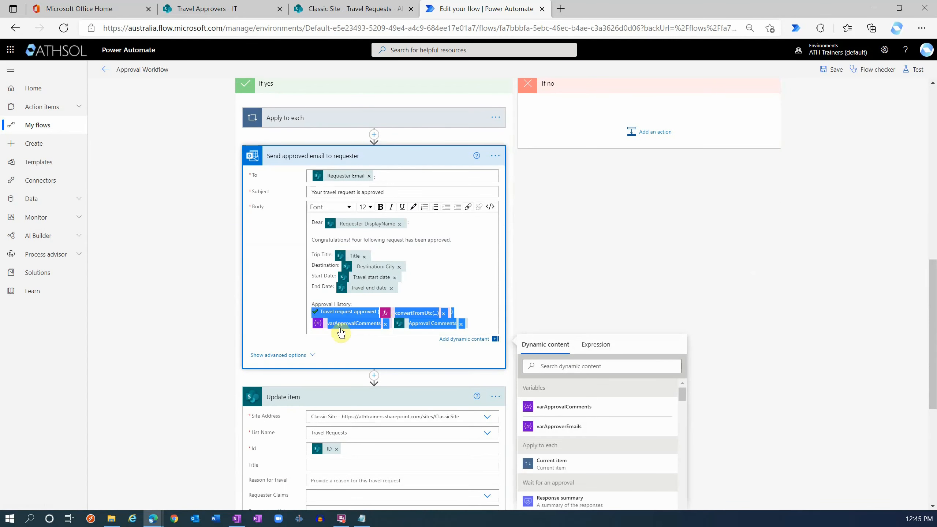
scroll(351, 347, down, 7)
drag(339, 352, 319, 352)
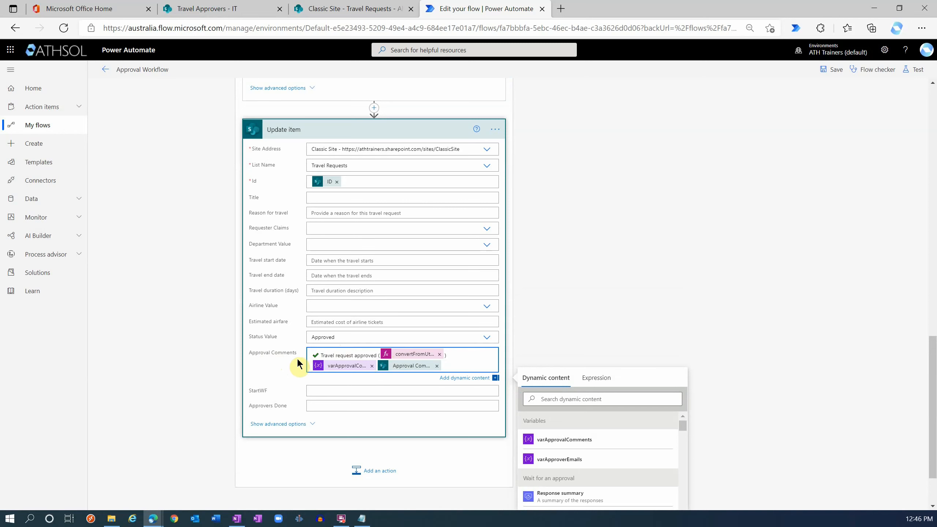
click(485, 368)
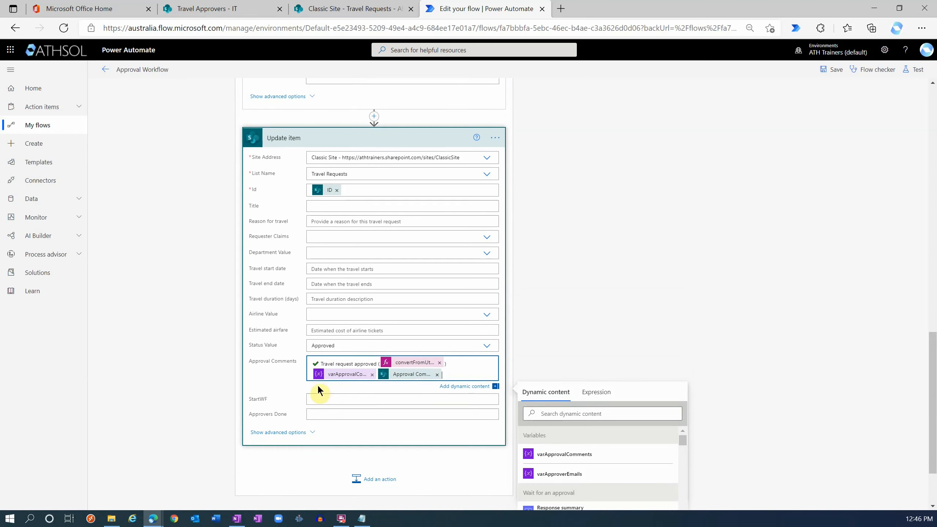
Set StartWF to No in the Update item action
click(326, 399)
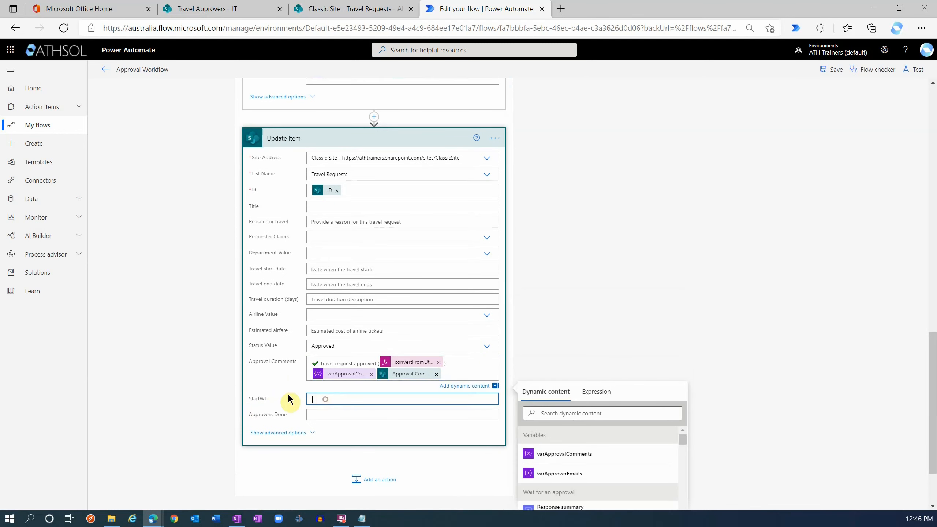
scroll(273, 369, down, 2)
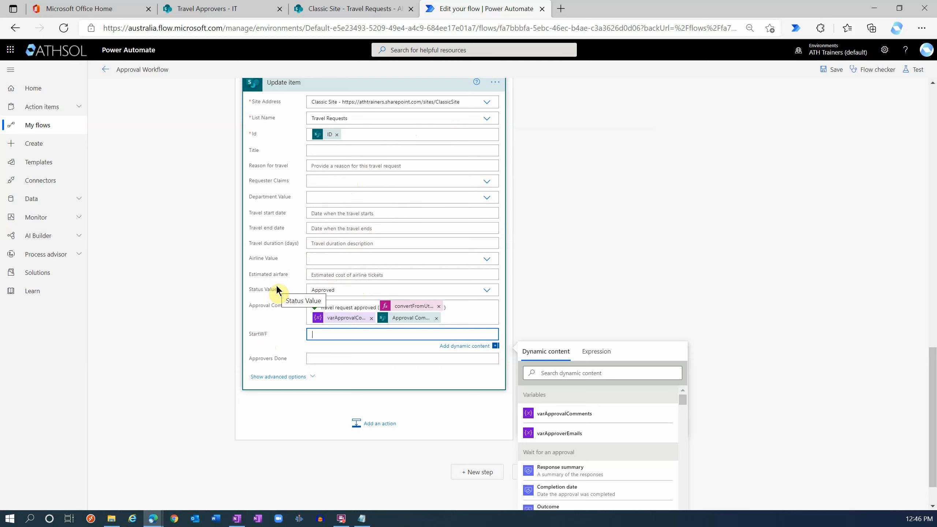
text(No)
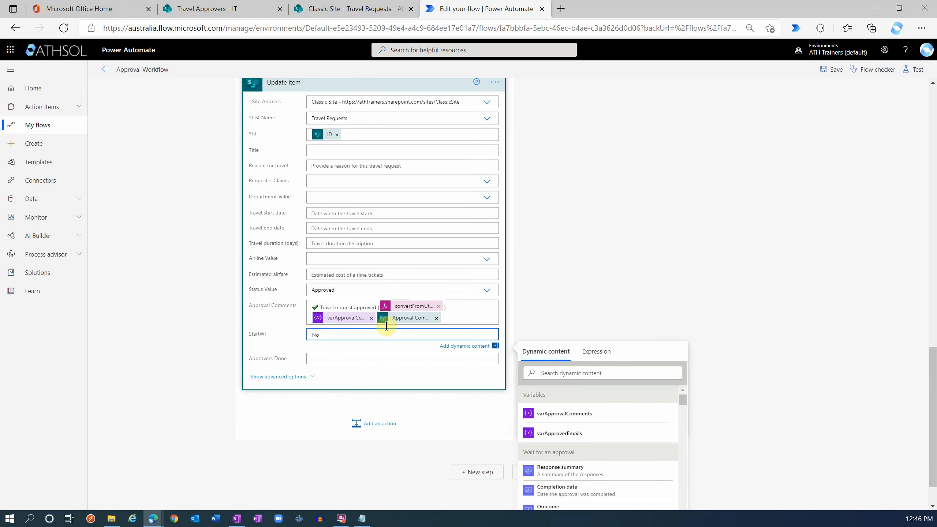
Open the settings of the "When an item or a file is modified" trigger and examine the StartWF part of its trigger condition
scroll(387, 326, up, 15)
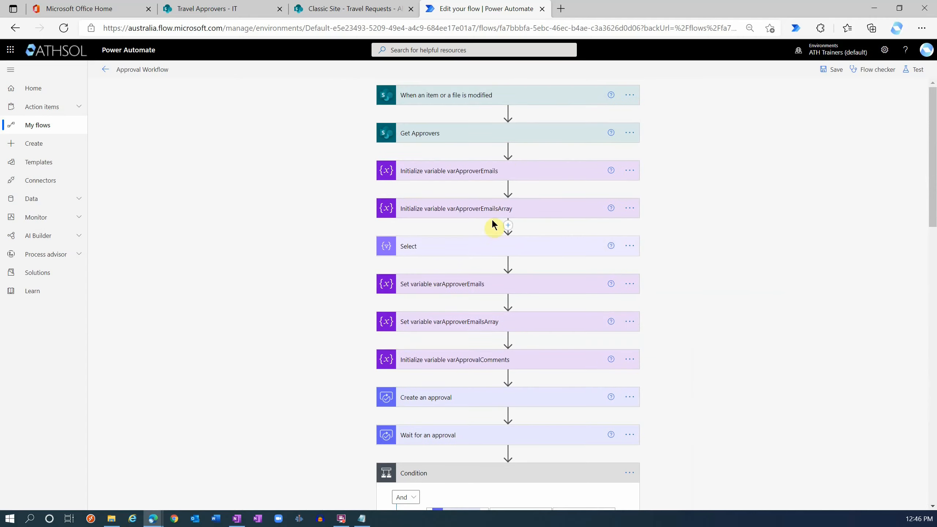
click(558, 97)
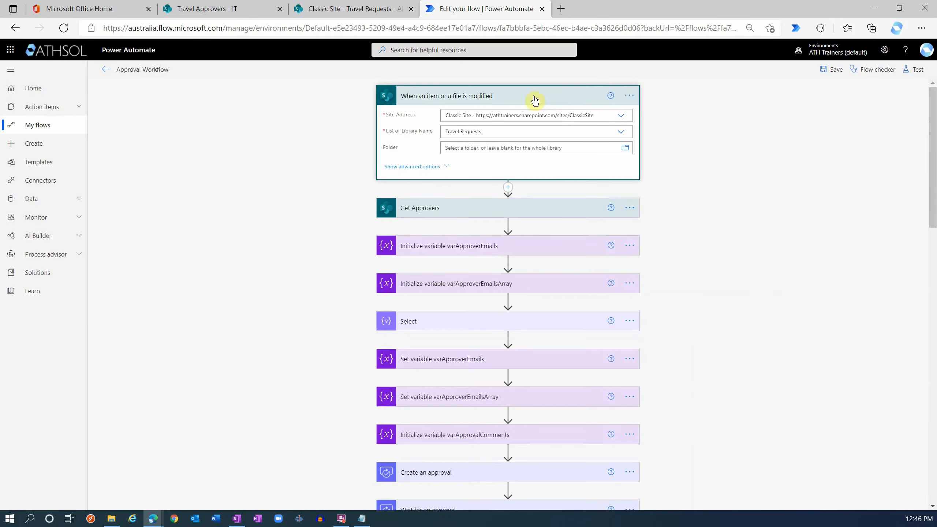
click(628, 96)
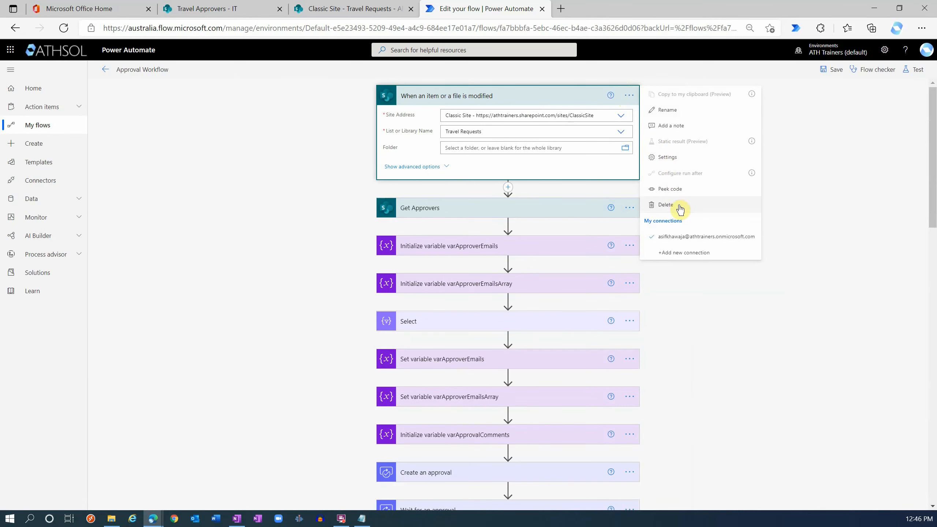
click(668, 157)
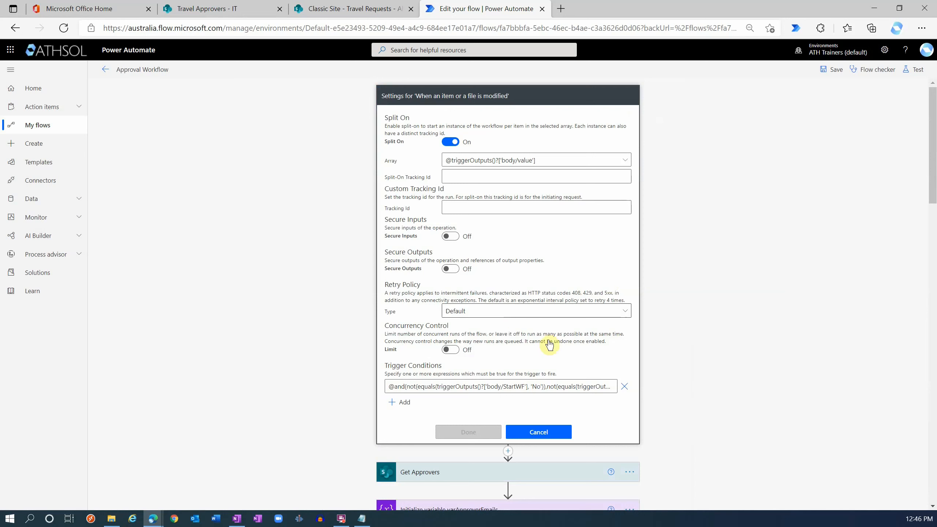
click(444, 387)
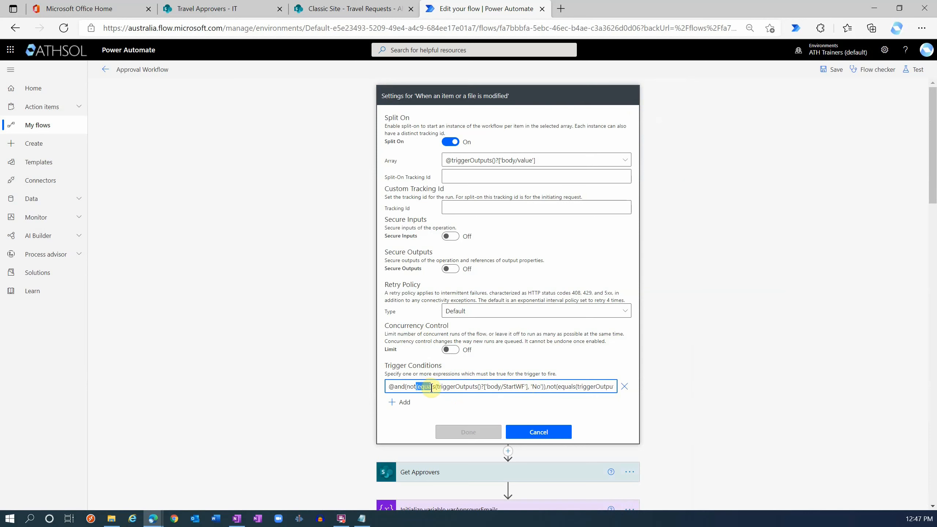
drag(410, 386, 429, 387)
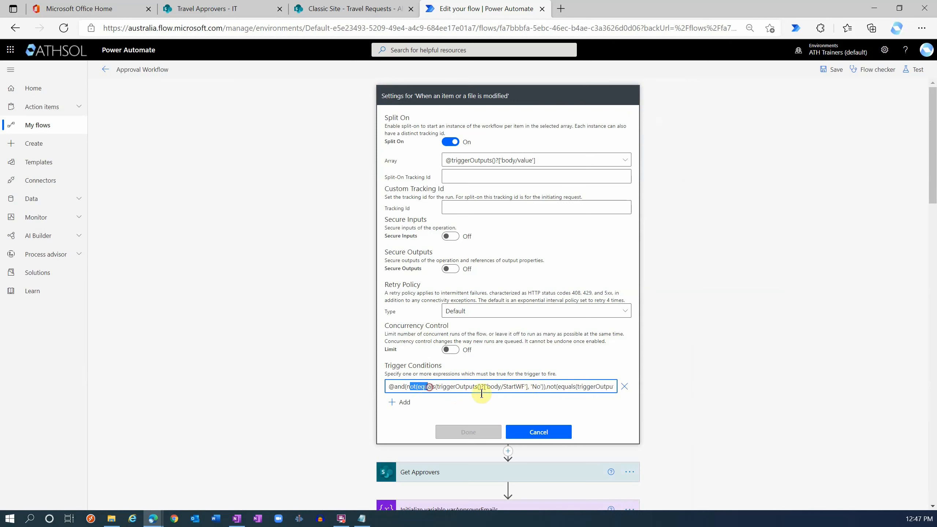
drag(530, 386, 540, 387)
double_click(538, 386)
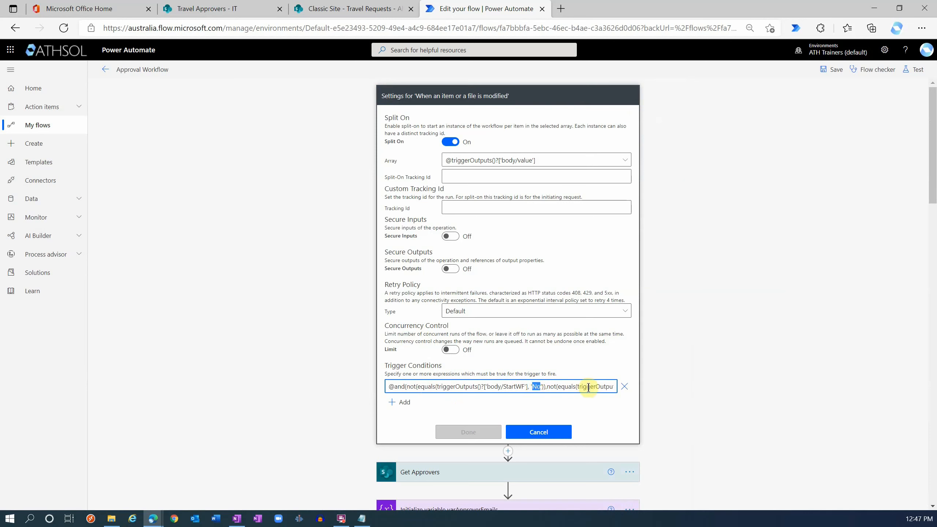
Examine the Status Value part of the trigger condition and how it combines with the StartWF check, and close the settings without changes
click(589, 386)
key(End)
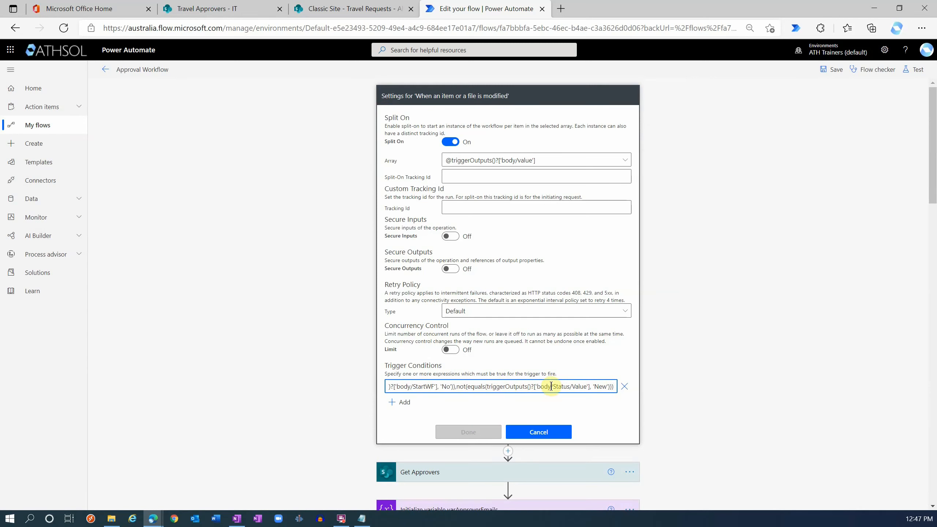
drag(545, 387, 580, 387)
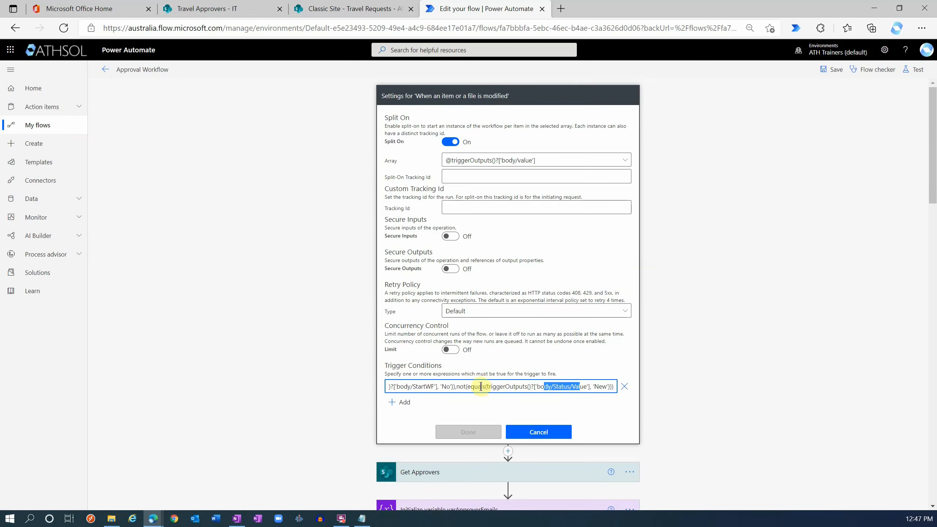
click(605, 386)
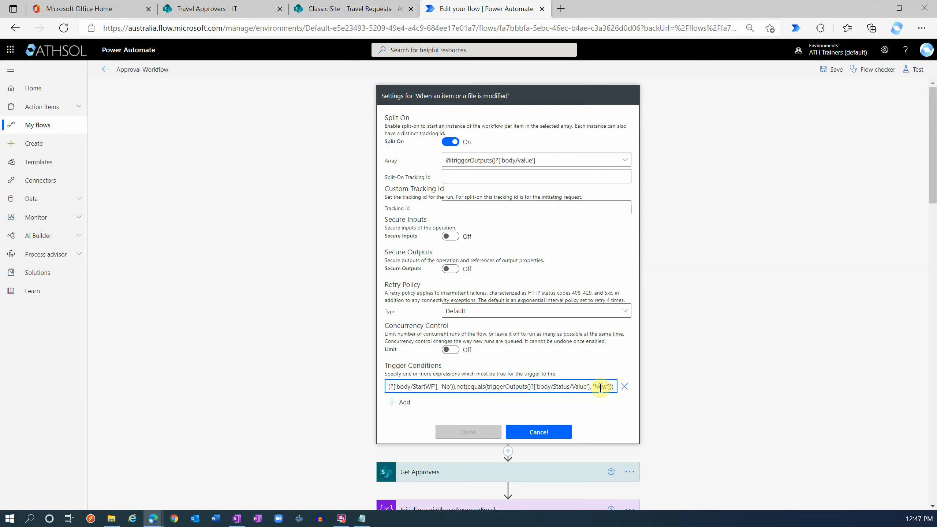
click(529, 386)
key(Home)
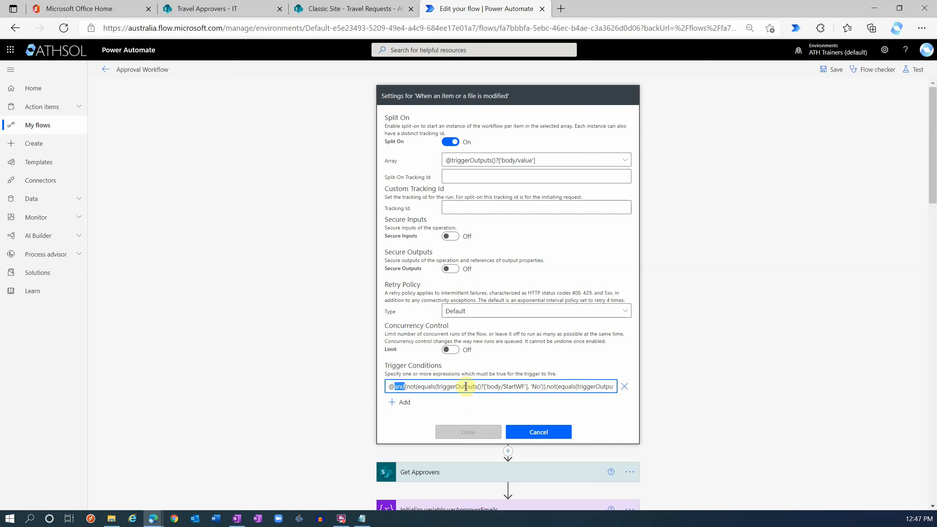
mouse_move(503, 390)
mouse_down()
mouse_move(533, 391)
mouse_move(522, 390)
mouse_up()
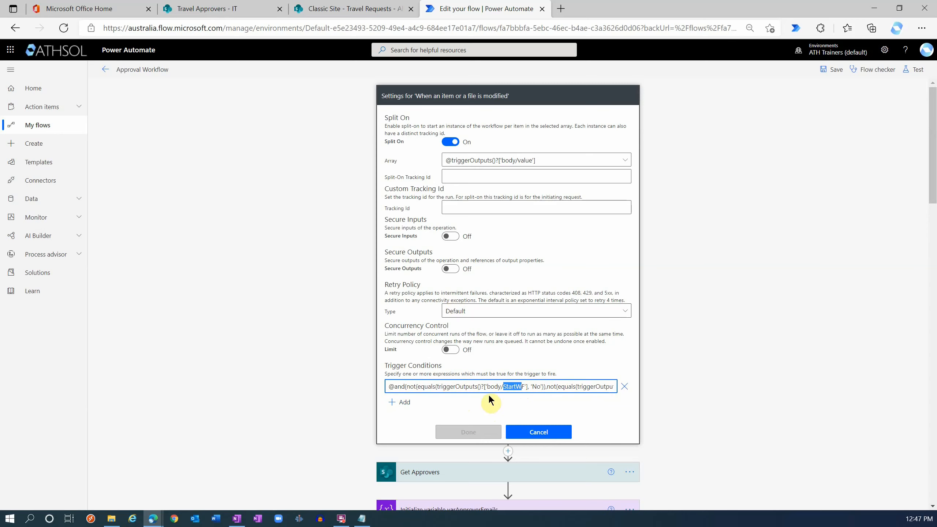
click(536, 436)
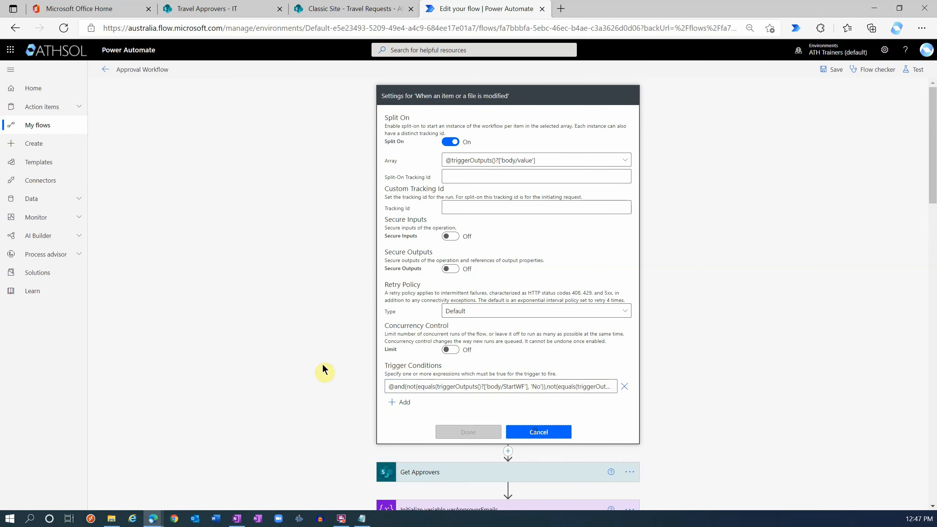
Add a nested Condition to the If no branch of the approval outcome condition
scroll(284, 368, down, 7)
scroll(288, 393, down, 10)
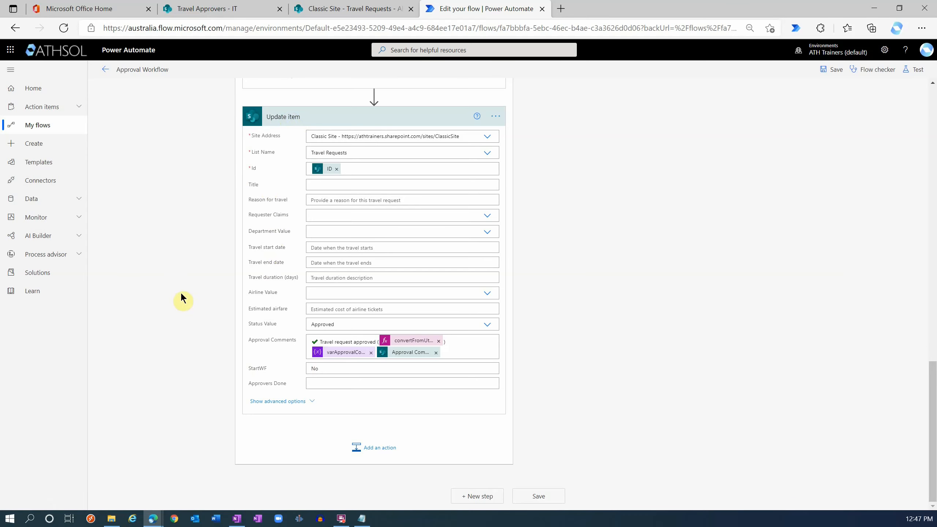
scroll(182, 298, up, 20)
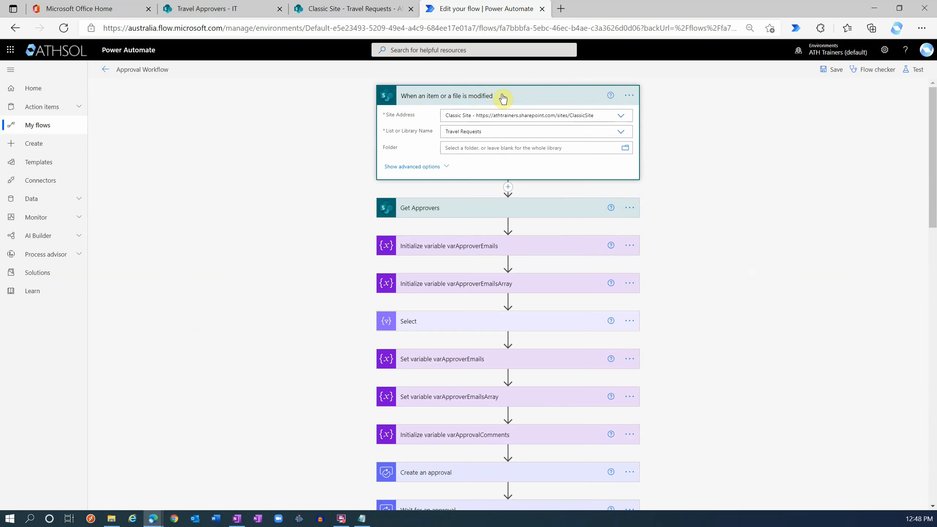
scroll(303, 277, down, 20)
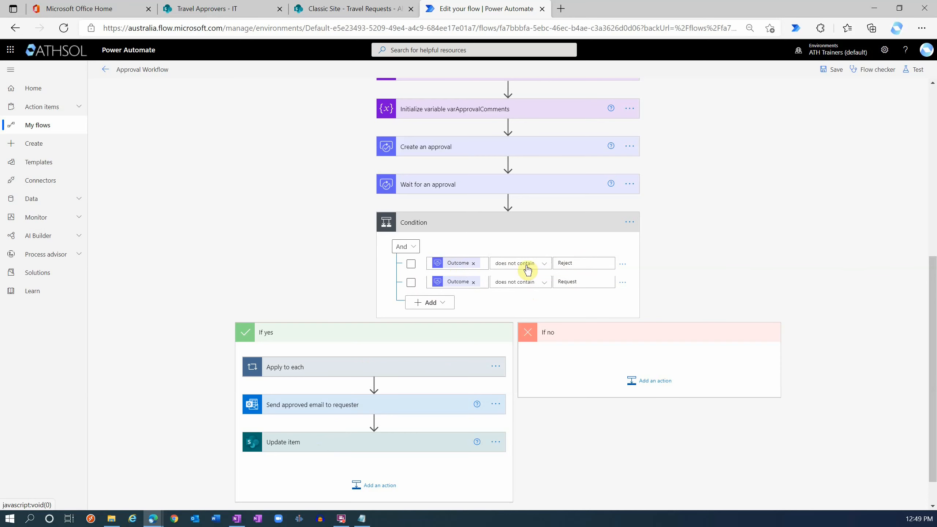
click(656, 384)
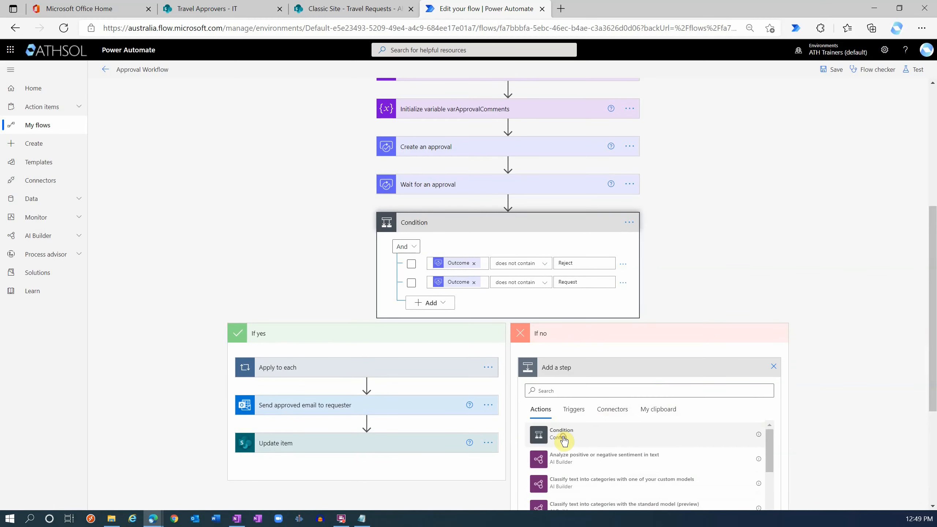
click(596, 439)
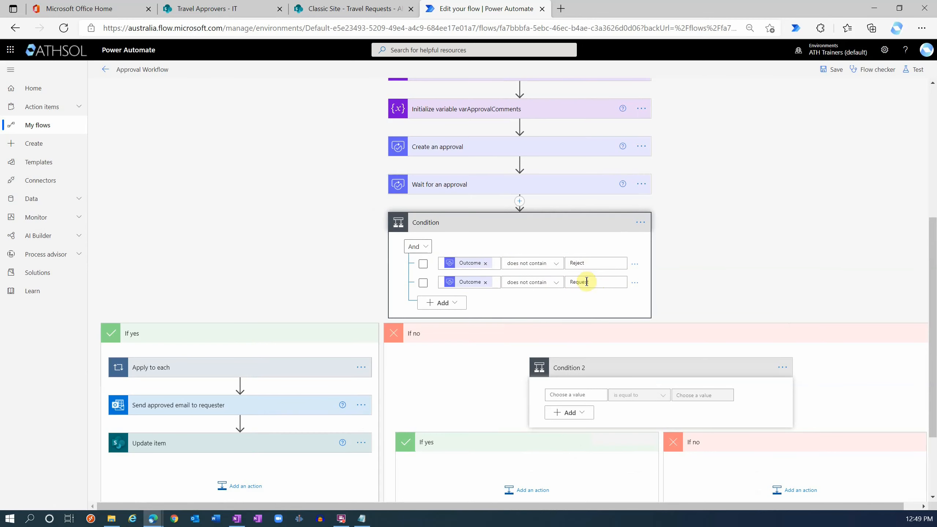
Configure Condition 2 to check whether the approval Outcome contains Reject
click(582, 395)
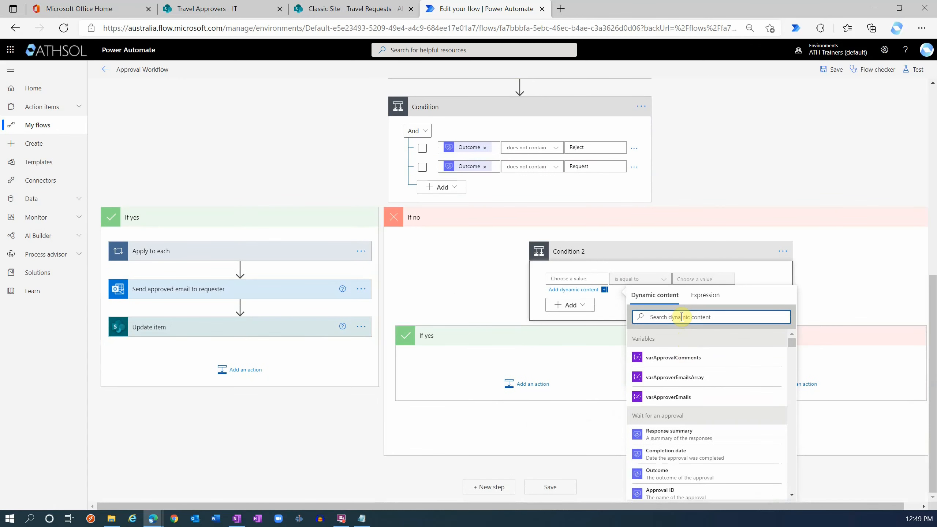
text(out)
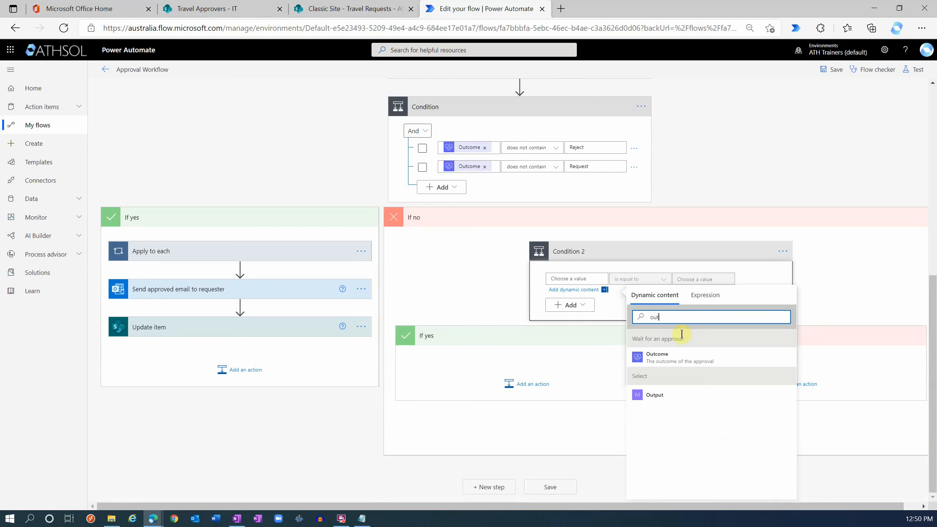
click(657, 362)
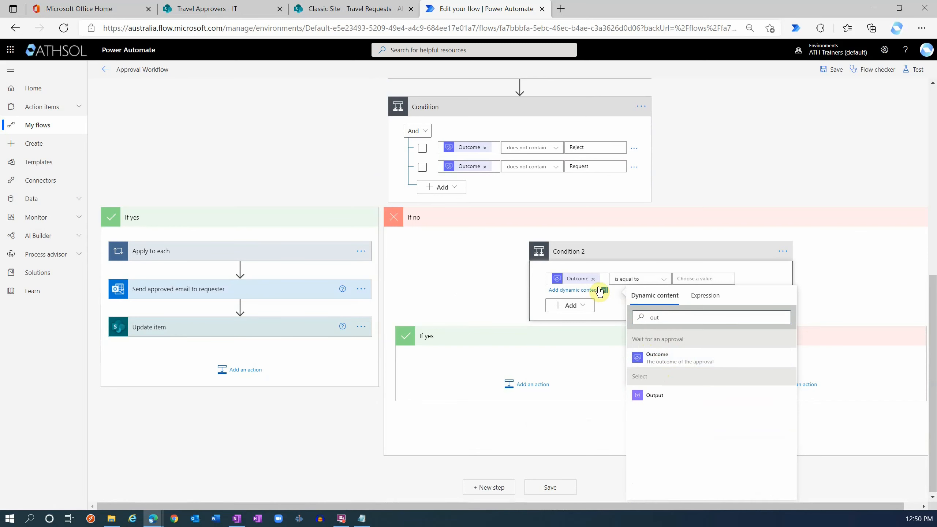
click(645, 281)
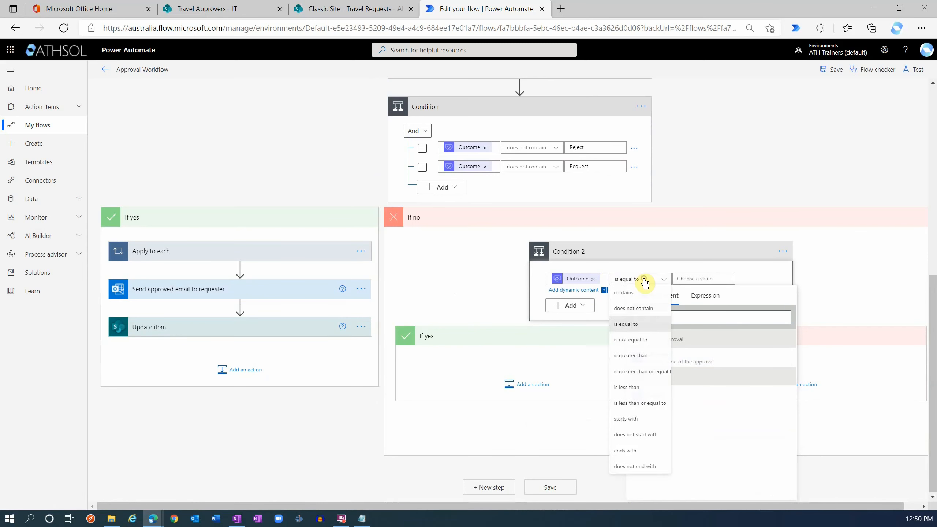
click(639, 293)
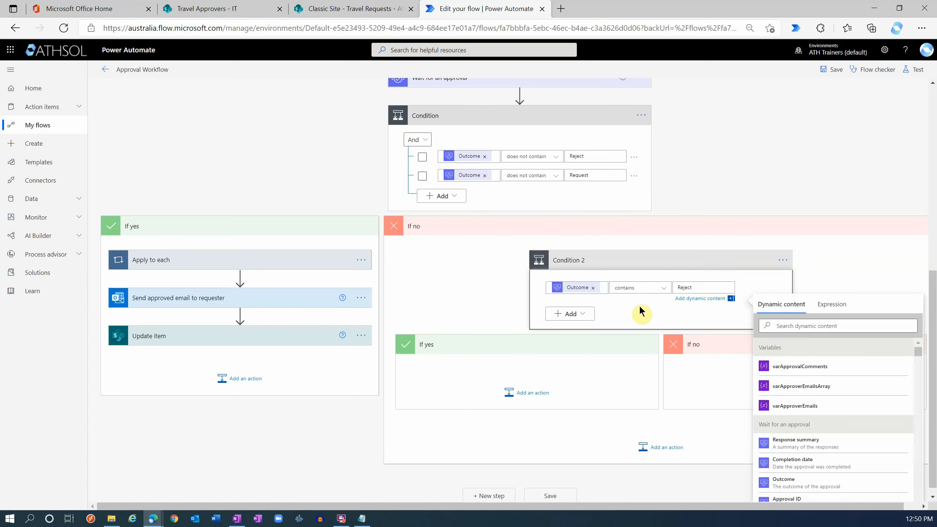
scroll(531, 328, down, 1)
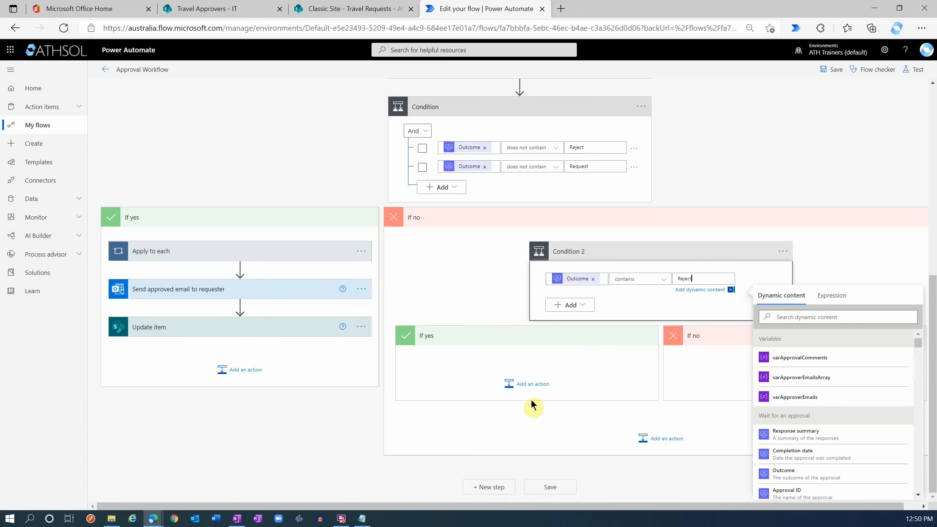
Copy the Apply to each and Send approved email to requester actions from the outer If yes branch to the flow clipboard
click(362, 254)
click(364, 263)
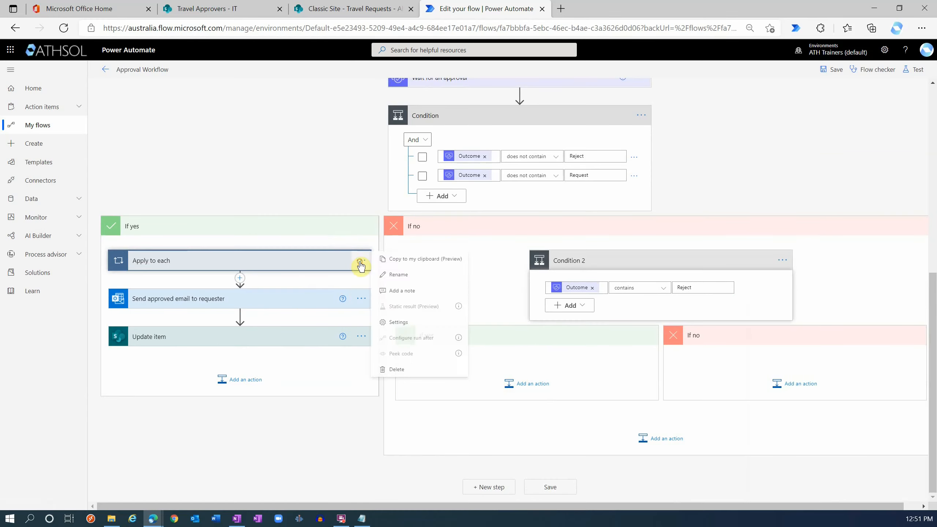
click(394, 261)
click(361, 299)
click(404, 297)
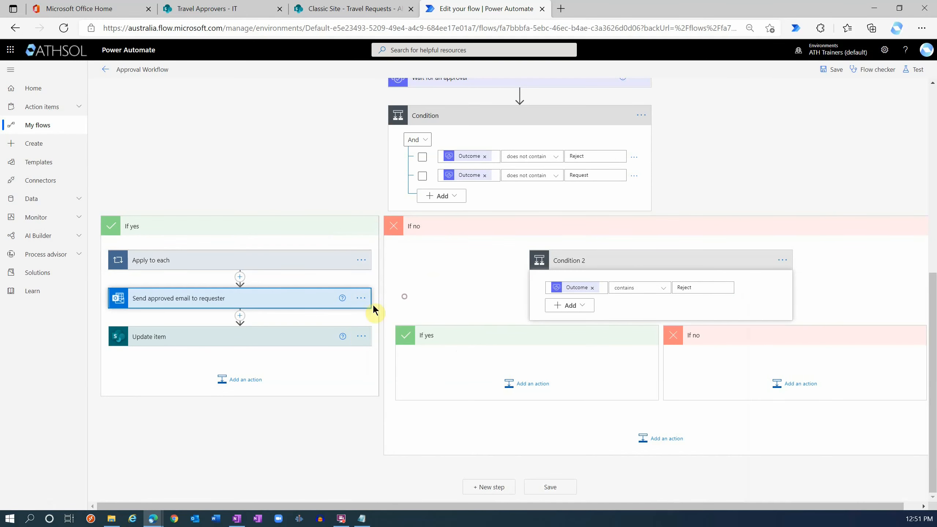
Copy the outer Update item action to the flow clipboard and paste the copied Apply to each into Condition 2's If yes branch
click(362, 336)
click(400, 335)
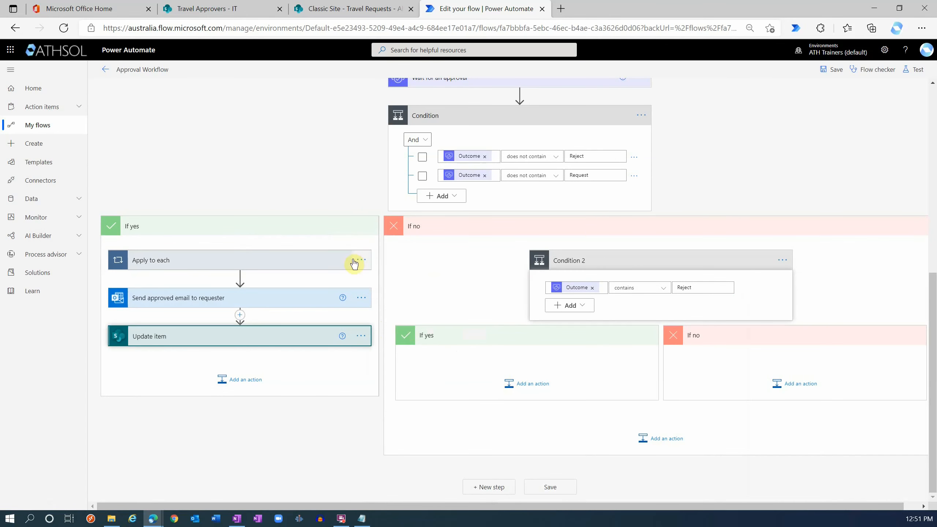
click(527, 386)
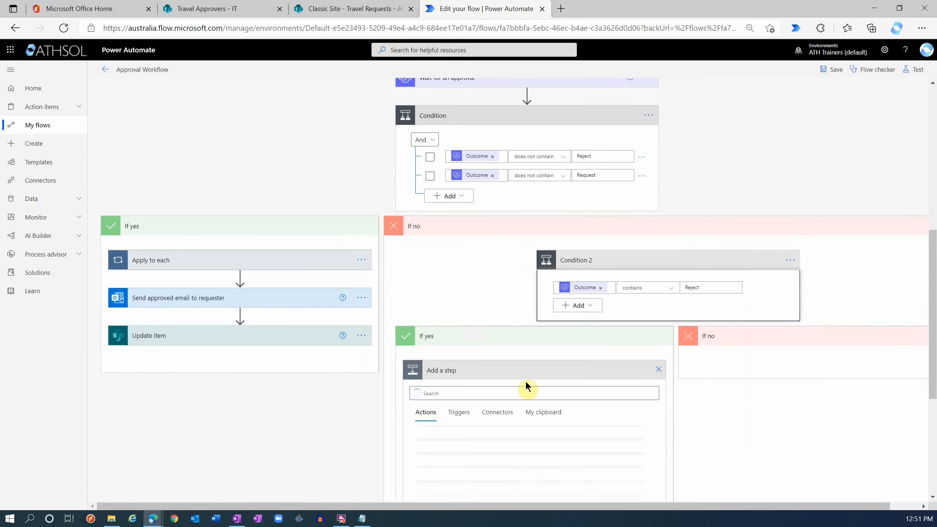
scroll(502, 402, down, 2)
click(543, 351)
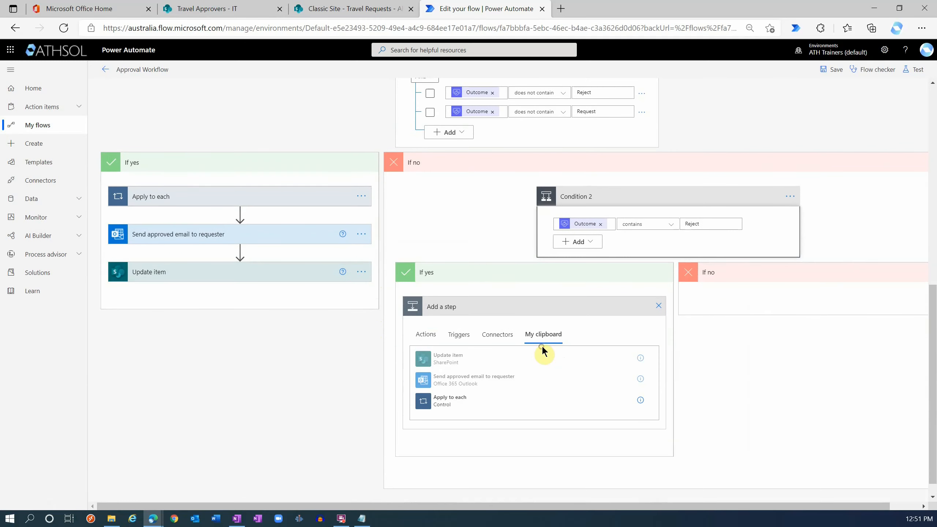
click(440, 403)
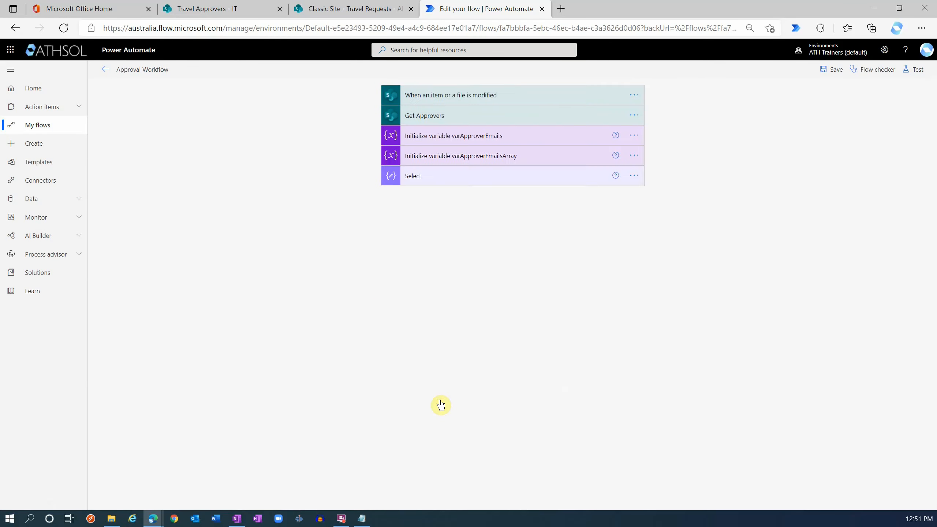
Examine the pasted Apply to each 2 loop and the name and value of its Append to string variable 2 action
scroll(325, 368, down, 5)
scroll(326, 375, down, 2)
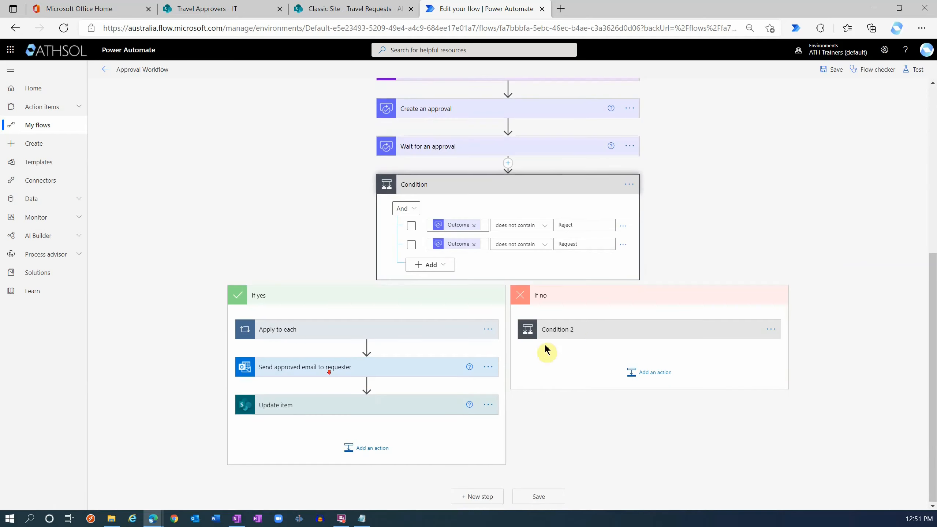
click(594, 331)
scroll(536, 352, down, 3)
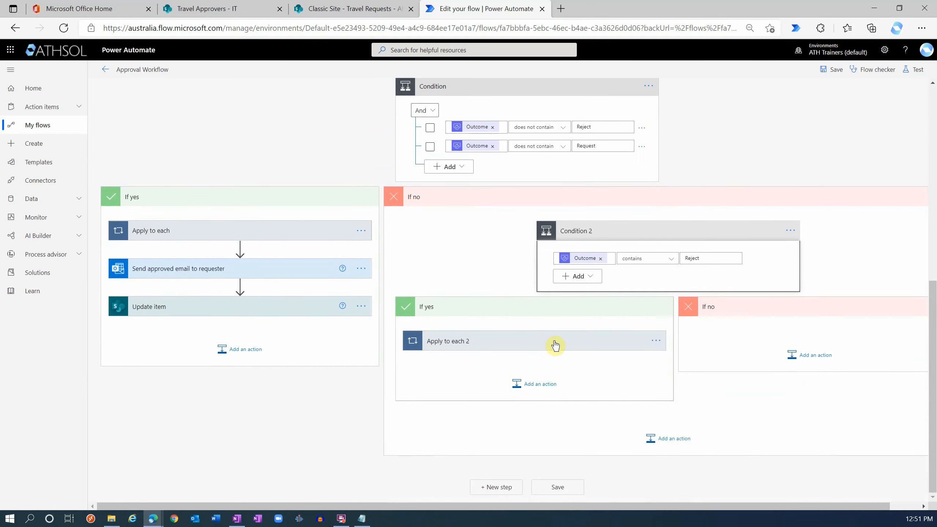
scroll(446, 385, down, 3)
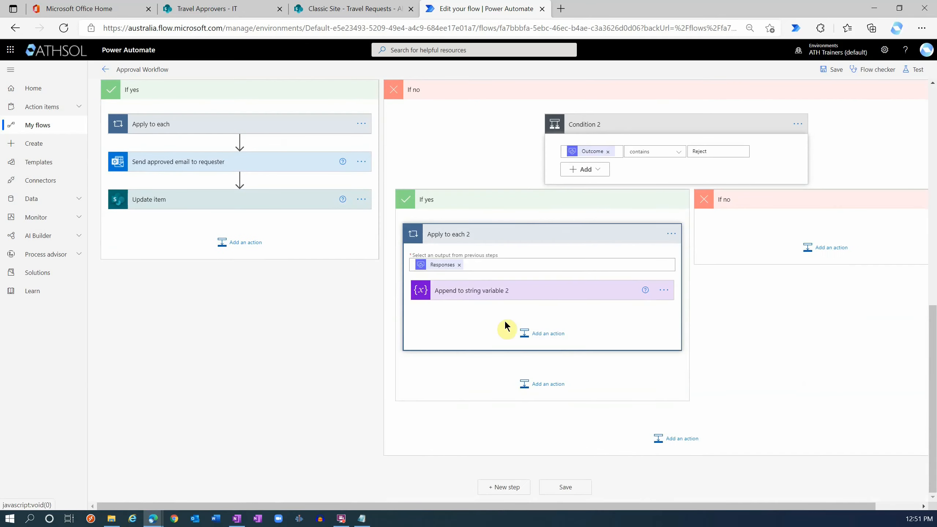
click(493, 291)
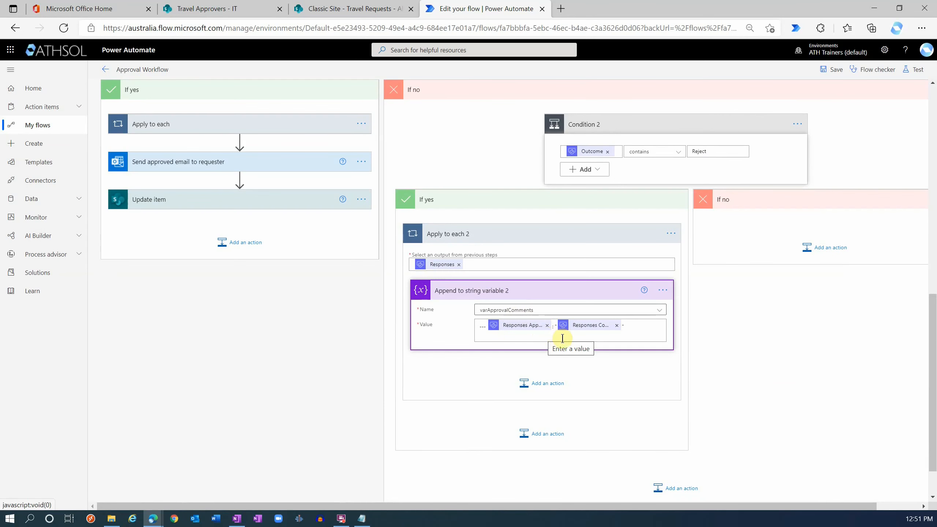
click(519, 293)
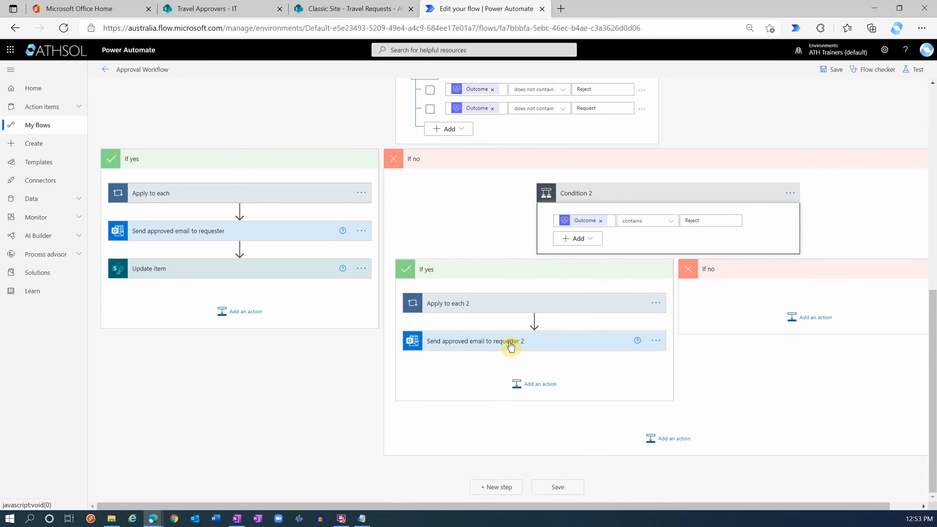
Rename the copied email action in Condition 2's If yes branch to Send rejected email to requester 2
click(508, 345)
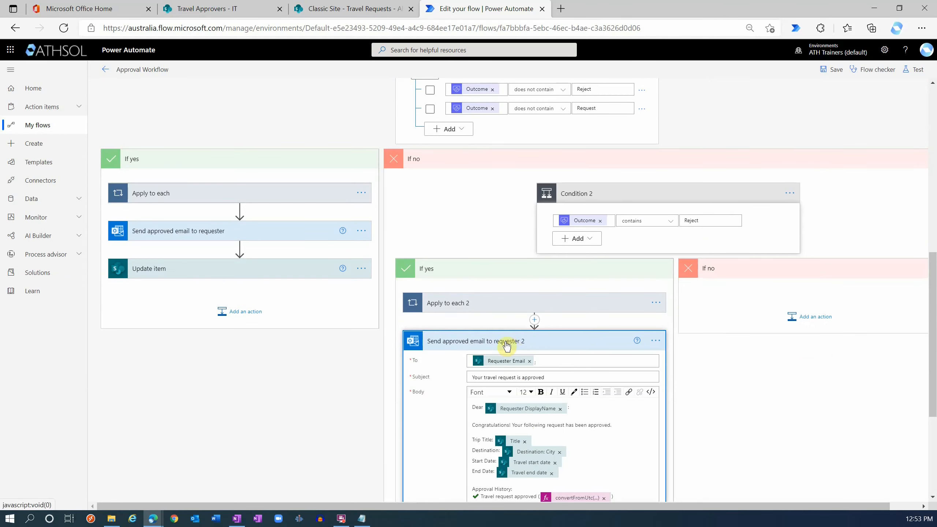
click(658, 341)
click(690, 368)
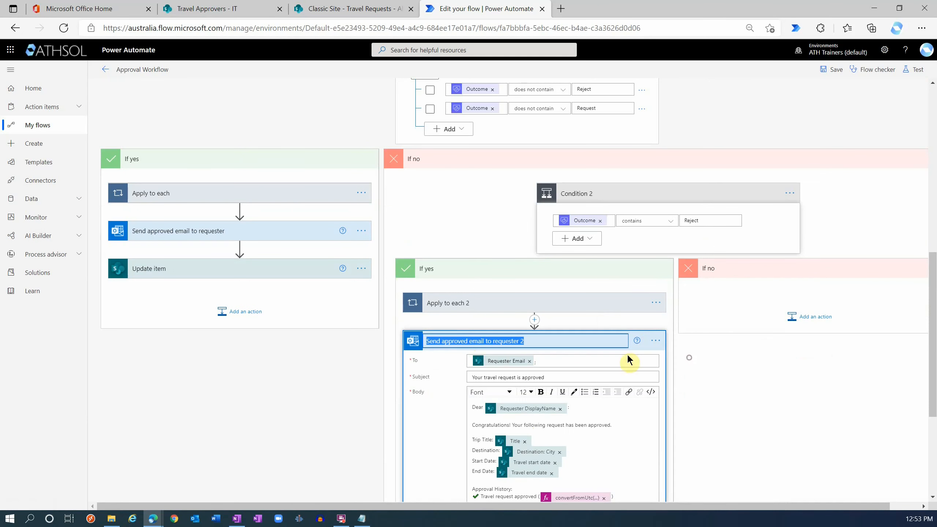
double_click(455, 343)
text(reject)
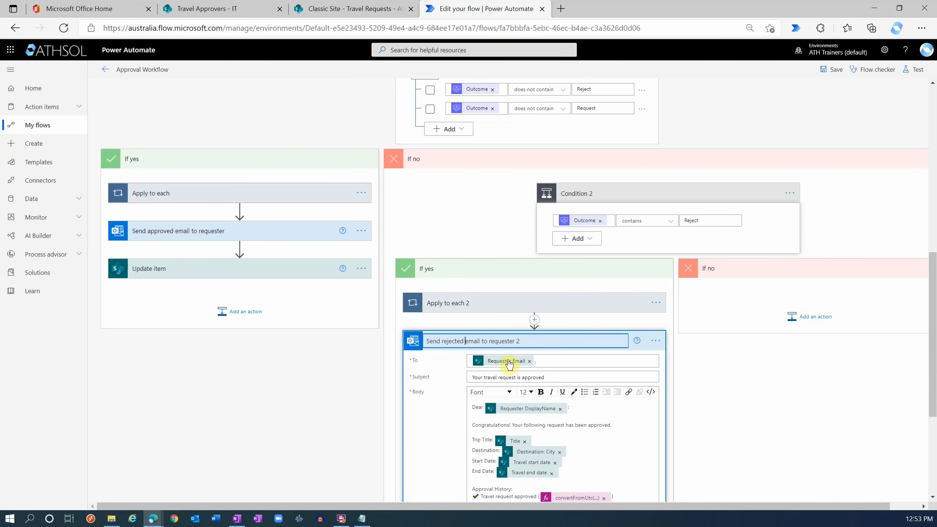
Change the subject of the rejected email to "Your travel request is rejected"
scroll(509, 364, down, 2)
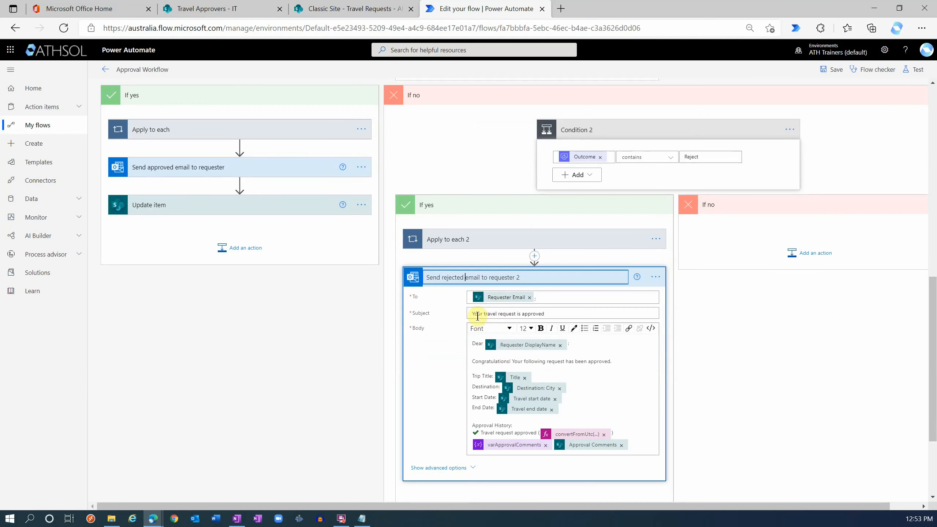
double_click(533, 314)
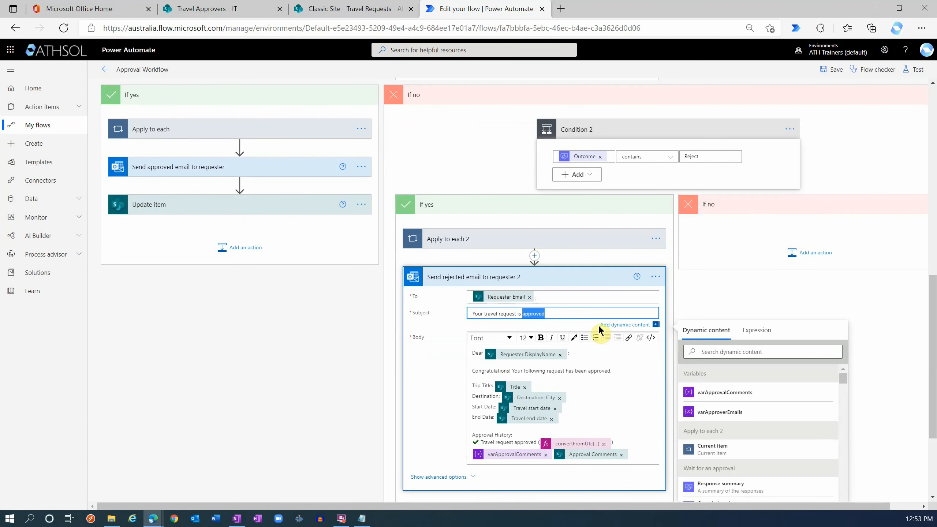
text(rejected)
Reword the opening sentence of the rejected email's body to "Your following request has been rejected."
scroll(524, 351, down, 4)
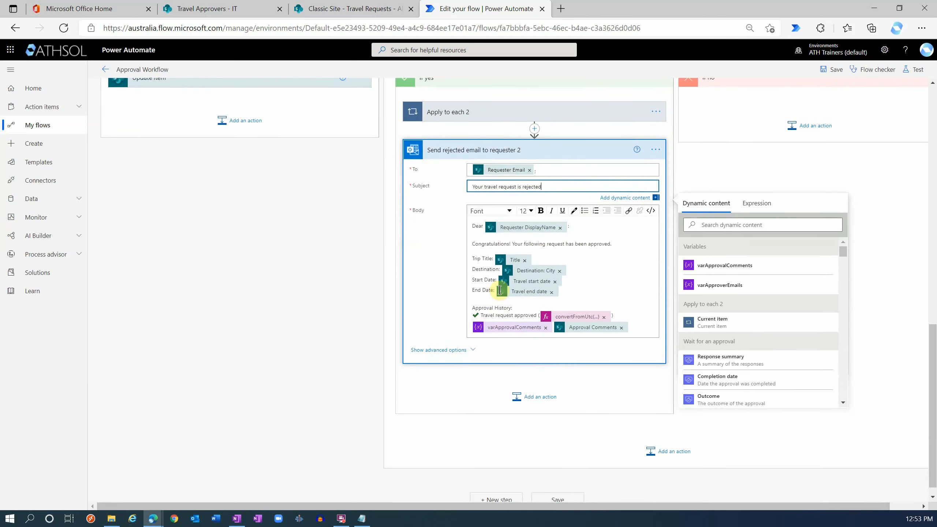
click(536, 245)
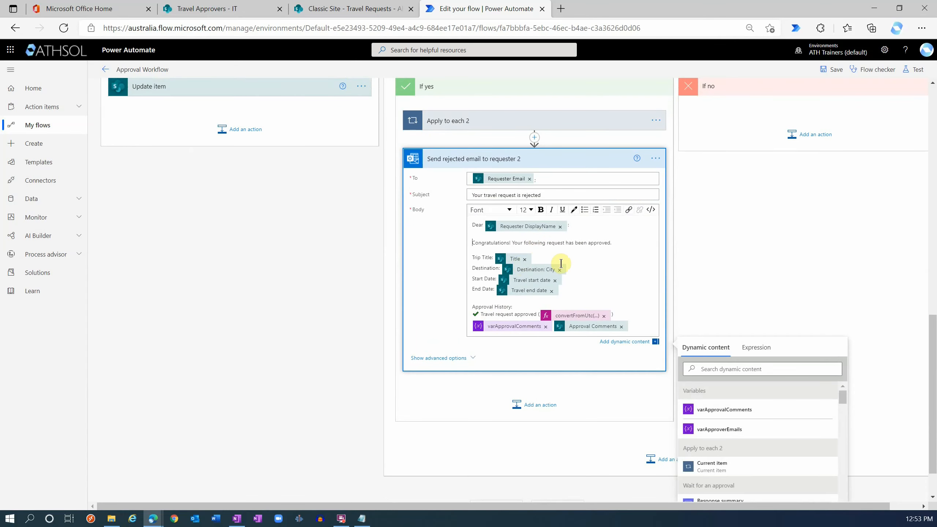
key(Delete)
key(Delete)
key(Delete)
key(Delete)
key(Delete)
key(Delete)
key(Delete)
key(Delete)
key(Delete)
key(Delete)
key(Delete)
key(Delete)
key(Delete)
key(Delete)
key(Delete)
key(Delete)
key(Delete)
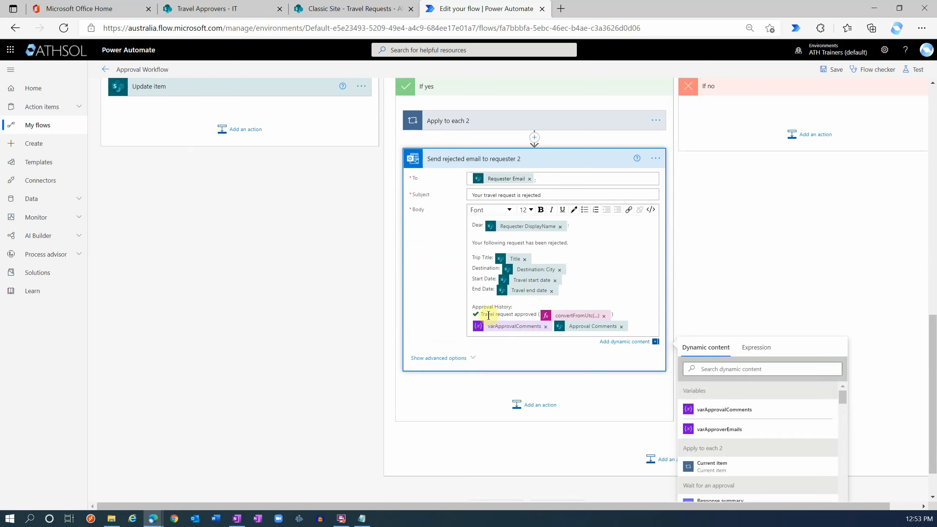
Change the email's Approval History line to "Travel request rejected" and replace its check mark with a red cross emoji
double_click(524, 314)
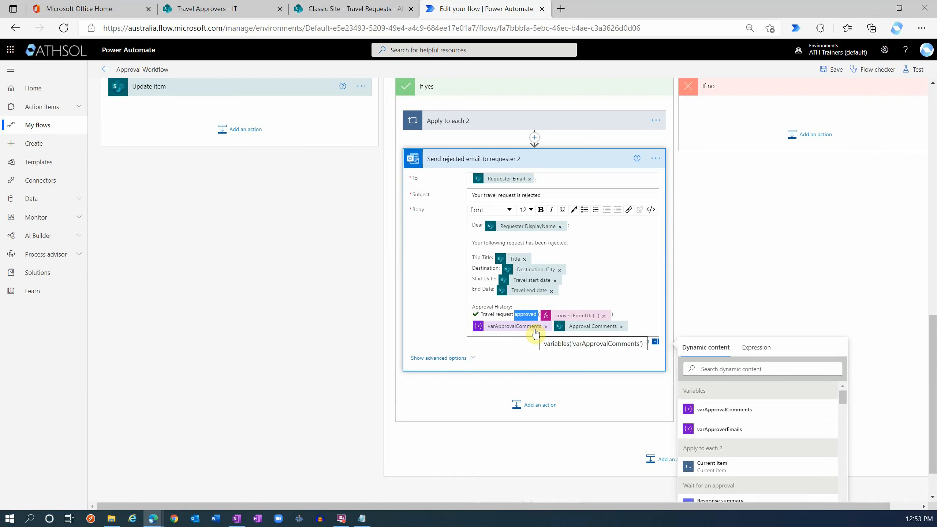
text(rejected)
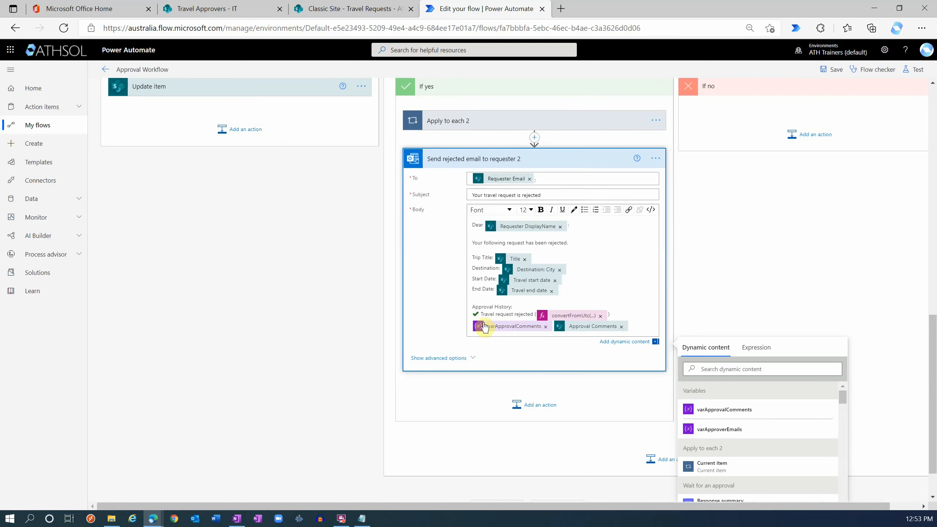
click(474, 315)
key(Delete)
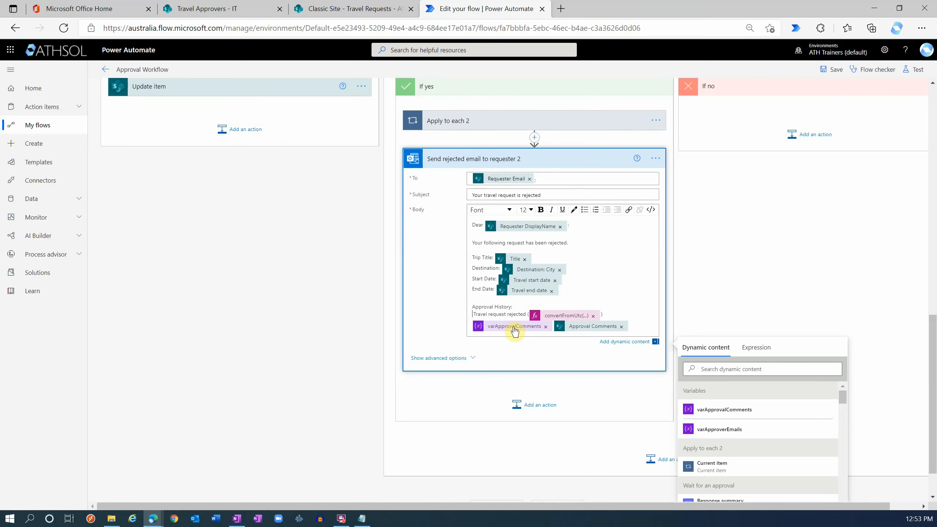
key(super+period)
click(573, 383)
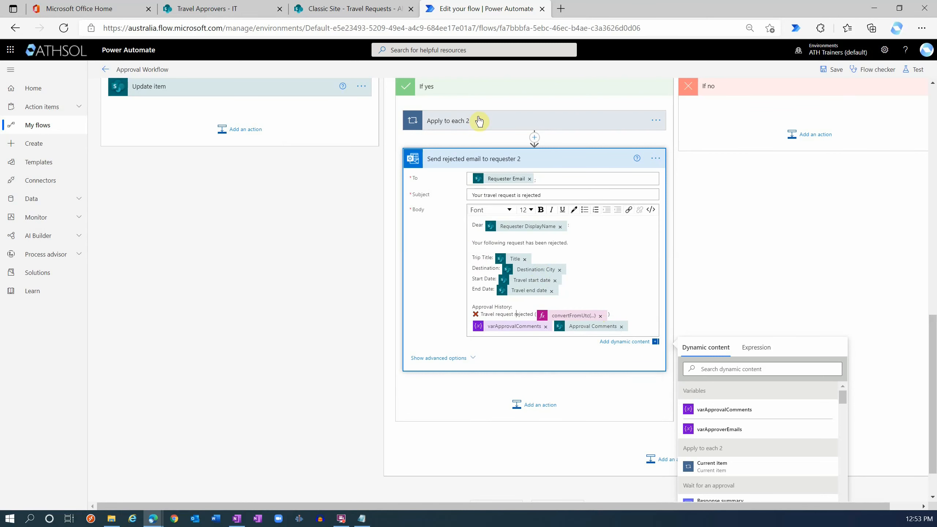
Paste the copied Update item action after the rejected email in Condition 2's If yes branch and expand its fields
click(540, 405)
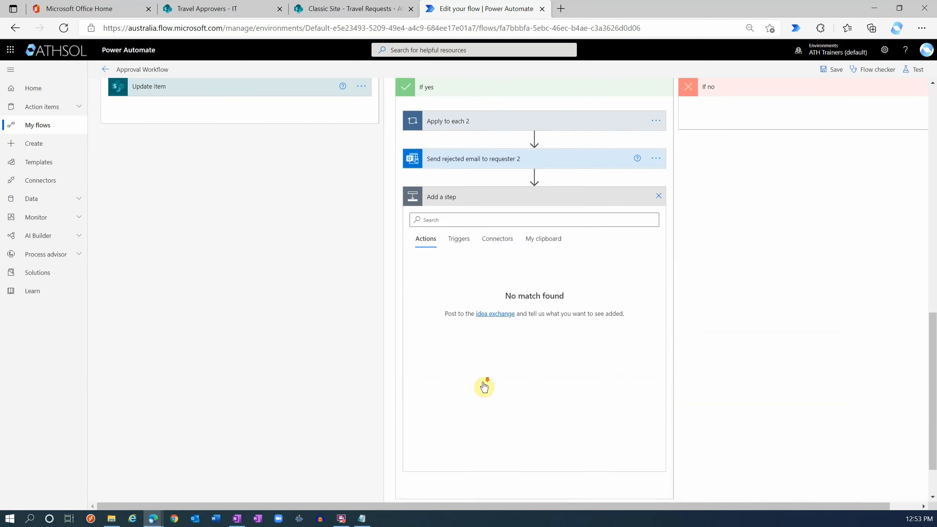
click(549, 183)
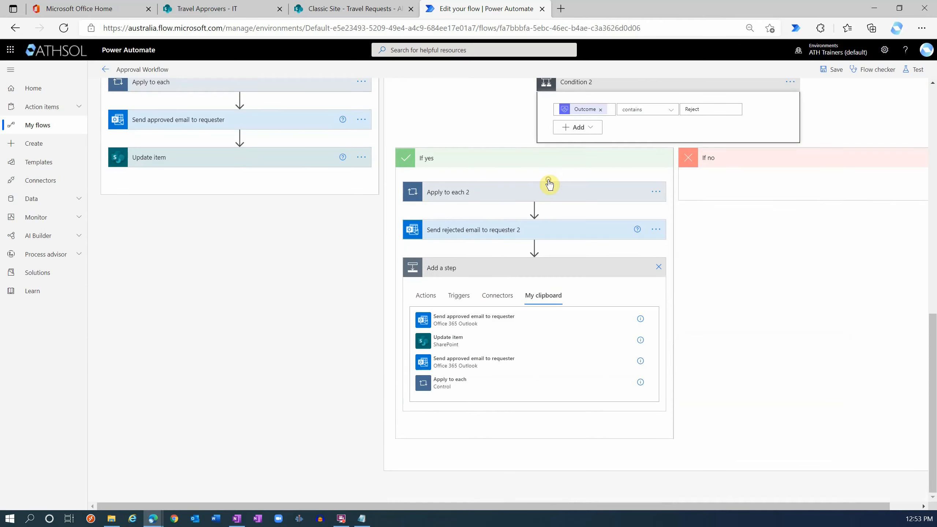
click(437, 345)
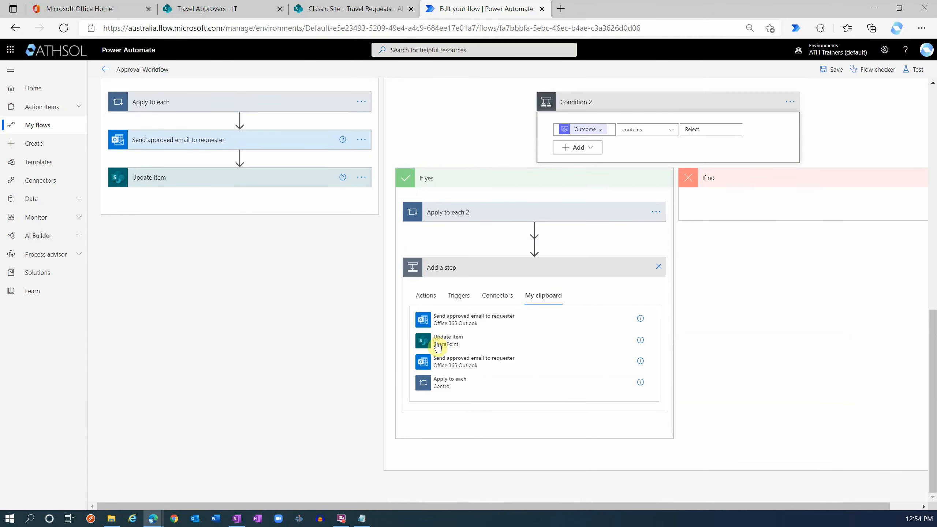
click(576, 342)
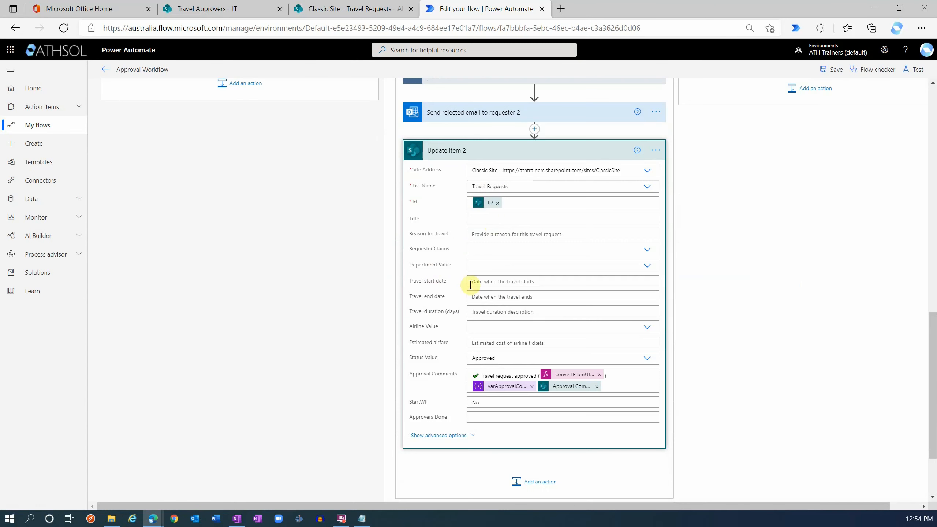
Set the Status Value of Update item 2 to Rejected
scroll(452, 356, down, 2)
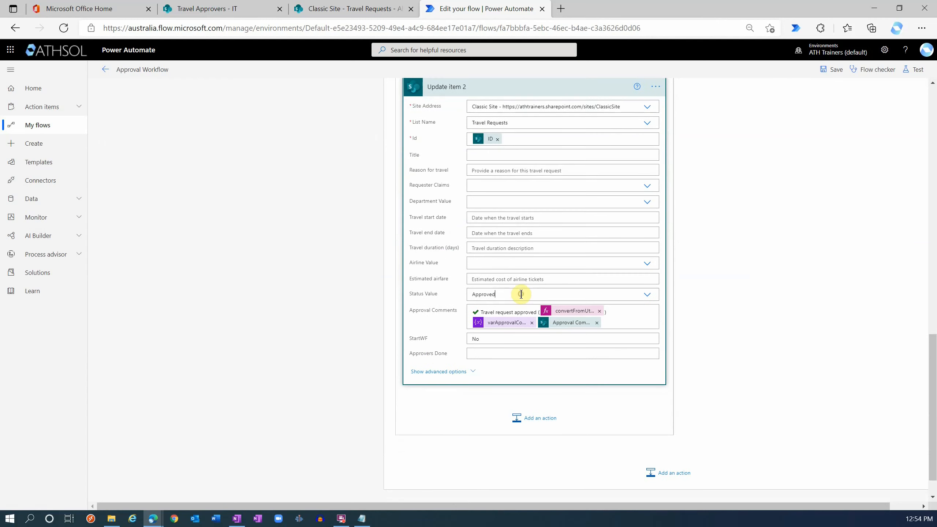
click(521, 294)
click(492, 342)
Change Update item 2's Approval Comments to "Travel request rejected" and replace the check mark with a red cross emoji
click(492, 312)
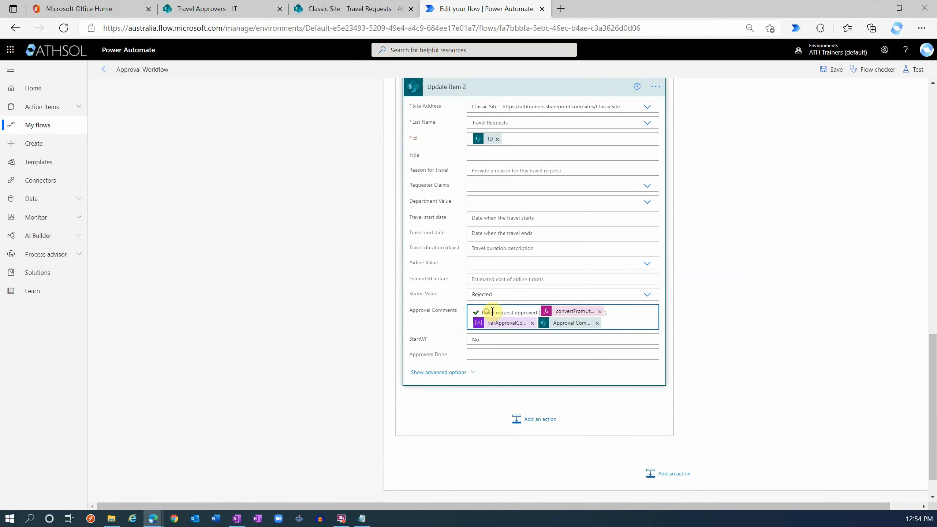
double_click(522, 313)
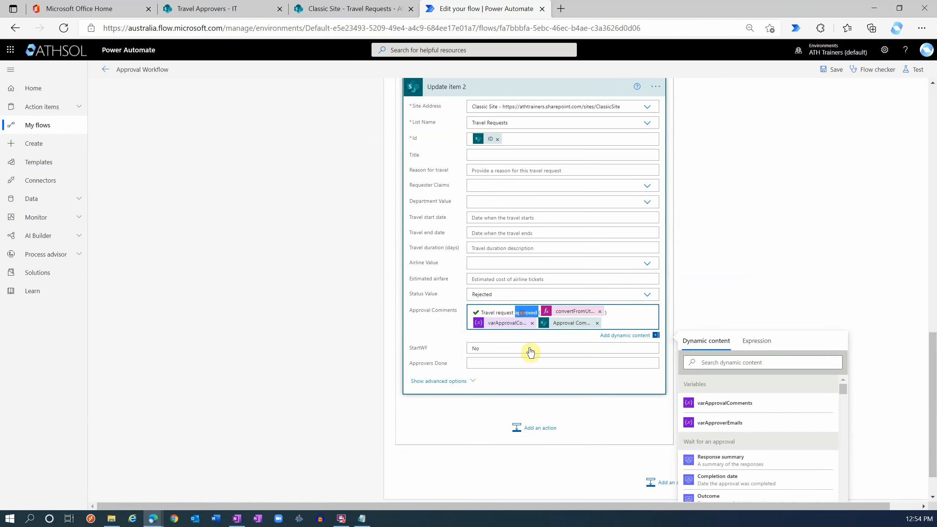
text(rejected)
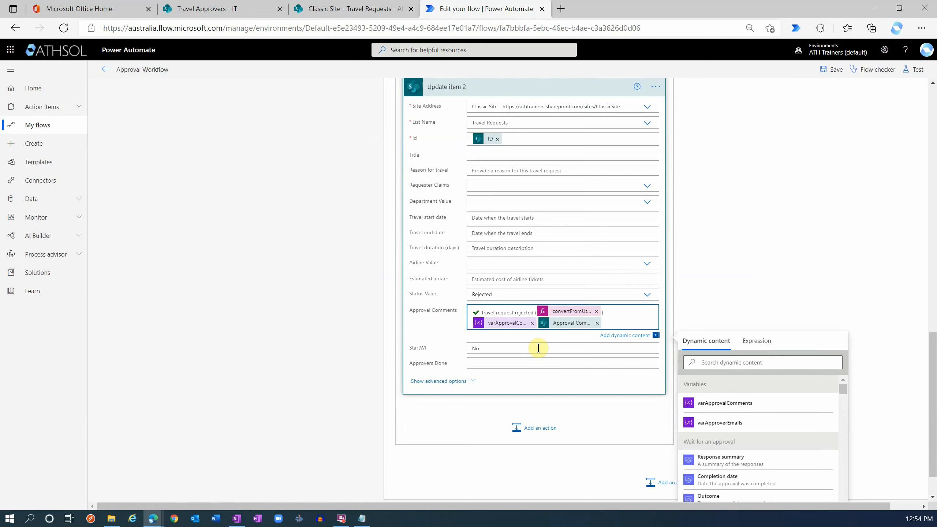
key(Delete)
key(super+period)
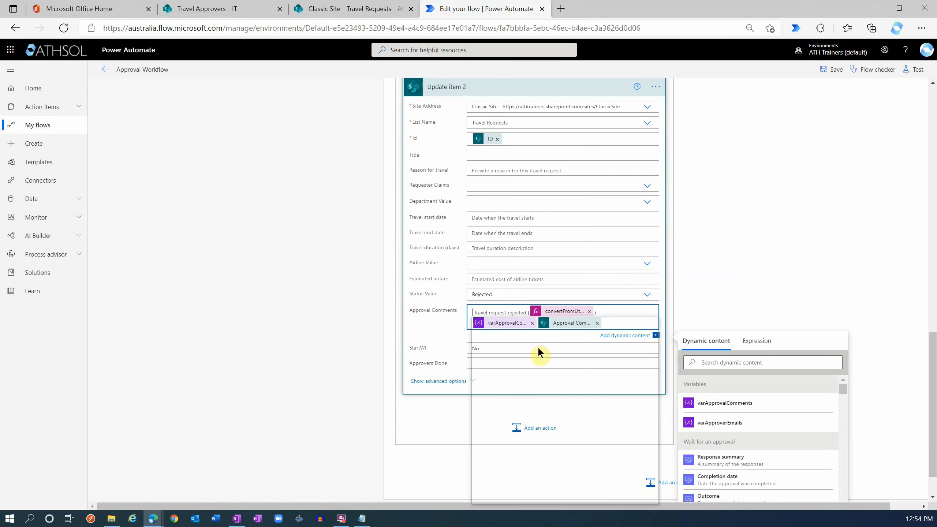
click(488, 383)
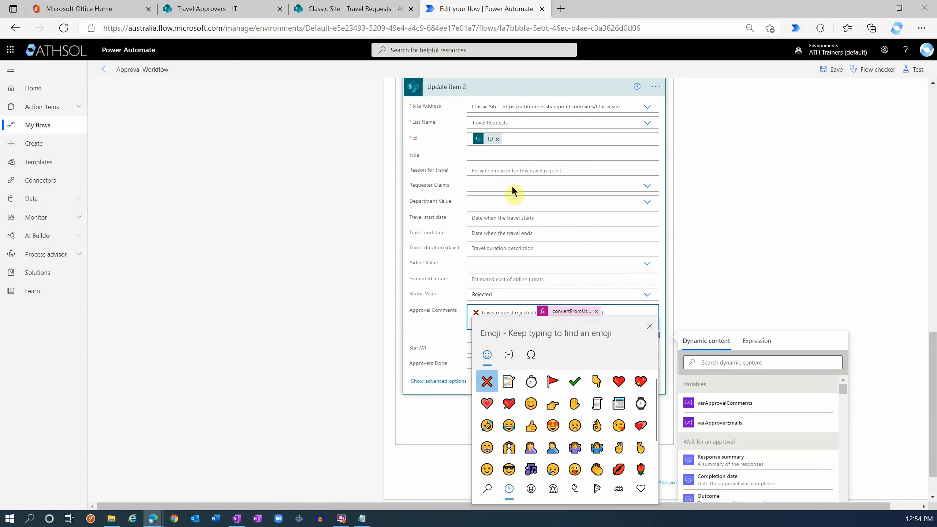
click(624, 308)
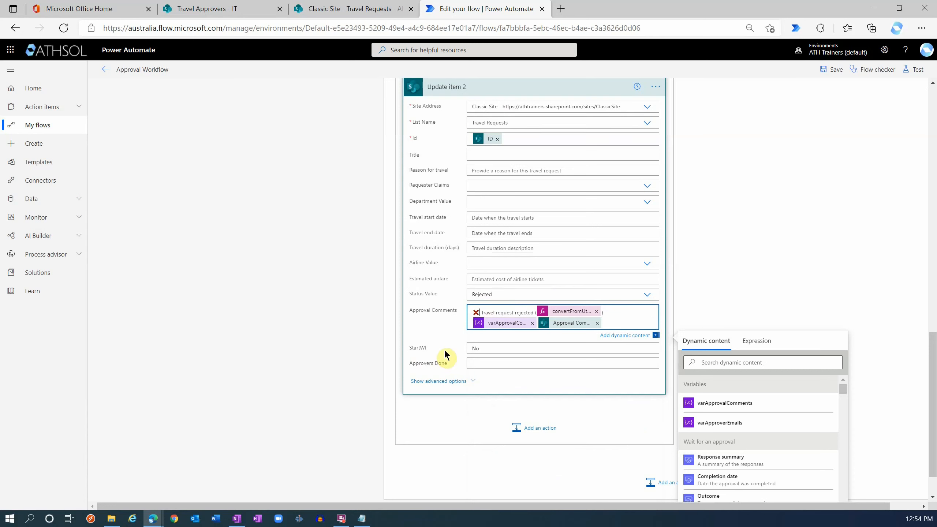
Check the StartWF value in Update item 2 and collapse the action
click(479, 349)
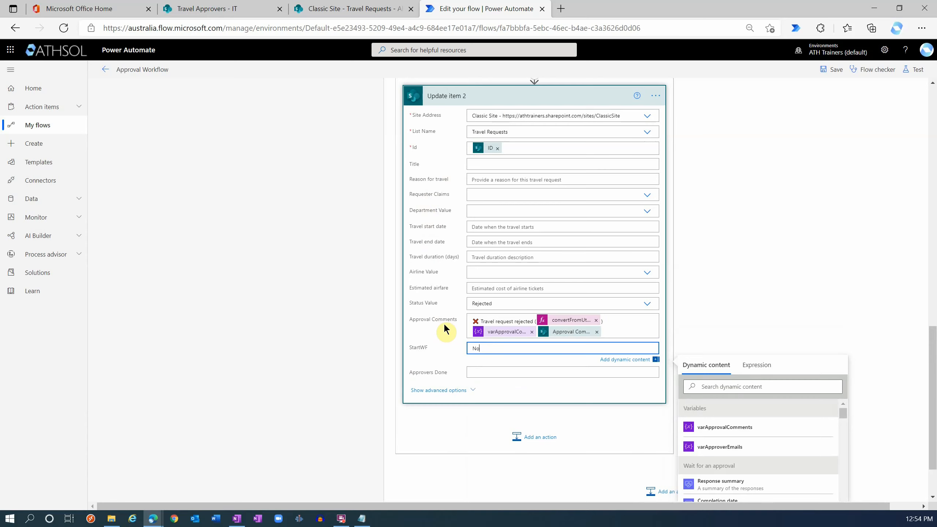
scroll(446, 328, up, 7)
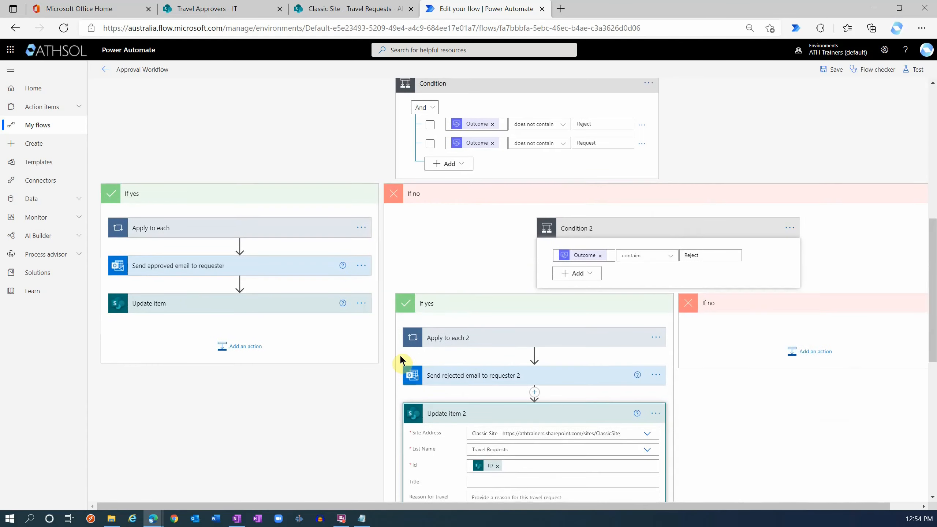
click(547, 412)
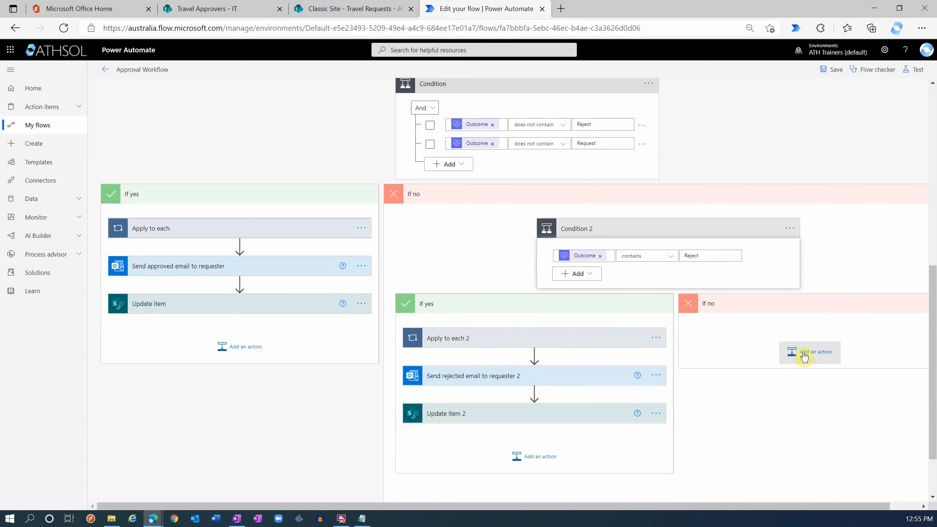
drag(642, 506, 671, 505)
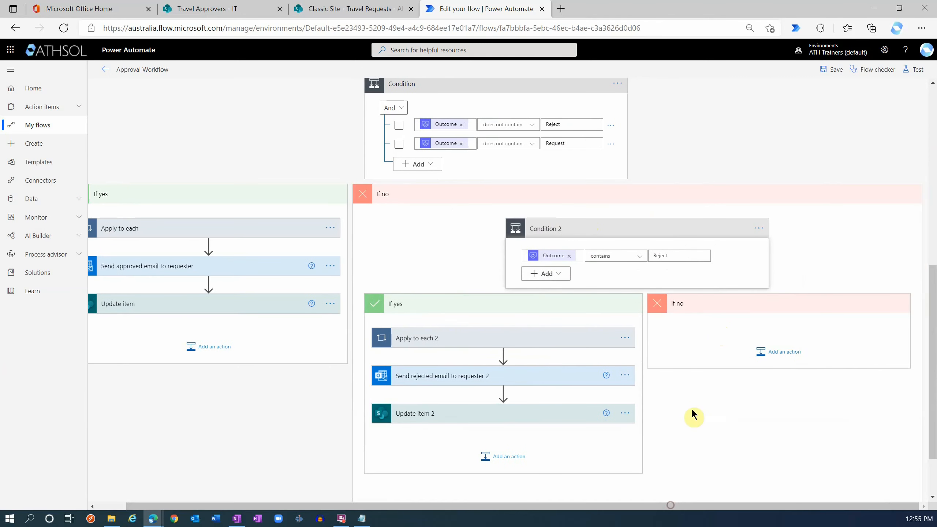
scroll(701, 384, up, 2)
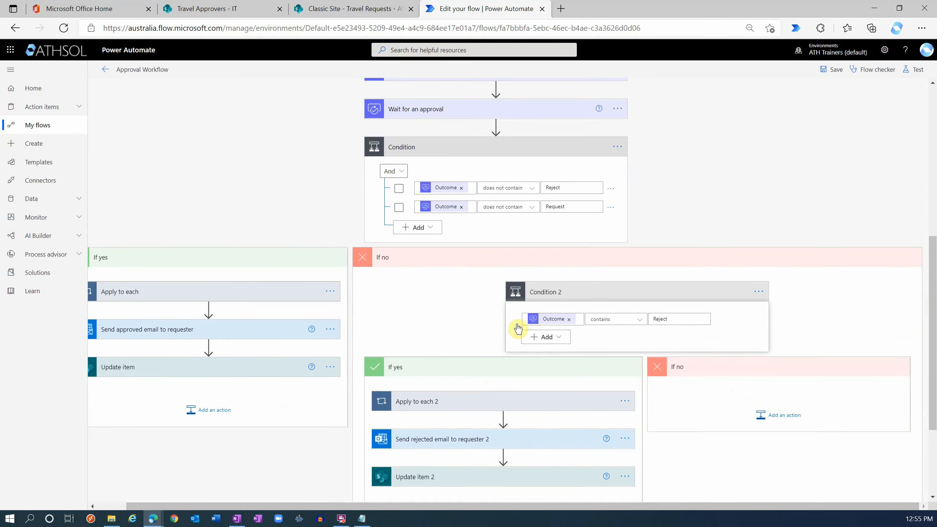
scroll(475, 310, up, 2)
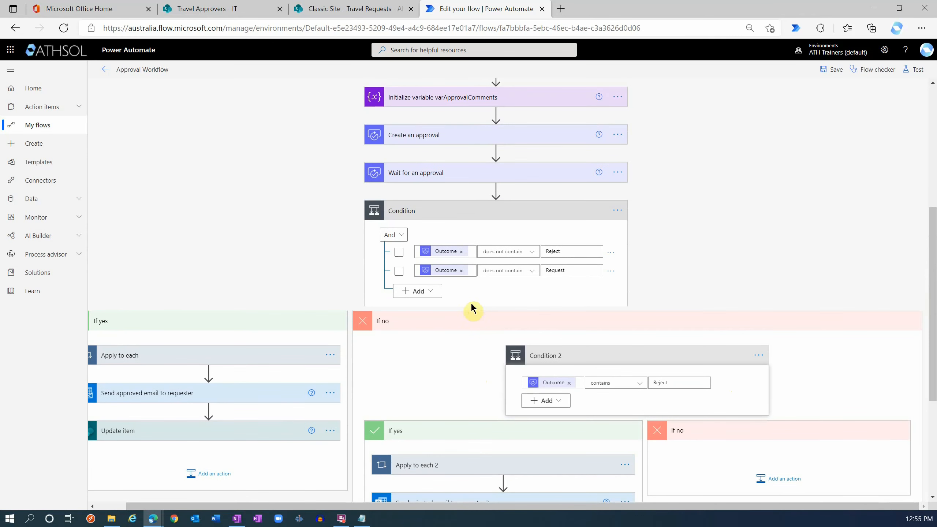
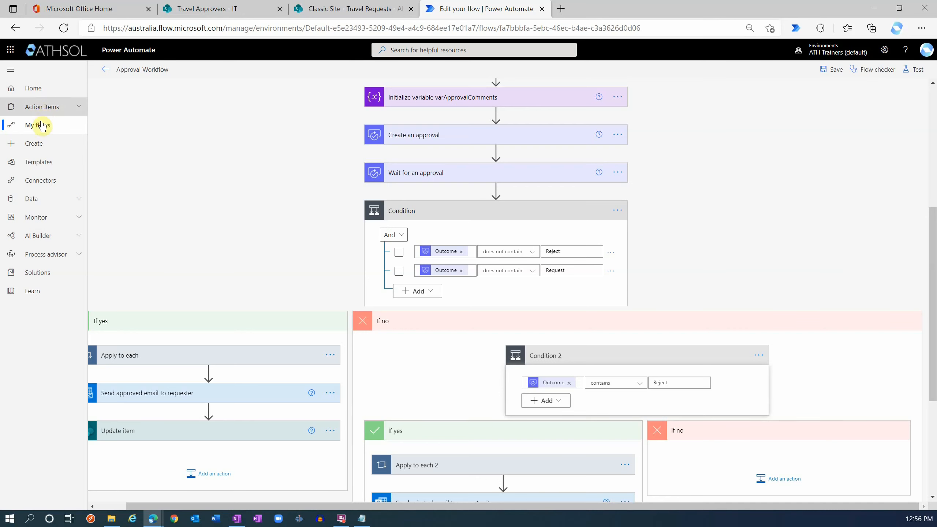
Open the Approvals page in a separate browser tab and view the sent approval requests
click(79, 107)
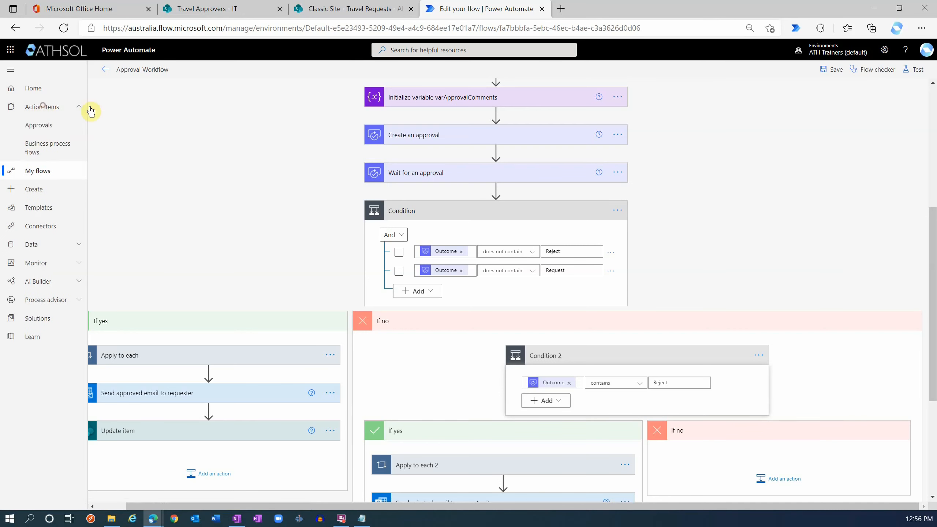
middle_click(39, 126)
click(606, 8)
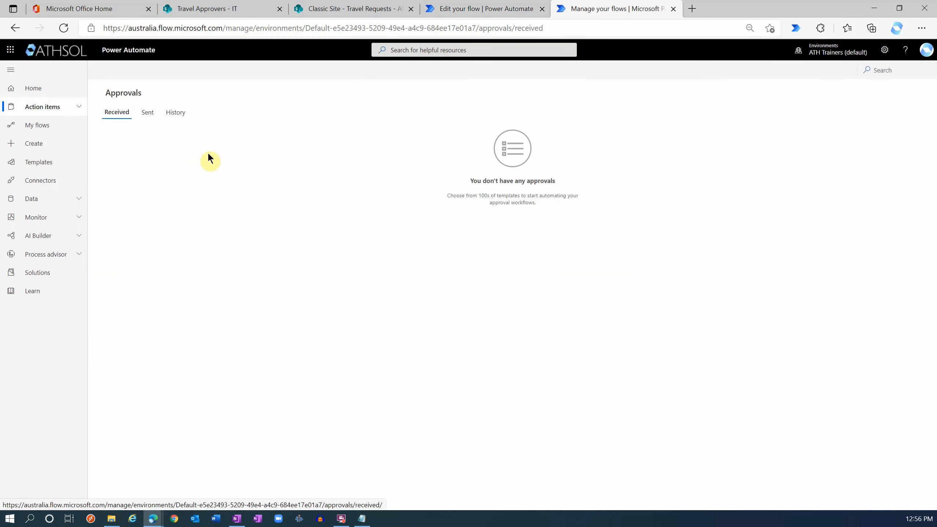
click(148, 114)
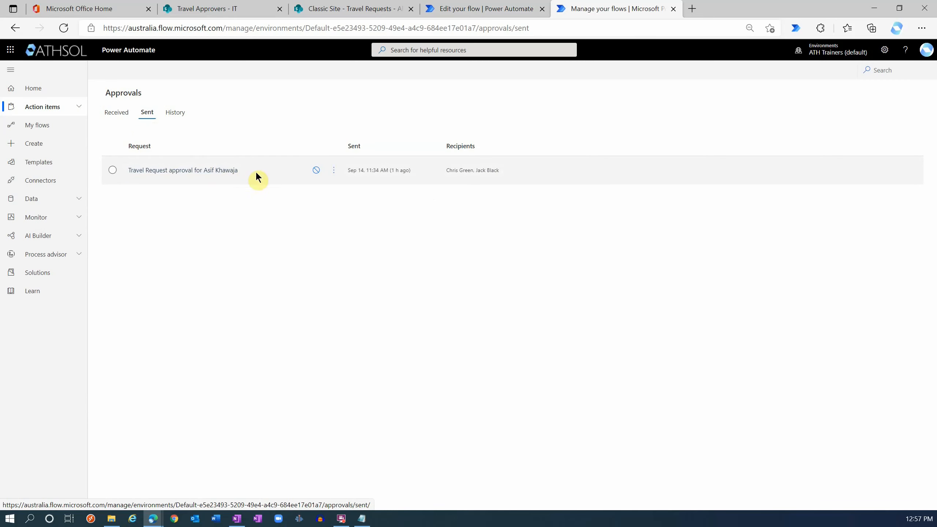
Open the cancellation details of the sent travel request approval without confirming, and return to the flow editor
click(315, 176)
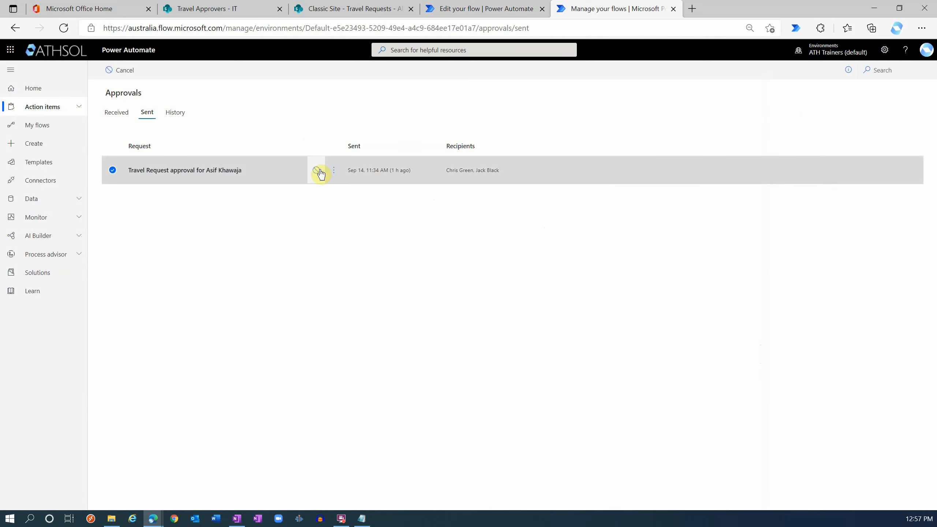
click(316, 172)
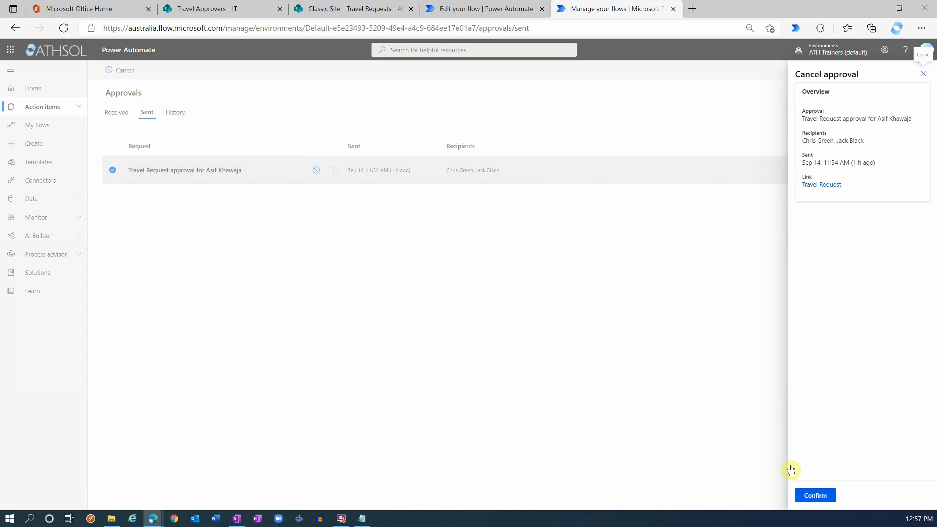
click(479, 8)
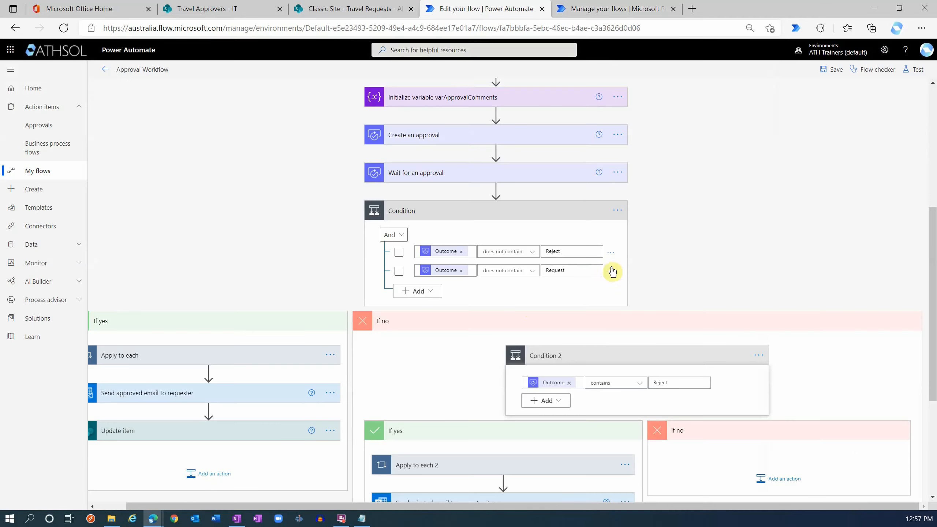
Add a third row to the first Condition using Outcome with the operator "is not equal to"
scroll(401, 239, up, 2)
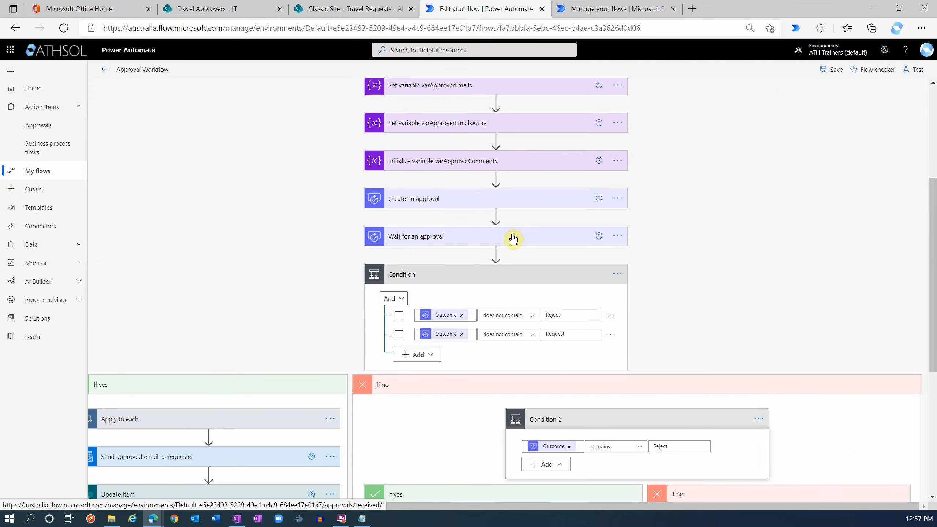
scroll(513, 239, down, 3)
mouse_move(447, 191)
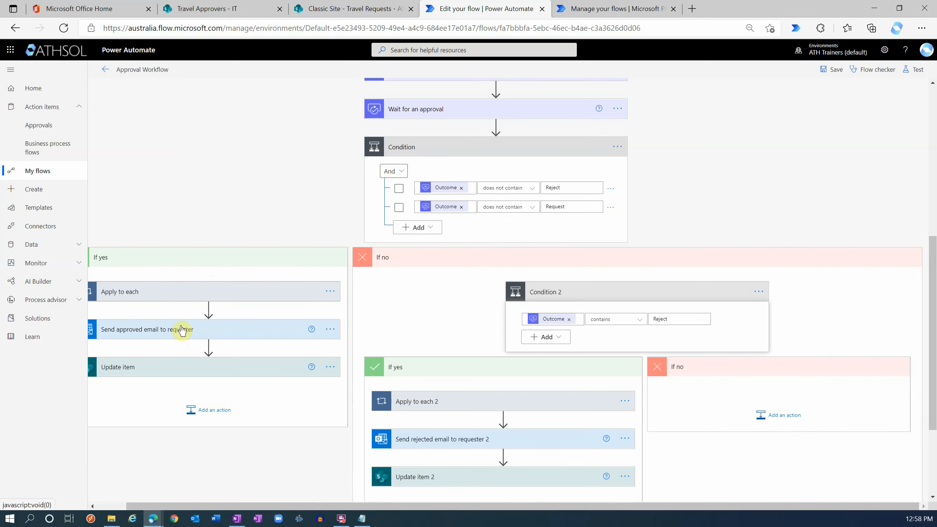
click(429, 228)
click(421, 244)
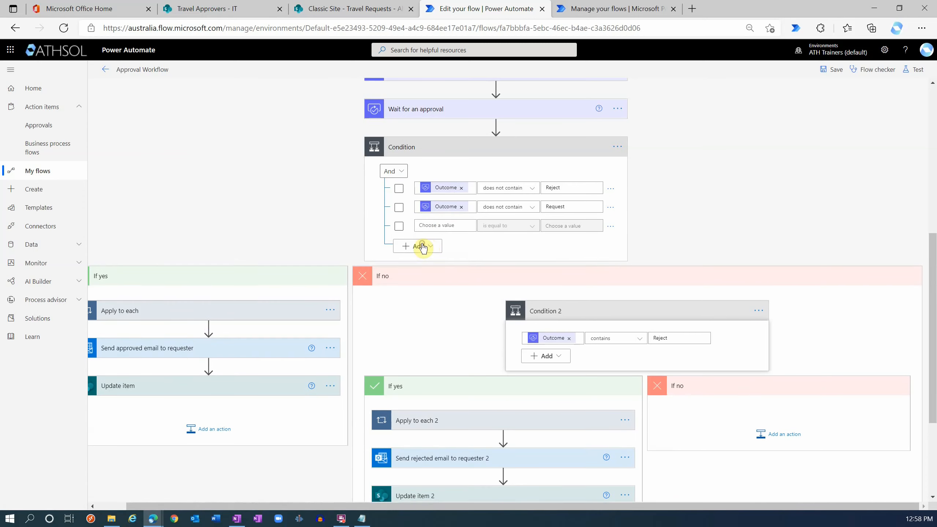
click(447, 229)
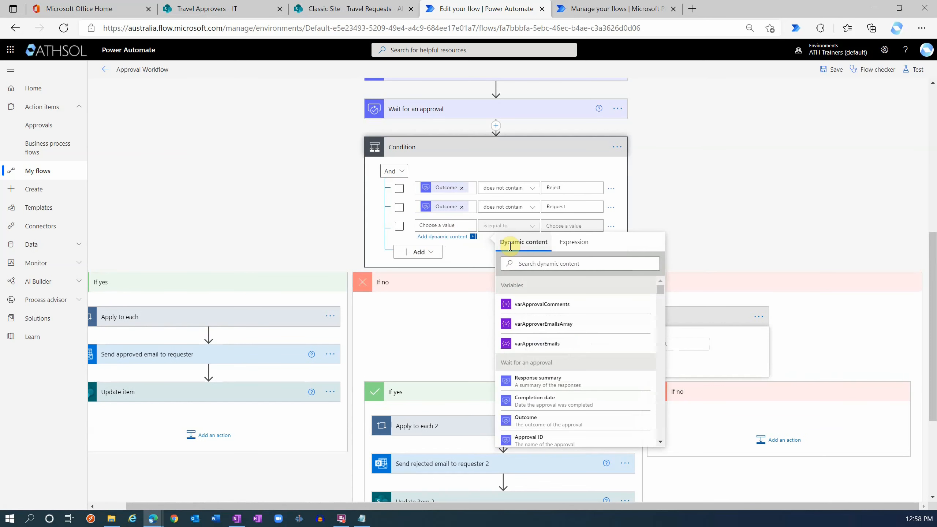
click(579, 265)
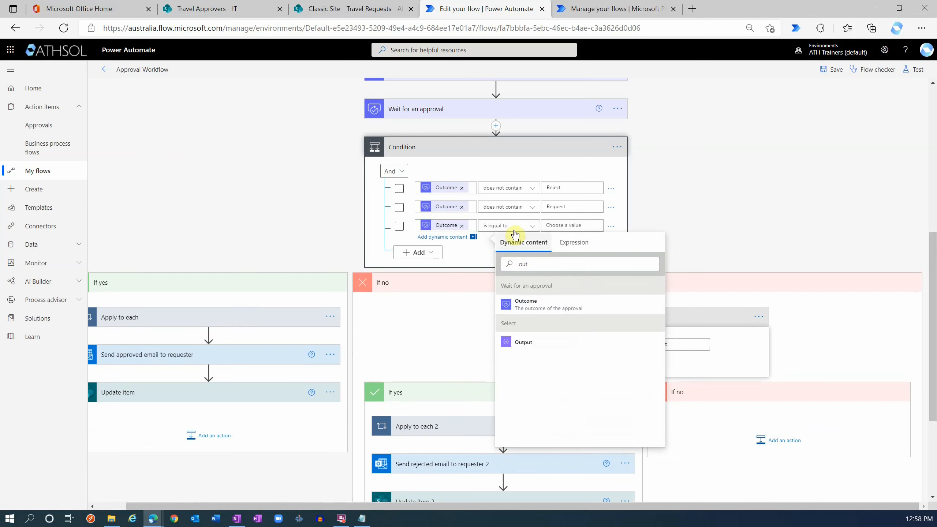
click(514, 226)
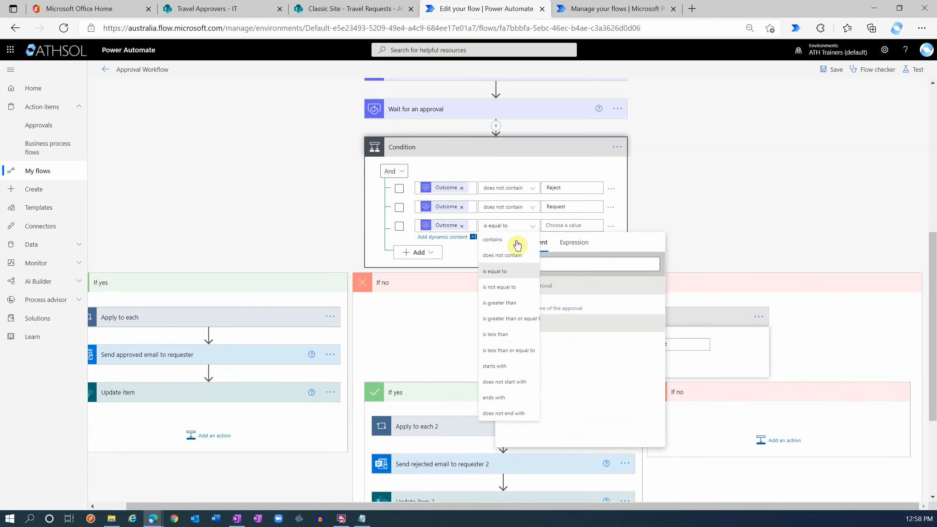
click(506, 287)
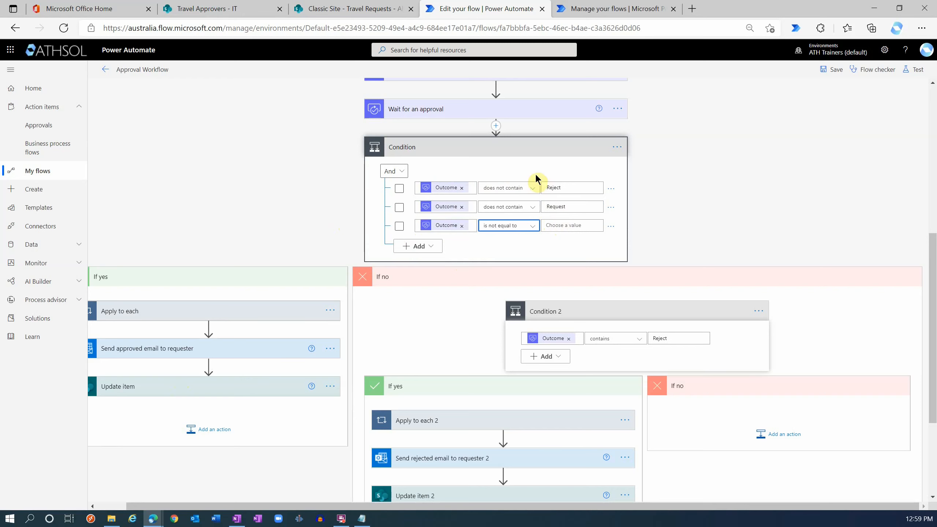
Add a condition in Condition 2's If no branch that checks whether Outcome contains "Request"
scroll(574, 288, down, 2)
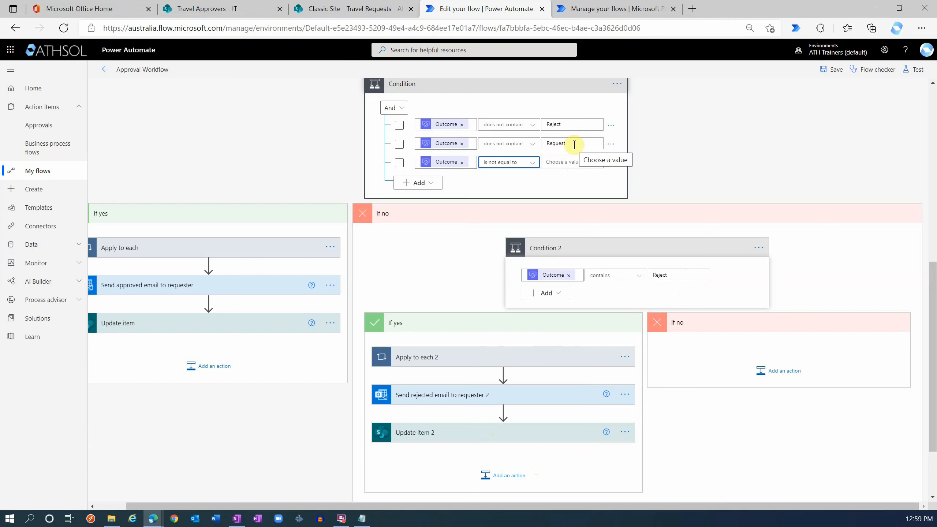
click(775, 371)
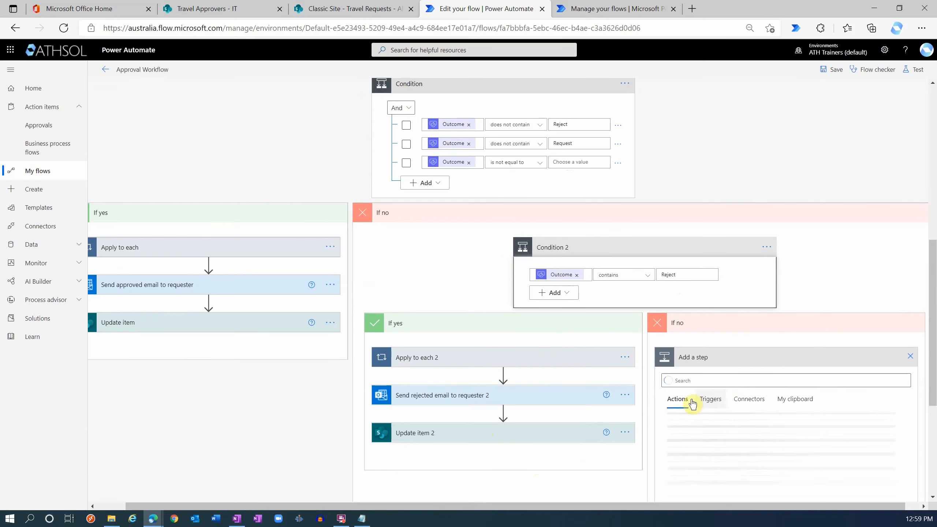
click(574, 385)
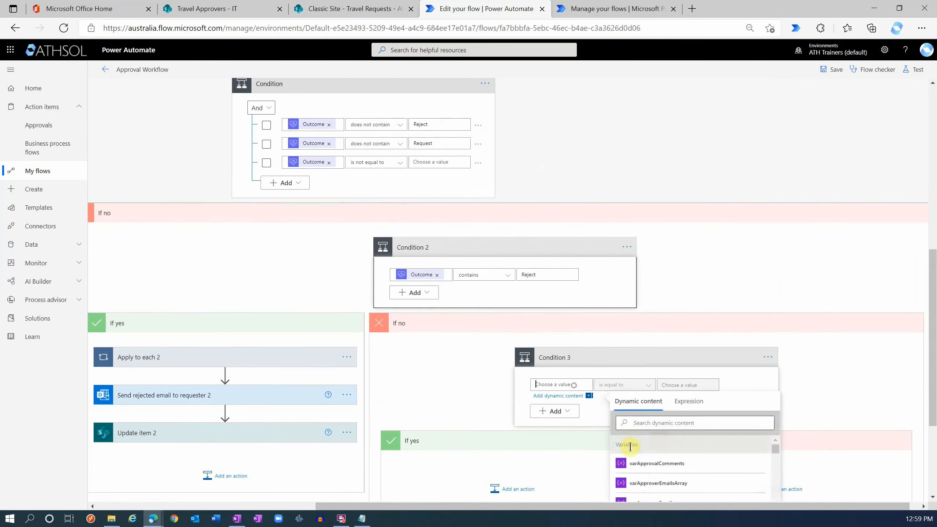
scroll(632, 445, down, 1)
click(687, 424)
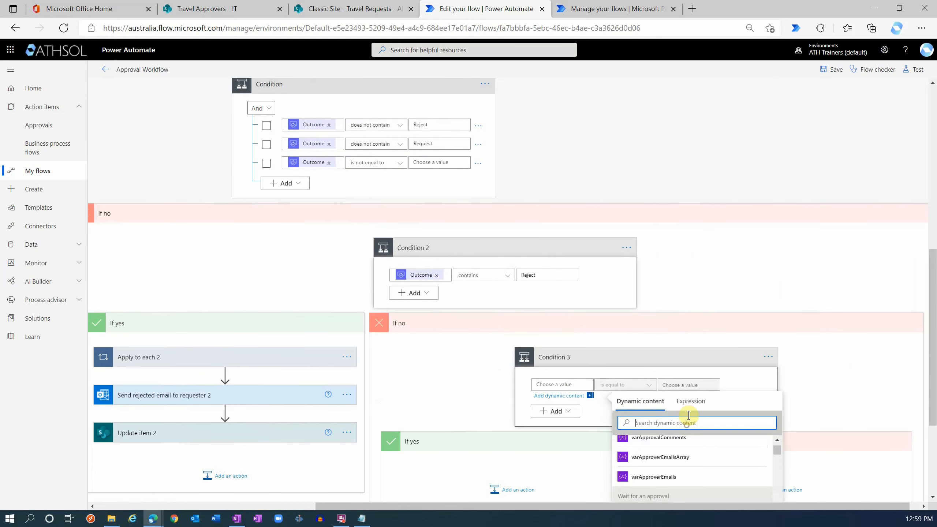
text(out)
click(650, 462)
click(649, 385)
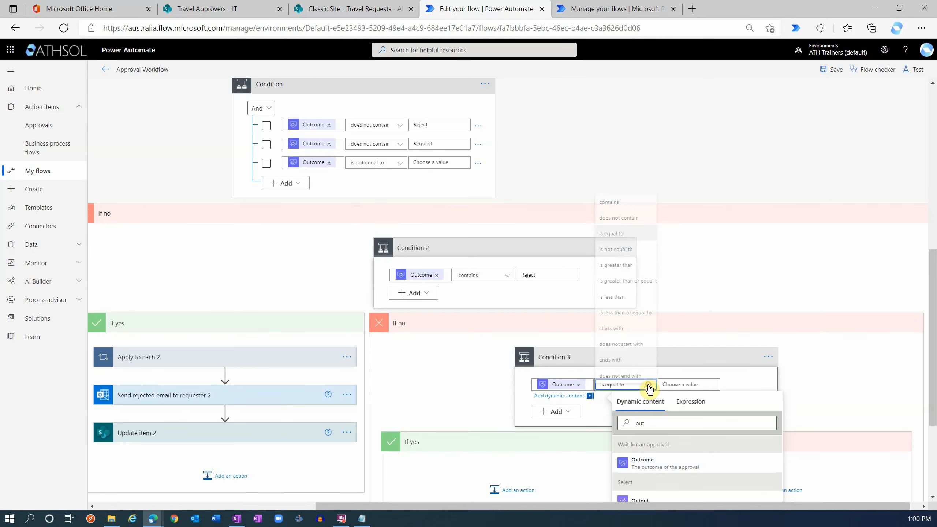
click(610, 198)
click(685, 385)
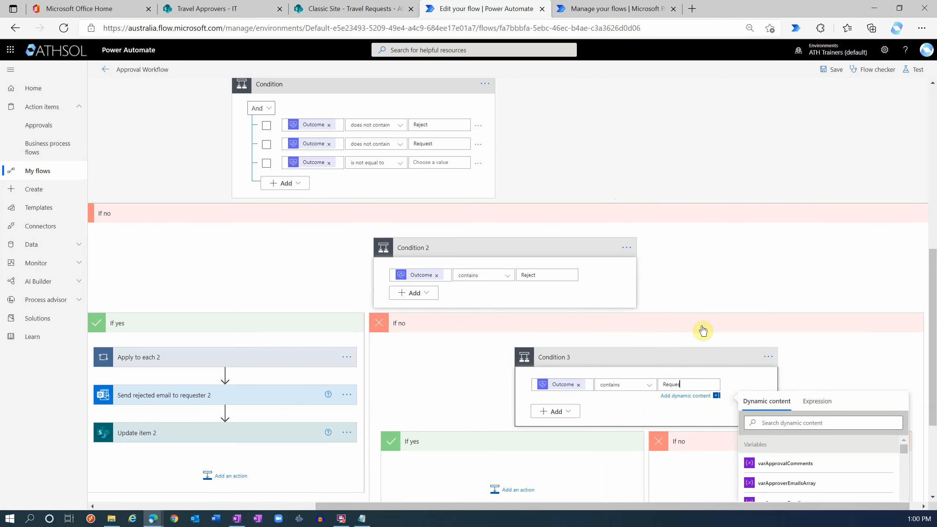
scroll(813, 354, down, 3)
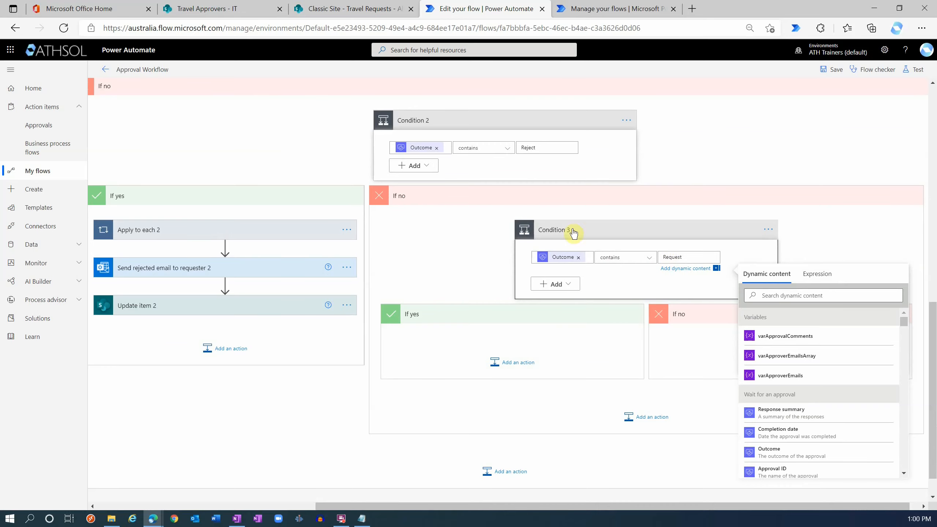
Add the copied "Send approved email to requester" action from the clipboard to the If no branch of Condition 3
scroll(546, 221, up, 3)
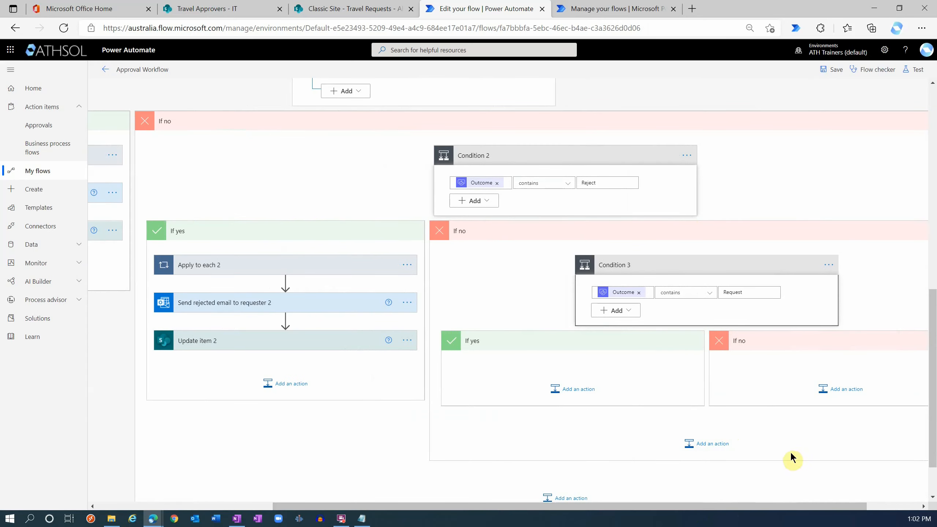
drag(796, 506, 852, 506)
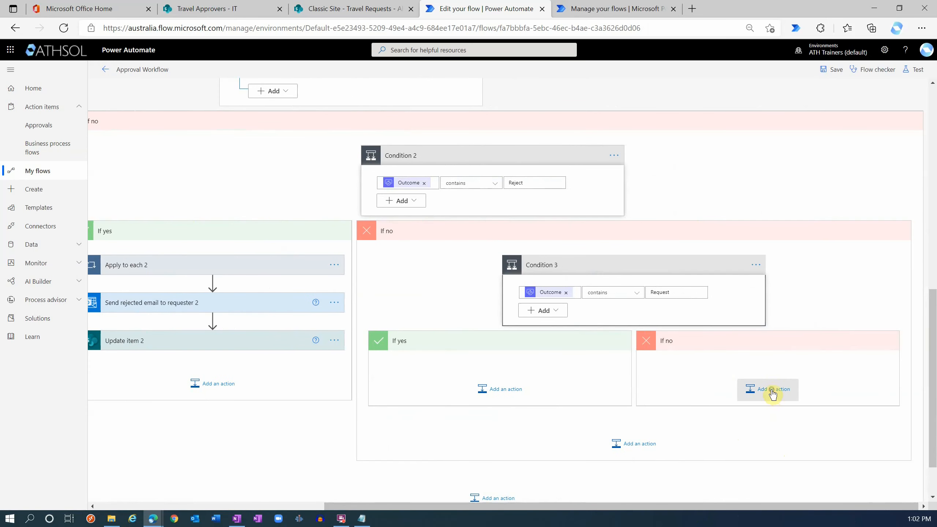
click(772, 391)
click(779, 419)
click(778, 442)
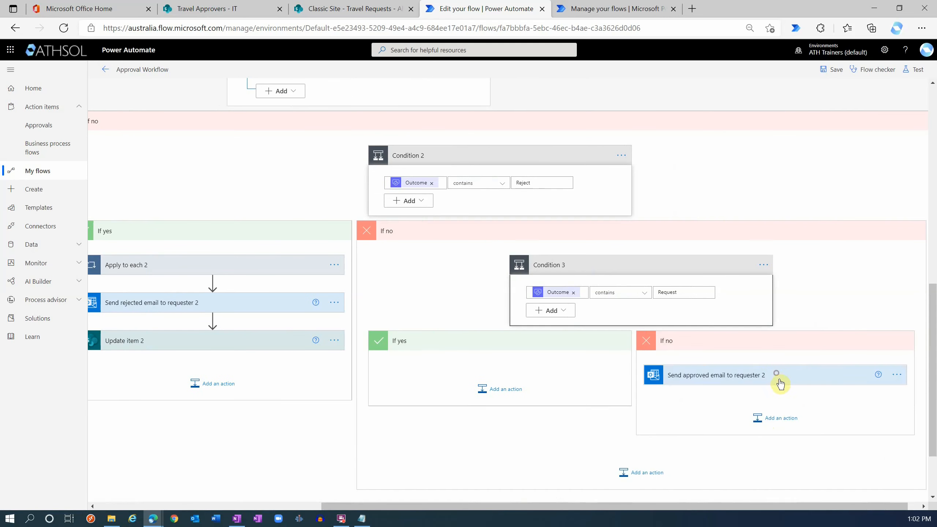
Set the subject of the pasted email action to "Your travel request is cancelled"
click(780, 382)
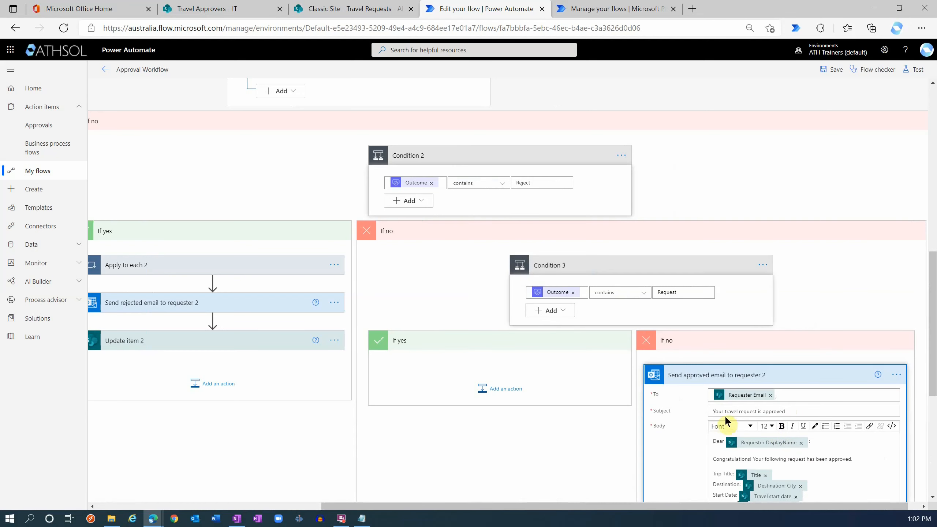
double_click(779, 411)
text(cancell)
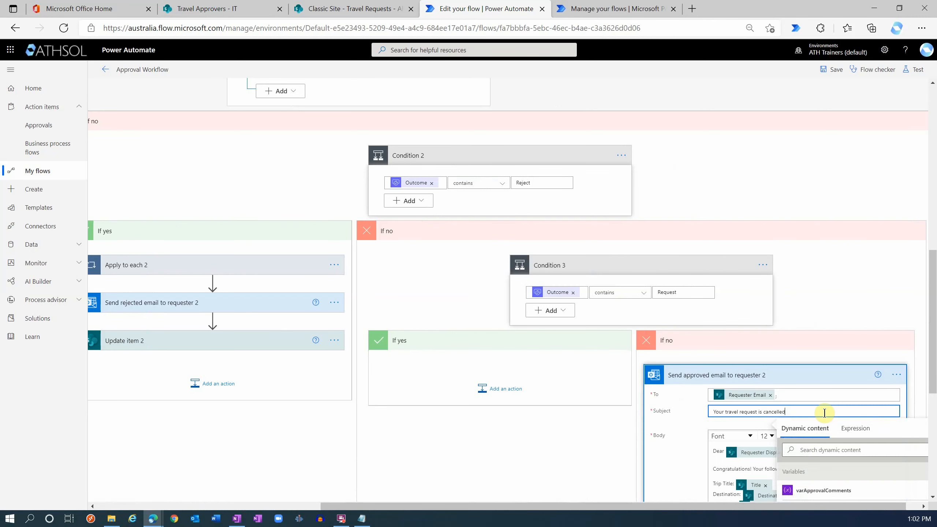
Replace the congratulations sentence in the email body with "Your following request has been cancelled."
scroll(825, 413, down, 5)
click(760, 272)
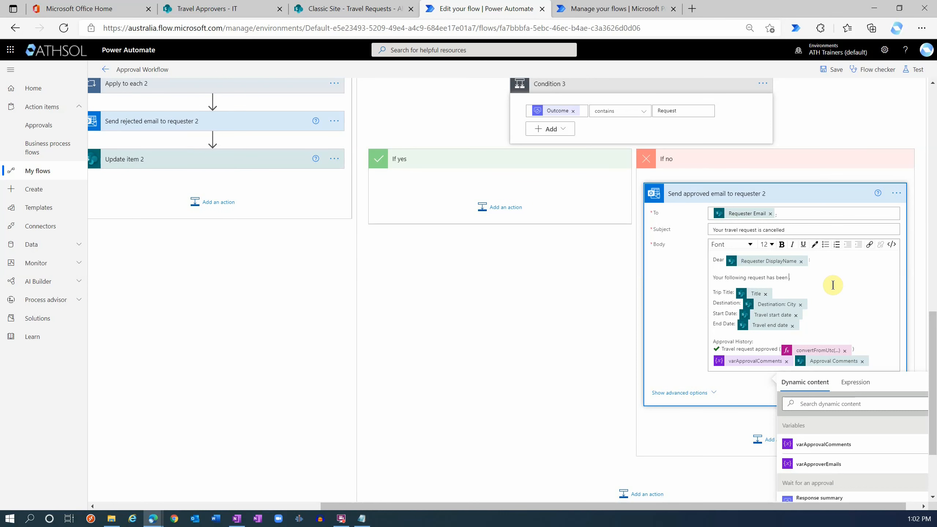
text(cancelled.)
scroll(812, 285, down, 2)
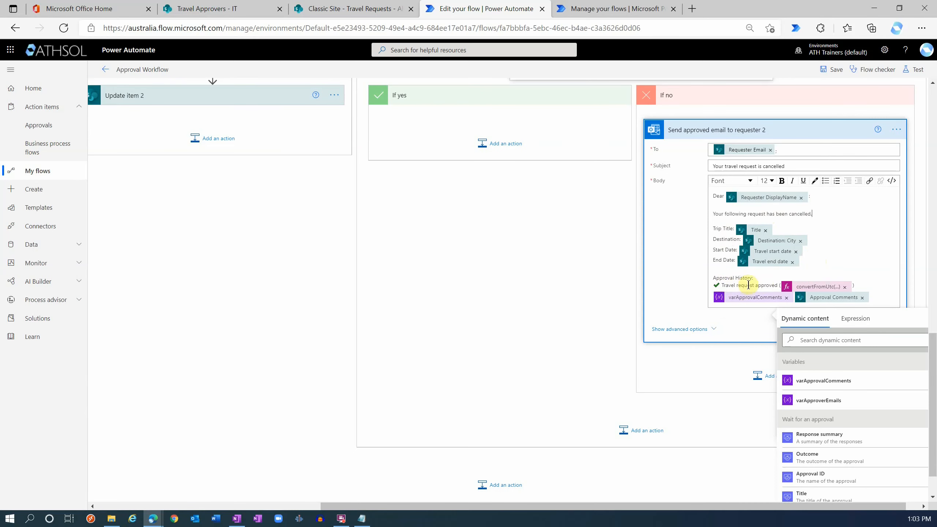
Change the body's approval history line to "Travel request cancelled" and replace its check mark with the triangular flag emoji
double_click(764, 284)
text(cancelled)
key(BackSpace)
key(BackSpace)
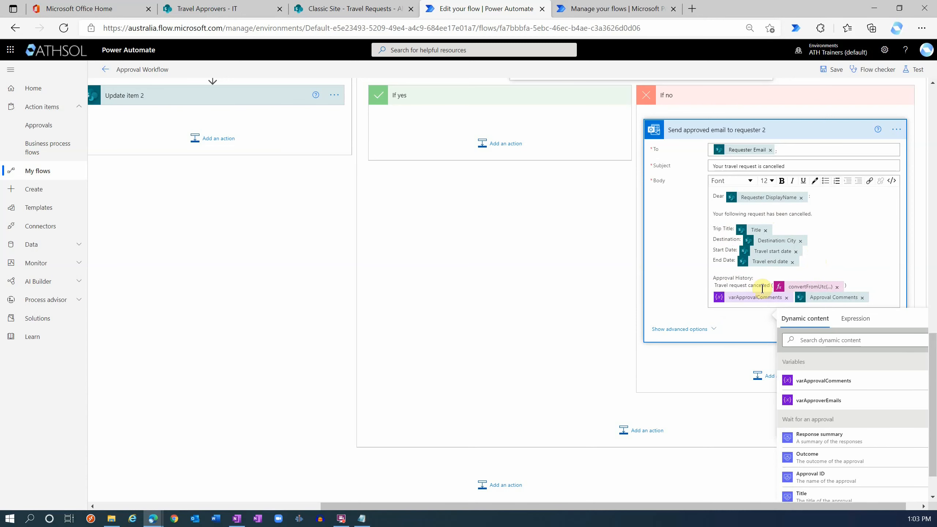
key(super+period)
click(793, 355)
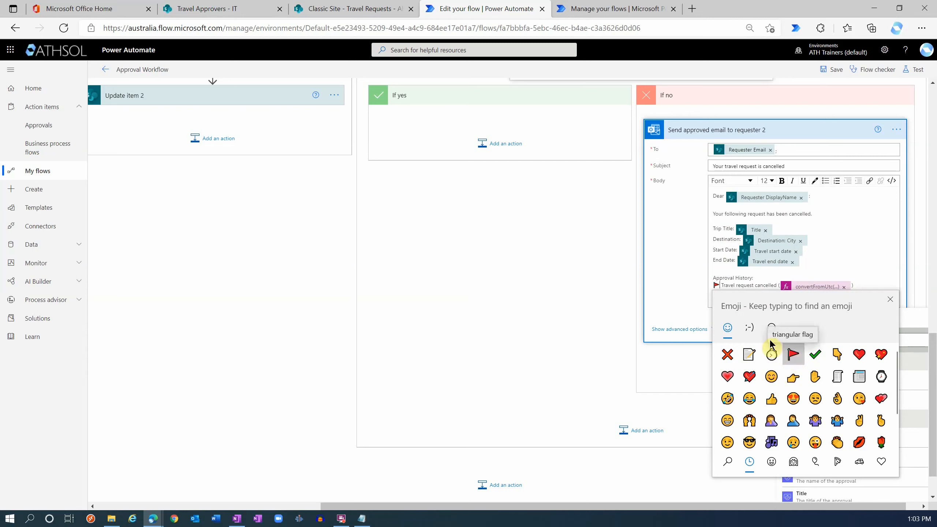
click(743, 284)
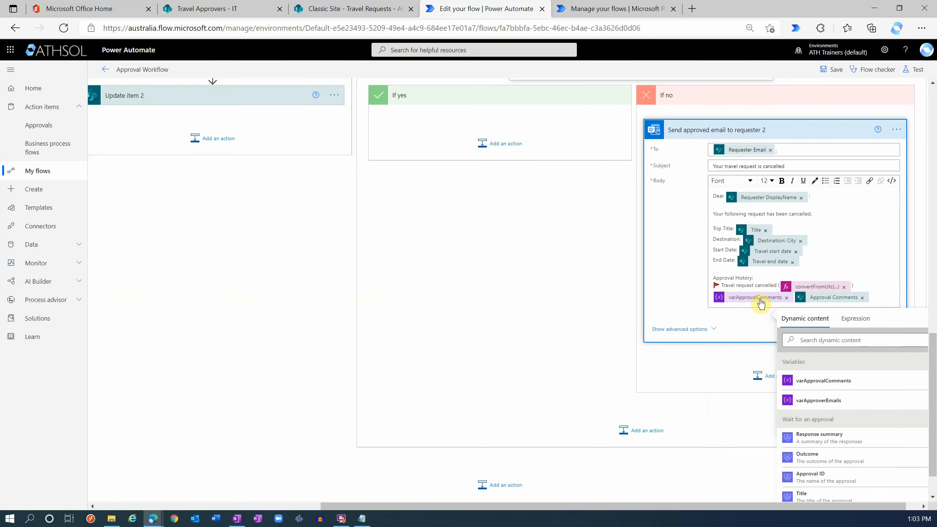
Remove the varApprovalComments variable from the cancellation email's approval history
scroll(708, 275, up, 2)
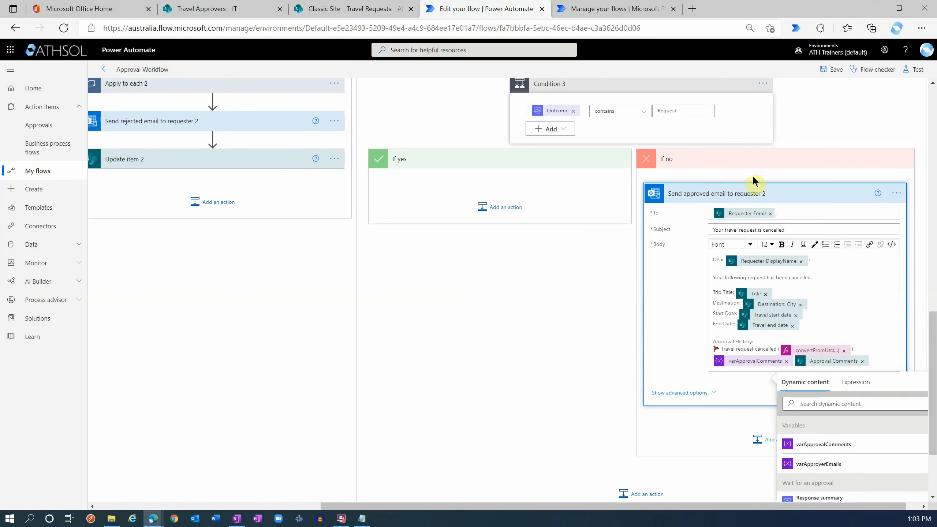
click(787, 362)
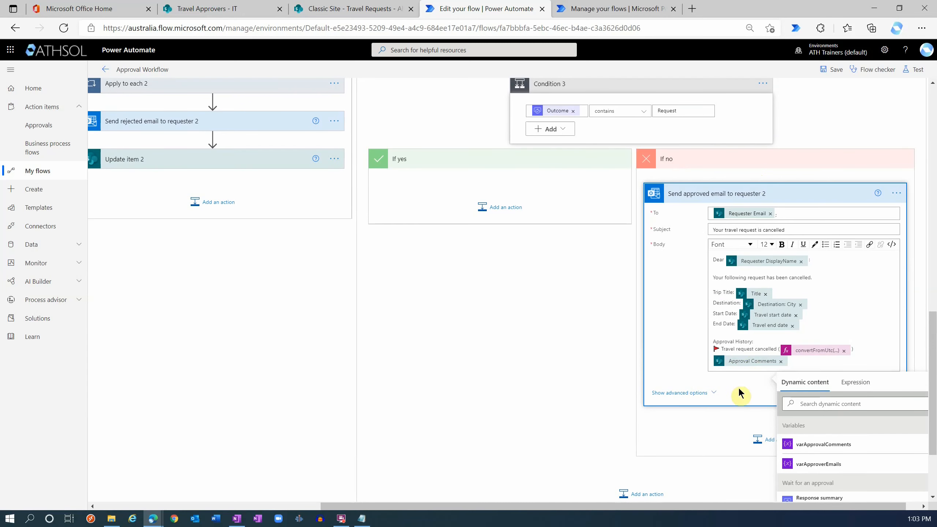
scroll(725, 428, down, 2)
click(725, 379)
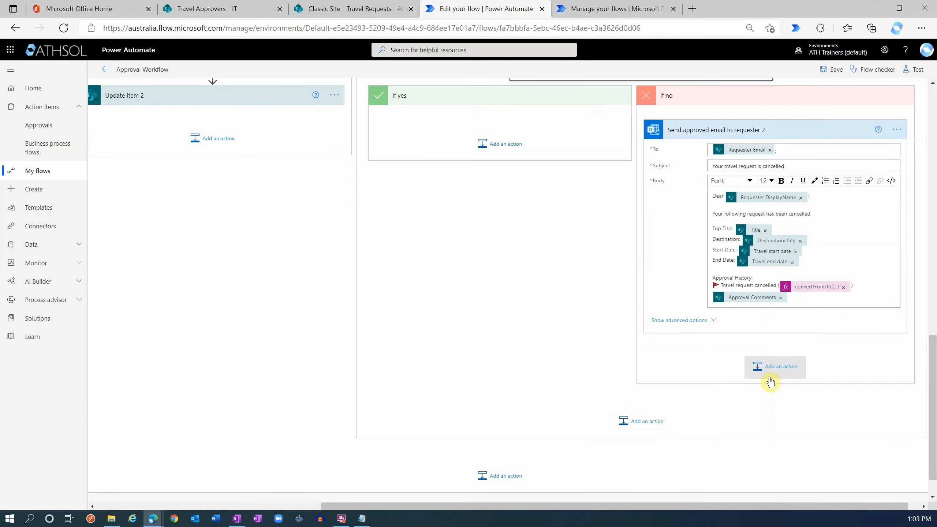
Add the copied SharePoint "Update item" action from the clipboard after the cancellation email in the If no branch
click(774, 369)
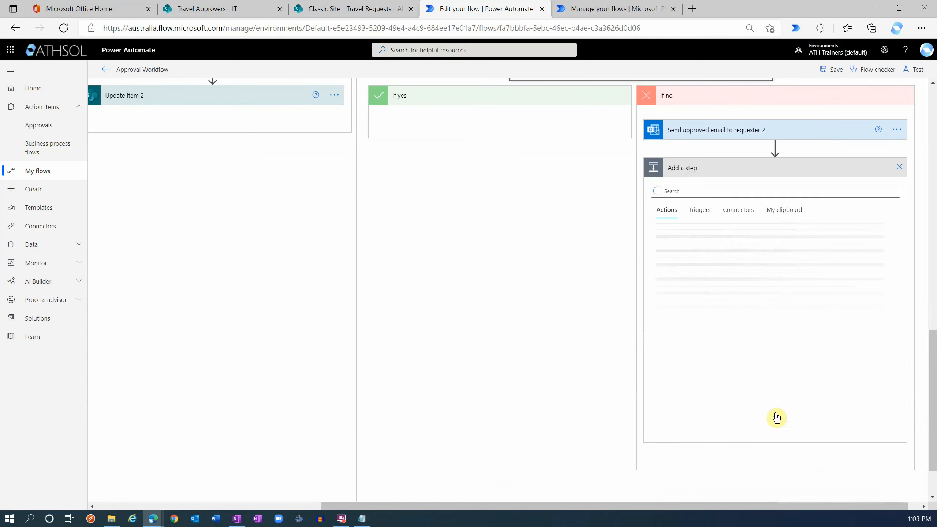
click(778, 209)
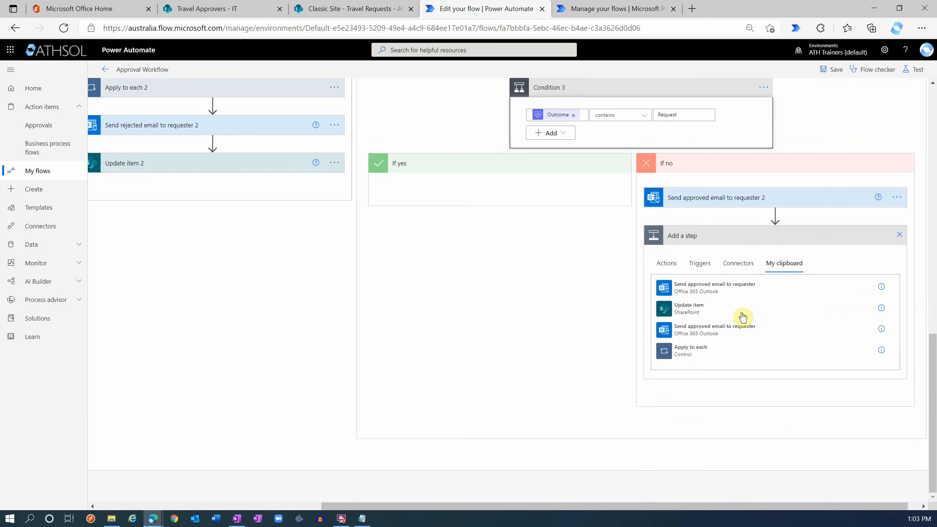
click(691, 313)
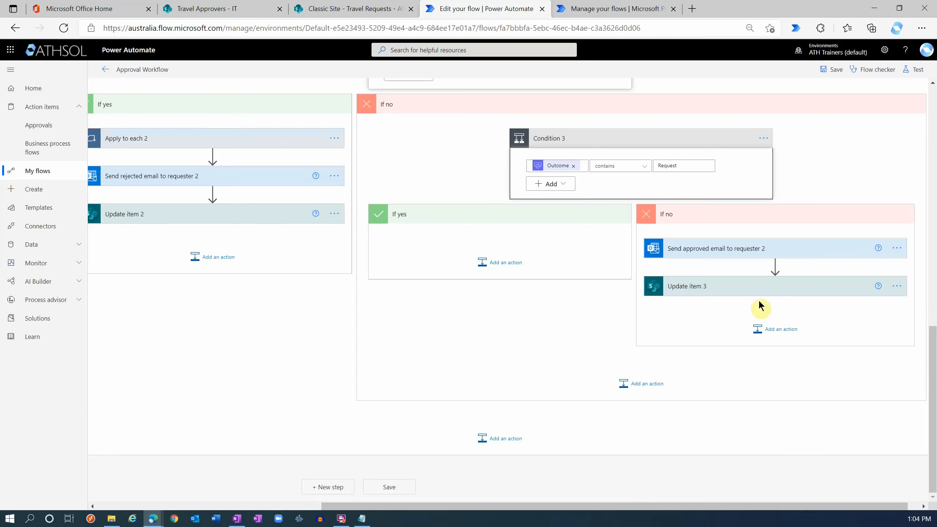
Set the Status Value of the pasted Update item action to Cancelled
click(770, 287)
scroll(674, 356, down, 3)
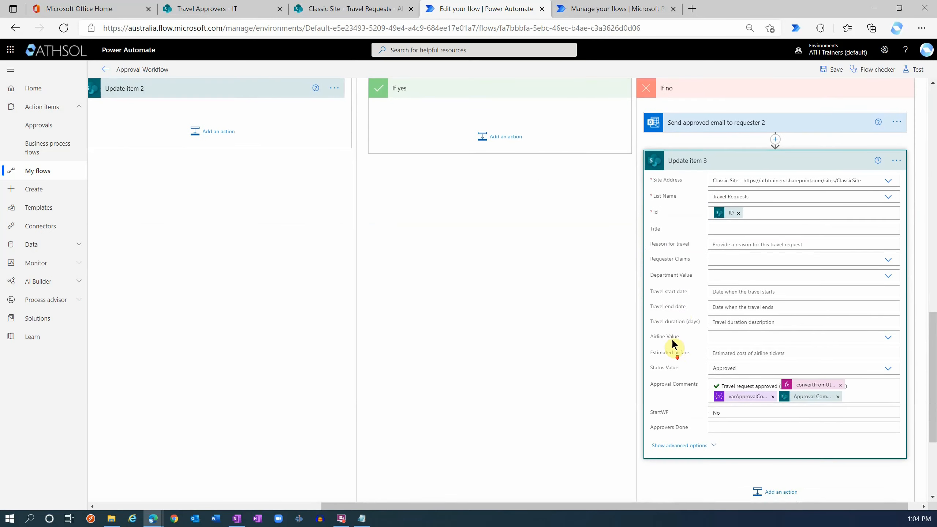
click(762, 367)
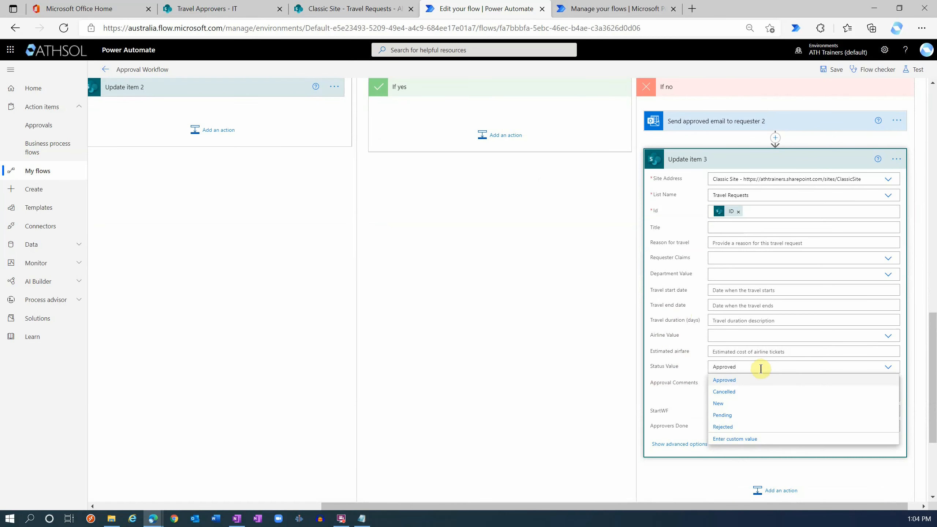
click(723, 392)
Replace the Approval Comments in Update item 3 with the "Travel request cancelled" history lines copied from the cancellation email body
scroll(732, 271, up, 3)
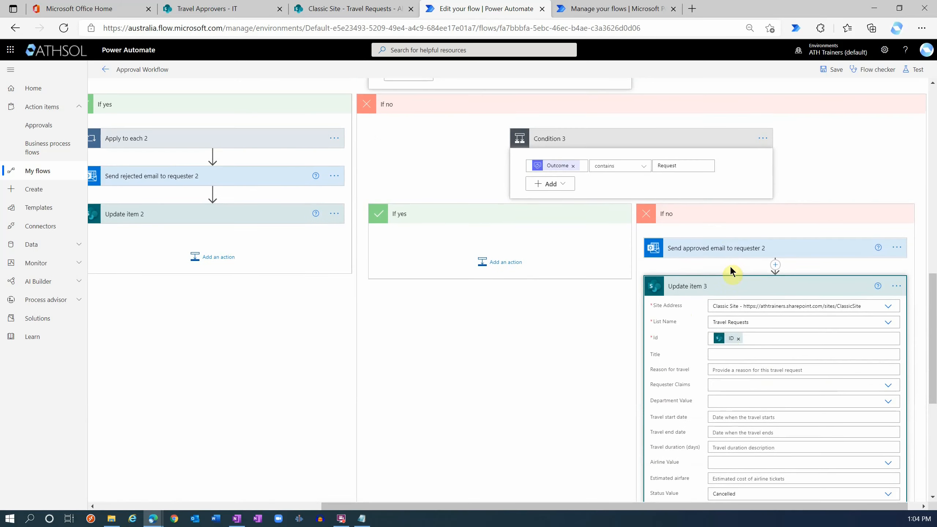
click(729, 253)
scroll(735, 332, down, 2)
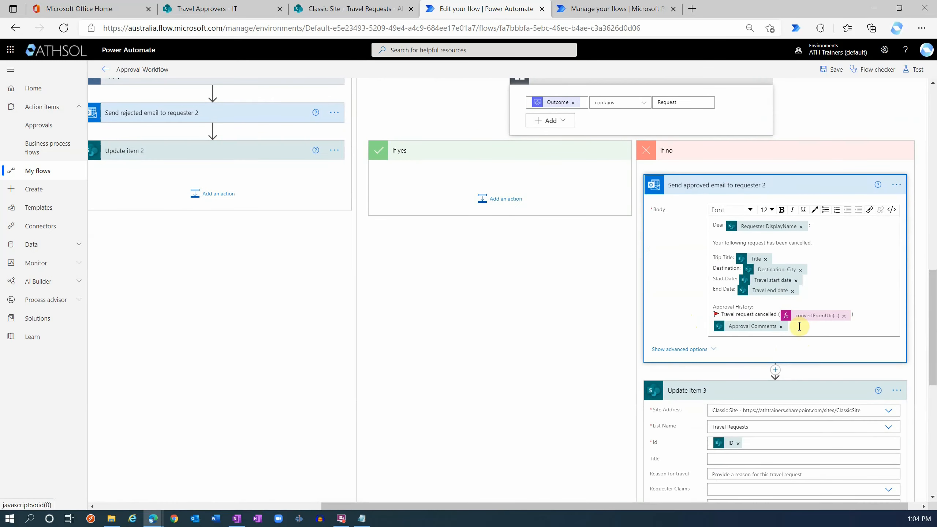
drag(799, 326, 716, 315)
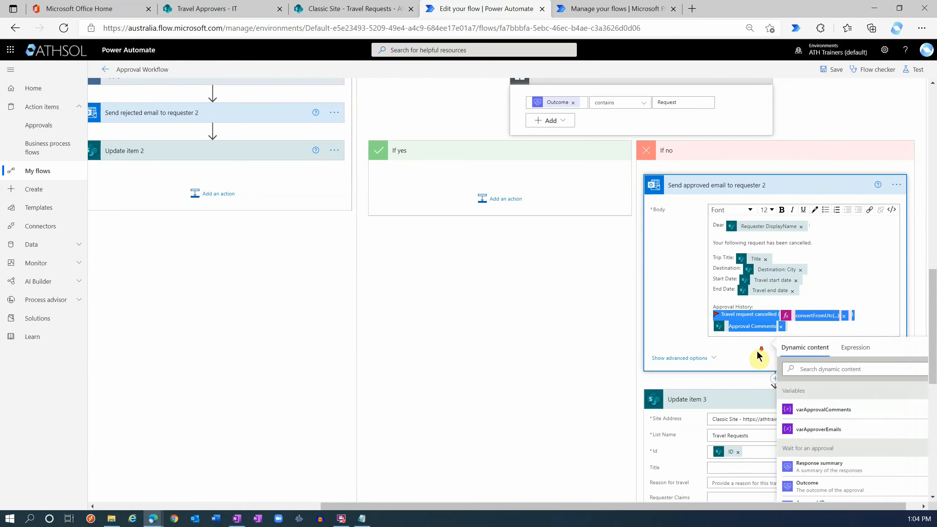
scroll(738, 332, down, 6)
click(860, 380)
drag(840, 381, 713, 370)
key(BackSpace)
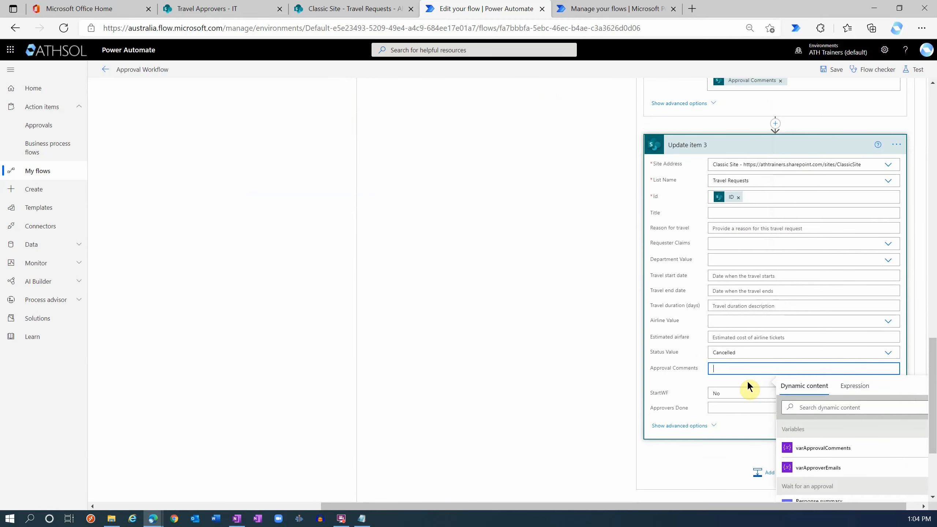
key(ctrl+v)
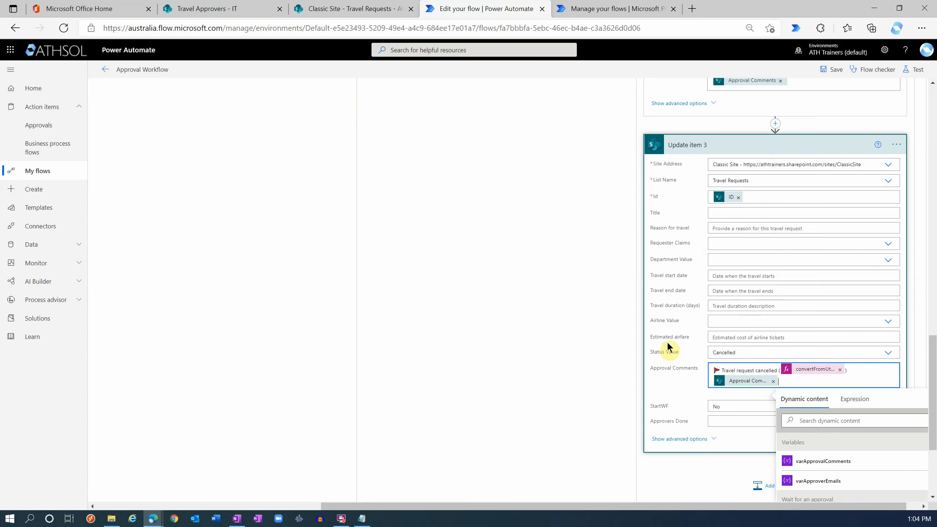
scroll(670, 345, down, 3)
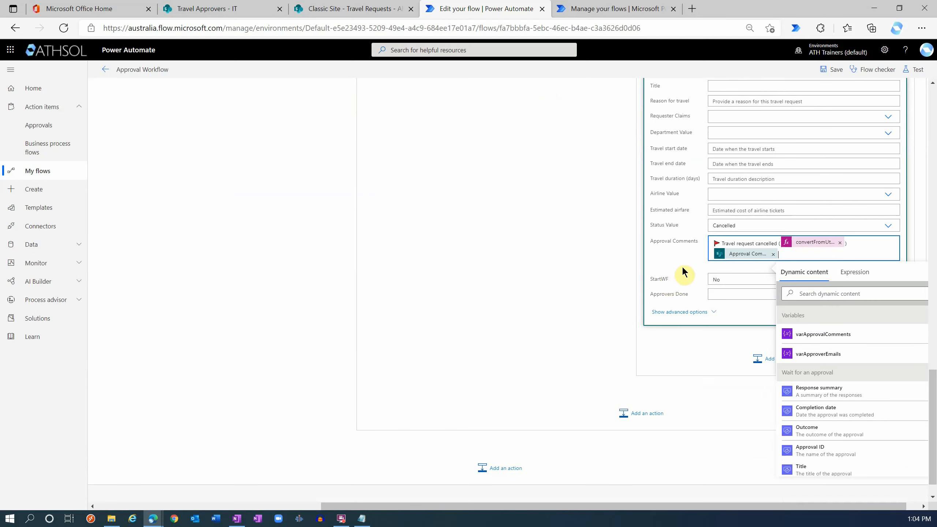
click(735, 279)
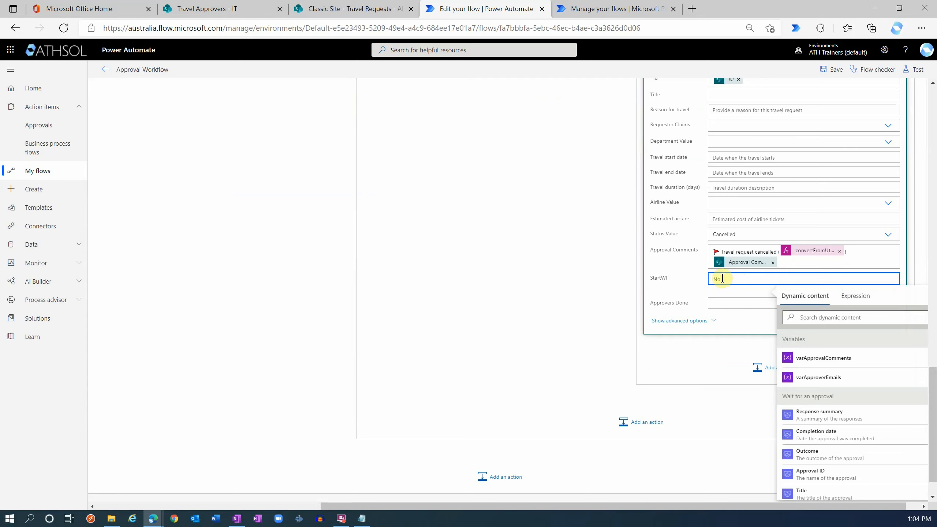
Add the copied "Apply to each" loop to the If yes branch of Condition 3 and expand its Append to string variable action
scroll(684, 304, up, 10)
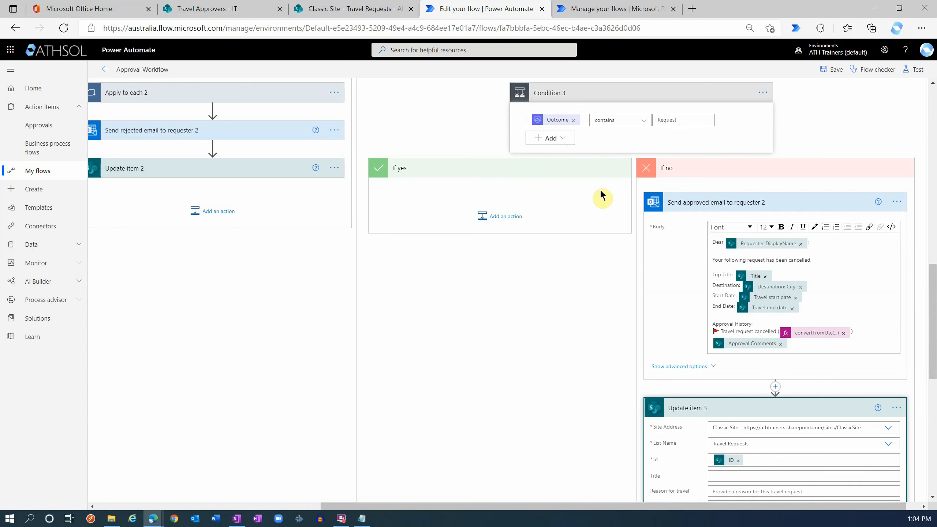
click(504, 218)
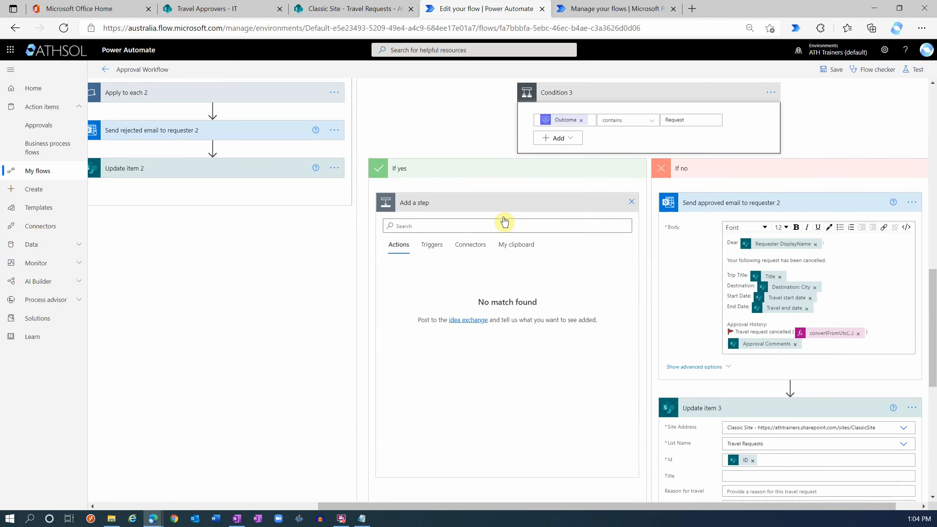
click(518, 246)
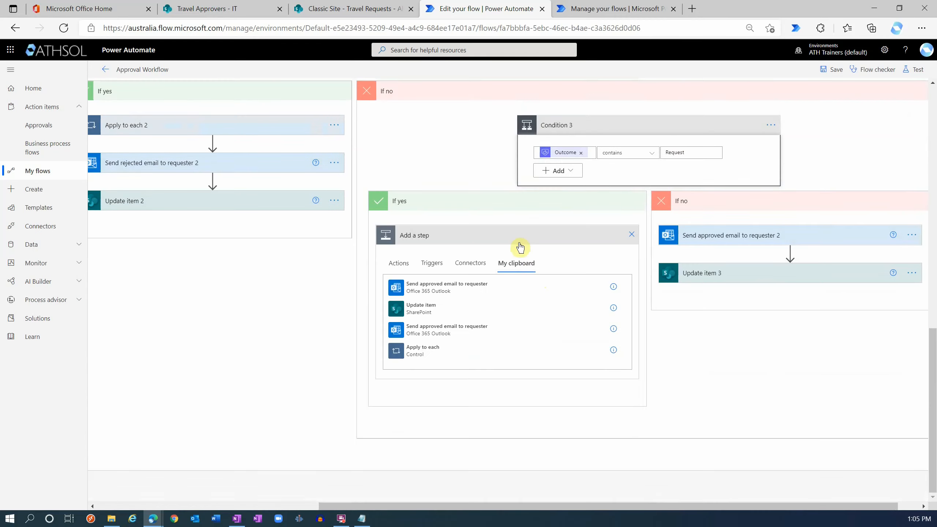
click(401, 358)
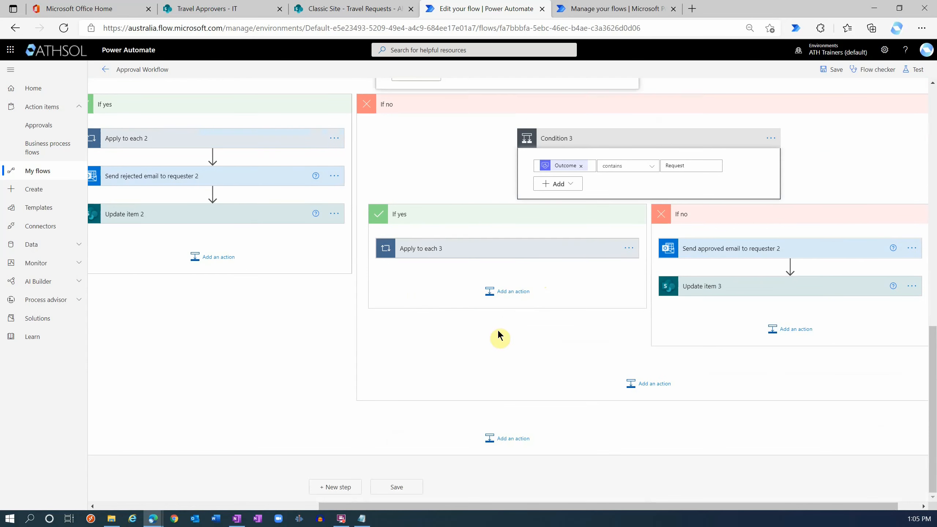
click(494, 251)
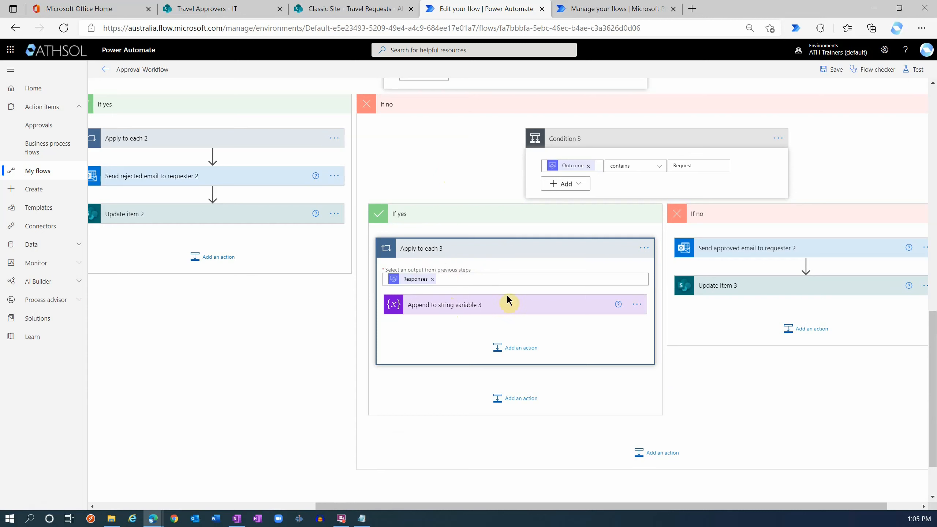
click(439, 301)
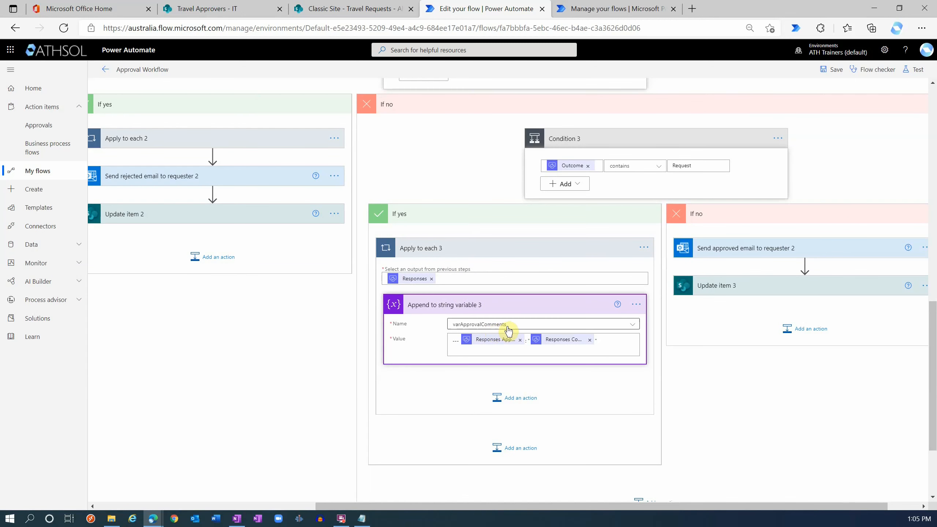
Add the copied "Send approved email to requester" action after the Apply to each loop in Condition 3's If yes branch
click(516, 448)
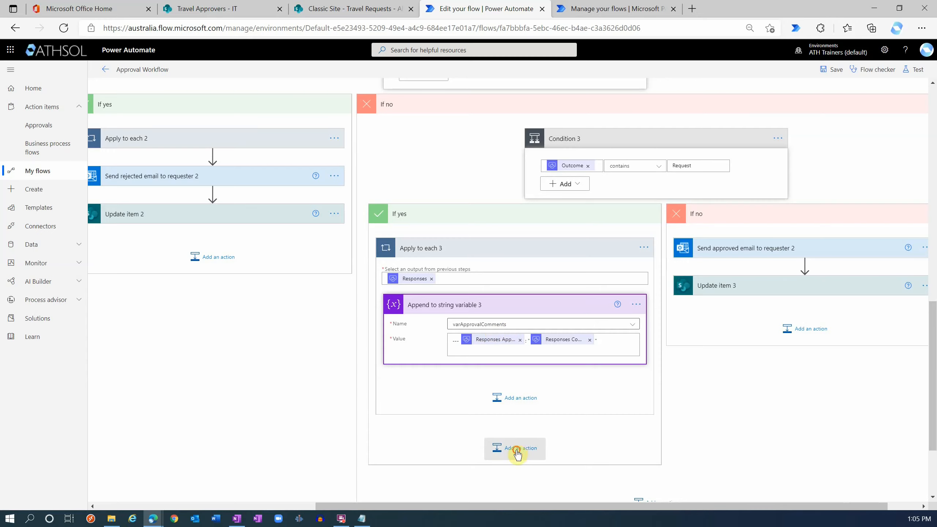
scroll(435, 419, down, 3)
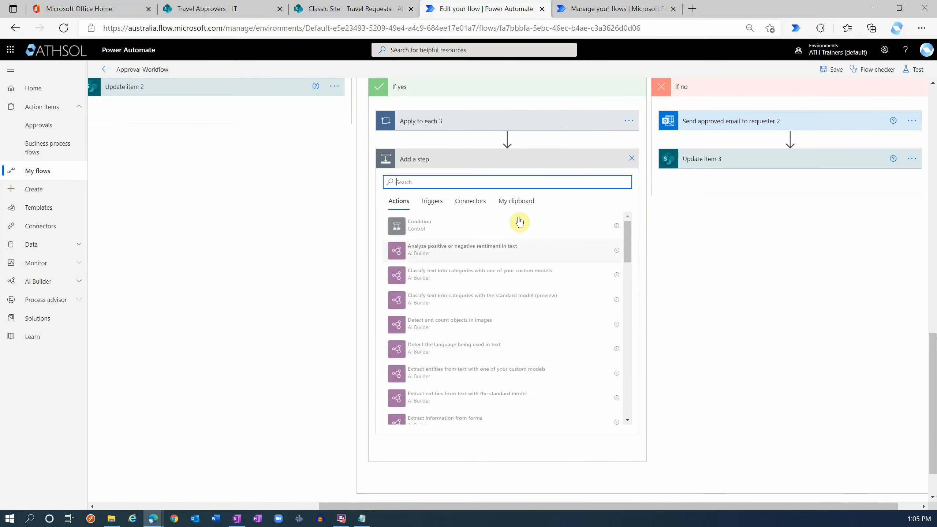
click(519, 206)
click(418, 292)
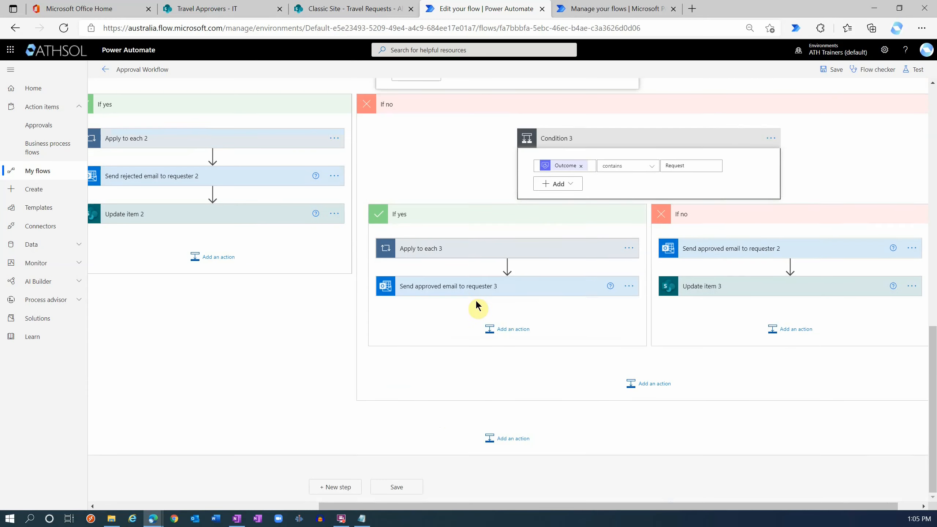
Rename the copied email action in the If yes branch of Condition 3 to "Send request for change email to requester 3"
click(497, 290)
click(629, 287)
click(664, 302)
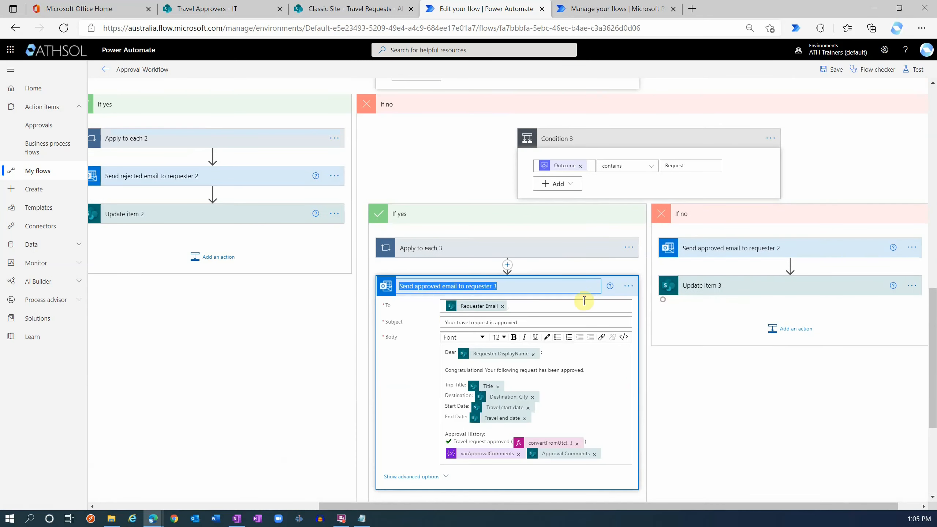
double_click(439, 289)
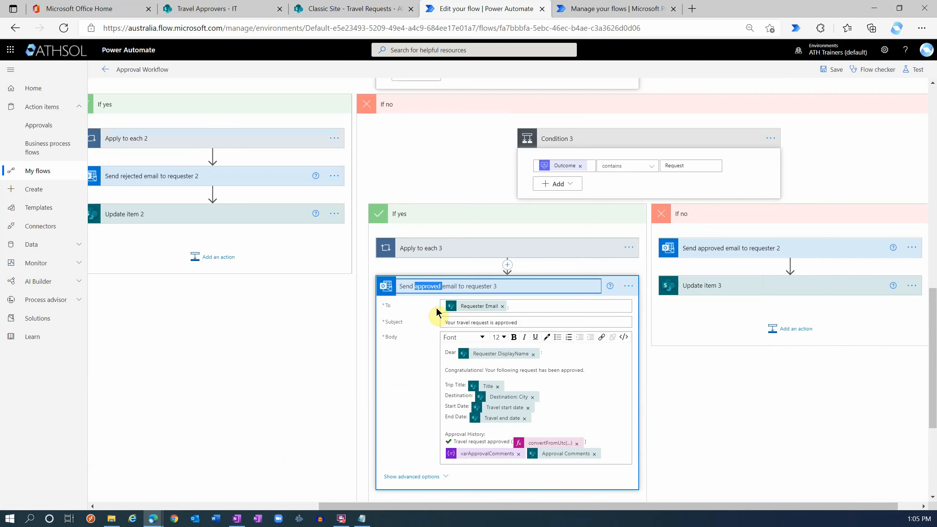
text(request for change)
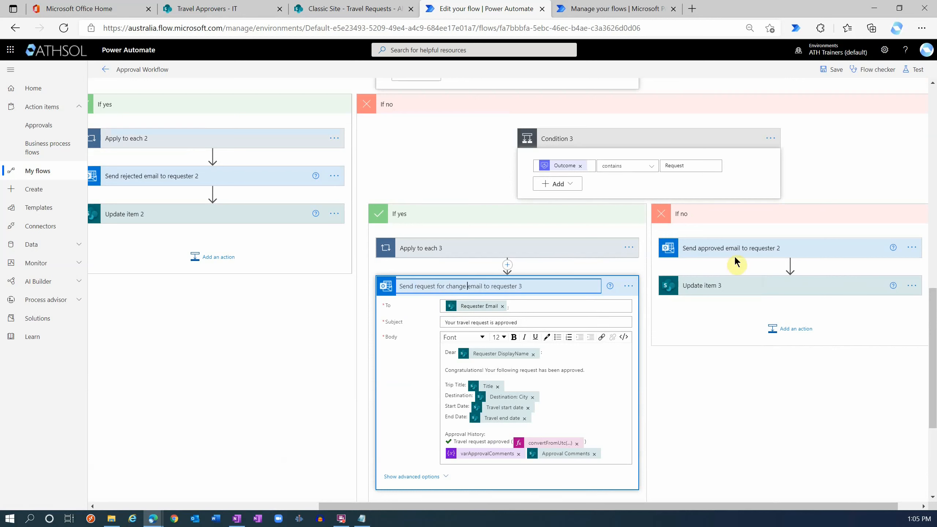
Rename the email action in the If no branch of Condition 3 to "Send cancelled email to requester 2"
click(912, 247)
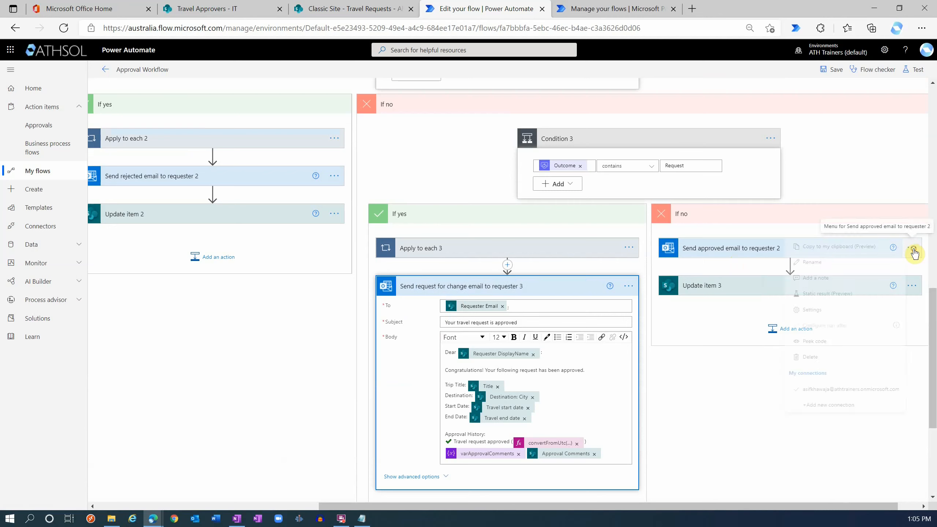
click(808, 263)
double_click(711, 248)
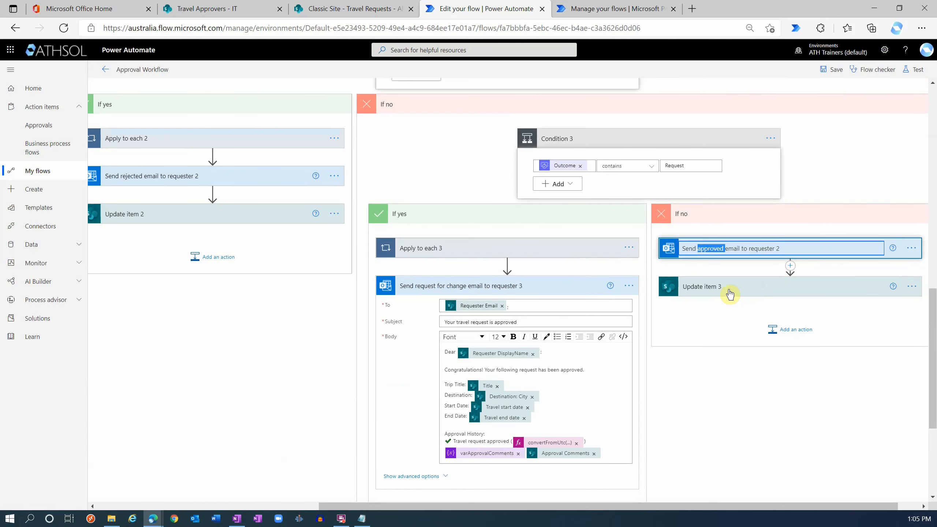
text(cancelled)
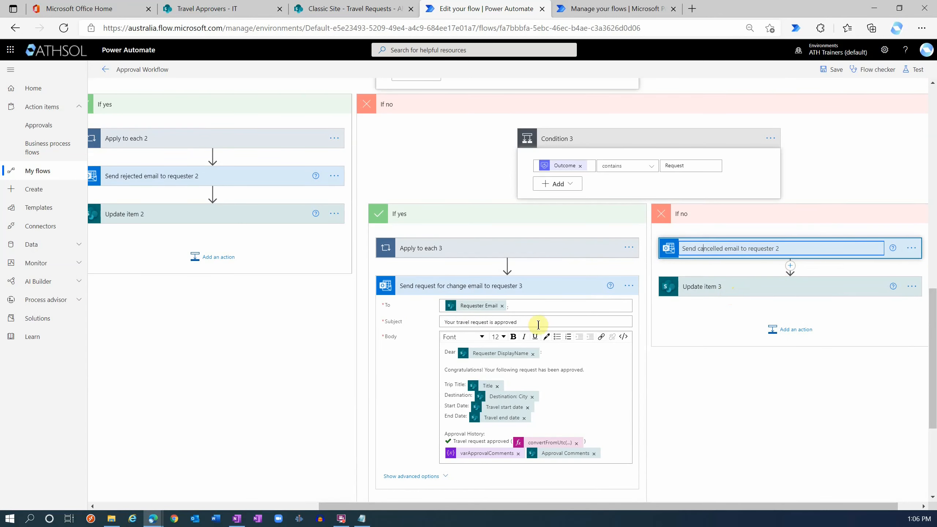
Set the subject of the request for change email to "Your travel request needs more information"
click(521, 306)
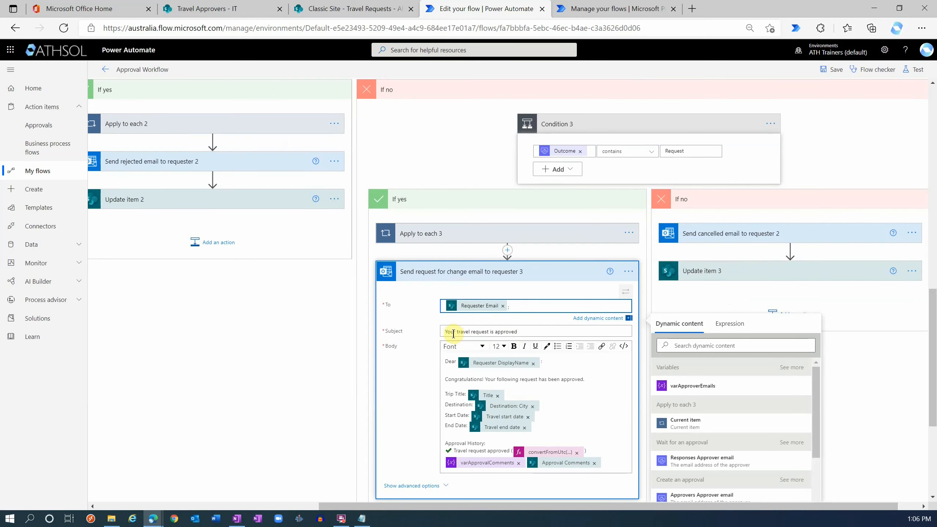
click(518, 331)
key(BackSpace)
key(BackSpace)
key(BackSpace)
key(BackSpace)
key(BackSpace)
key(BackSpace)
key(BackSpace)
key(BackSpace)
key(BackSpace)
key(BackSpace)
key(BackSpace)
text(needs)
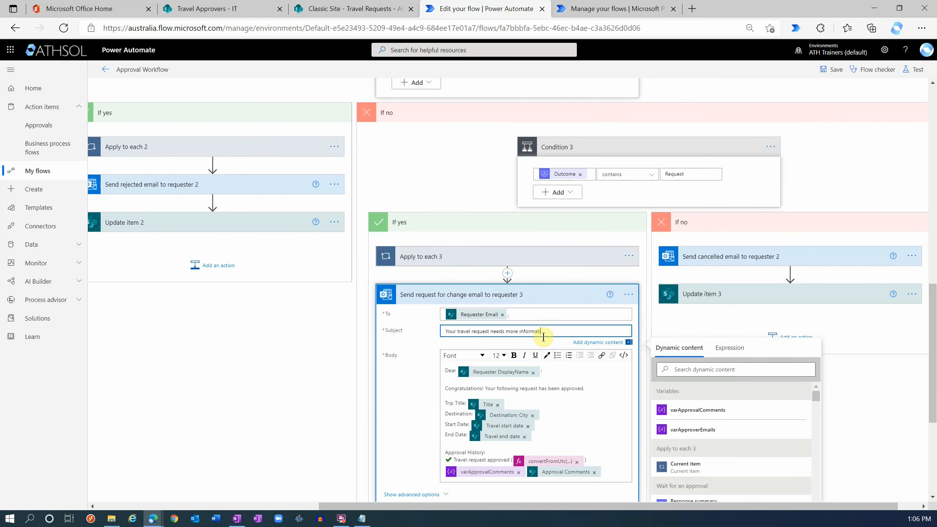
Replace the congratulations sentence in the request for change email body with "Approvers have requested for more information."
scroll(465, 391, down, 2)
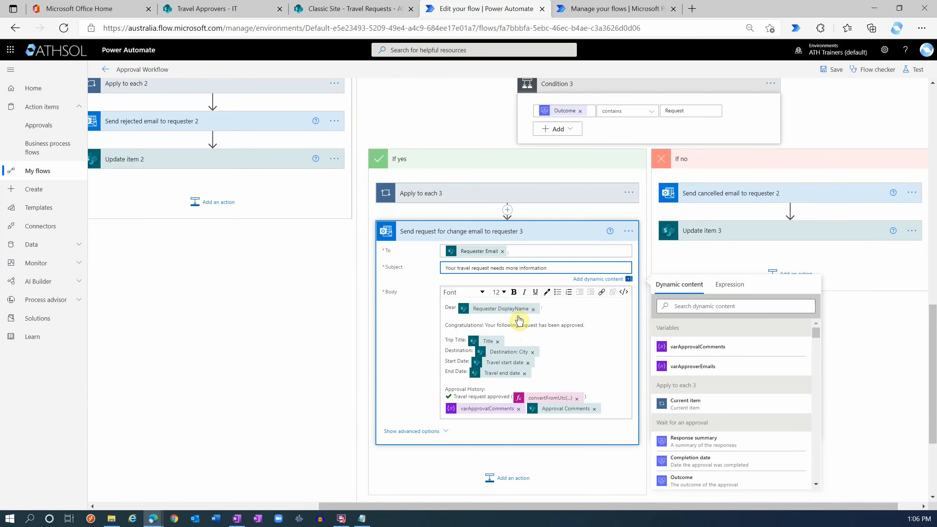
drag(445, 325, 585, 326)
text(Approvers have requested for more information)
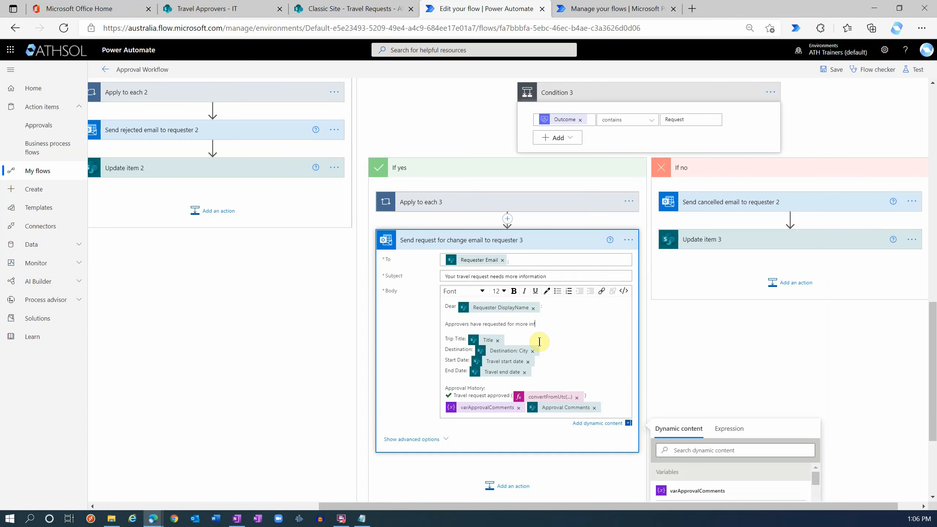
scroll(539, 342, down, 3)
text(.)
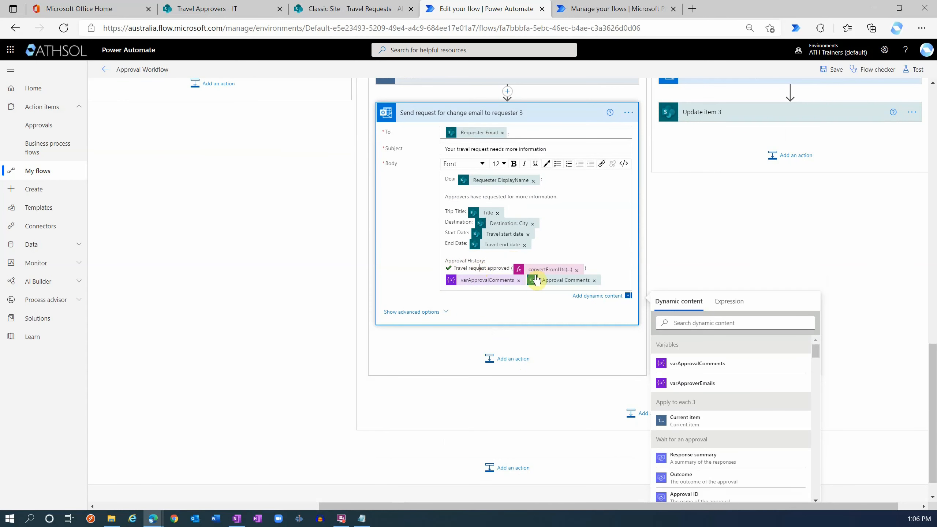
Change the email's Approval History line to a stopwatch emoji followed by "Travel request needs more info", keeping the timestamp expression
key(Home)
key(Delete)
key(Delete)
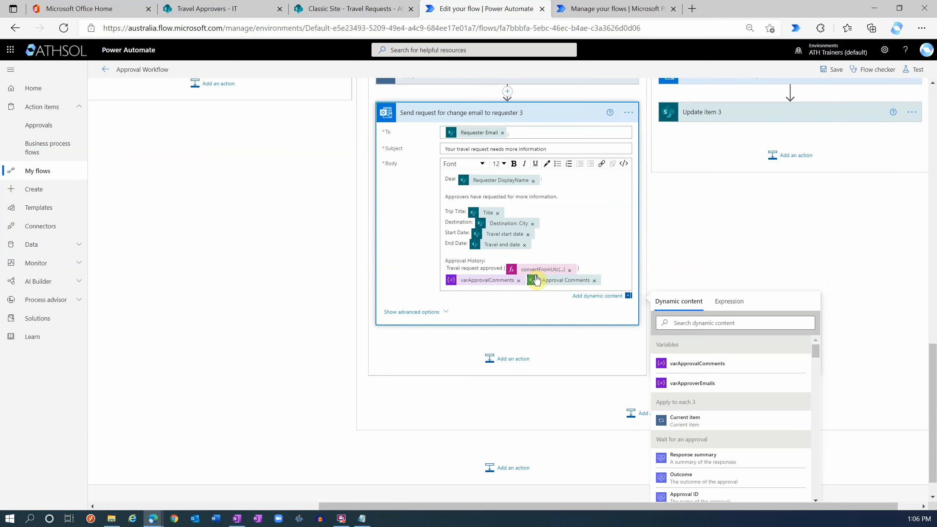
key(super+period)
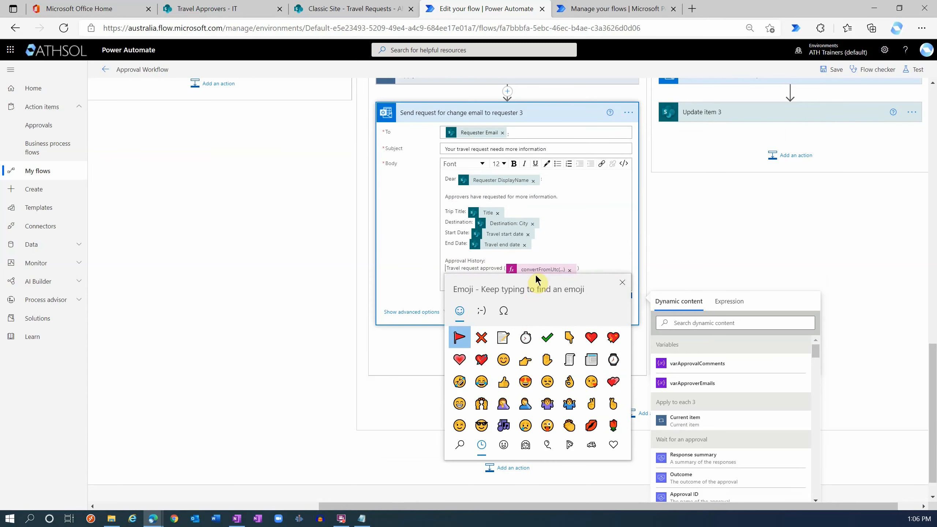
click(525, 337)
click(460, 271)
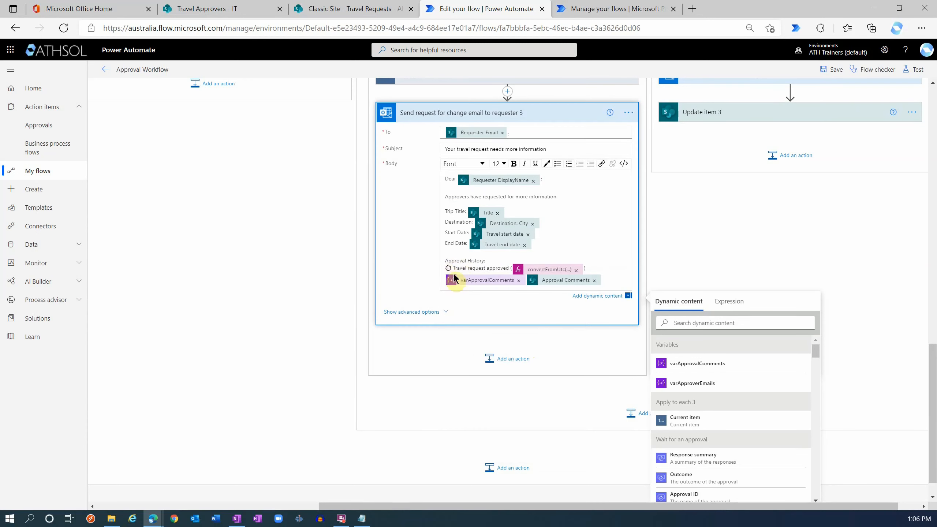
double_click(495, 269)
text(needs more info)
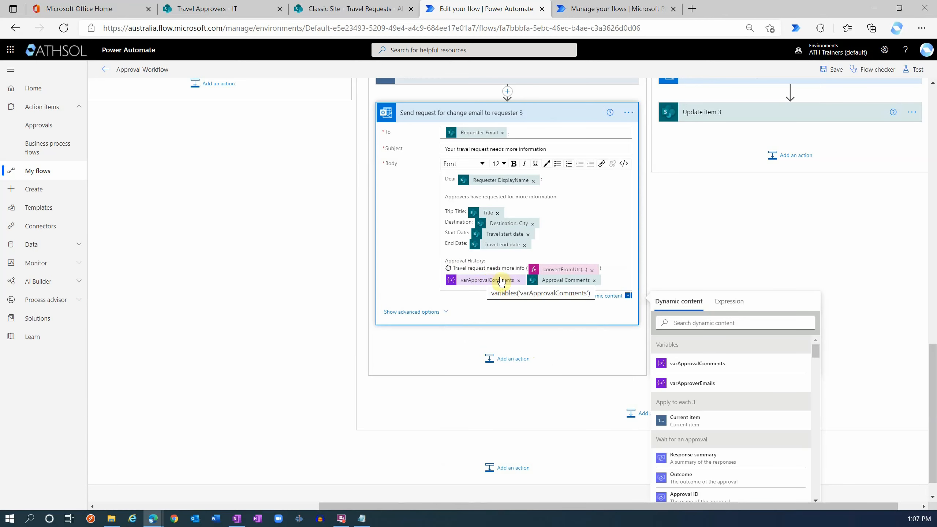
Expand the Apply to each 3 loop and review its contents together with the request for change email
scroll(499, 259, up, 6)
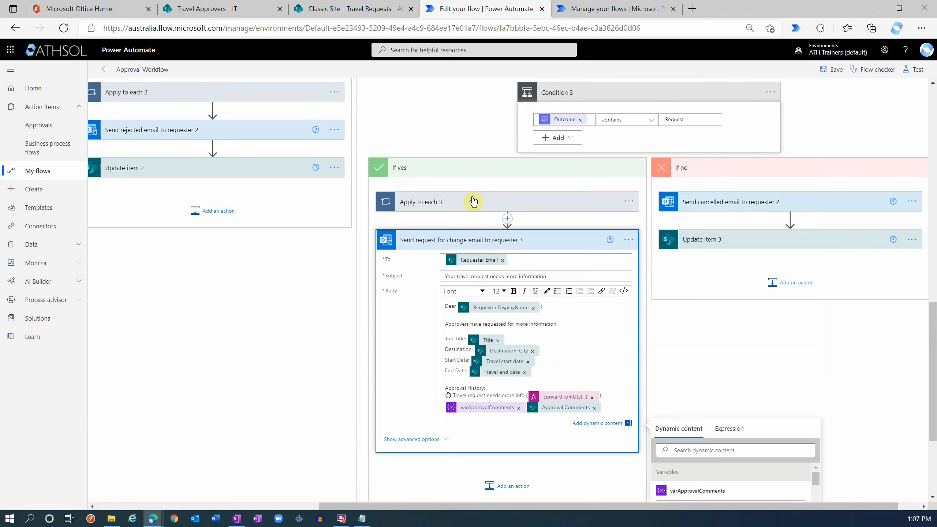
click(474, 204)
scroll(453, 303, down, 5)
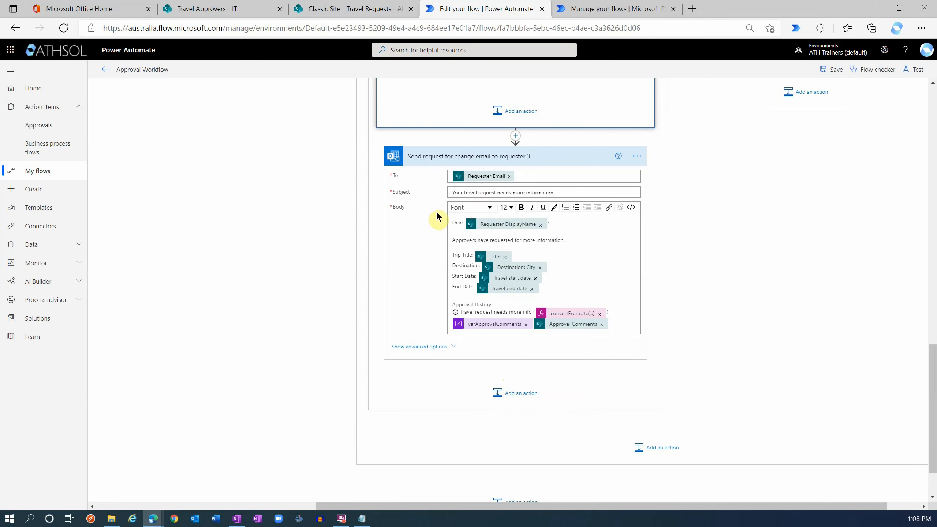
scroll(436, 216, up, 5)
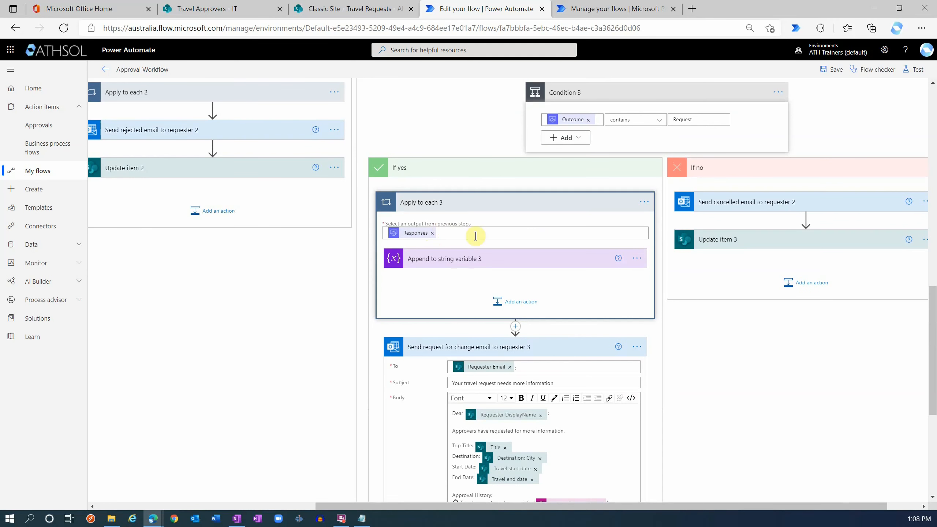
scroll(468, 251, down, 5)
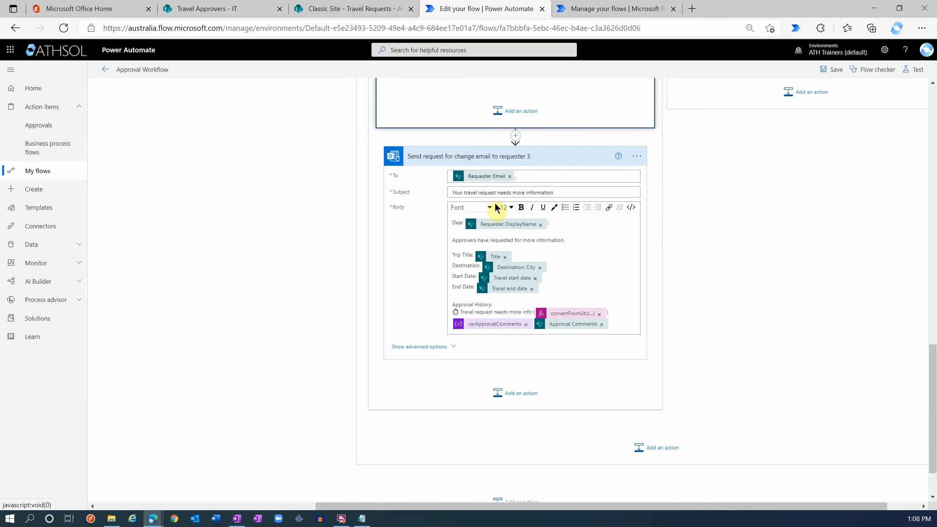
Add the copied Update item action after the request for change email in the If yes branch of Condition 3
scroll(417, 309, down, 2)
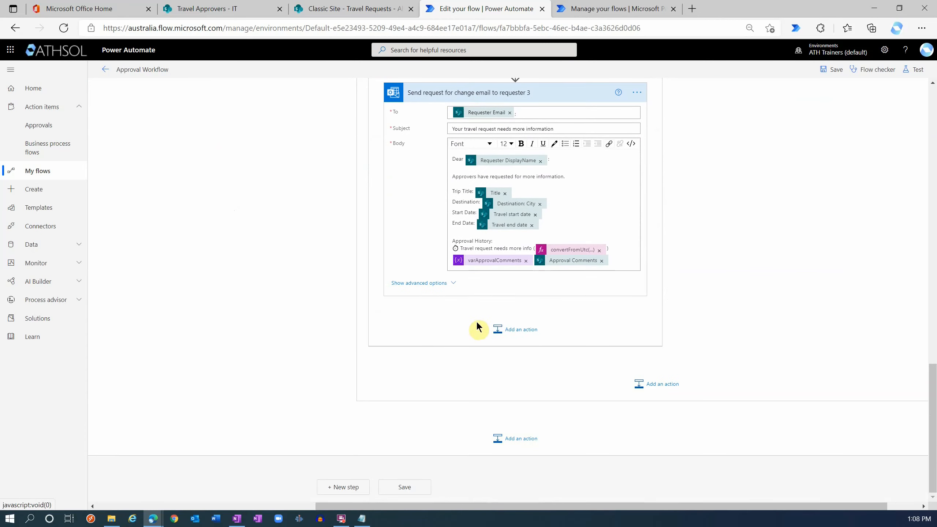
click(508, 330)
click(517, 150)
scroll(516, 148, up, 4)
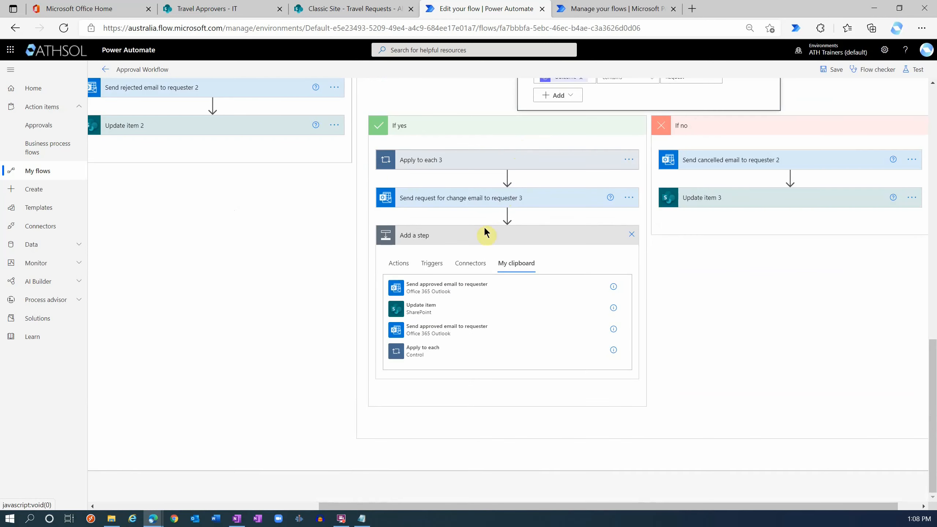
click(434, 314)
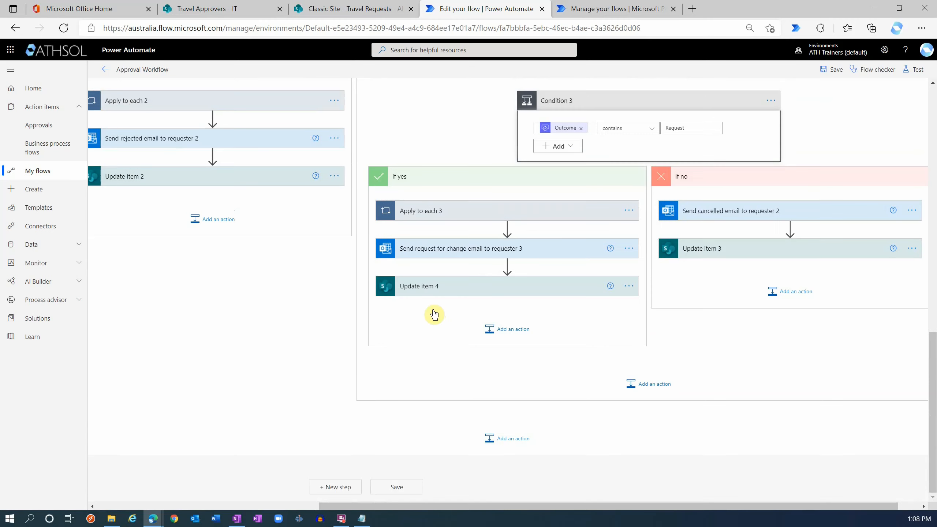
Set the Status Value of Update item 4 to Pending
click(522, 294)
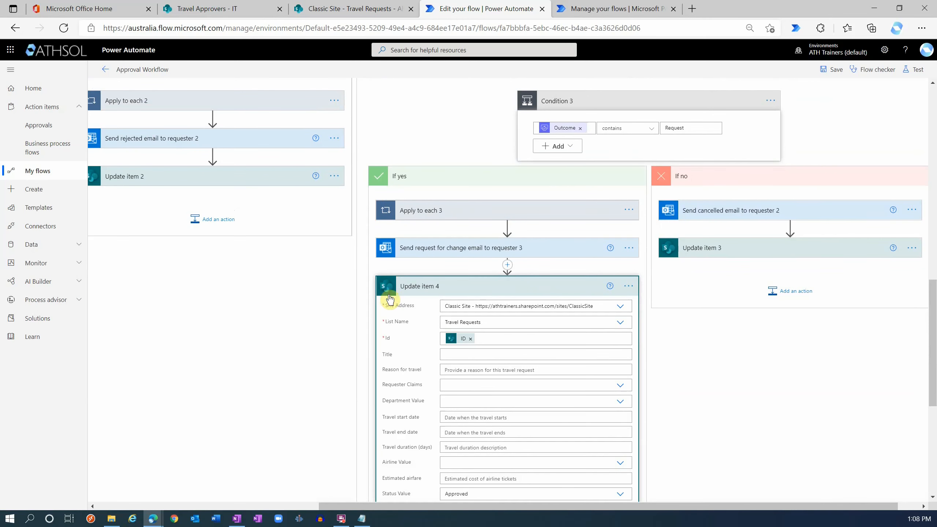
scroll(479, 333, down, 1)
scroll(462, 326, down, 2)
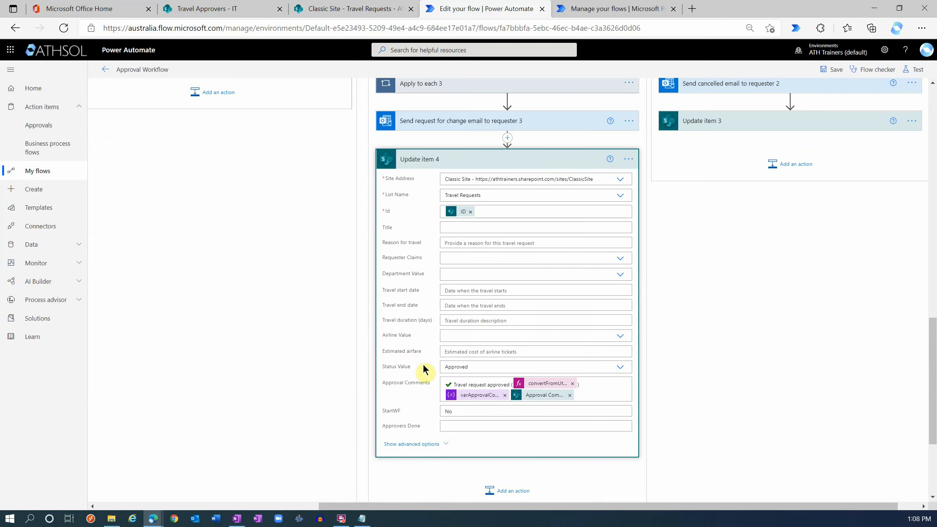
click(487, 367)
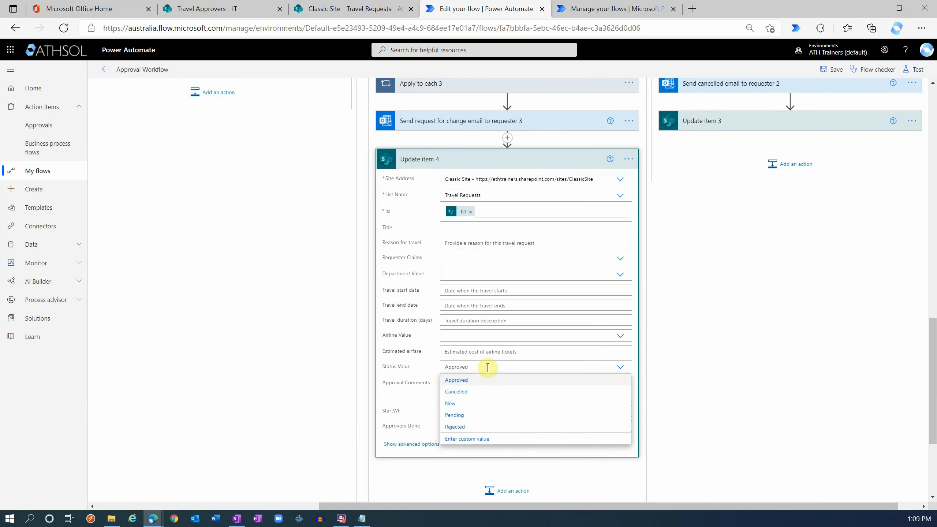
click(464, 418)
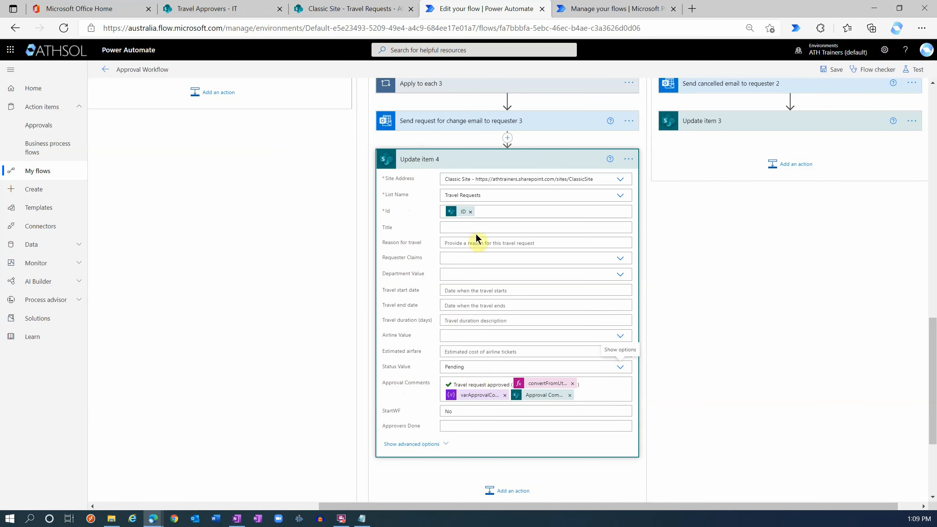
Replace the Approval Comments in Update item 4 with the "Travel request needs more info" history lines copied from the request for change email
scroll(475, 232, up, 2)
click(468, 186)
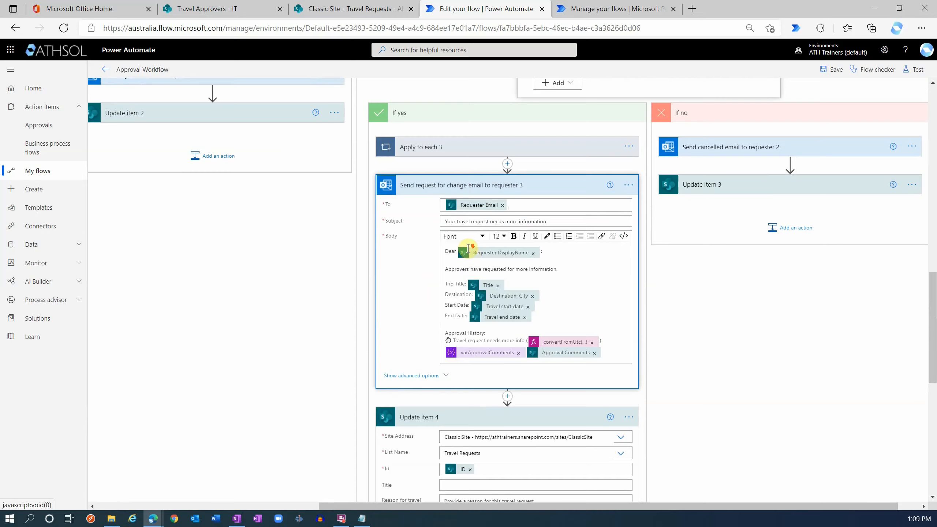
scroll(469, 236, down, 4)
click(605, 226)
shift+click(447, 214)
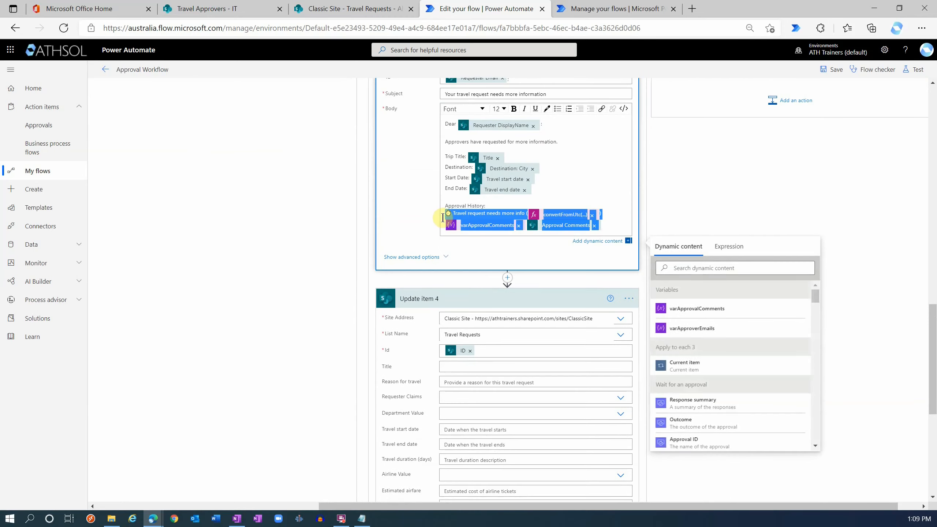
scroll(479, 253, down, 8)
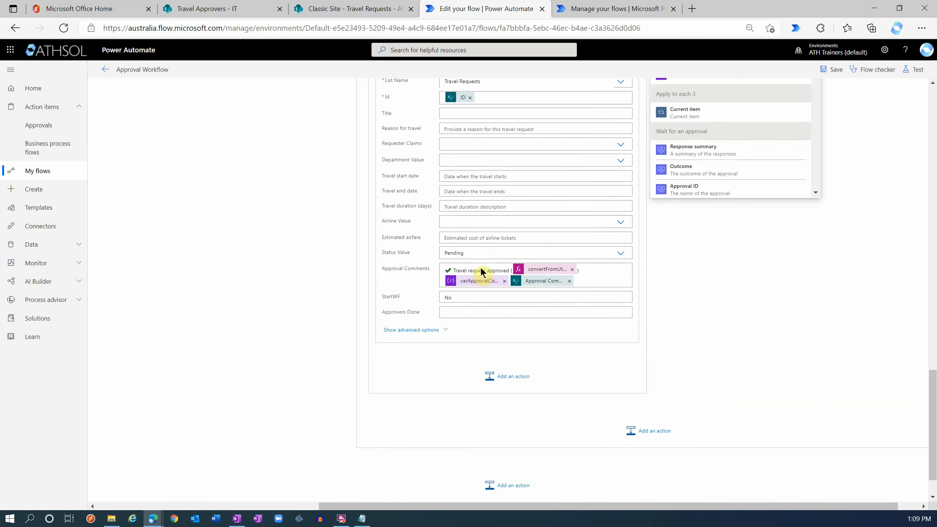
click(596, 279)
shift+click(443, 275)
drag(443, 275, 447, 272)
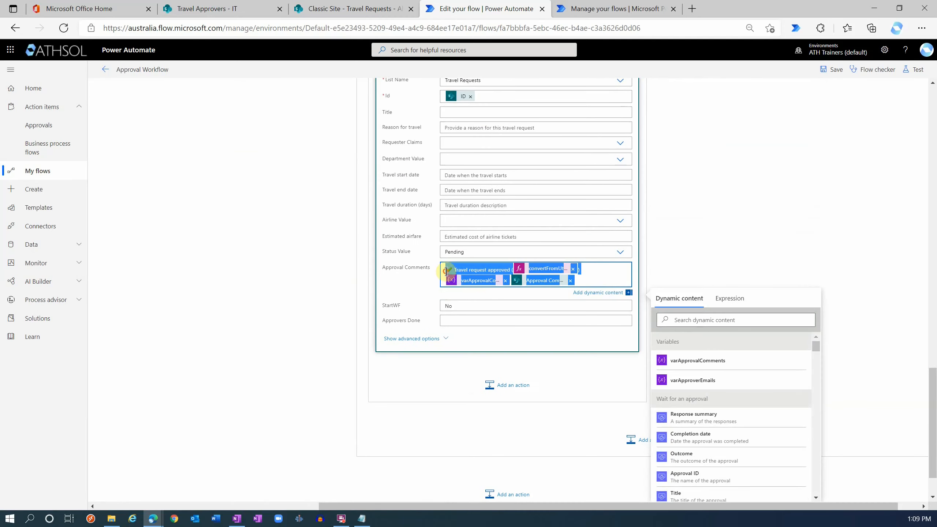
key(Delete)
text(⏱ Travel request needs more info ( convertFromUt... ) varApprovalCo... Approval Com...)
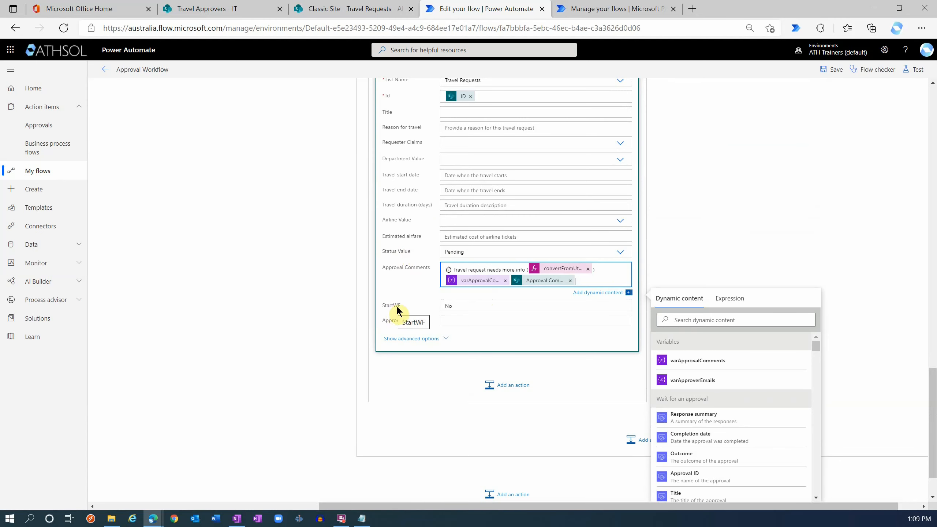
Set the StartWF value of Update item 4 to Yes
scroll(426, 266, up, 3)
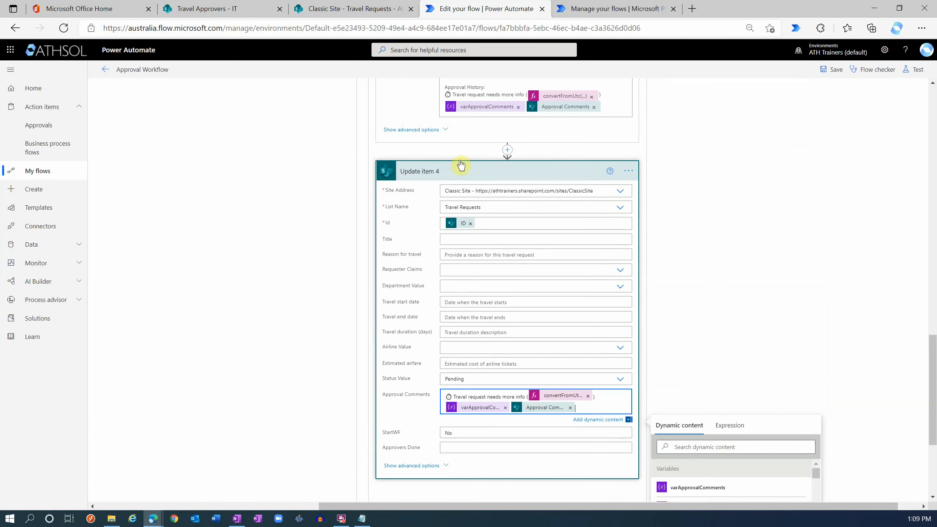
scroll(409, 314, down, 1)
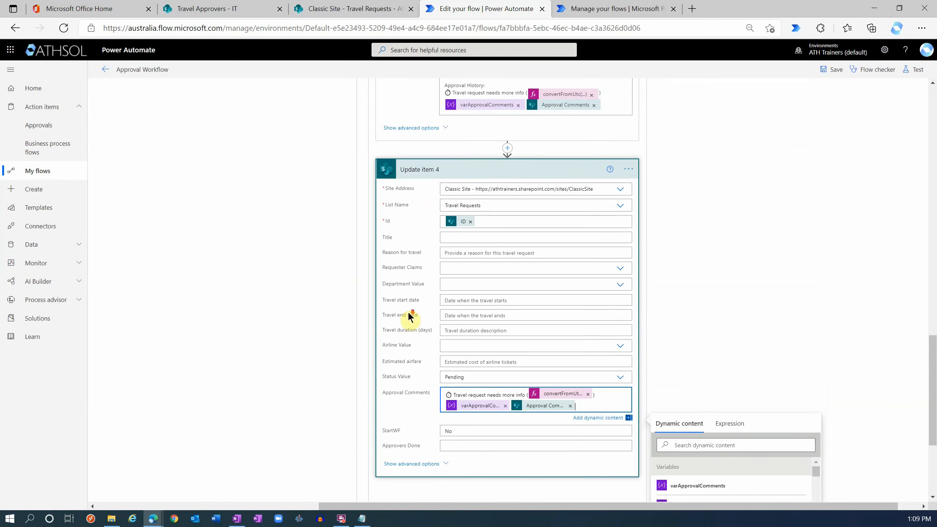
scroll(409, 313, down, 3)
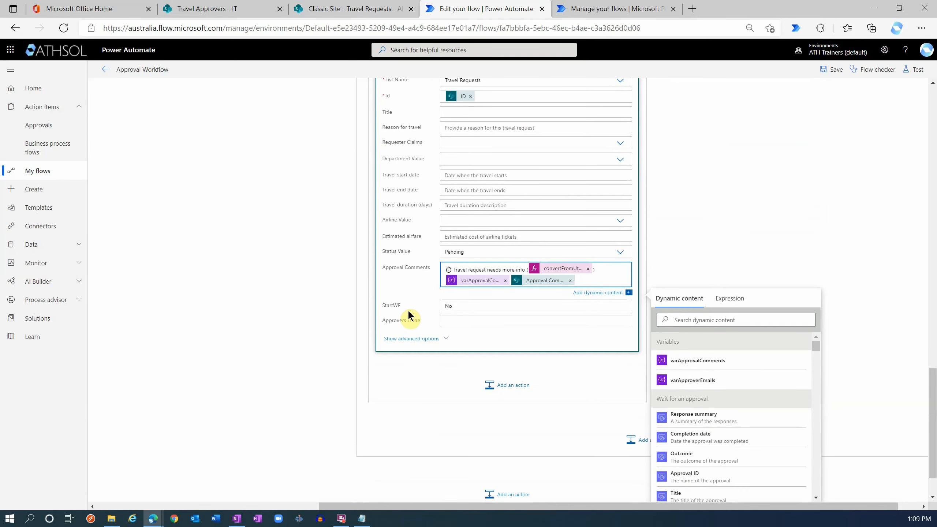
click(457, 306)
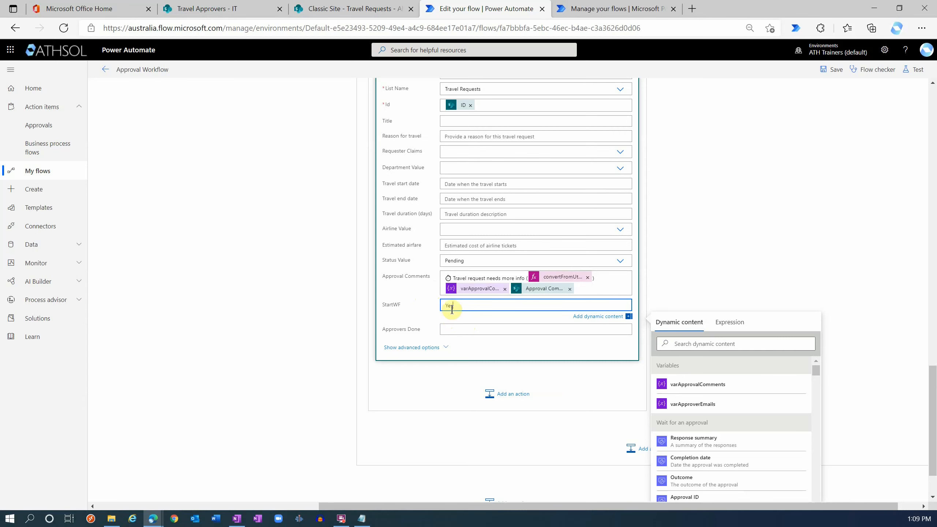
scroll(453, 317, up, 5)
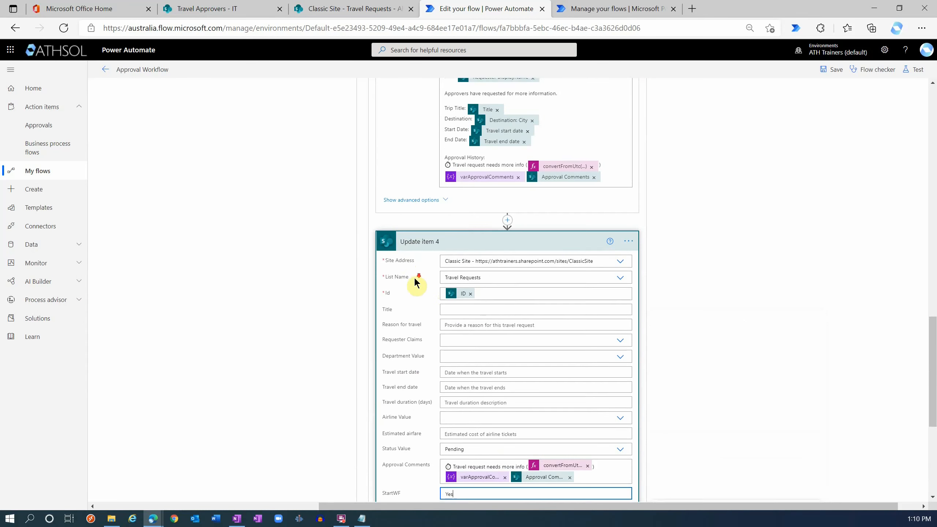
scroll(476, 210, down, 2)
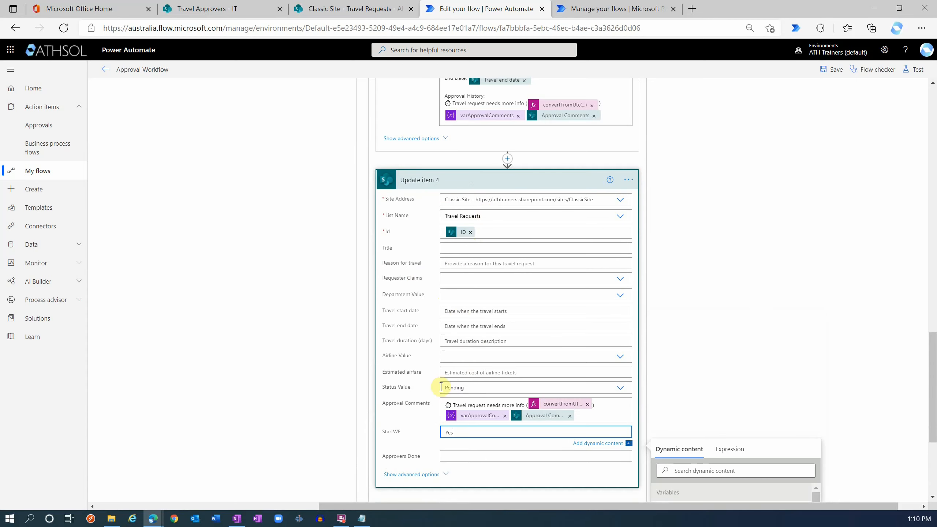
scroll(421, 369, down, 3)
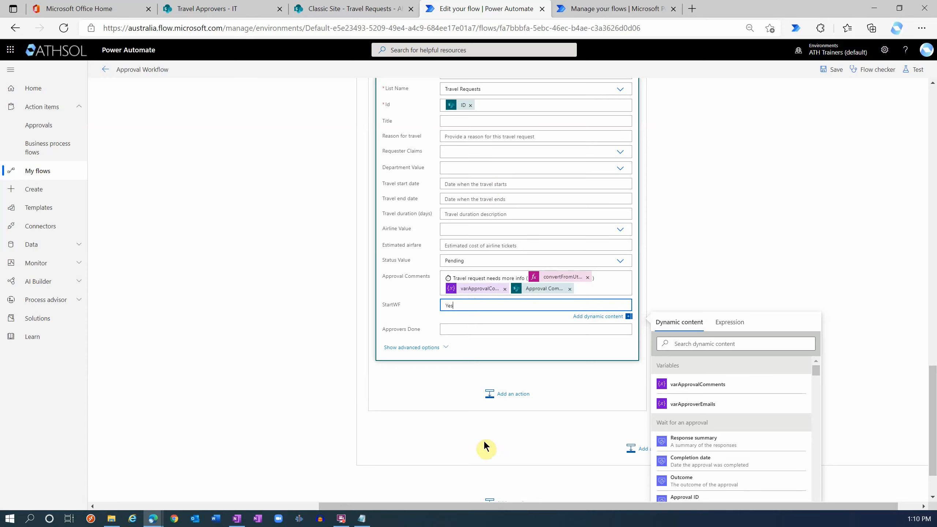
Review the StartWF and Status trigger conditions in the settings of the "When an item or a file is modified" trigger, and close them without changes
scroll(483, 455, up, 15)
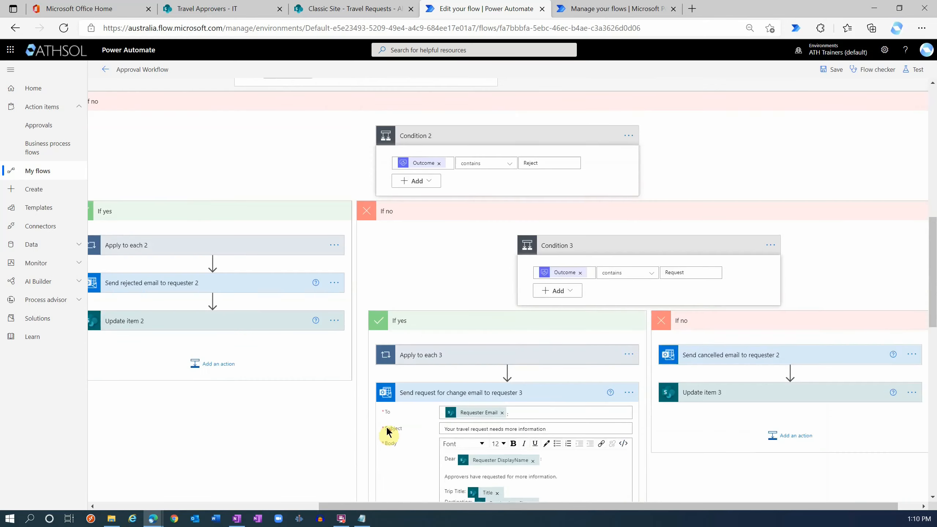
scroll(439, 415, up, 3)
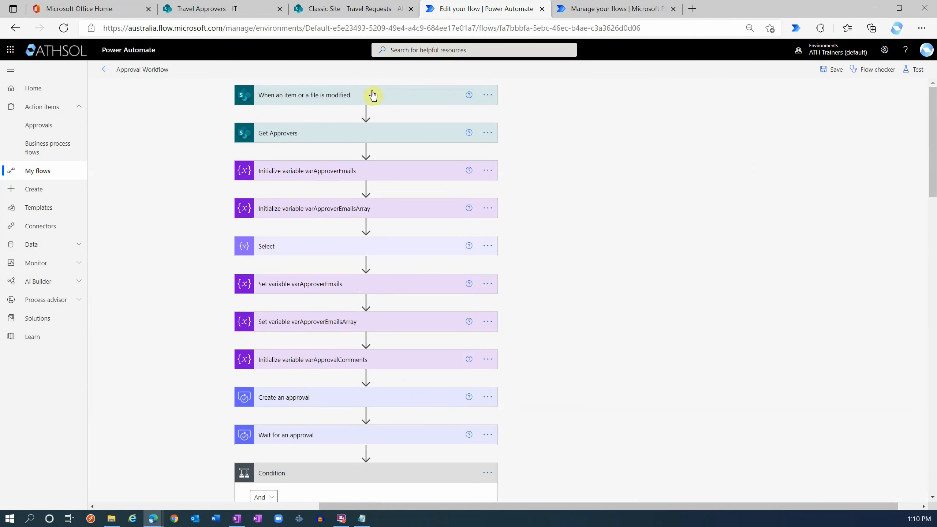
click(399, 95)
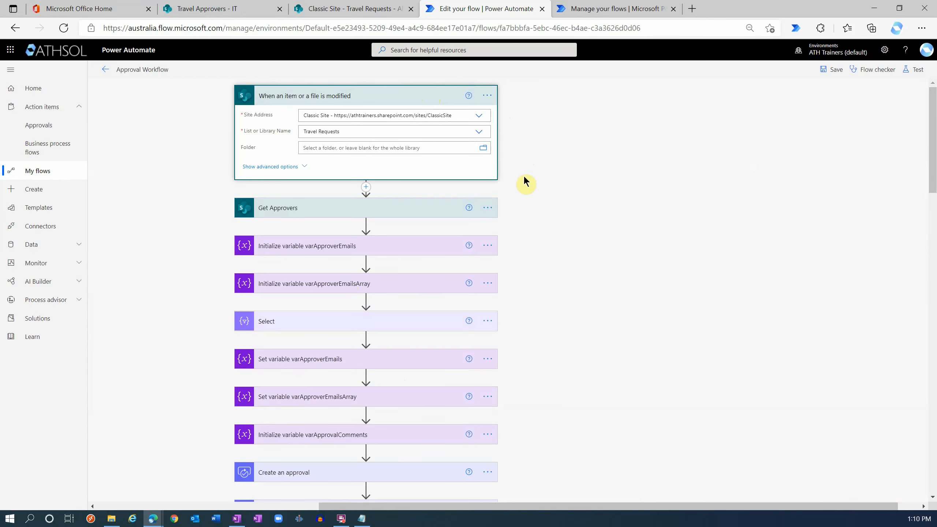
click(487, 96)
click(539, 162)
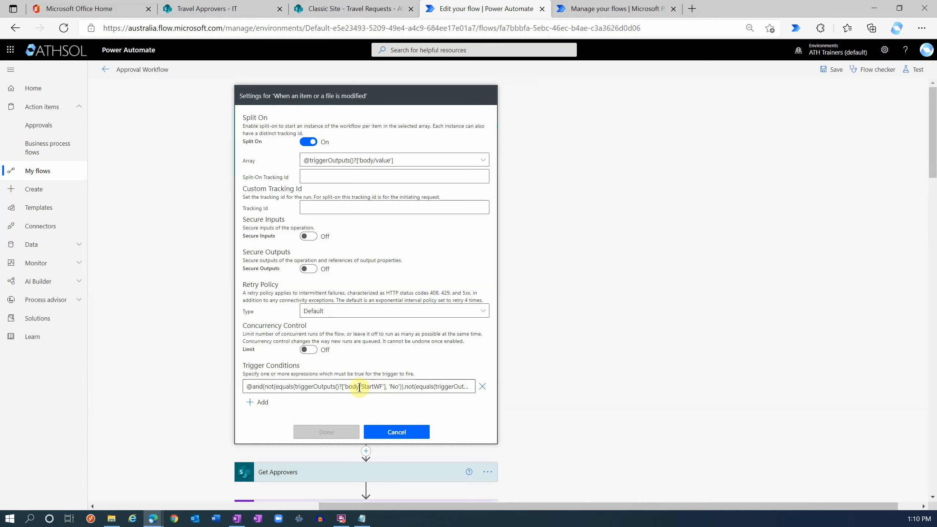
drag(265, 387, 300, 387)
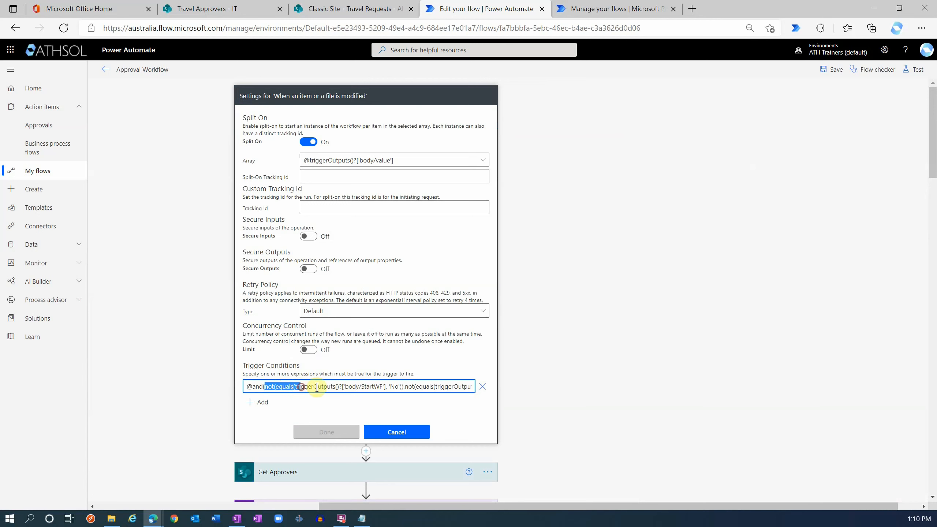
click(392, 387)
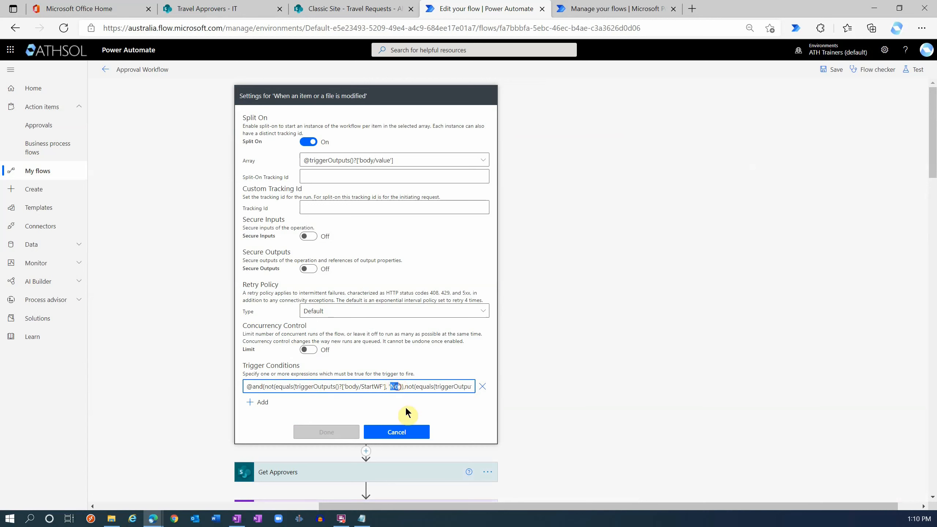
click(394, 386)
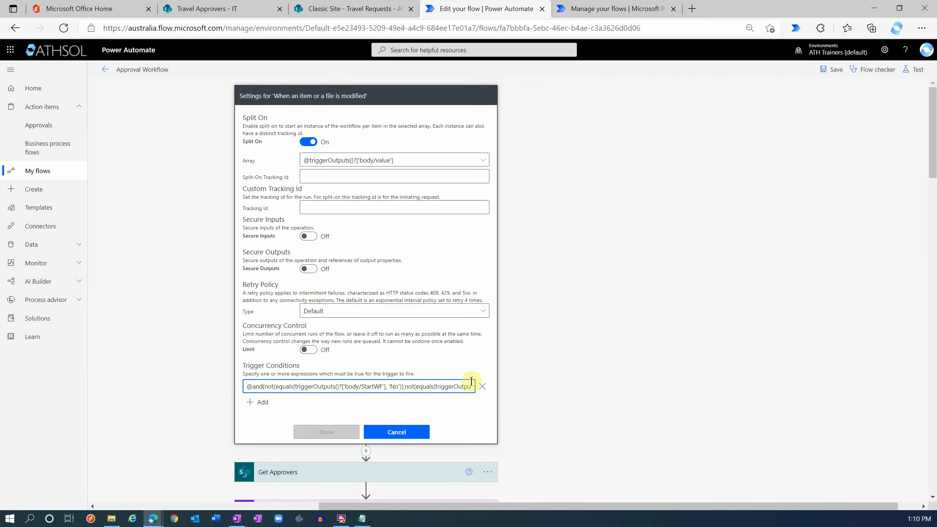
key(End)
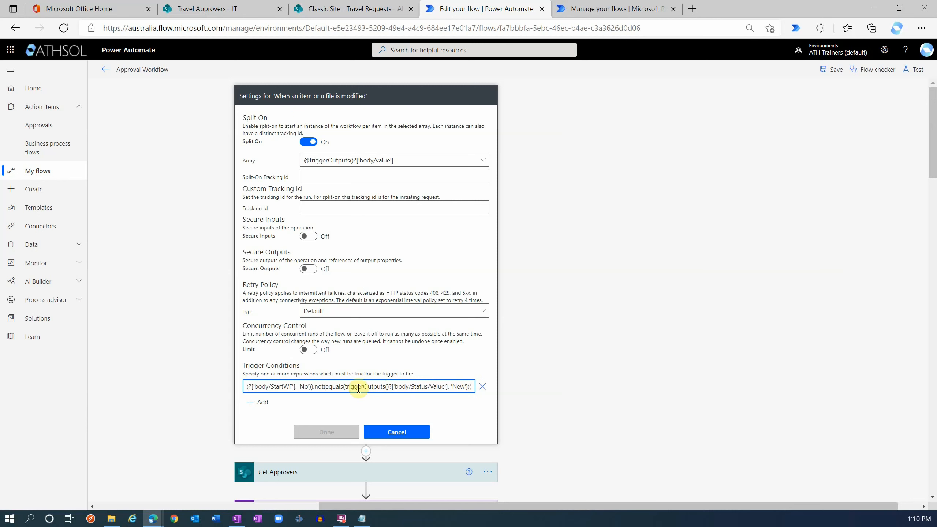
drag(411, 387, 429, 386)
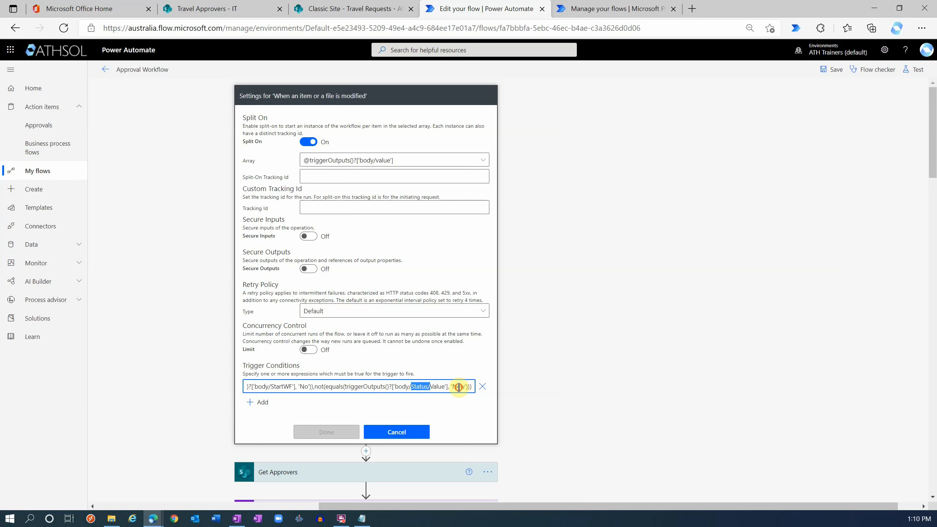
click(459, 387)
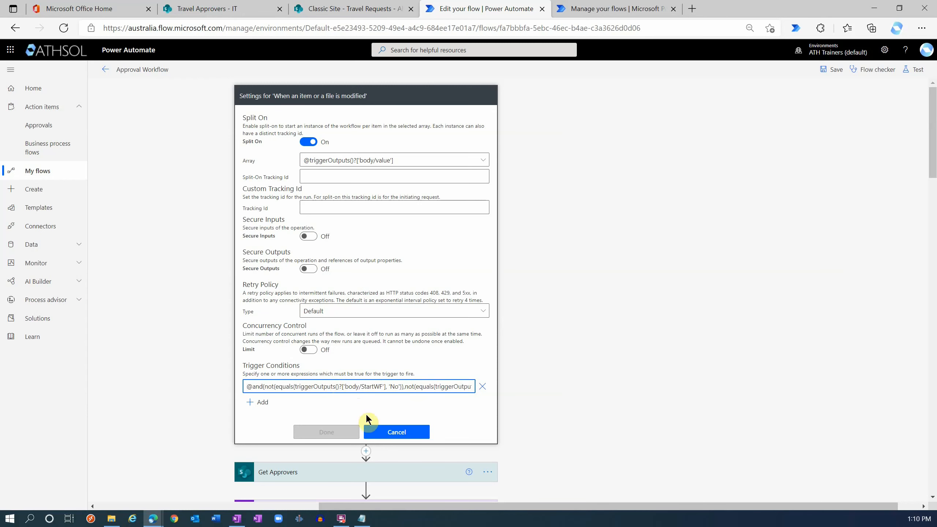
click(392, 435)
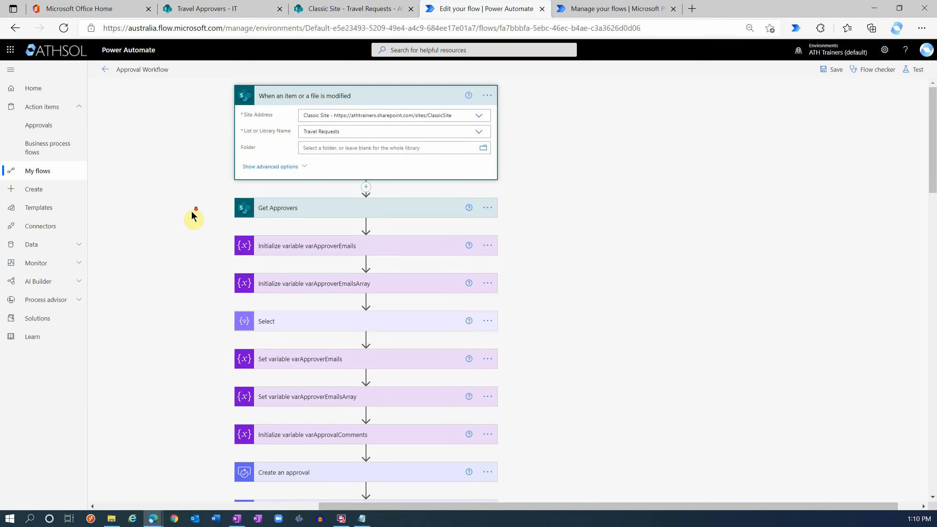
Re-enter the semicolon after the varApproverEmails variable in the Assigned to value of Create an approval, and collapse the action
scroll(188, 222, down, 3)
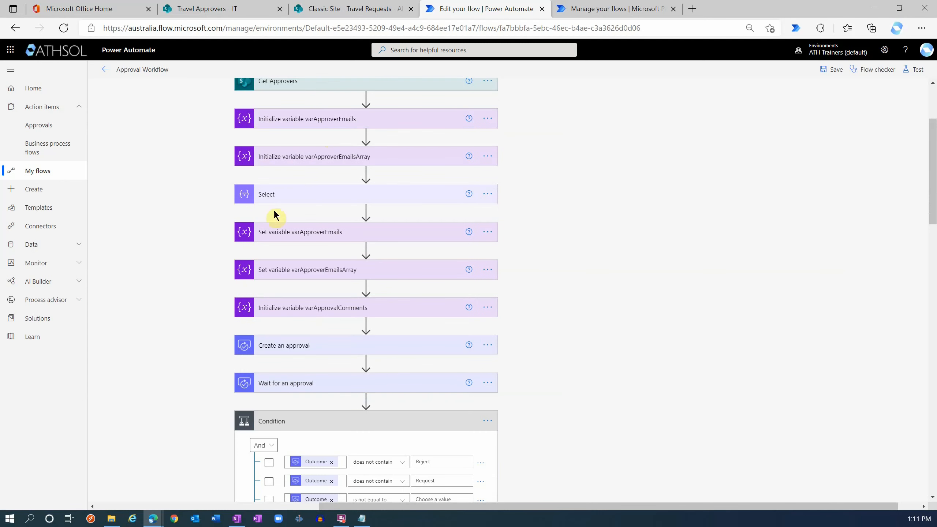
scroll(209, 279, down, 3)
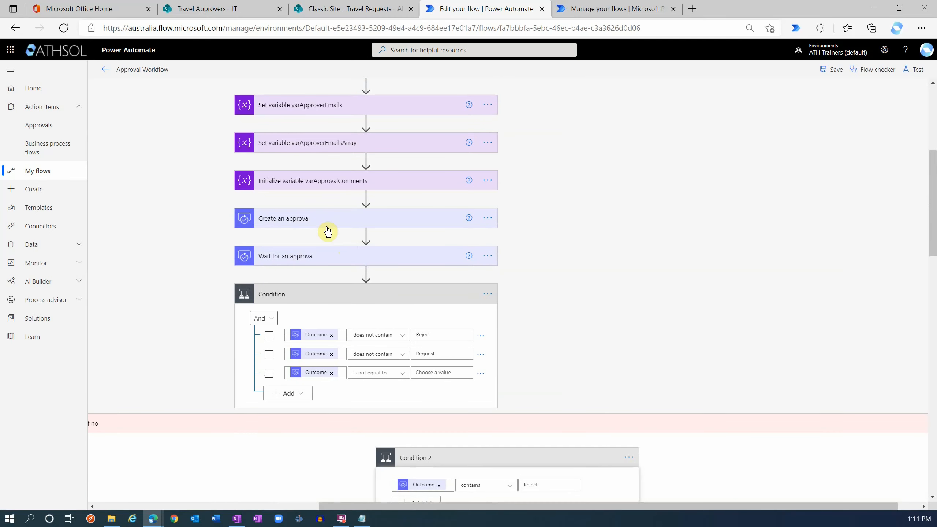
scroll(330, 274, down, 5)
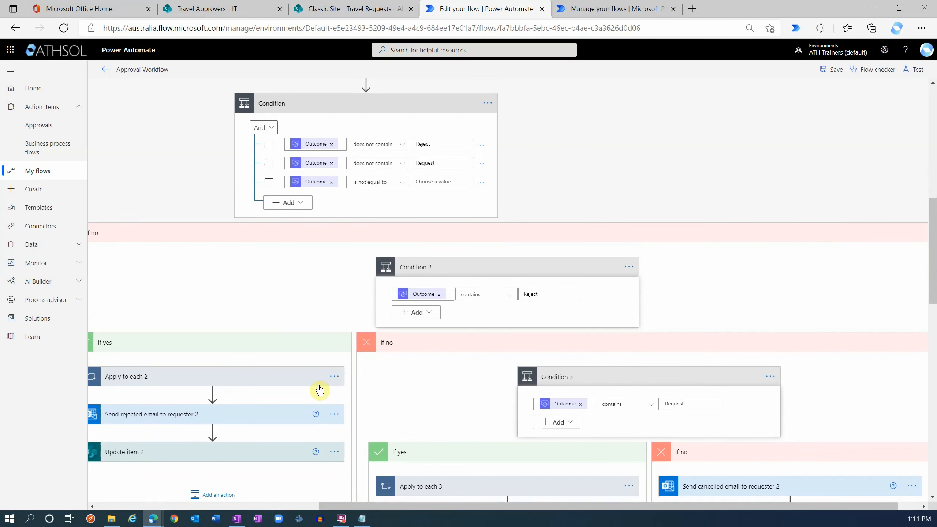
scroll(316, 381, up, 8)
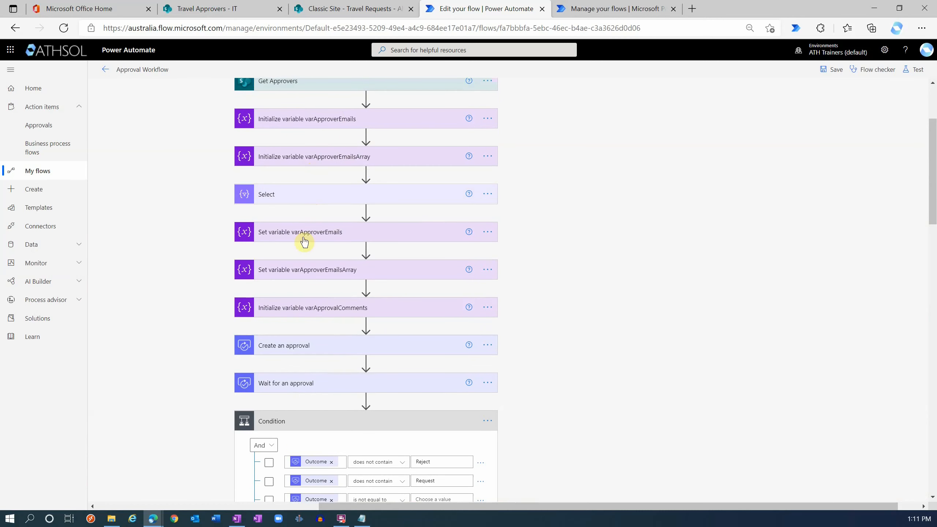
click(325, 353)
scroll(323, 351, down, 3)
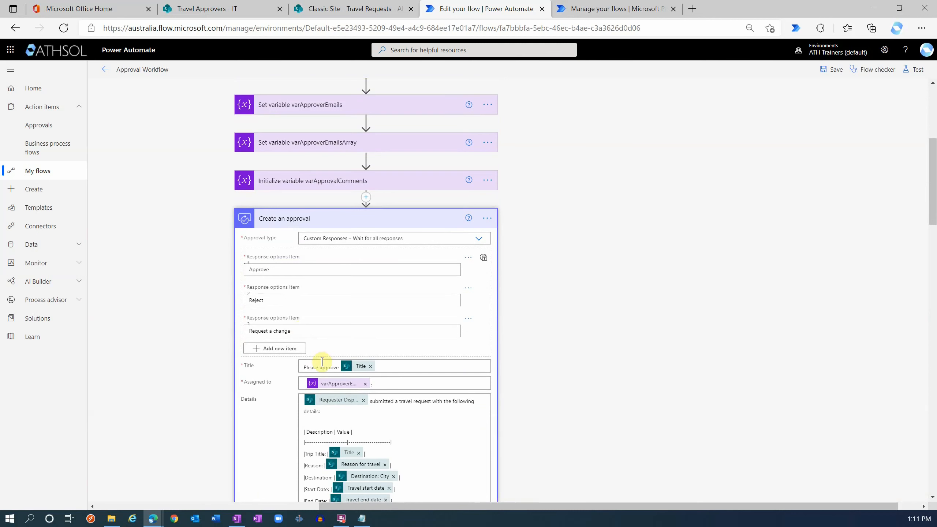
click(383, 384)
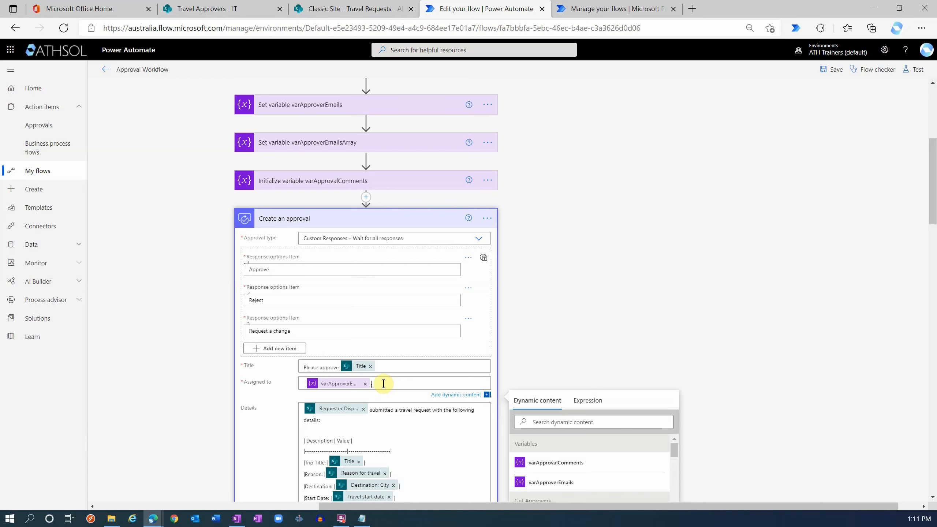
text(;)
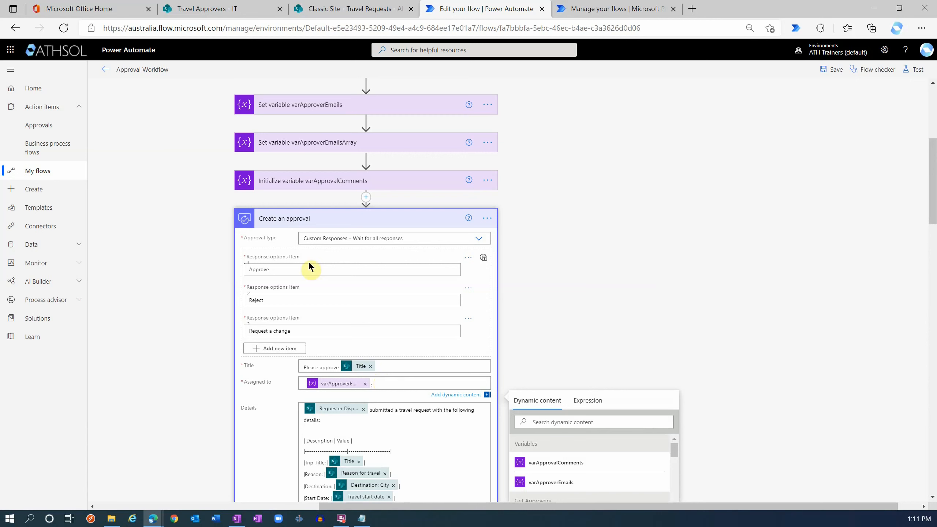
key(BackSpace)
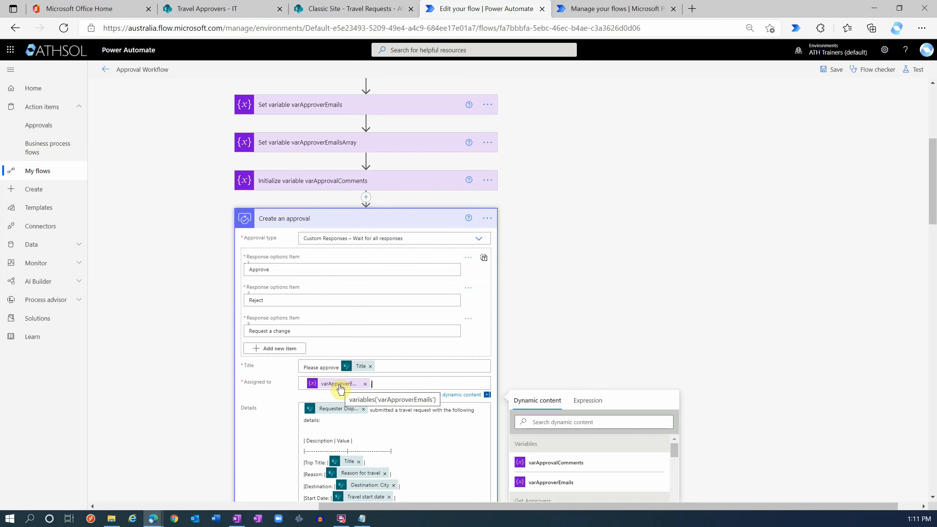
text(;)
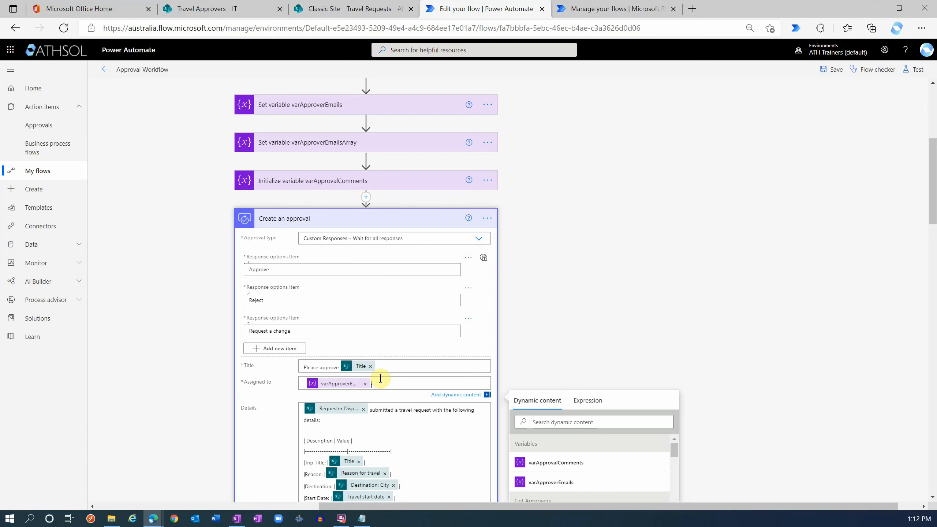
text(;)
click(331, 224)
Review the request for change email and Update item 4 in the If yes branch of Condition 3, and collapse both actions
scroll(318, 370, down, 5)
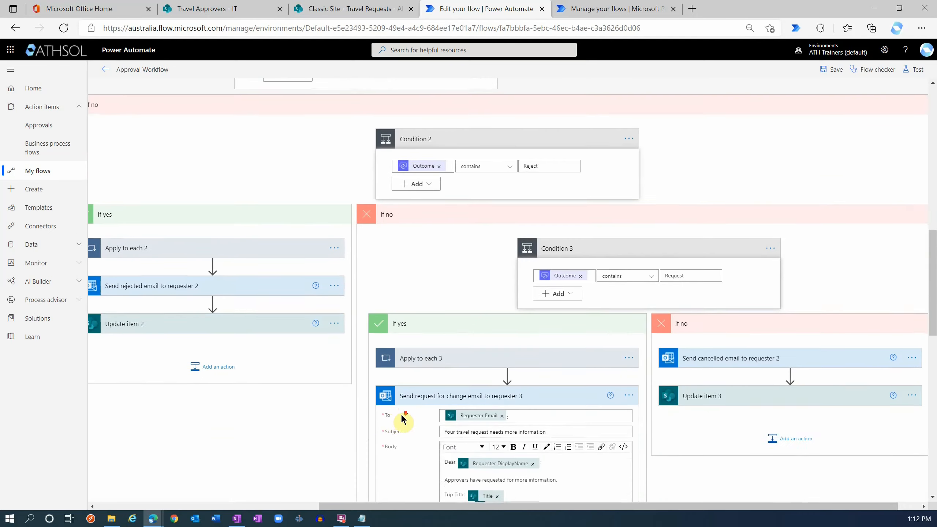
scroll(399, 406, down, 3)
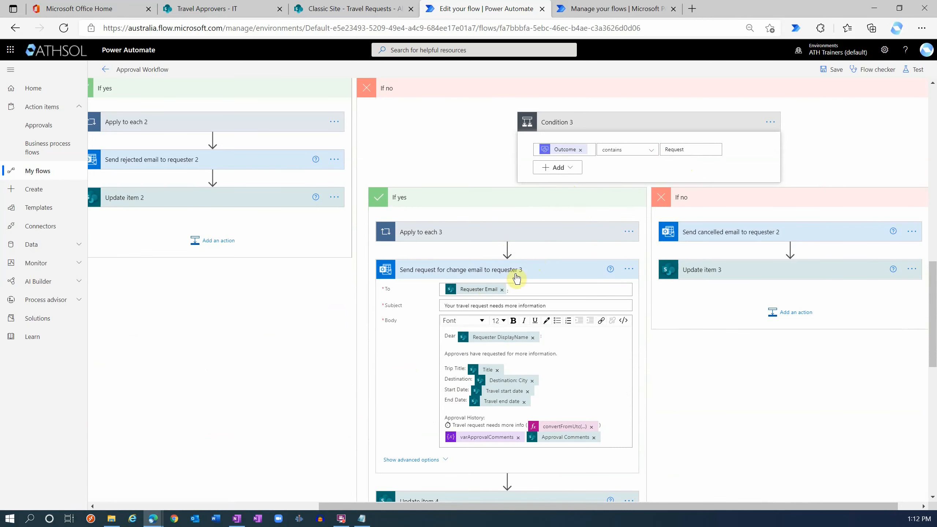
scroll(439, 277, down, 2)
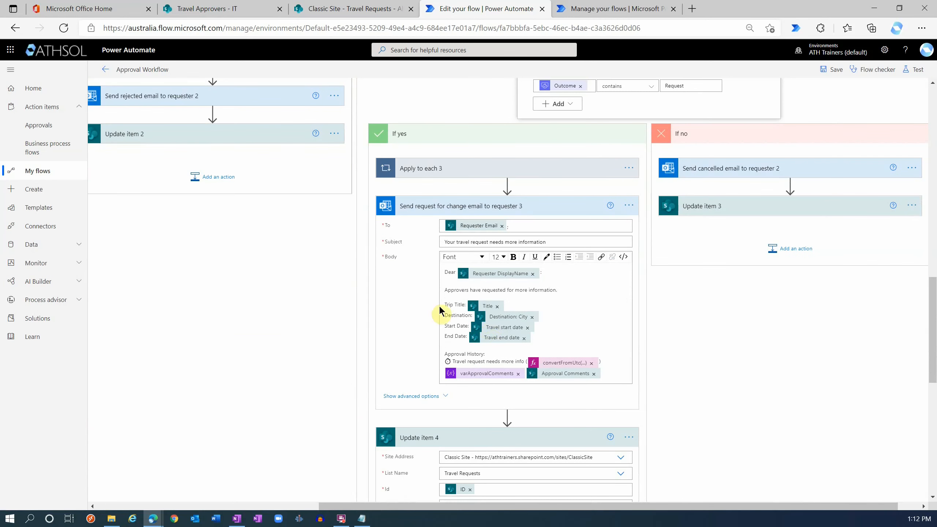
scroll(454, 321, down, 2)
scroll(439, 461, down, 5)
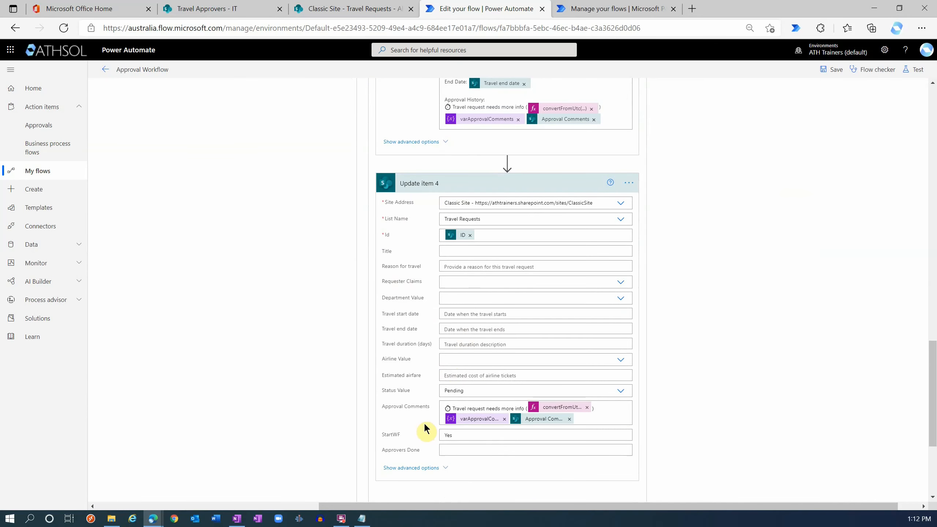
scroll(425, 428, up, 5)
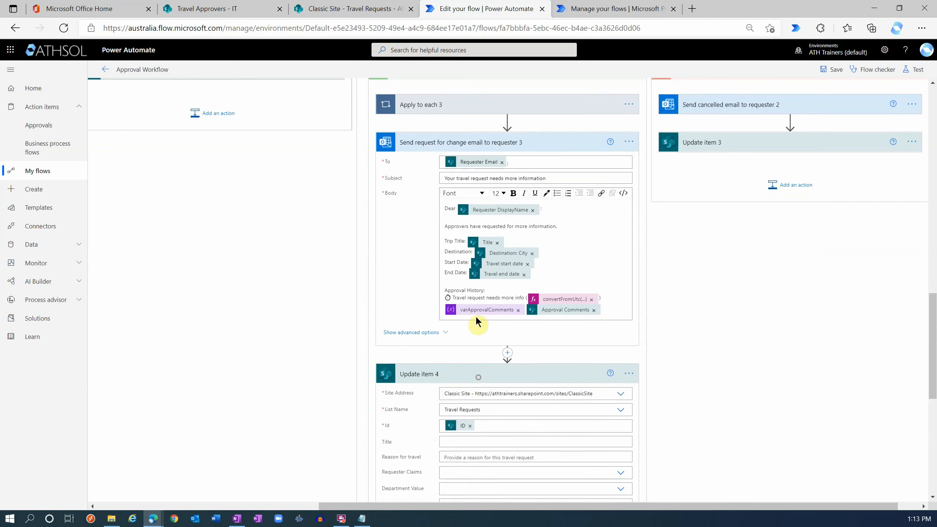
click(475, 143)
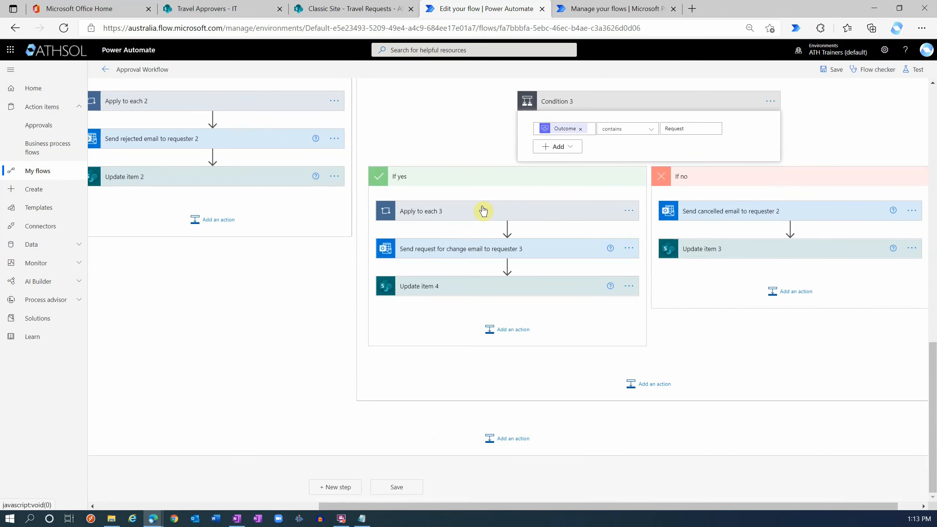
Review Apply to each, Send approved email to requester and Update item in the If yes branch of the first Condition
scroll(320, 406, up, 5)
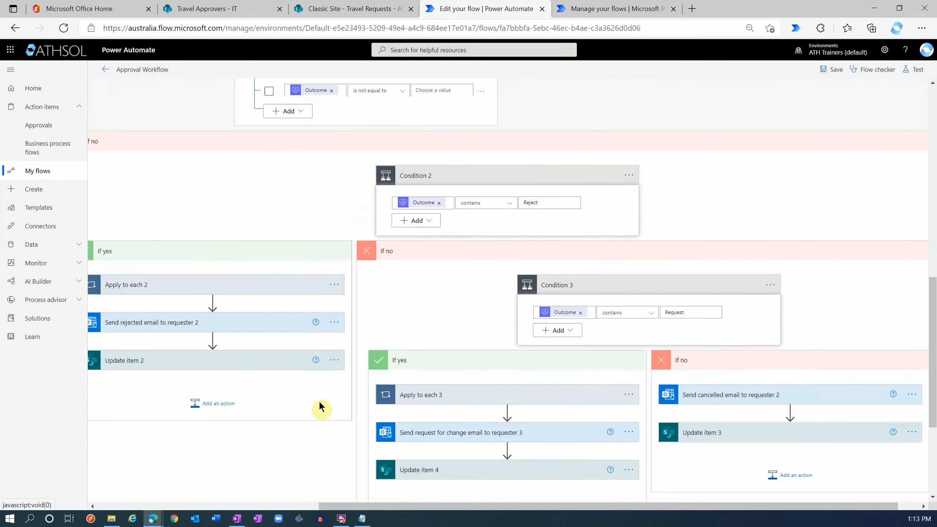
scroll(320, 406, up, 7)
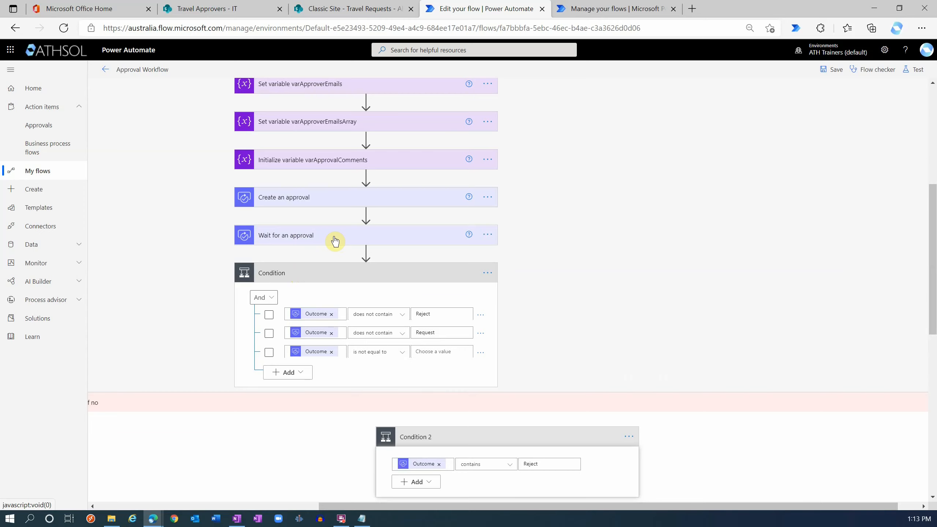
scroll(337, 253, down, 3)
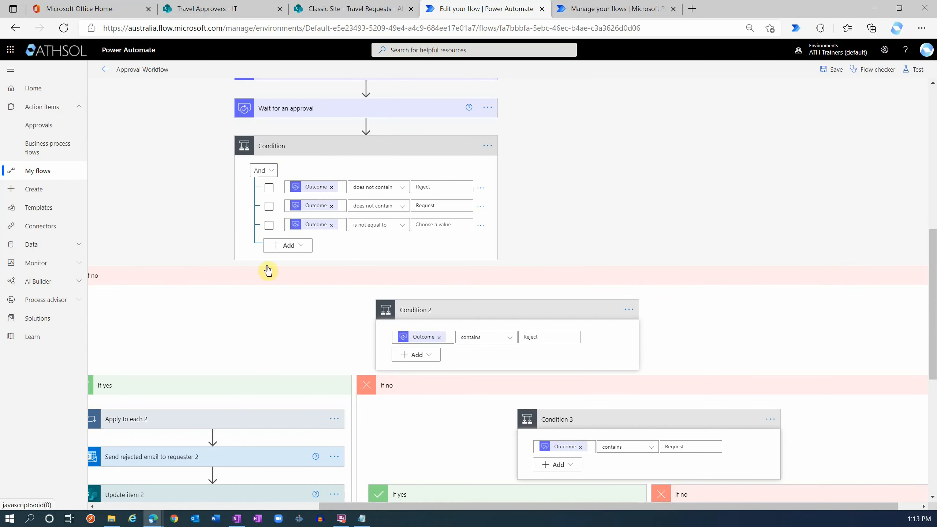
drag(424, 506, 200, 504)
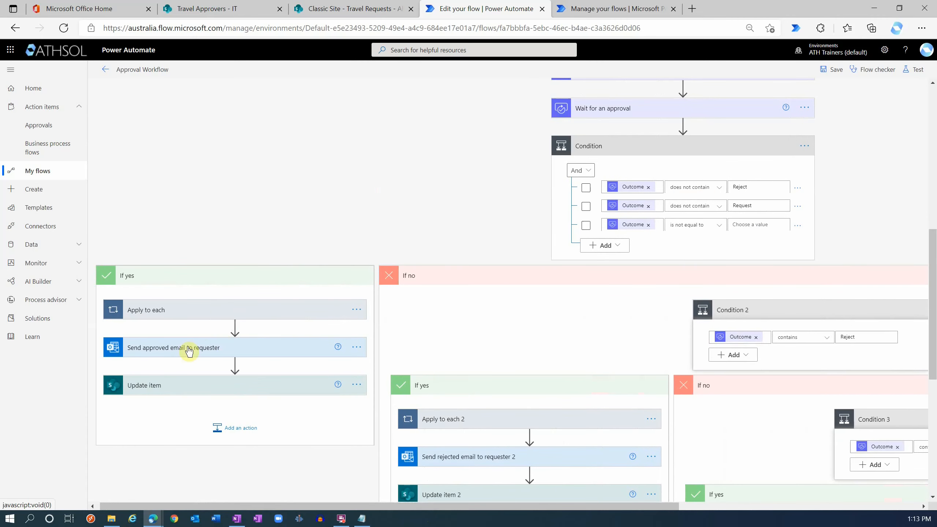
click(185, 310)
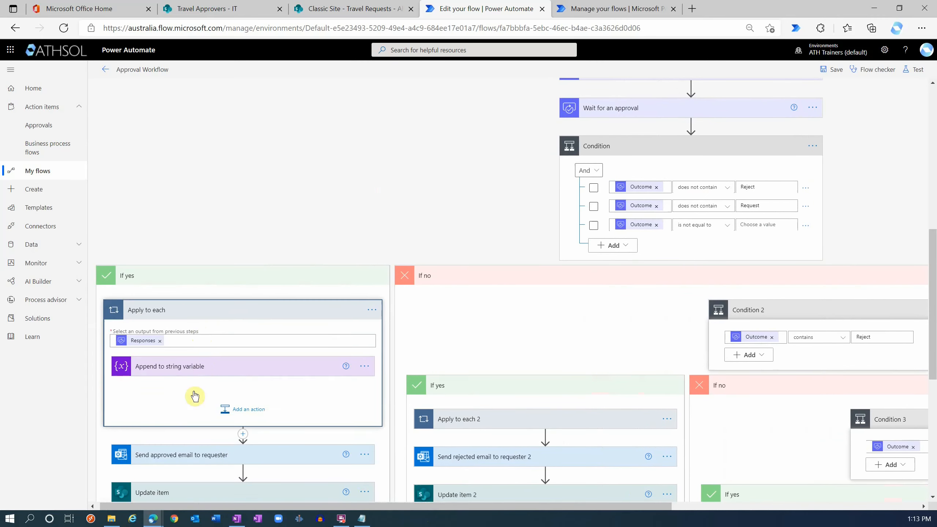
scroll(214, 400, down, 3)
click(188, 327)
scroll(237, 364, down, 3)
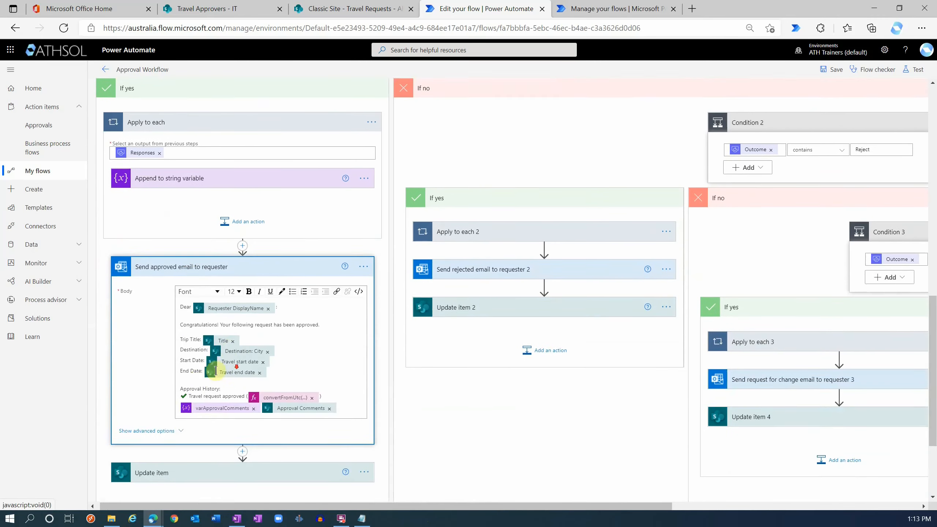
click(198, 406)
scroll(199, 390, down, 4)
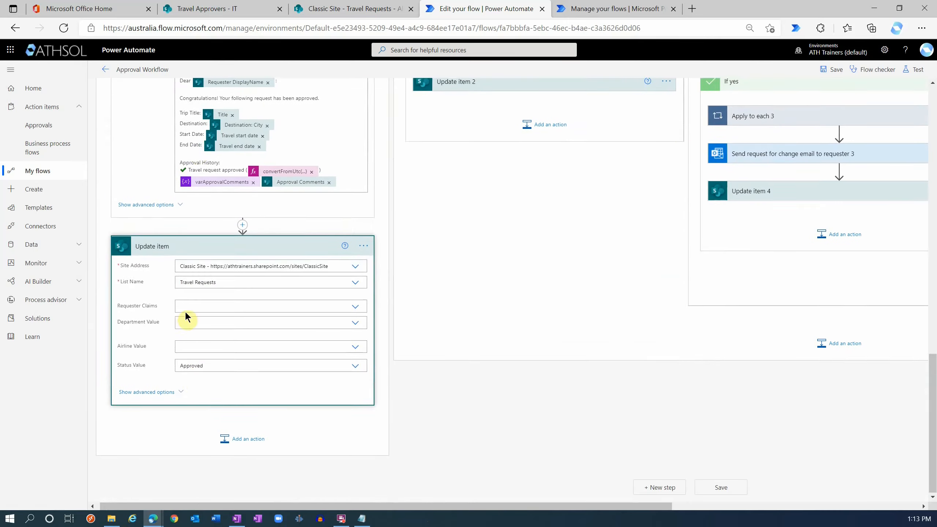
click(199, 249)
click(195, 342)
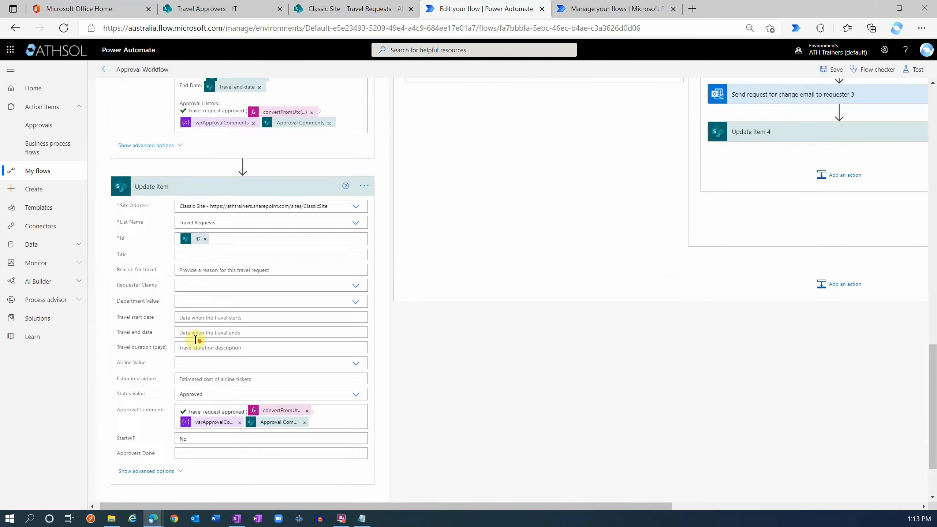
scroll(199, 303, down, 2)
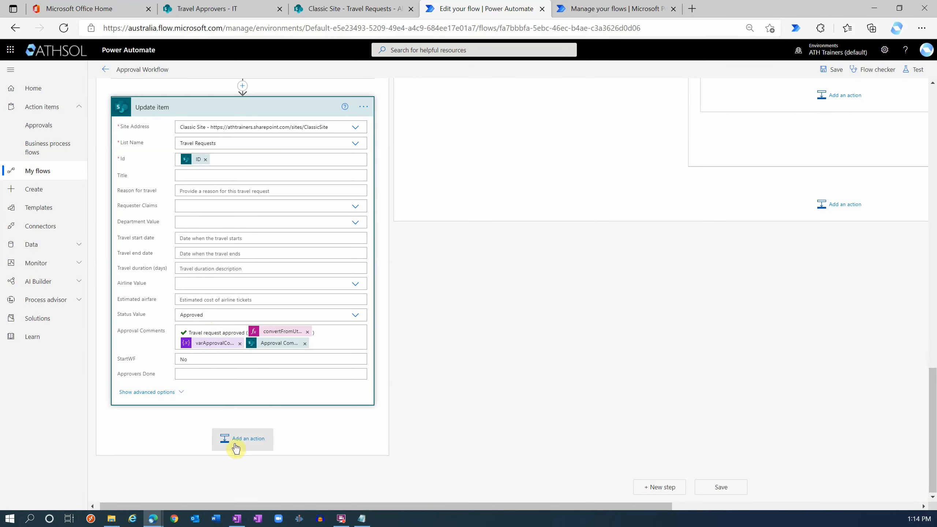
Examine the Outcome criteria of Condition, Condition 2 and Condition 3 and the actions in their nested branches
scroll(235, 445, up, 8)
scroll(235, 443, up, 5)
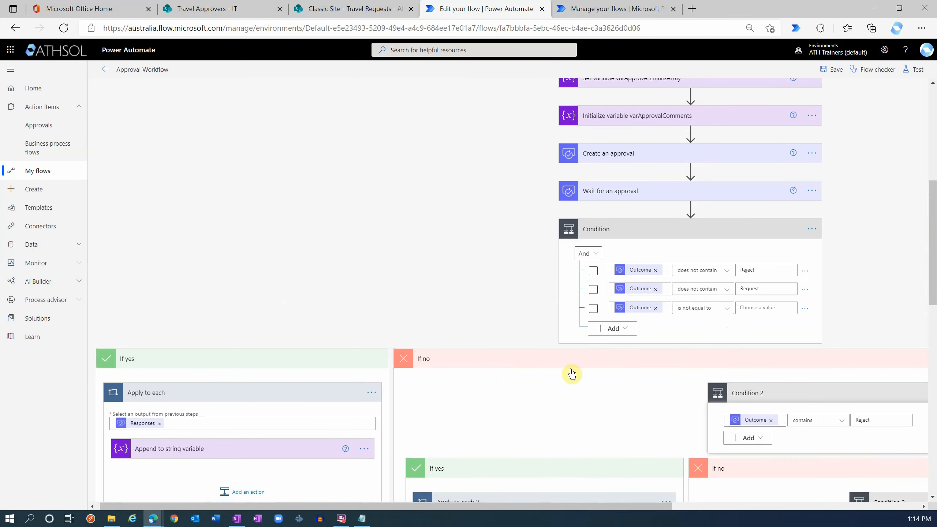
drag(632, 507, 810, 504)
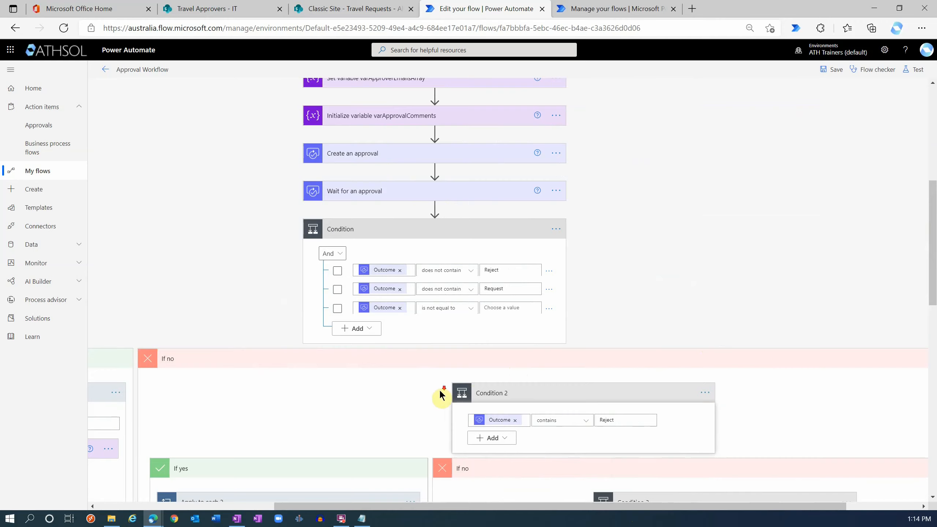
scroll(424, 351, down, 1)
scroll(461, 313, down, 3)
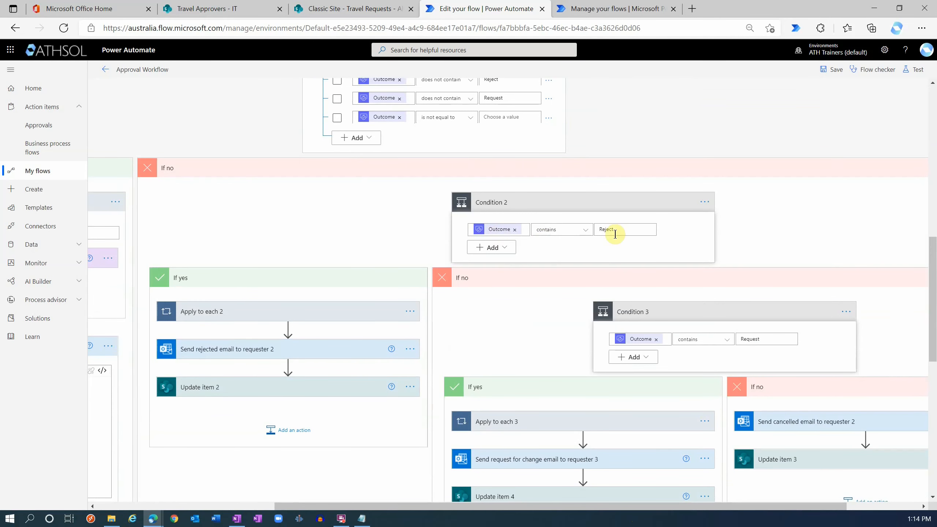
scroll(395, 269, down, 3)
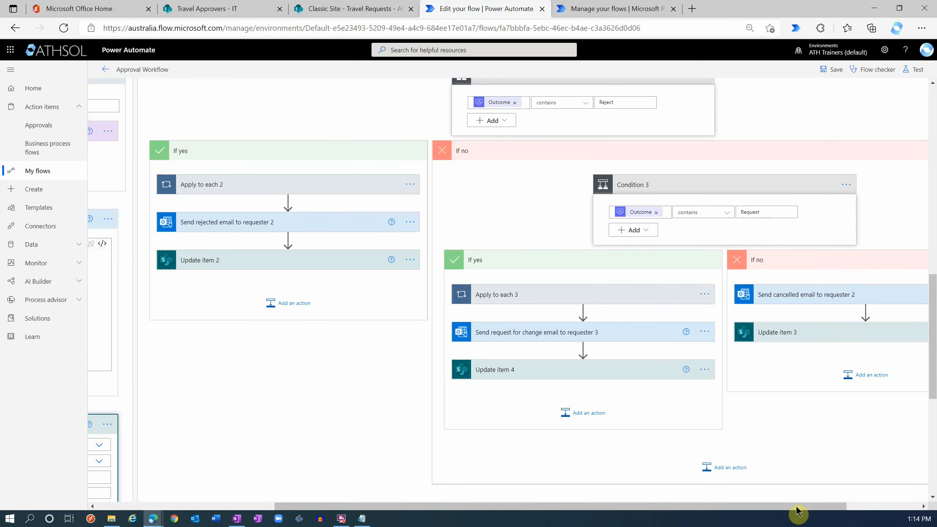
Review Send cancelled email to requester 2 and Update item 3 in the If no branch of Condition 3
drag(803, 506, 888, 507)
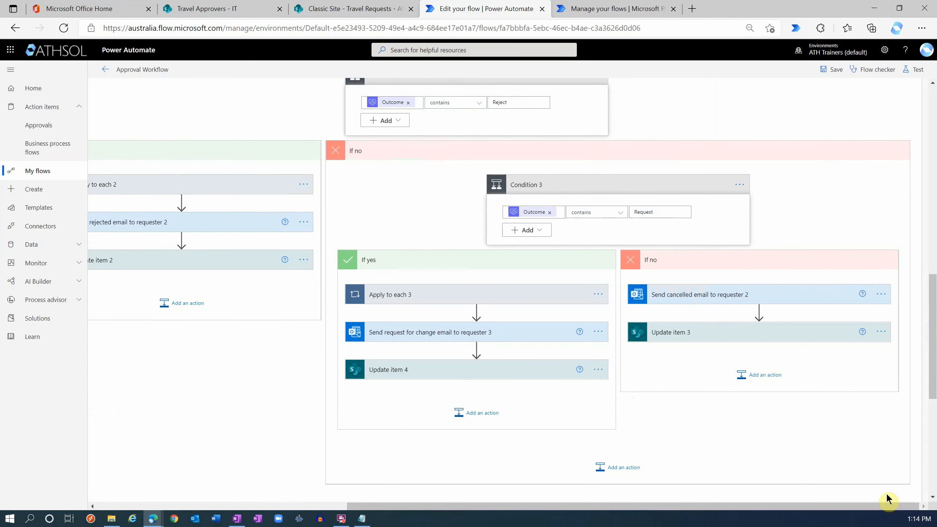
click(725, 295)
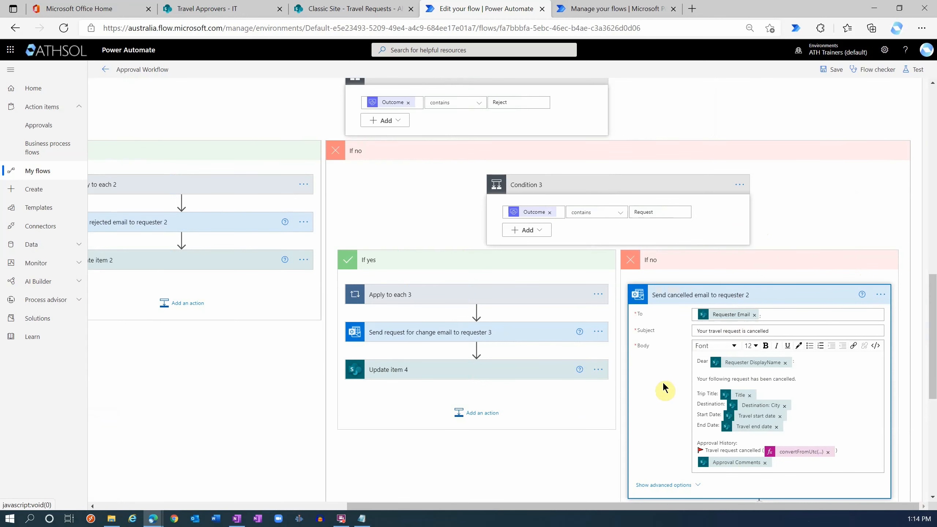
scroll(666, 388, down, 3)
click(692, 400)
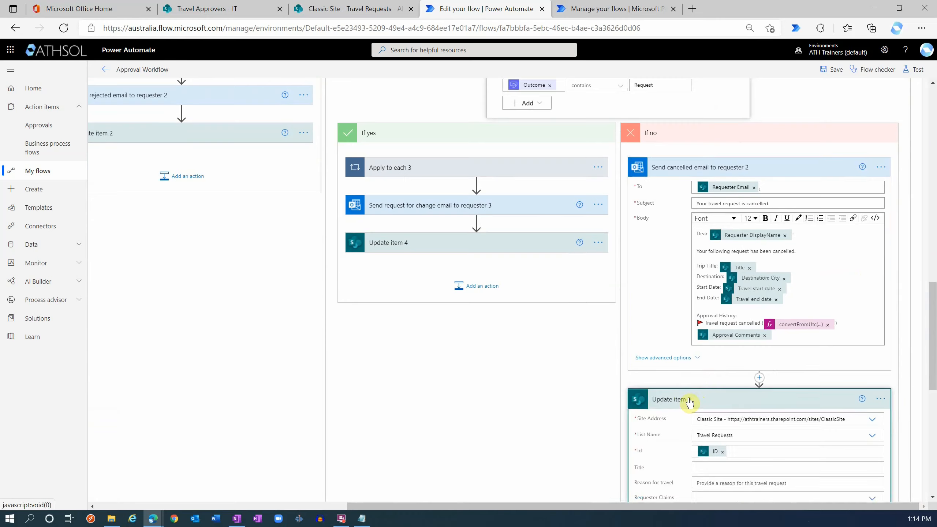
scroll(684, 407, down, 5)
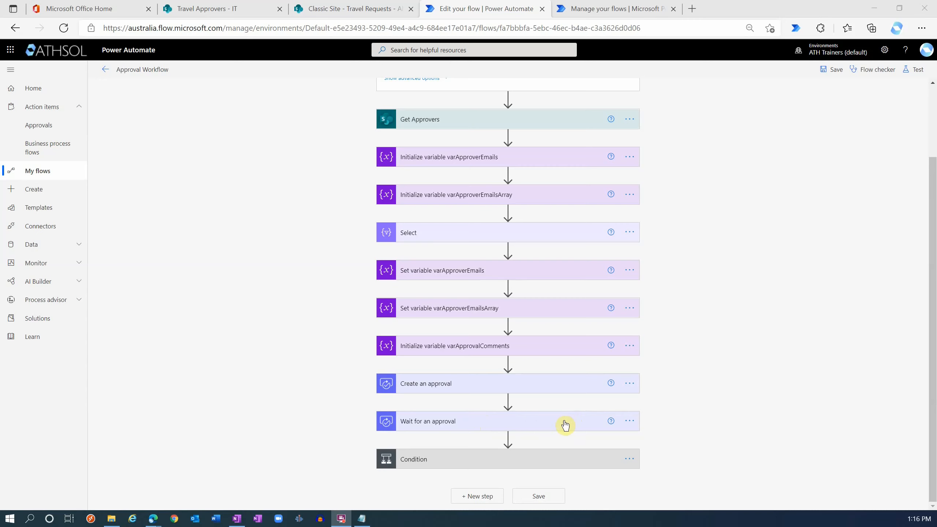
Add a parallel branch after Wait for an approval, starting with a SharePoint Get item action
mouse_move(533, 444)
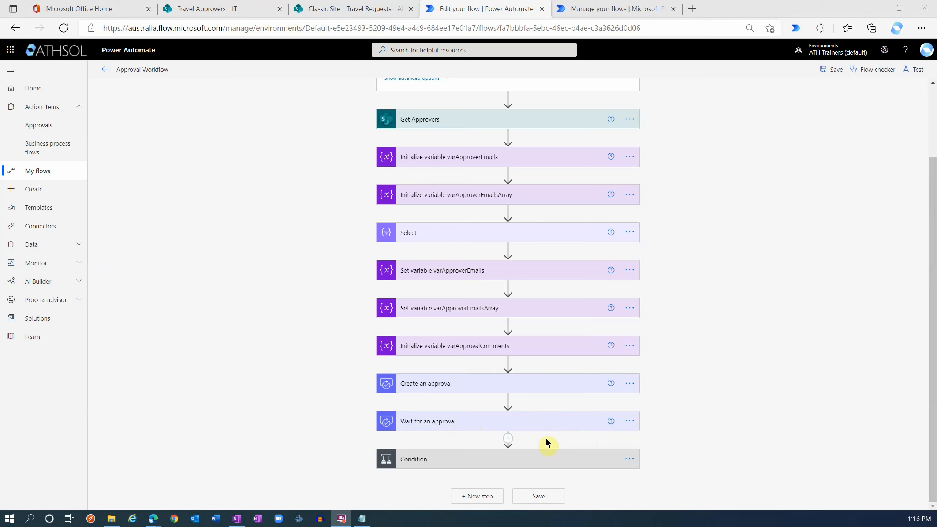
click(508, 439)
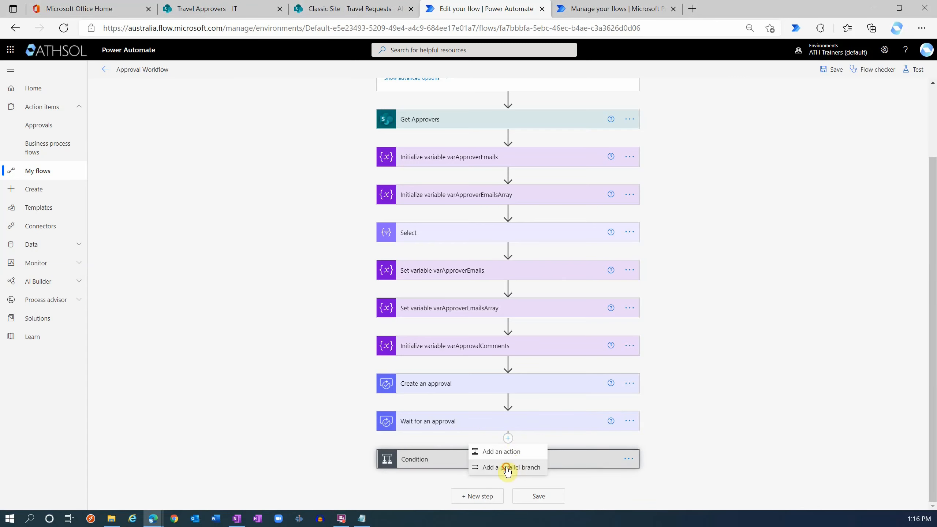
click(511, 467)
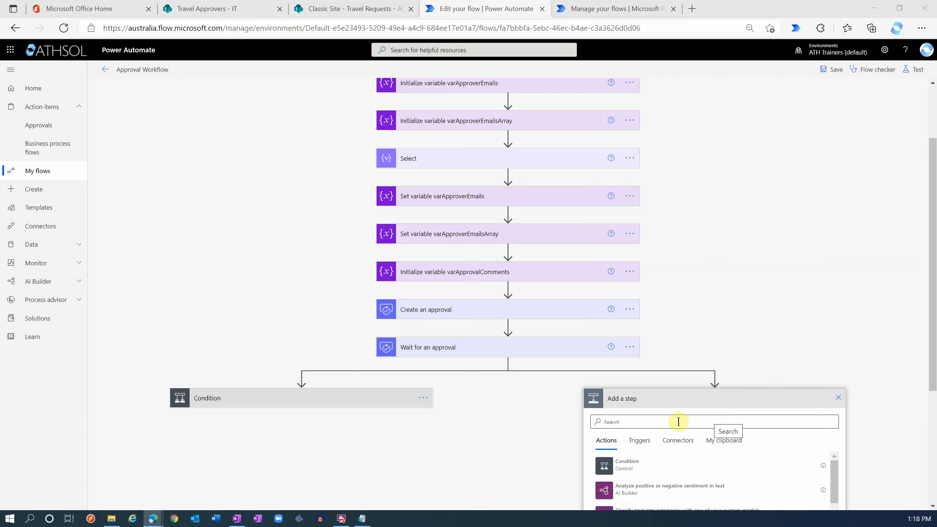
click(635, 422)
text(get item)
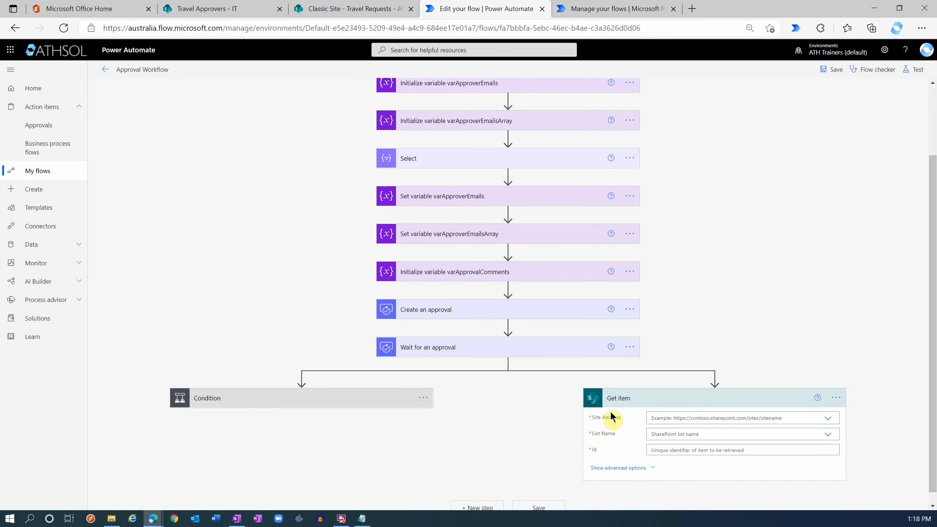
Configure Get item with Classic Site, the Travel Requests list and the trigger's ID, and collapse the action
click(828, 419)
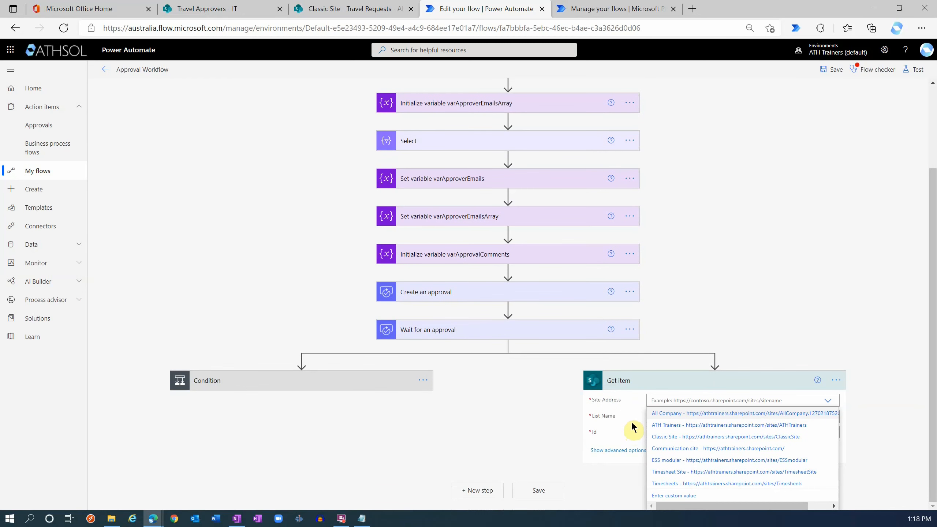
click(743, 437)
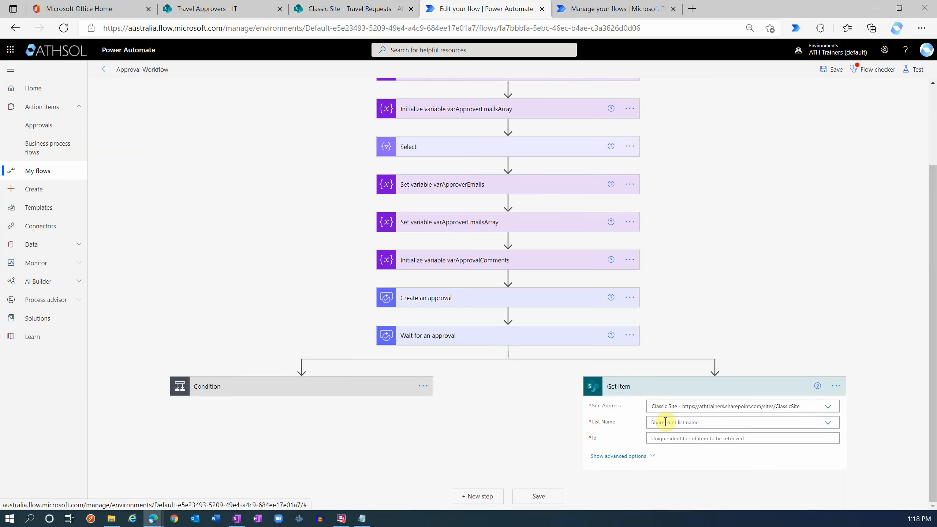
click(828, 422)
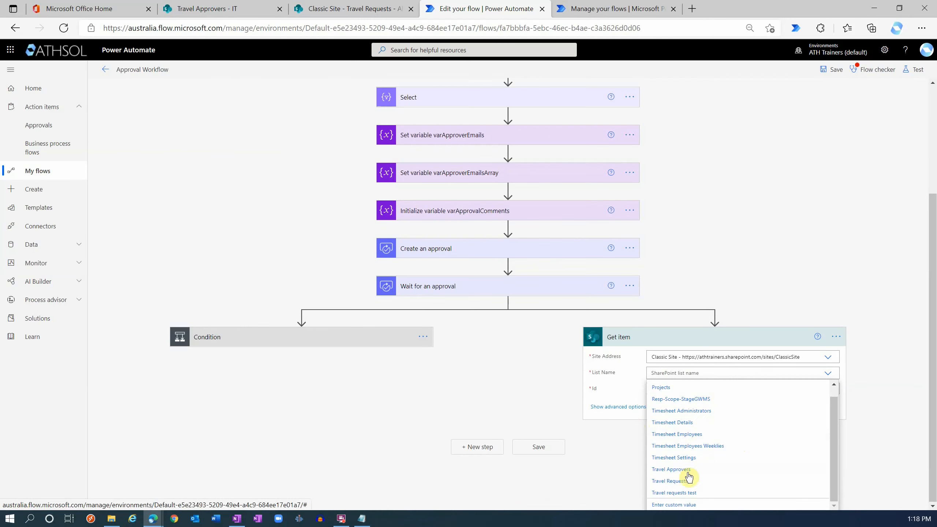
click(670, 492)
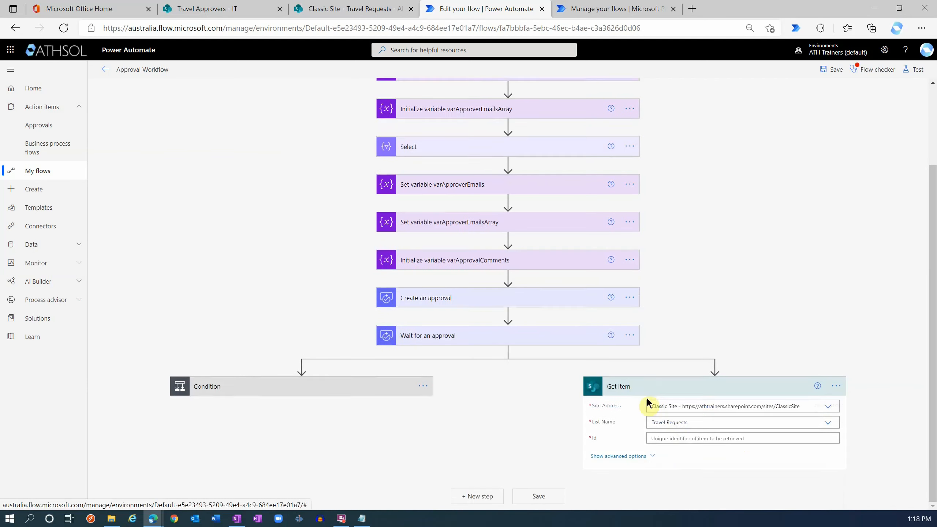
click(672, 439)
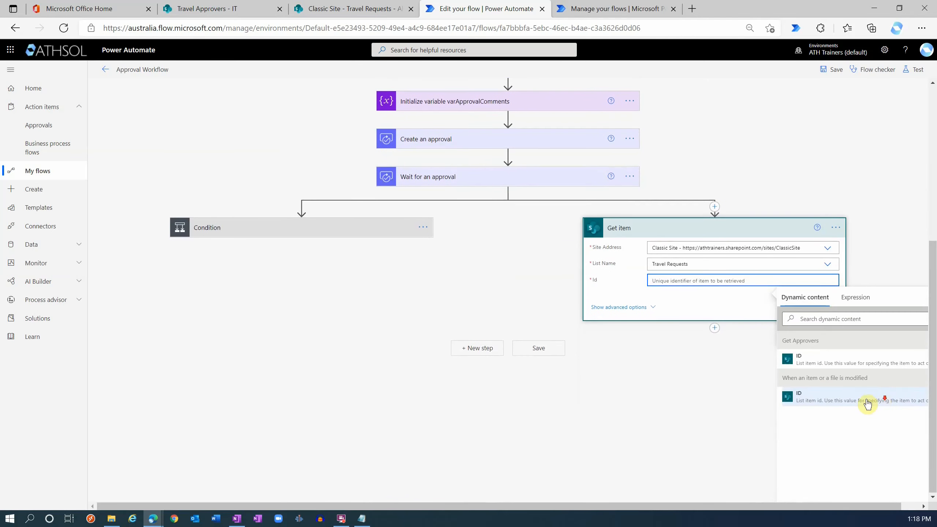
click(815, 402)
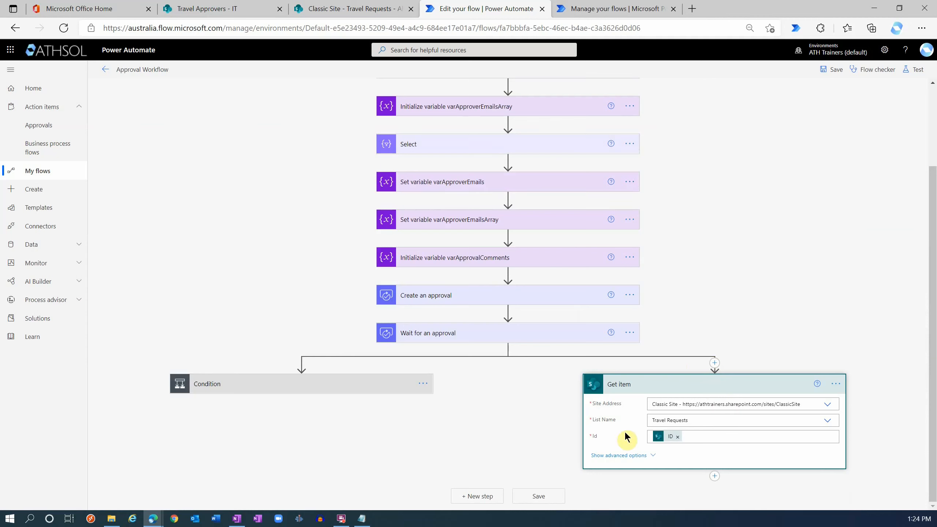
click(648, 391)
Add a SharePoint Update item action below Get item in the parallel branch
click(714, 478)
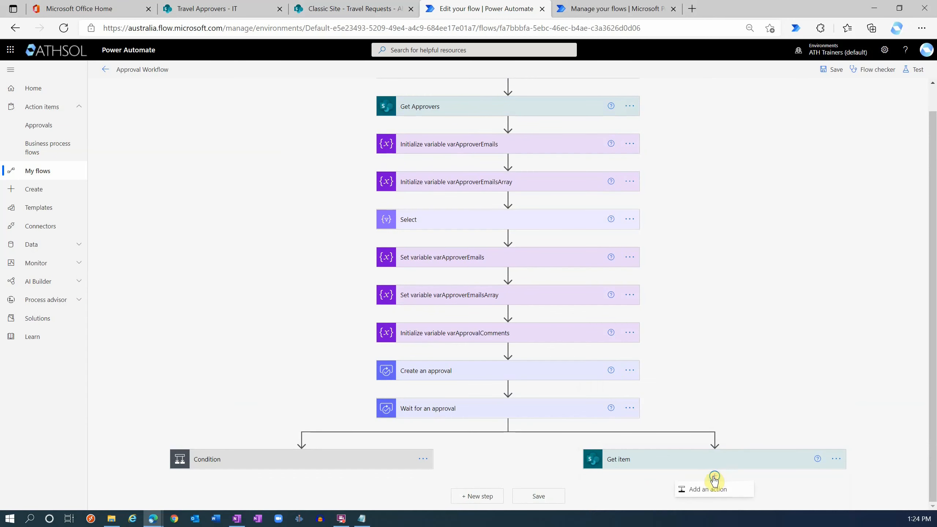
click(706, 493)
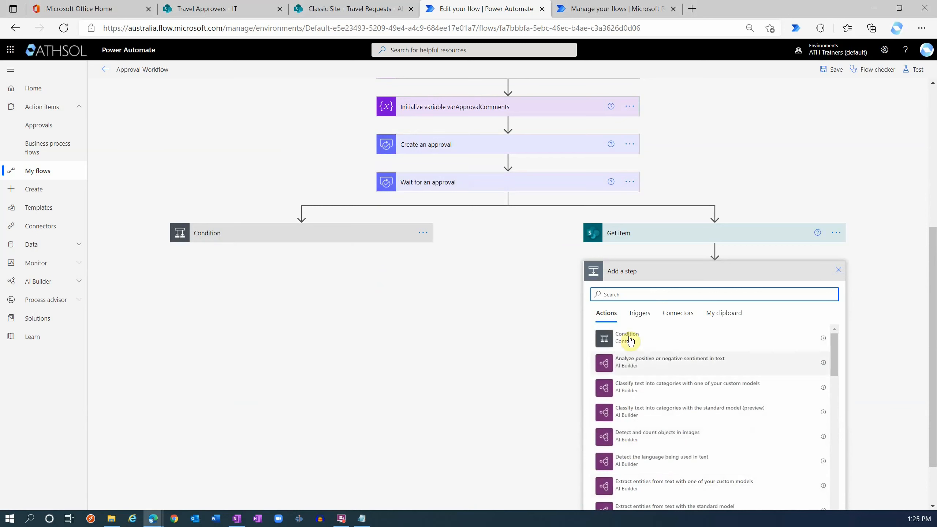
text(u)
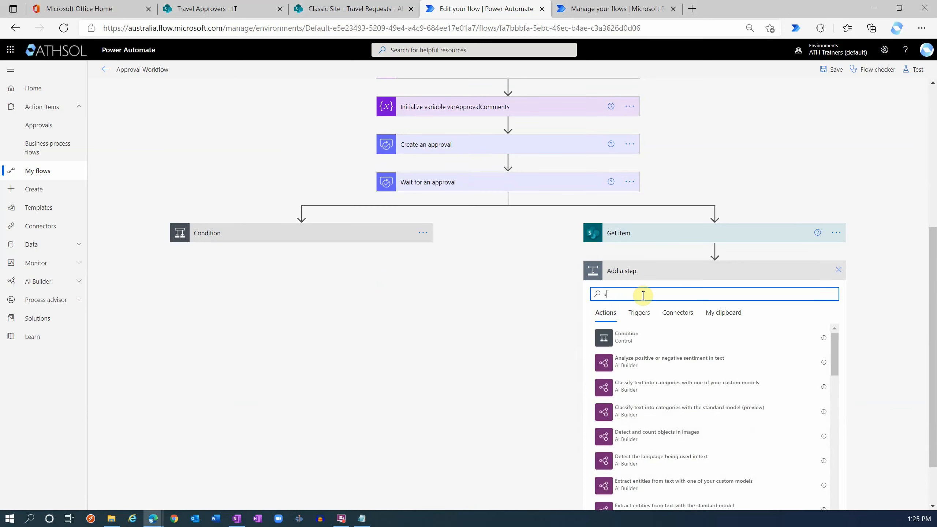
text(pdate item)
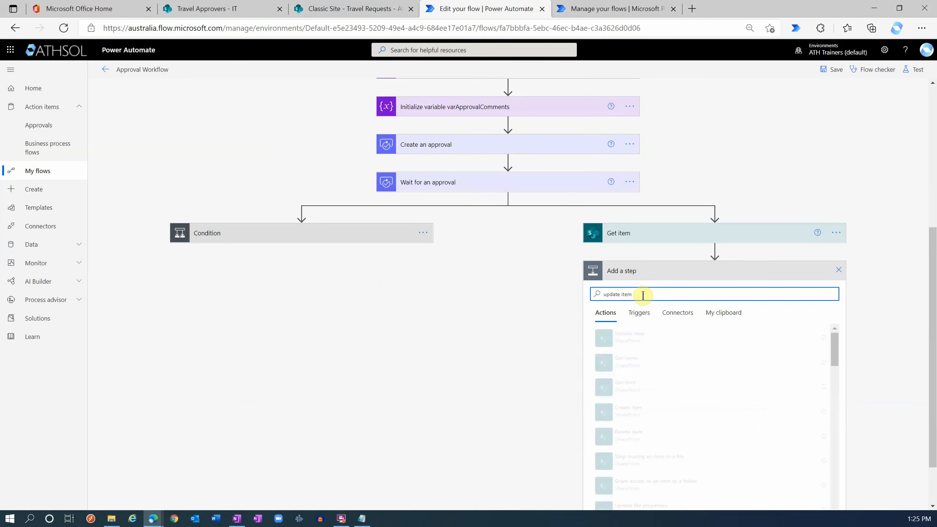
click(645, 347)
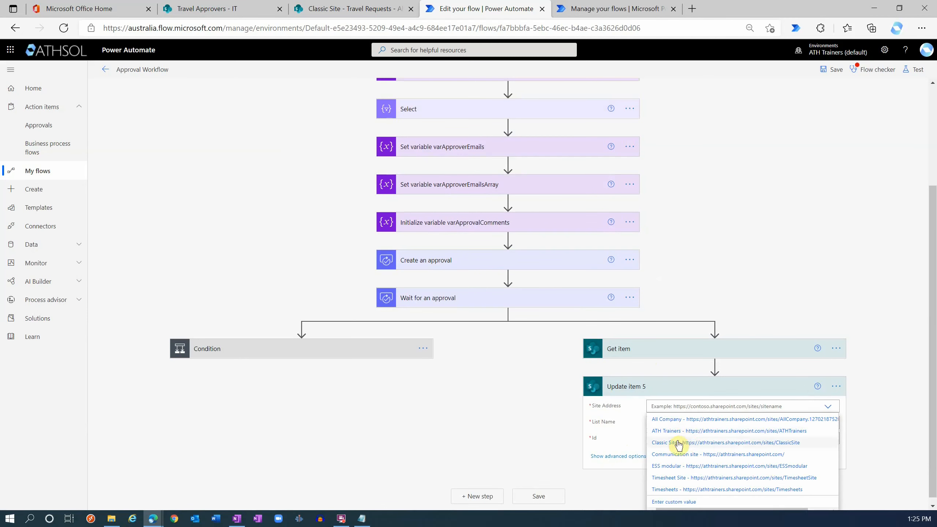
Configure Update item 5 with Classic Site, the Travel Requests list and the ID from Get item
click(753, 442)
click(791, 426)
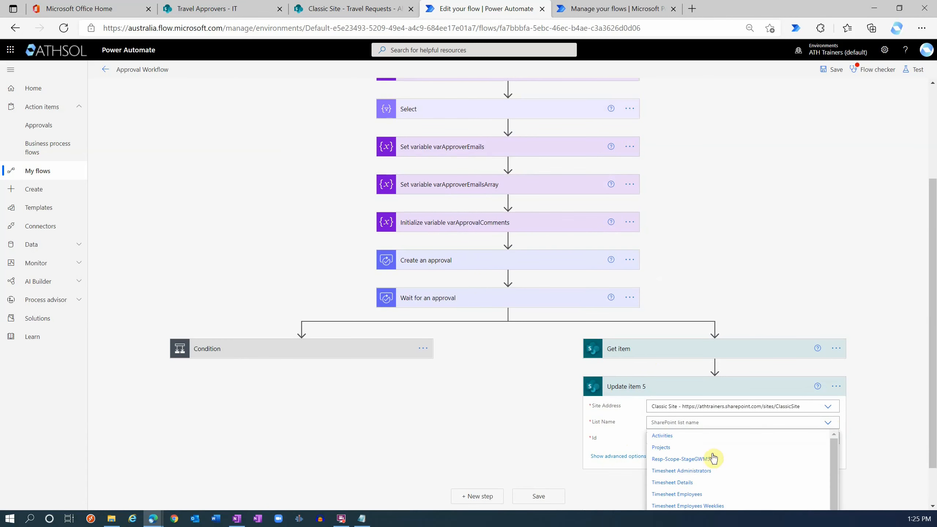
click(705, 440)
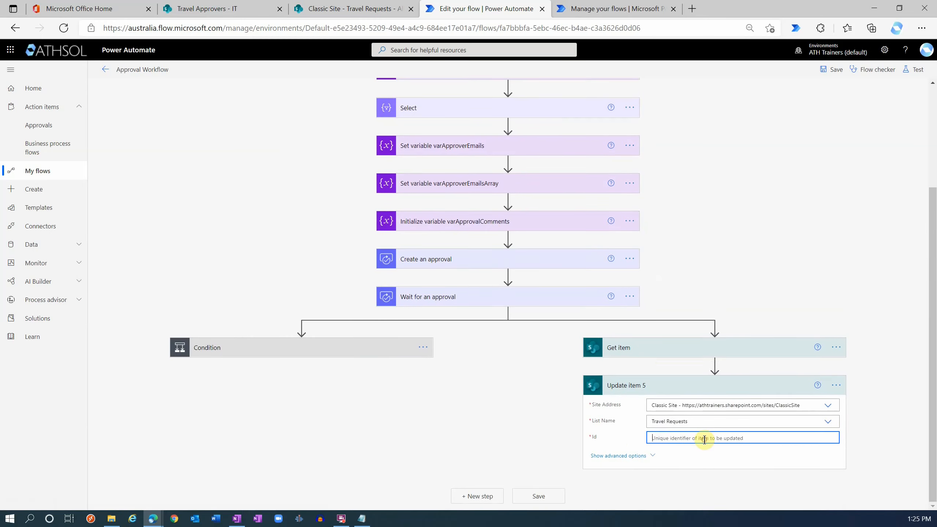
scroll(626, 451, down, 3)
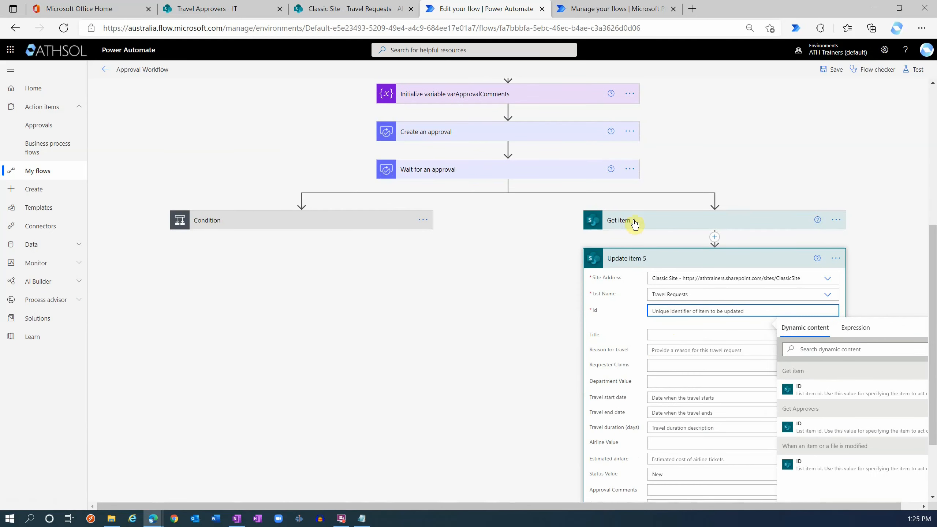
click(801, 391)
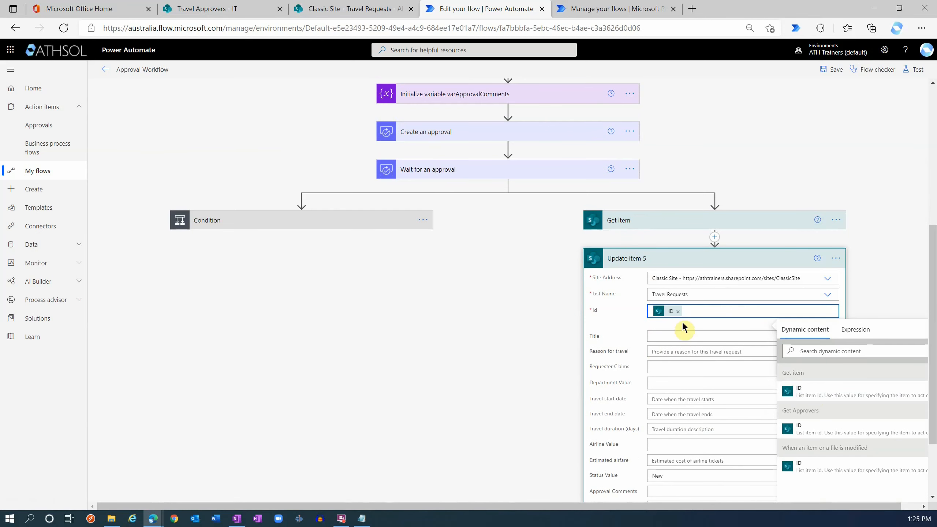
Set Status Value to Pending in Update item 5
click(664, 337)
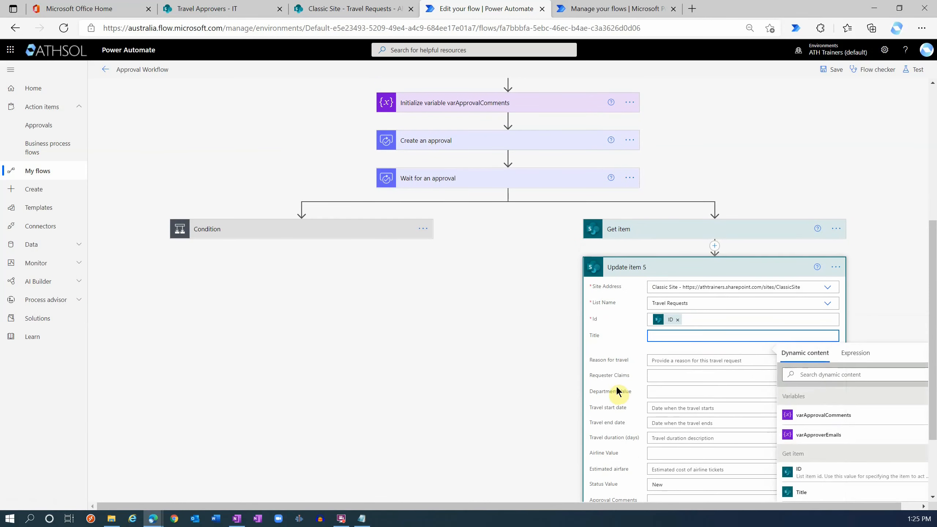
scroll(618, 425, down, 3)
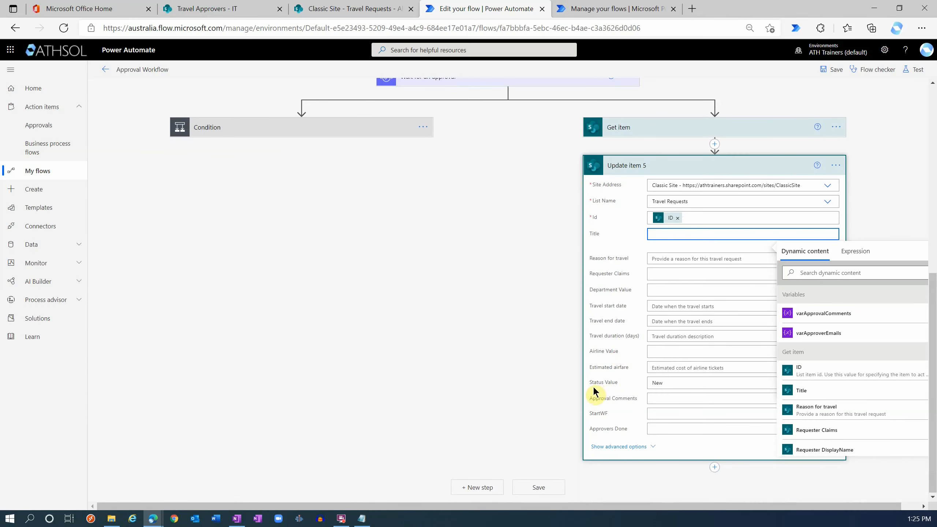
click(686, 383)
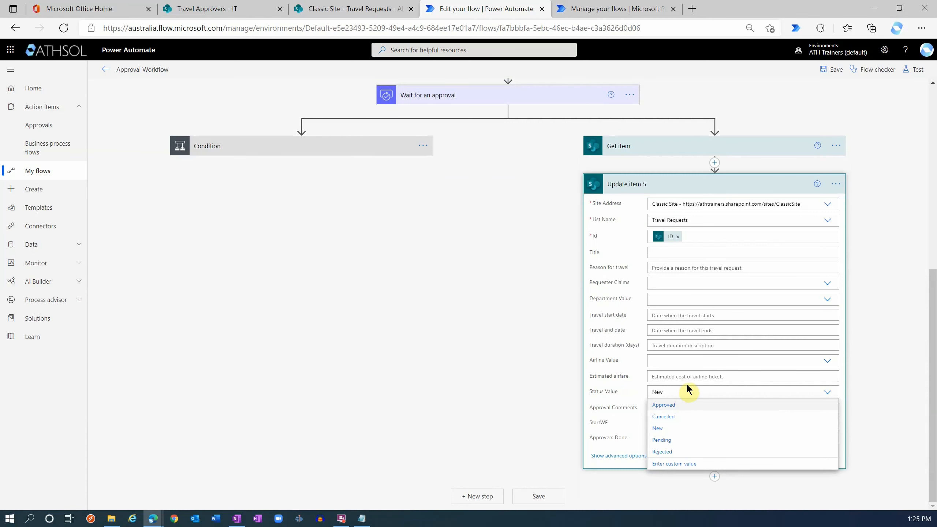
click(669, 440)
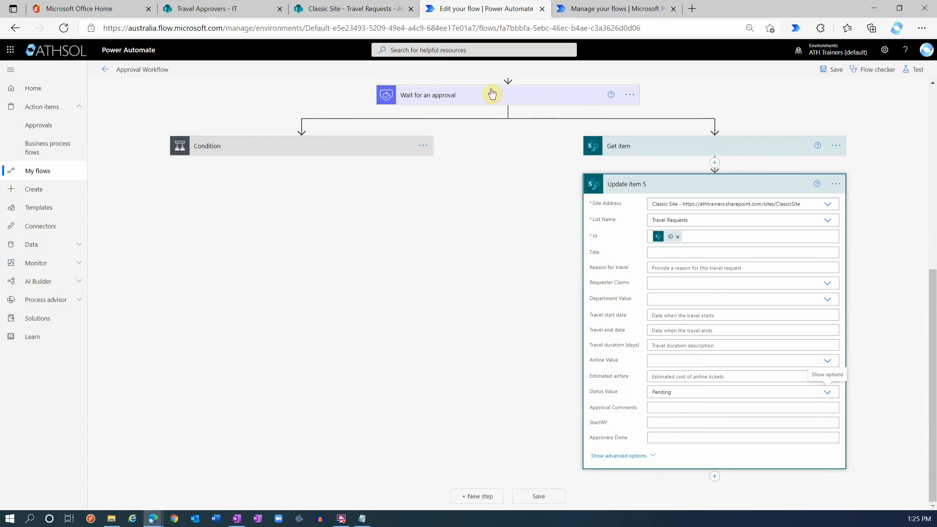
scroll(504, 133, up, 2)
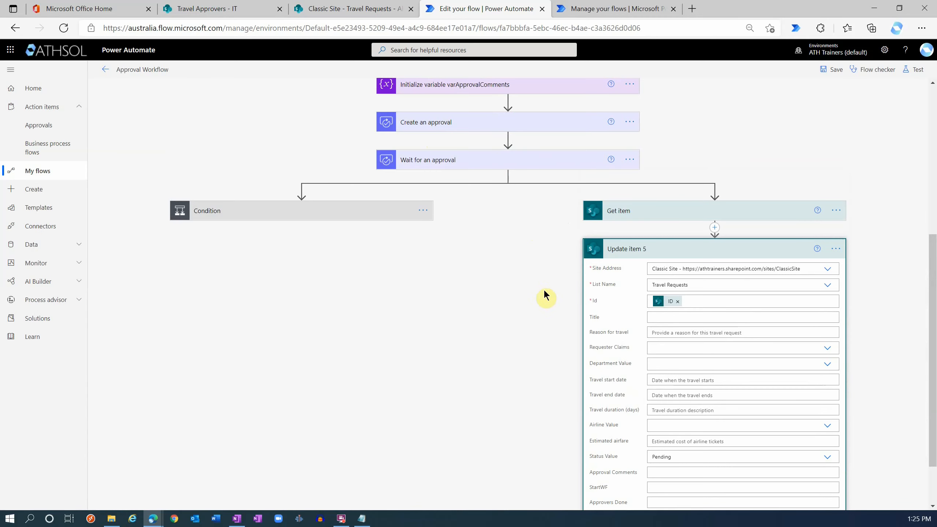
scroll(578, 305, down, 2)
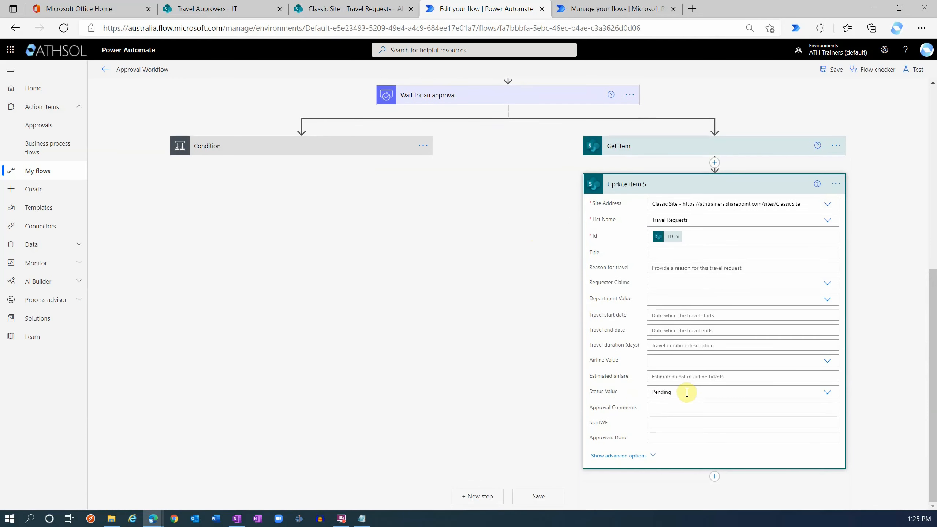
Fill Approval Comments with the "Travel request needs more info" text and its tokens, inserting "approval timeed out at 30 days" after "Travel request"
click(672, 407)
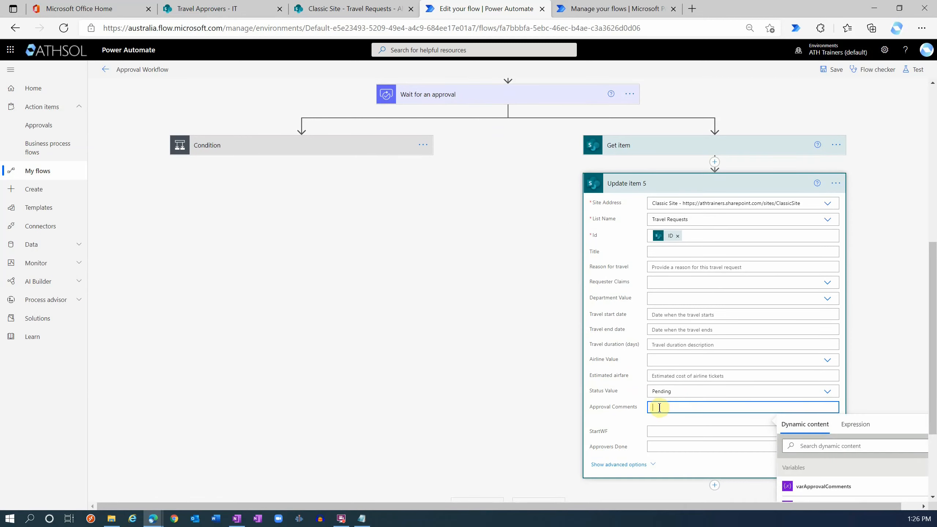
text(Travel request needs more info ( convertFromUt... ) varApprovalCo... Approval Com...)
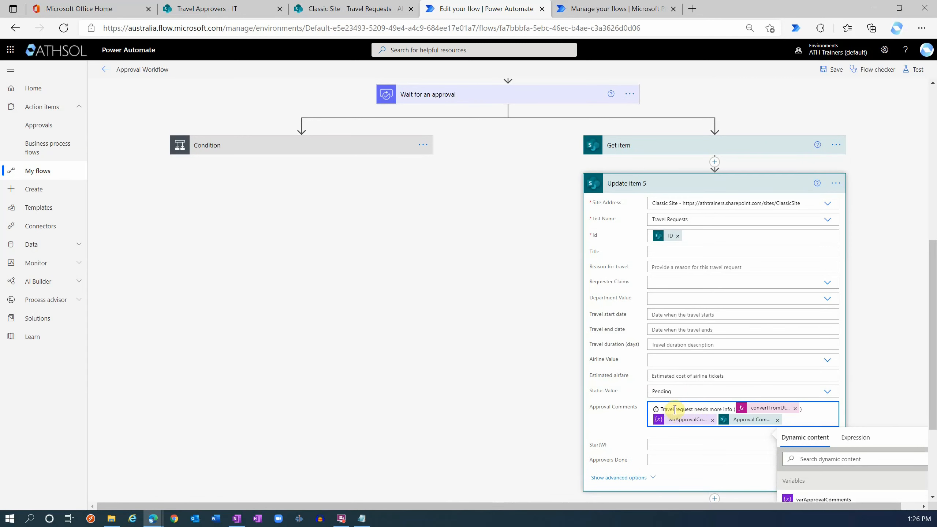
click(693, 409)
text(approv)
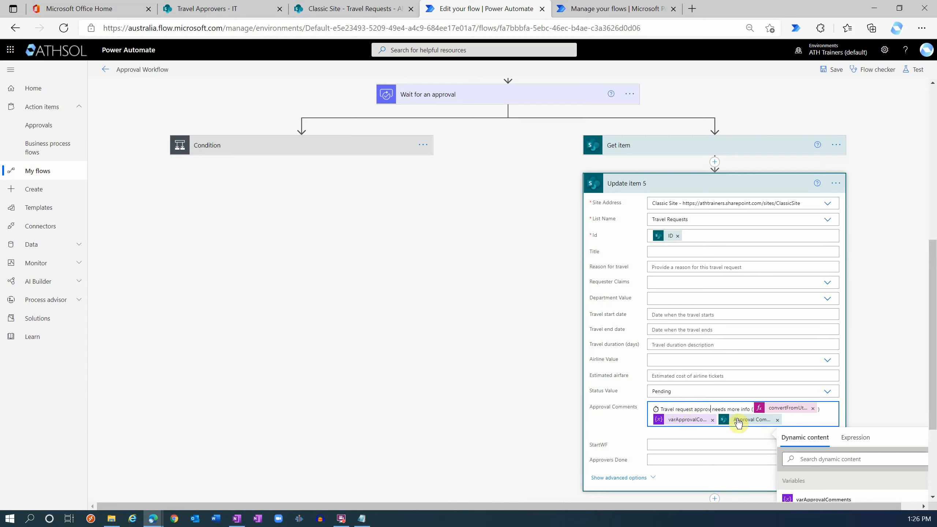
text(al timeed out at )
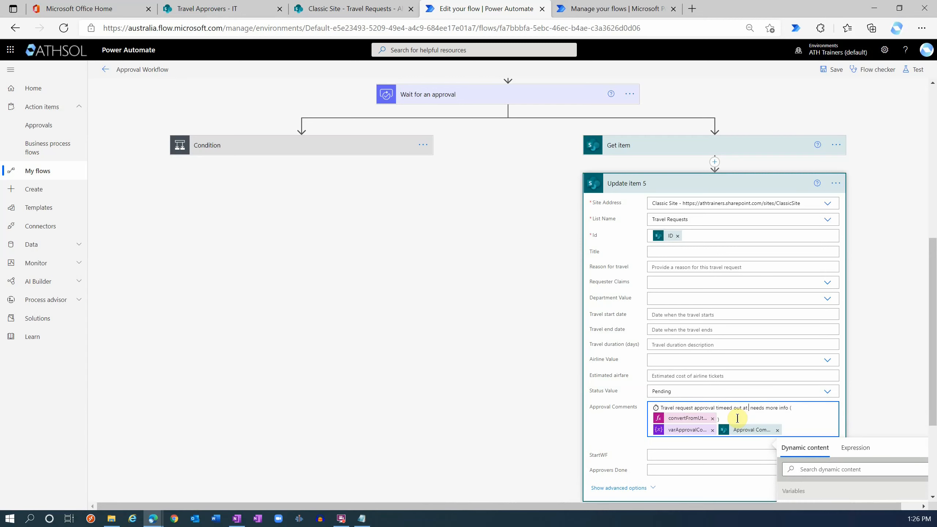
text(30 days)
Delete "needs more info" and the varApprovalComments token from the Approval Comments of Update item 5
key(Delete)
key(Delete)
key(Delete)
key(Delete)
key(Delete)
key(Delete)
key(Delete)
key(Delete)
key(Delete)
key(Delete)
key(Delete)
key(Delete)
key(Delete)
key(Delete)
key(Delete)
key(Delete)
click(713, 430)
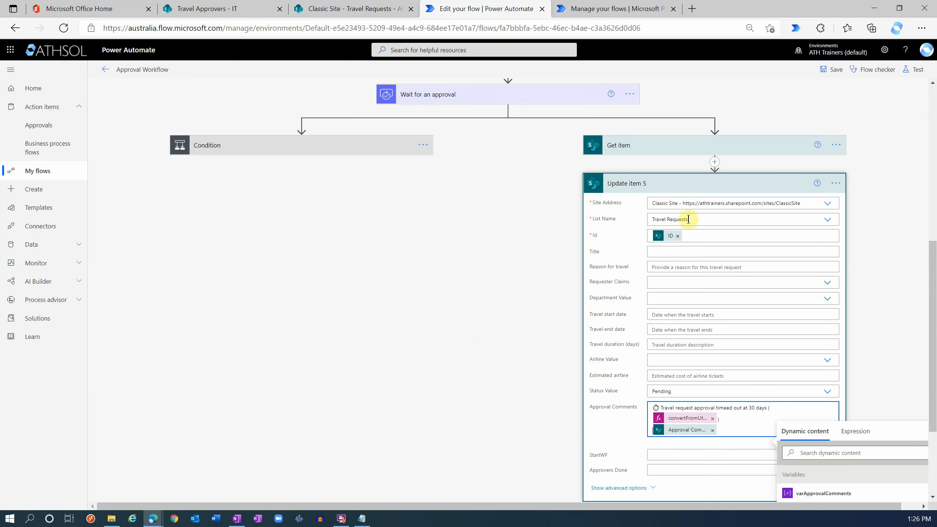
Set StartWF to Yes in Update item 5
scroll(730, 303, down, 3)
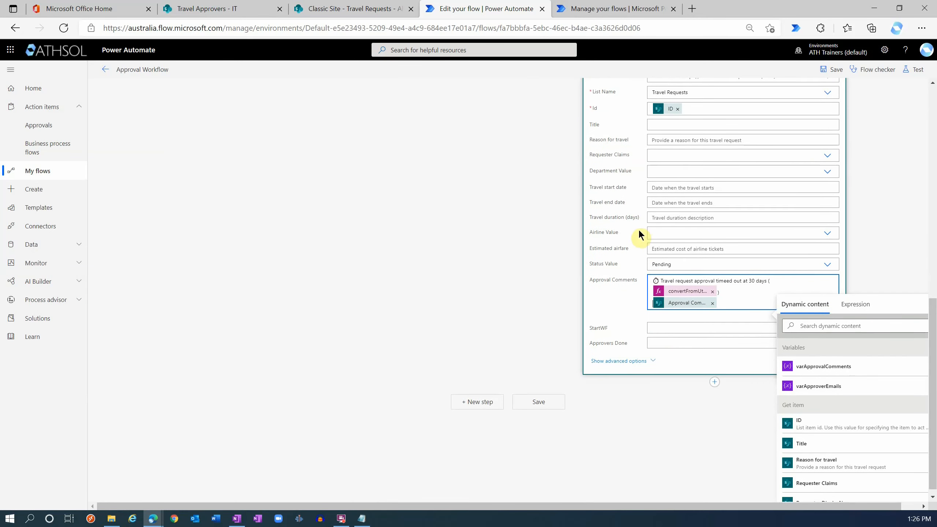
scroll(645, 274, up, 2)
scroll(645, 273, up, 1)
scroll(624, 314, down, 4)
click(604, 322)
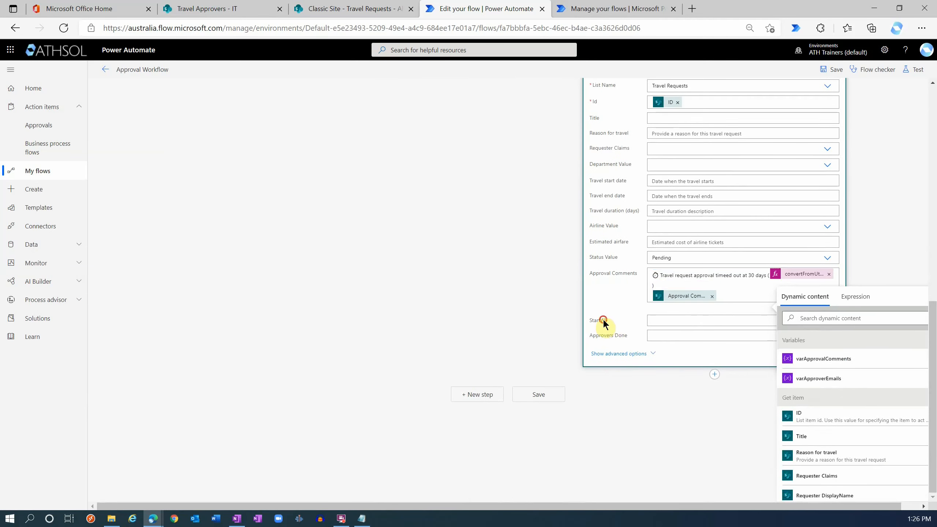
click(671, 422)
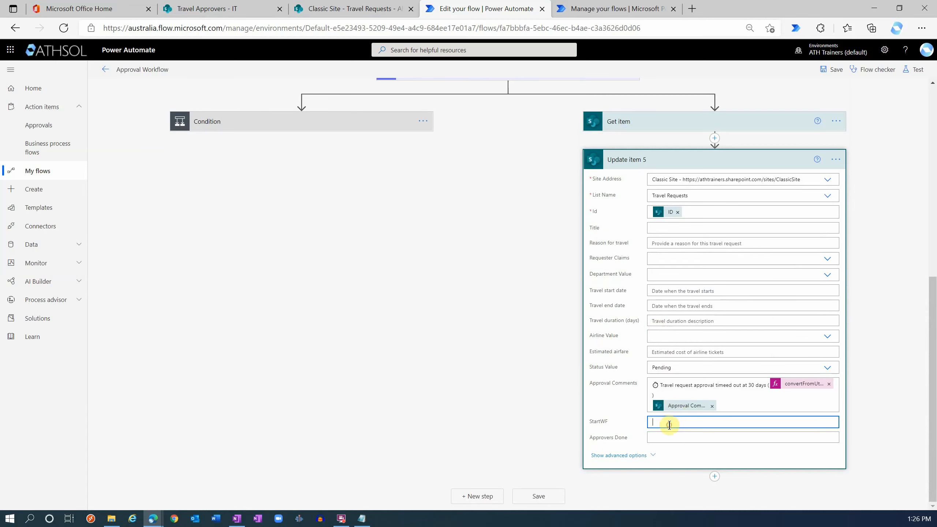
text(Yes)
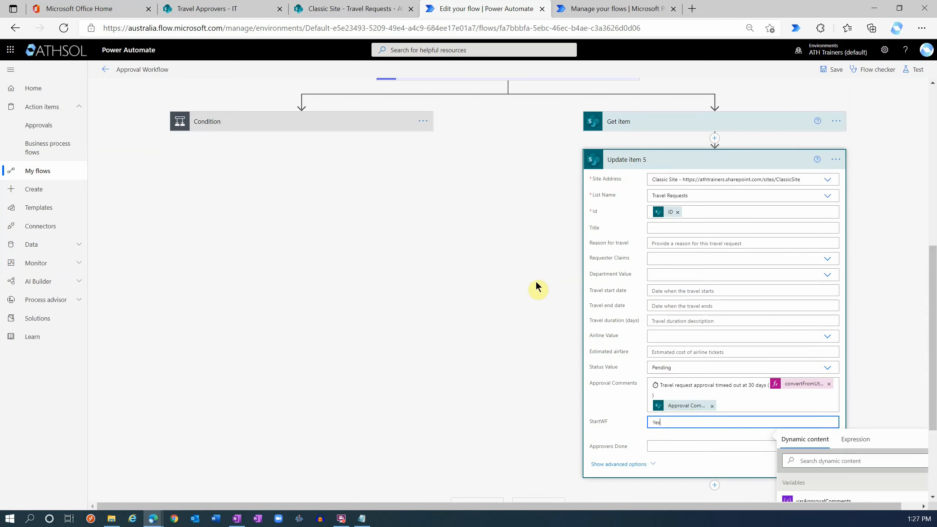
Look over the flow from the trigger to the parallel branch and collapse Update item 5
scroll(540, 303, up, 10)
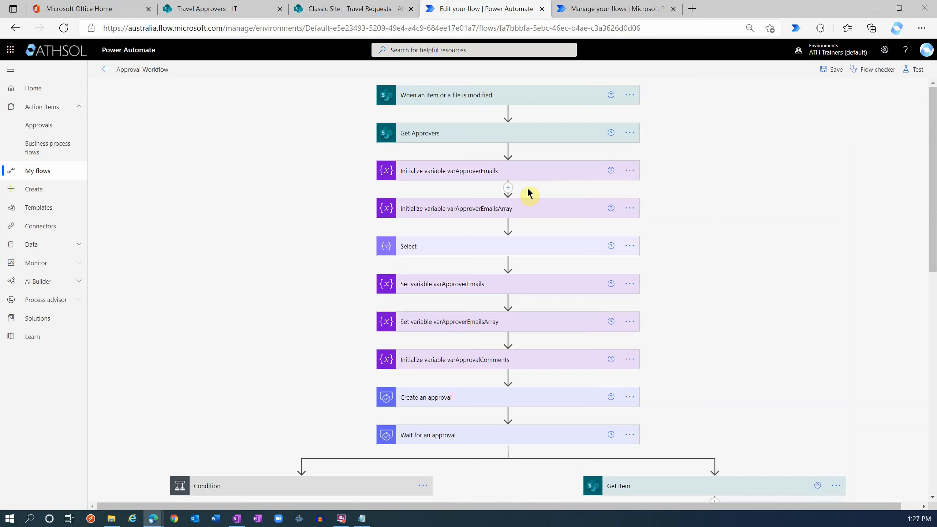
scroll(538, 213, down, 12)
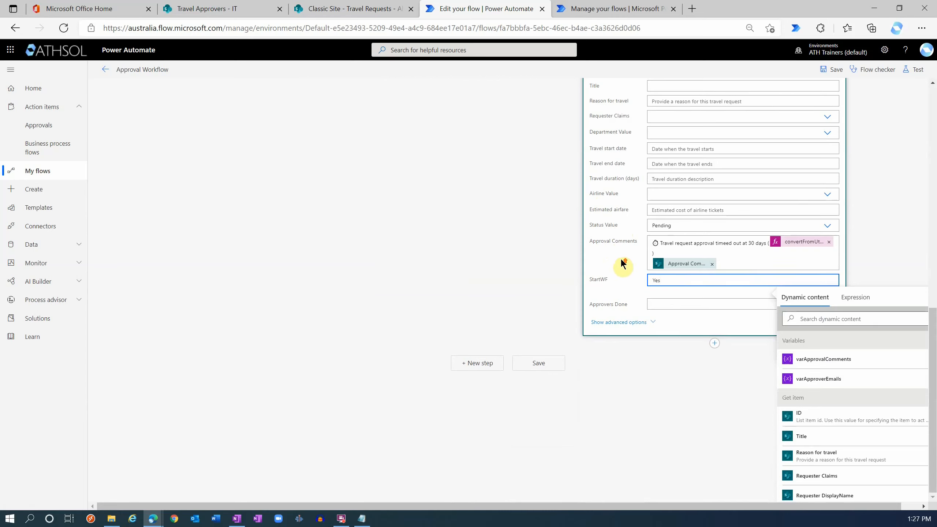
scroll(623, 263, up, 5)
click(649, 207)
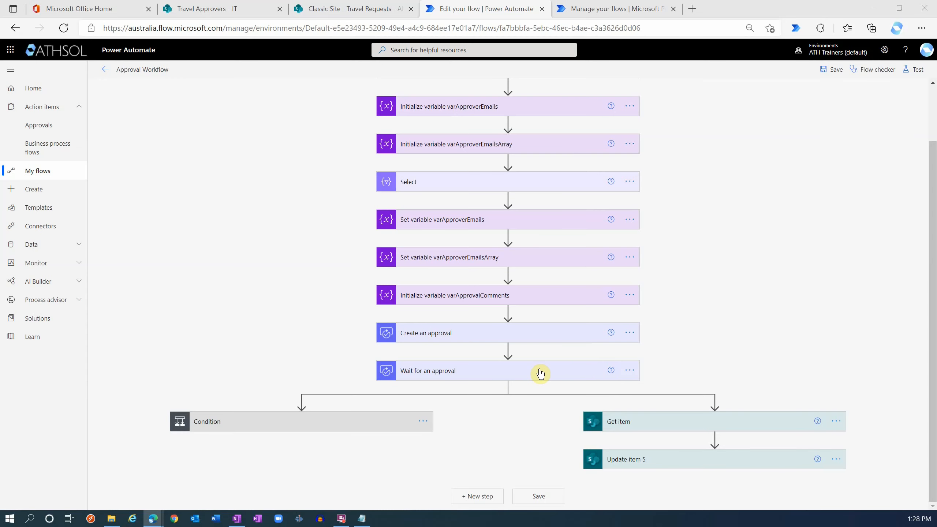
Check the sent travel request approval and the received approvals on the Approvals page, and return to the flow editor
click(616, 11)
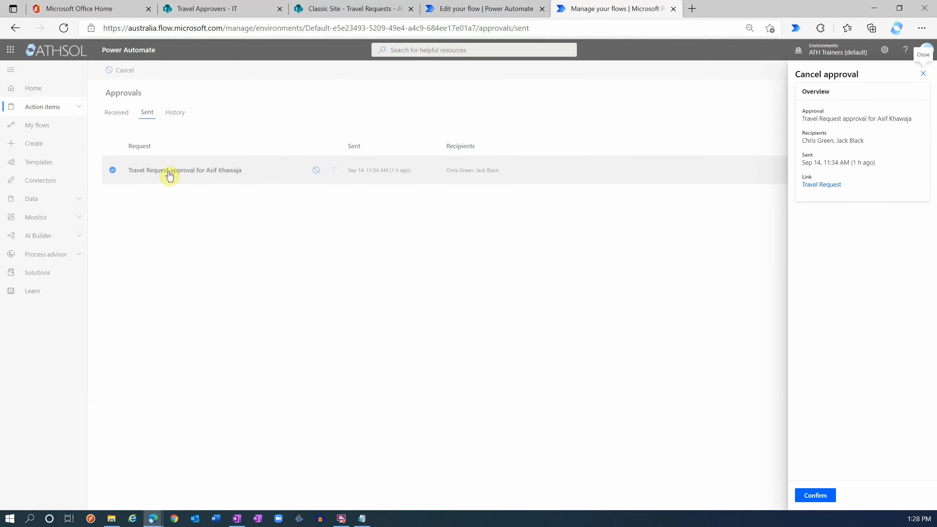
click(116, 112)
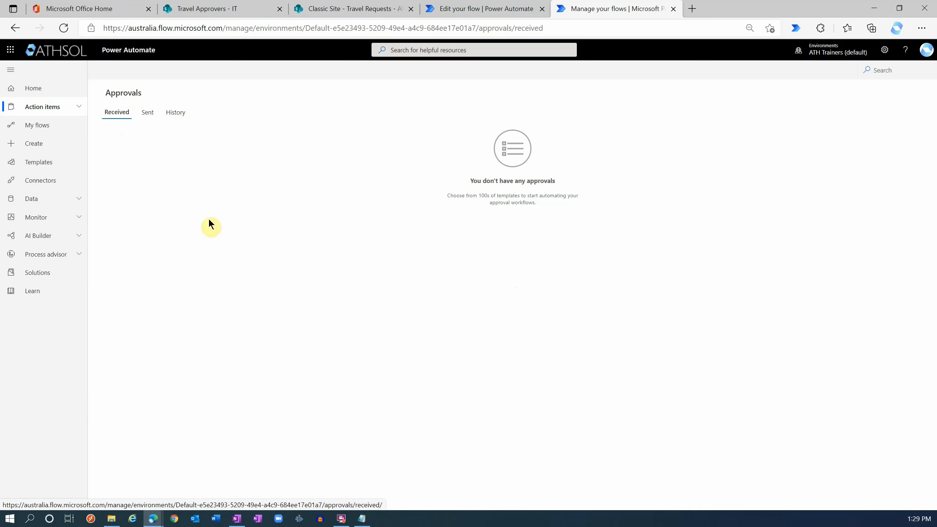
click(479, 9)
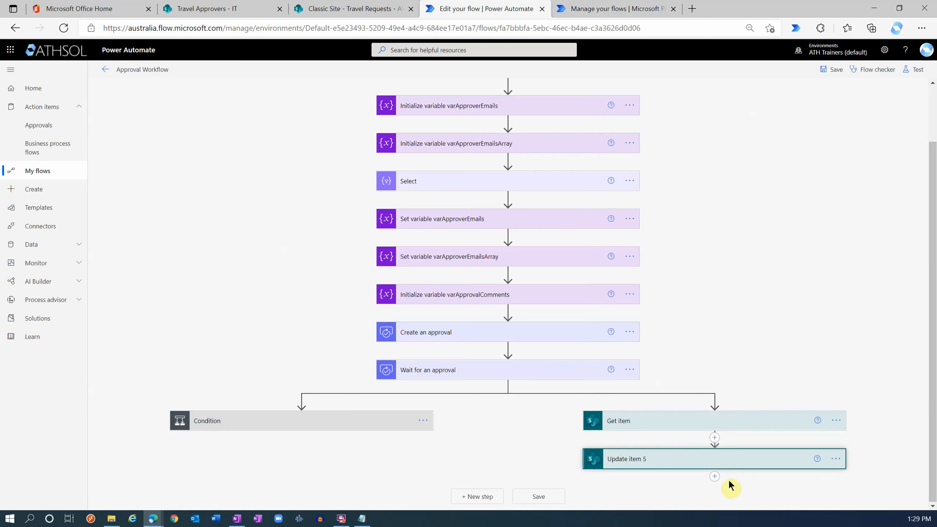
Add a Microsoft Dataverse Update a row action below Update item 5, searching the actions for "datav"
click(715, 477)
click(698, 492)
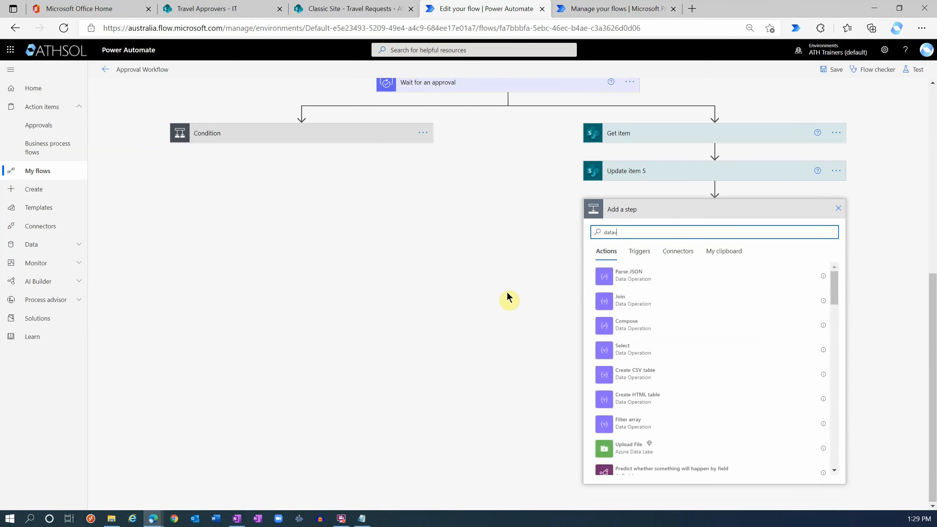
text(v)
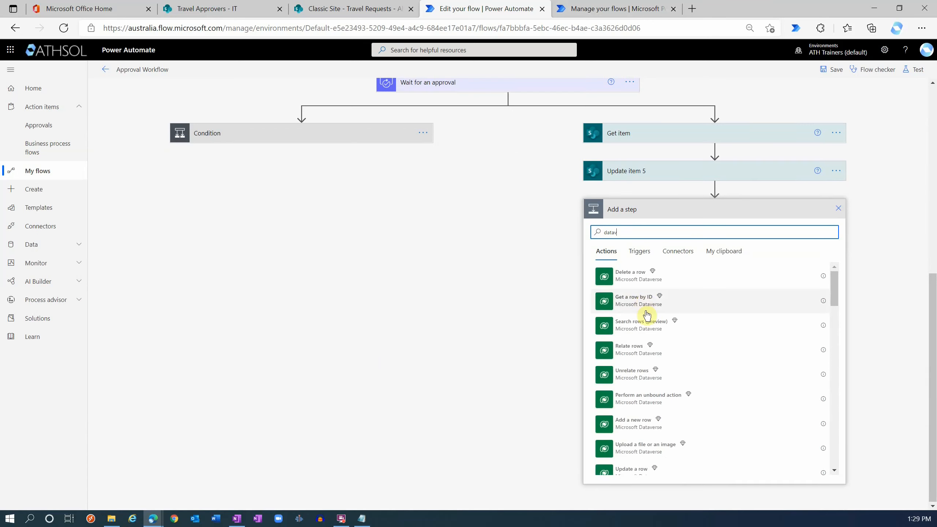
scroll(653, 389, down, 2)
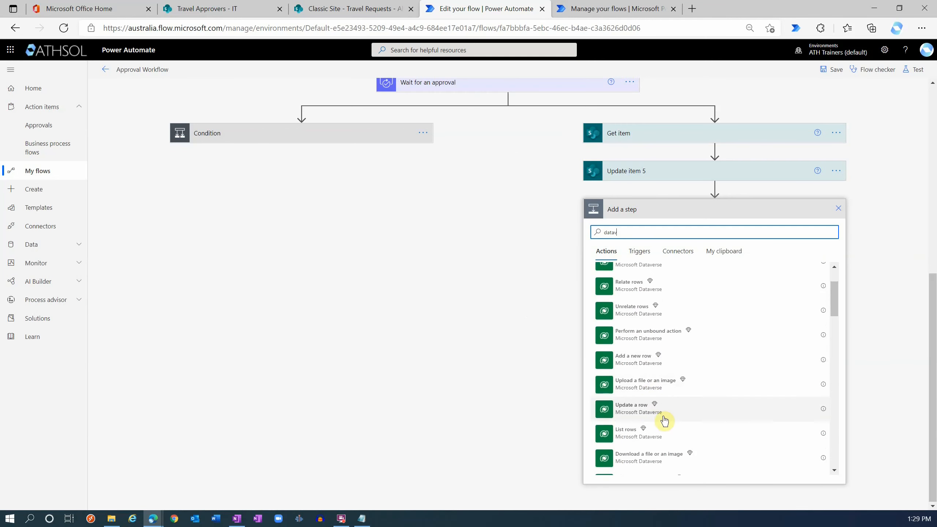
click(633, 410)
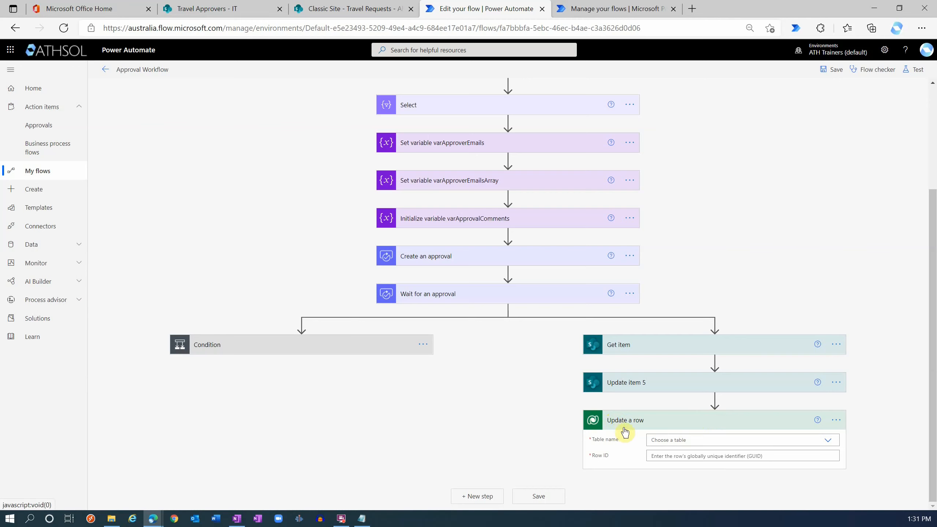
Set the table of the Update a row action to Approvals
click(828, 442)
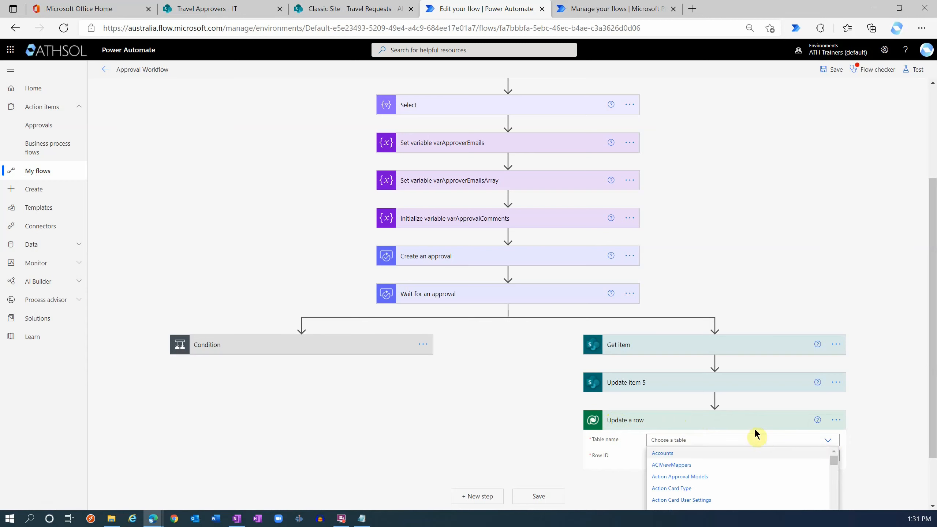
click(678, 441)
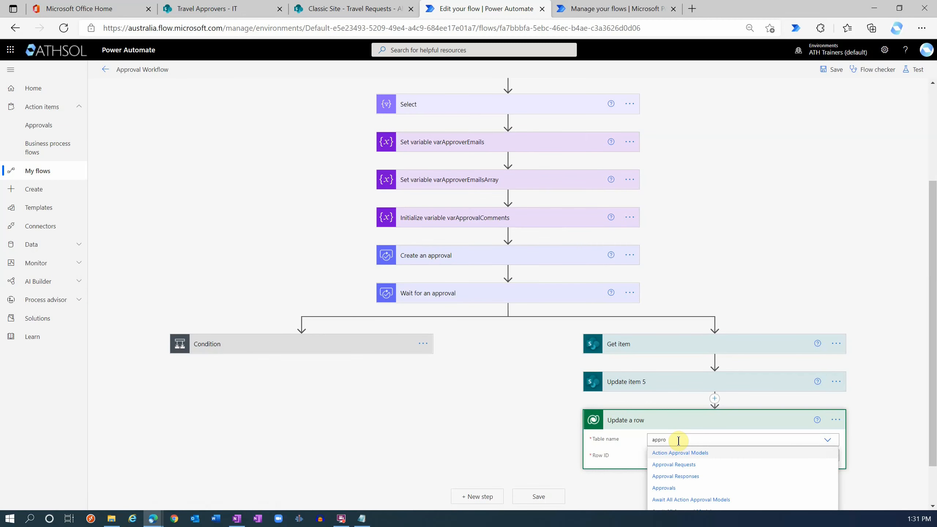
click(666, 488)
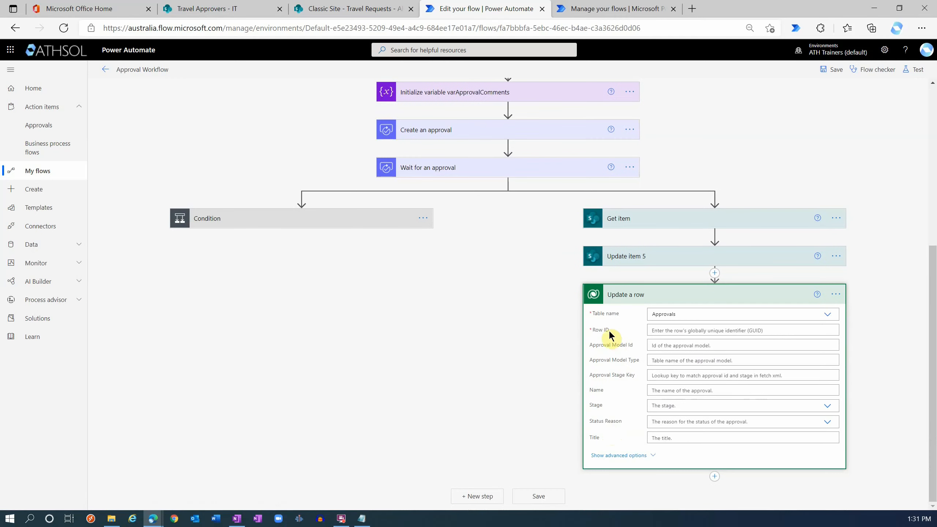
Set the Row ID of the Update a row action to the Approval ID from Create an approval, searching dynamic content for "approval id"
click(684, 331)
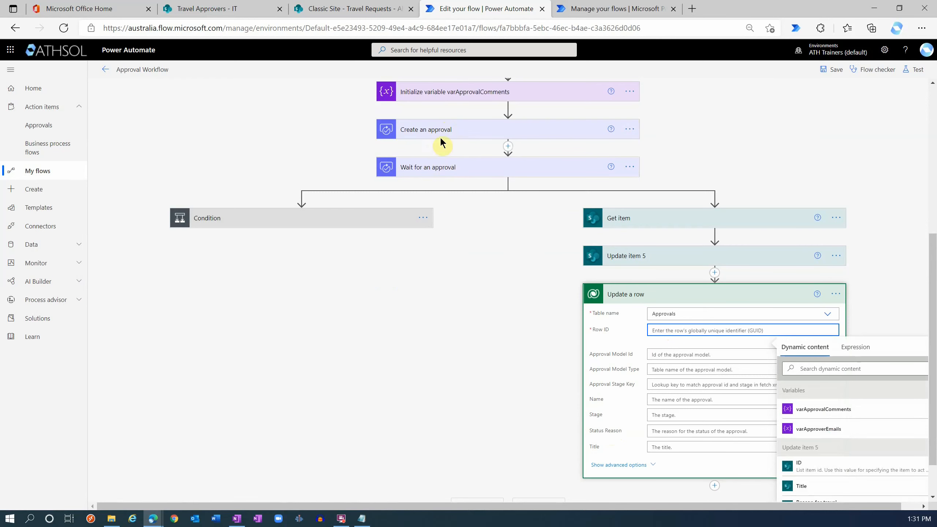
click(818, 368)
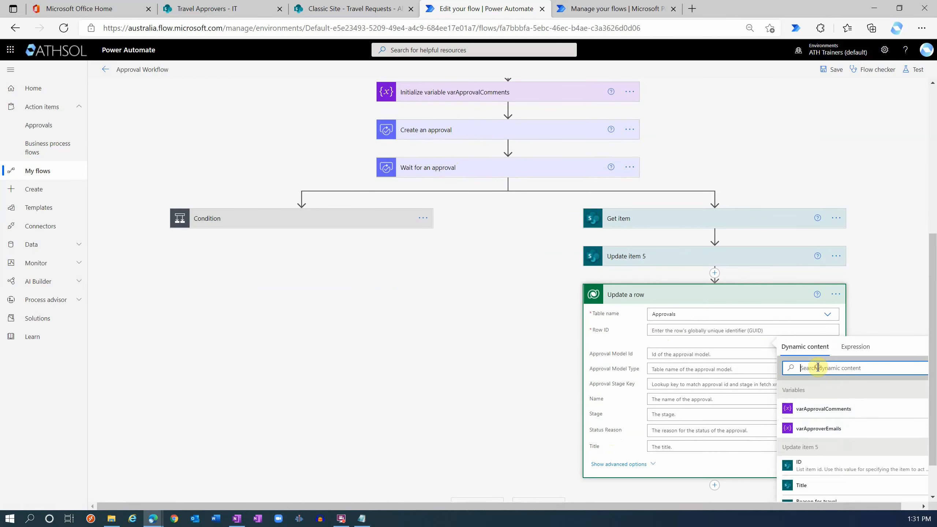
text(approval it)
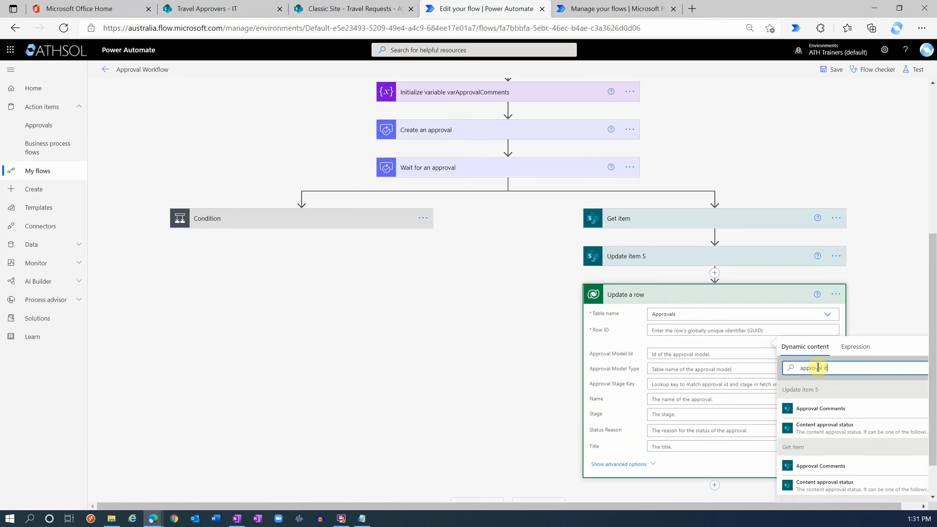
key(BackSpace)
text(d)
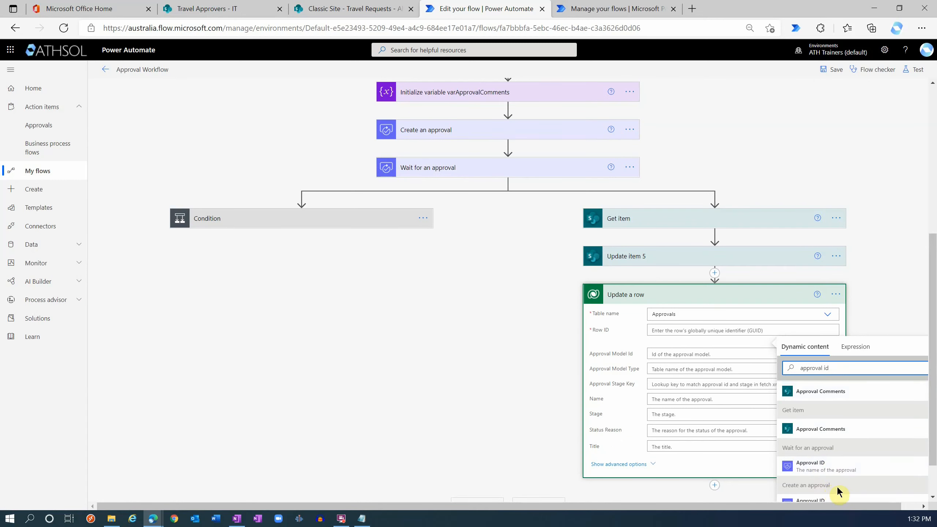
click(822, 502)
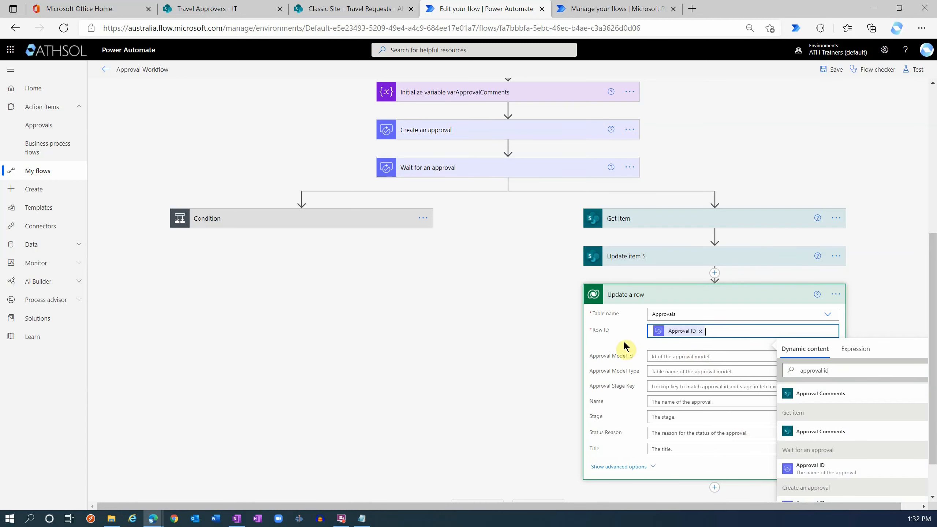
Show the advanced options of the Update a row action and set Status to Inactive
scroll(616, 380, down, 1)
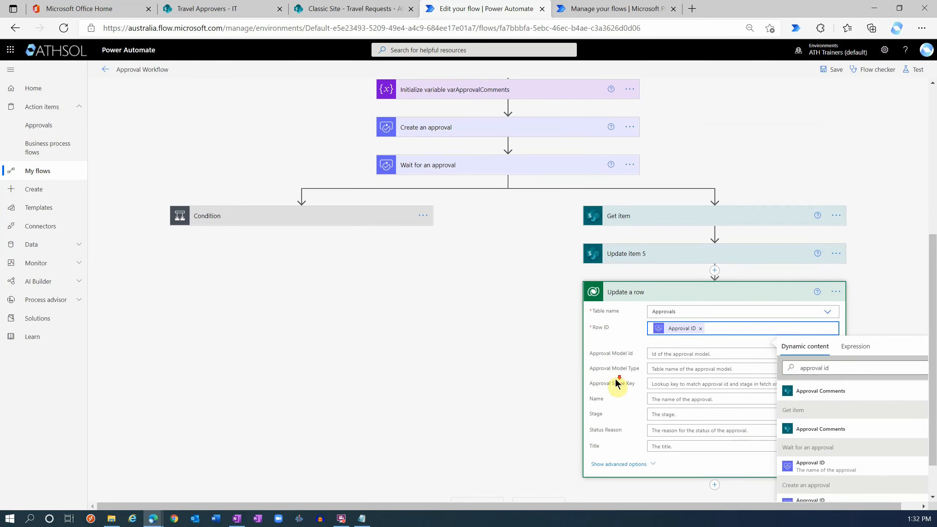
scroll(616, 382, down, 3)
click(626, 441)
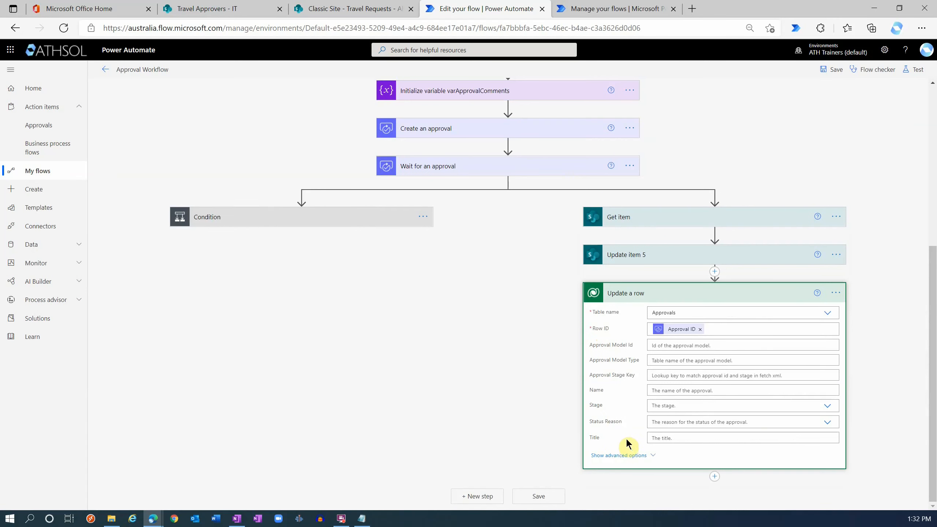
click(616, 456)
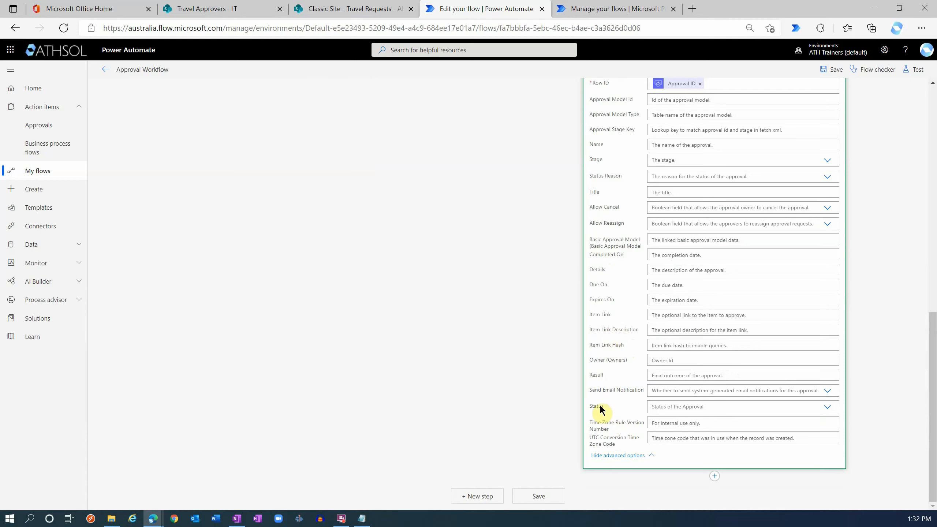
click(732, 407)
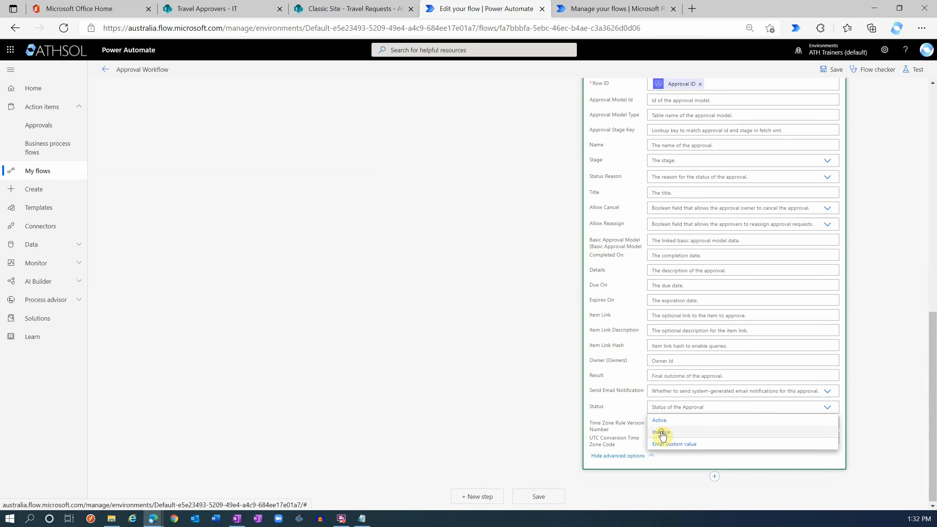
click(662, 433)
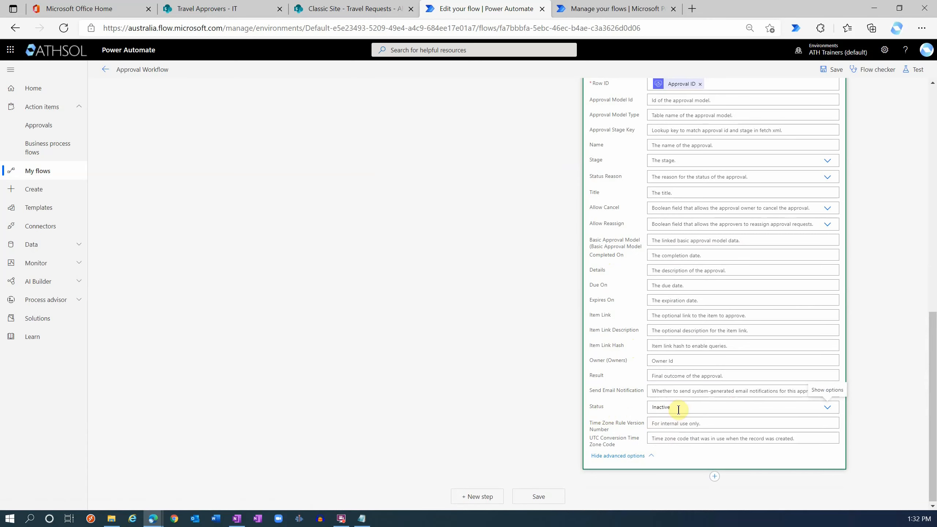
Check the approval history on the Approvals page and return to the flow editor
scroll(614, 402, up, 8)
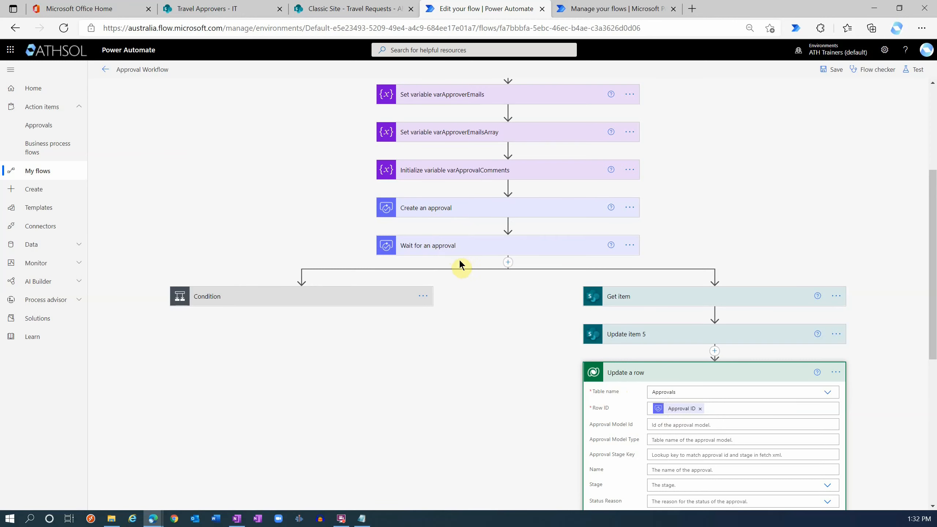
click(596, 10)
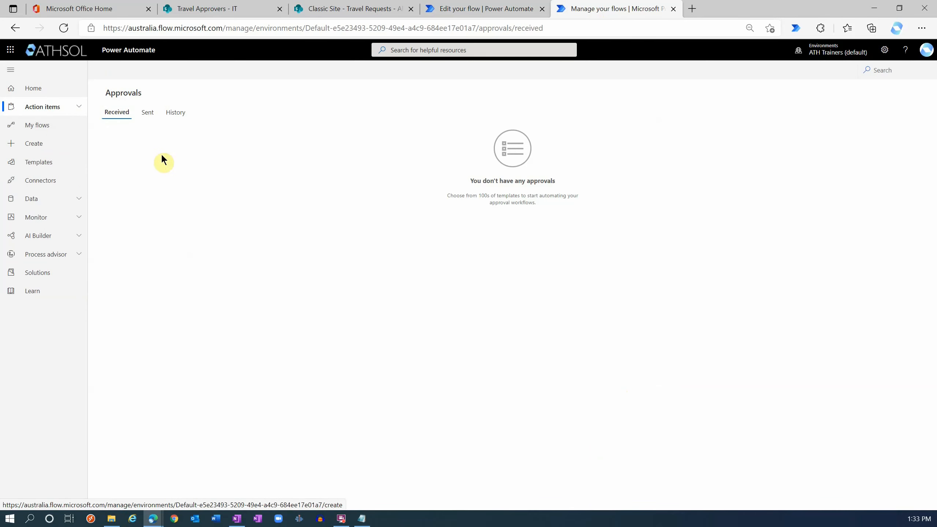
click(174, 113)
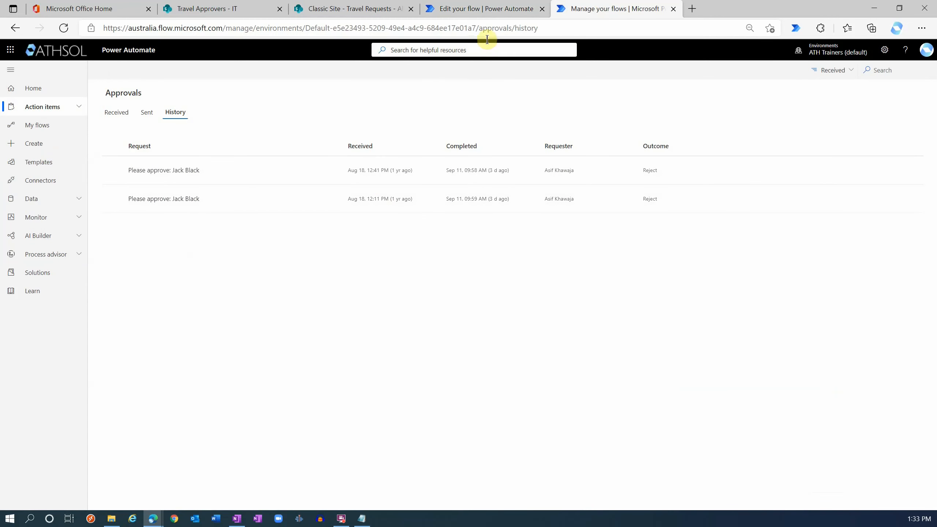
click(484, 9)
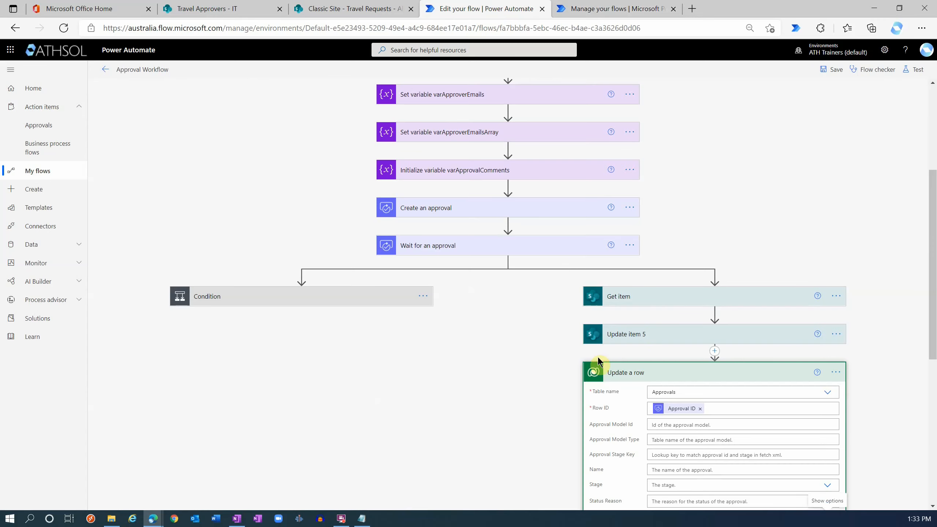
Collapse Update a row and add a Terminate action below it with the status Succeeded
scroll(557, 371, down, 5)
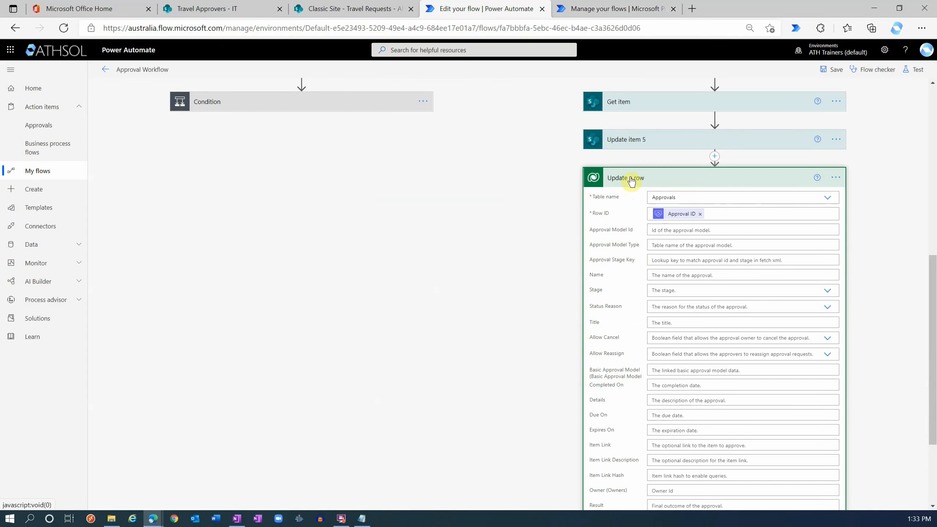
click(658, 183)
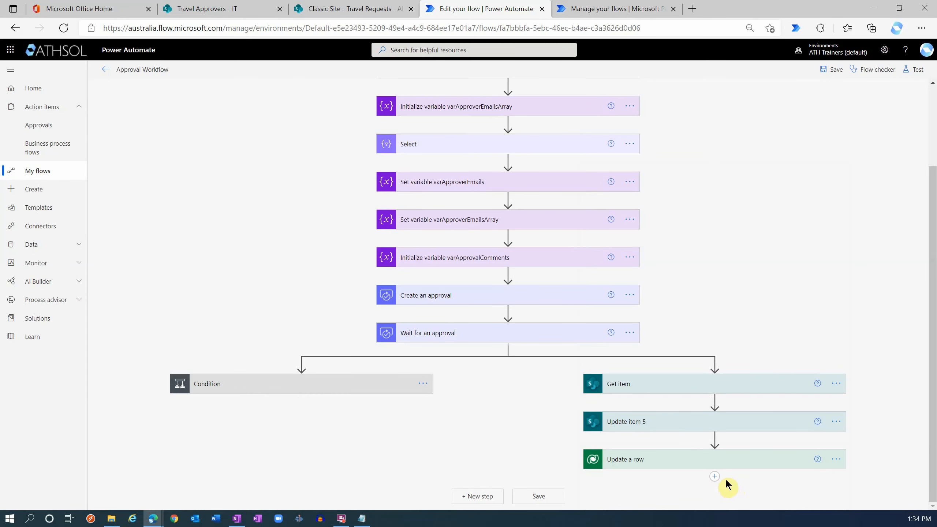
click(715, 477)
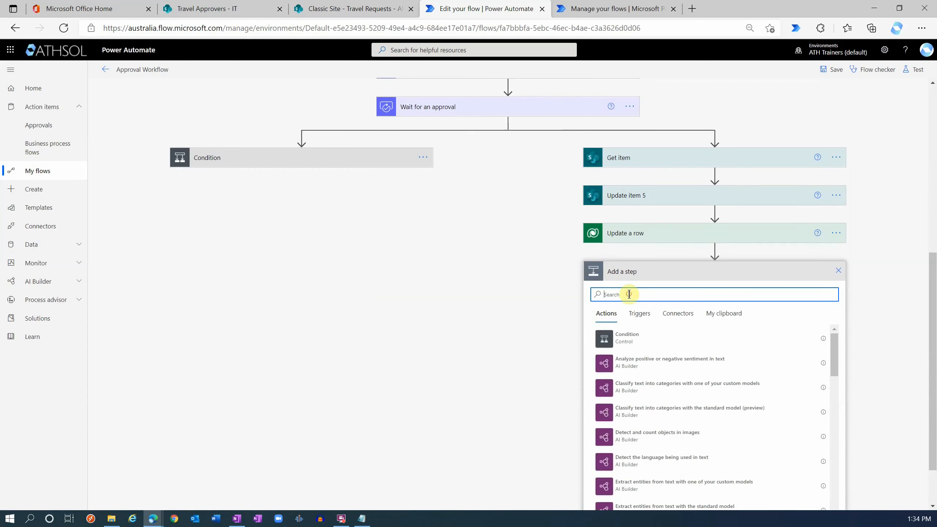
text(terminate)
click(635, 340)
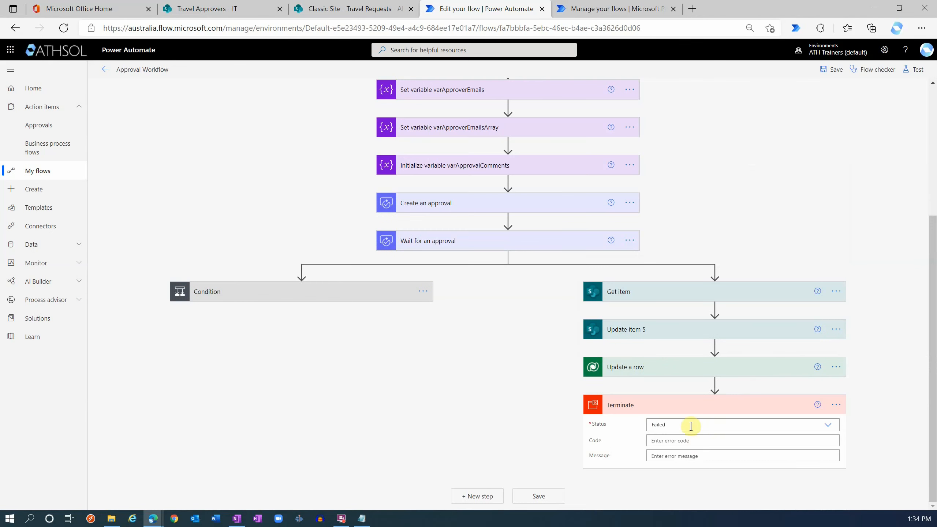
click(713, 427)
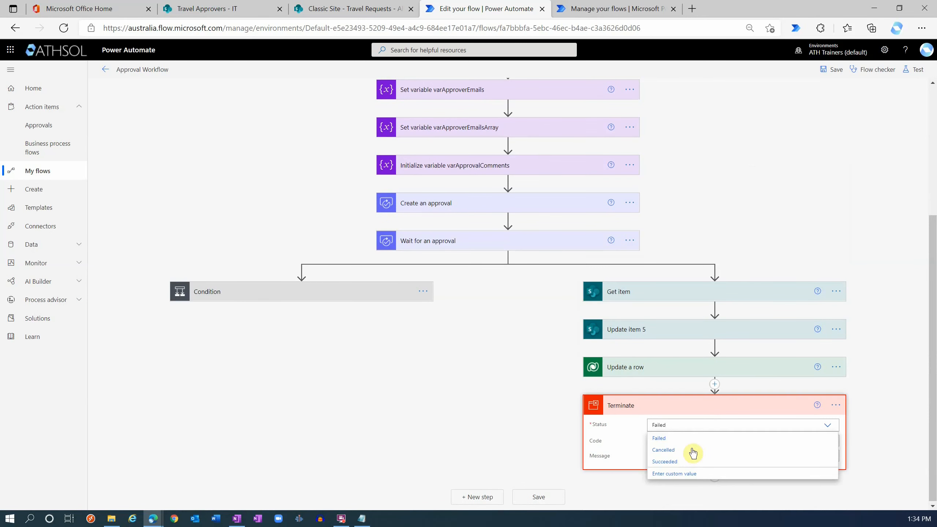
click(671, 462)
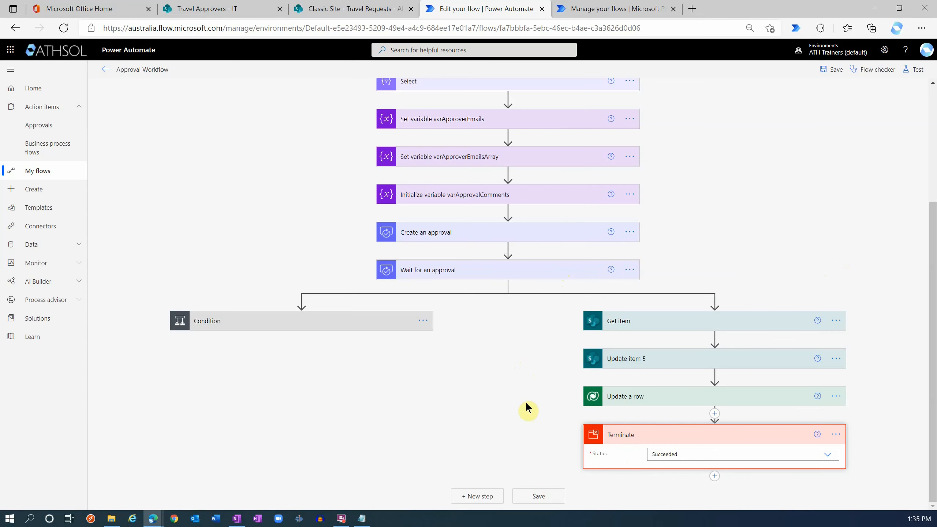
click(627, 442)
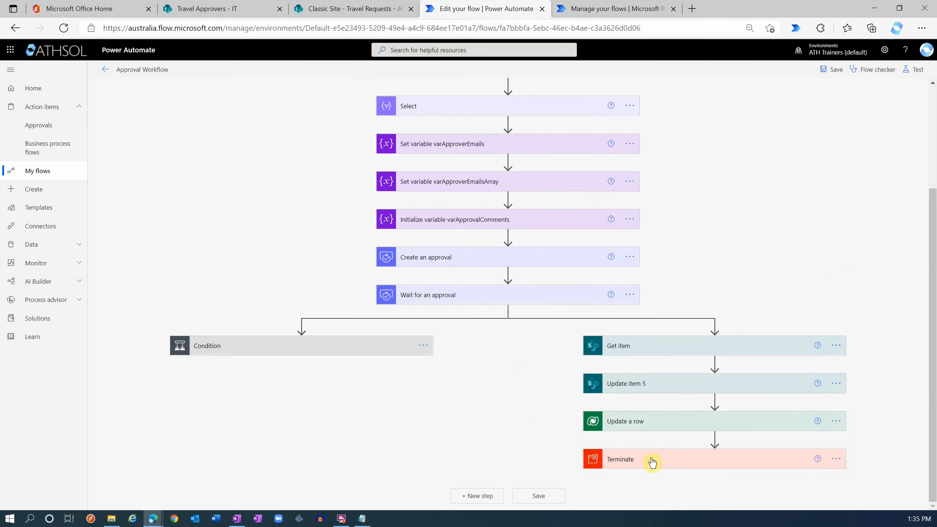
Add a Terminate action with the status Succeeded below the Condition and save the flow
click(288, 350)
scroll(380, 404, down, 5)
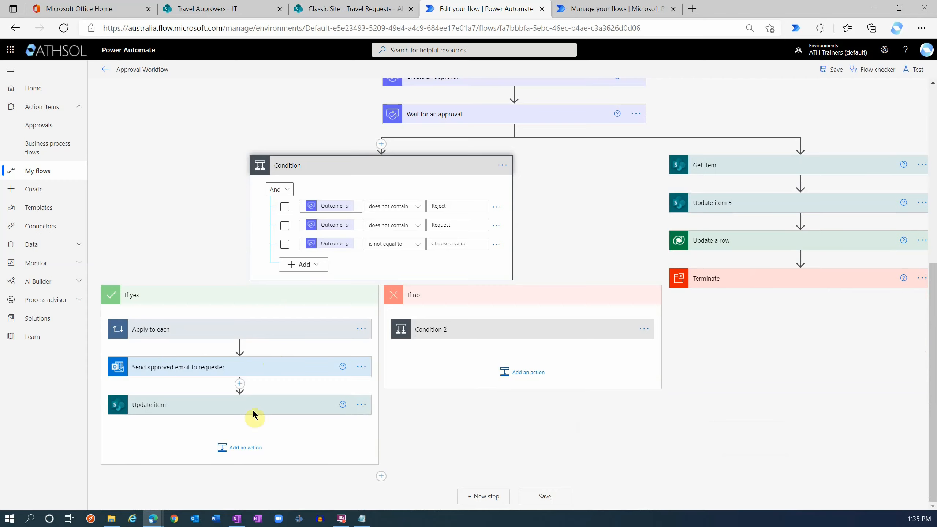
click(336, 167)
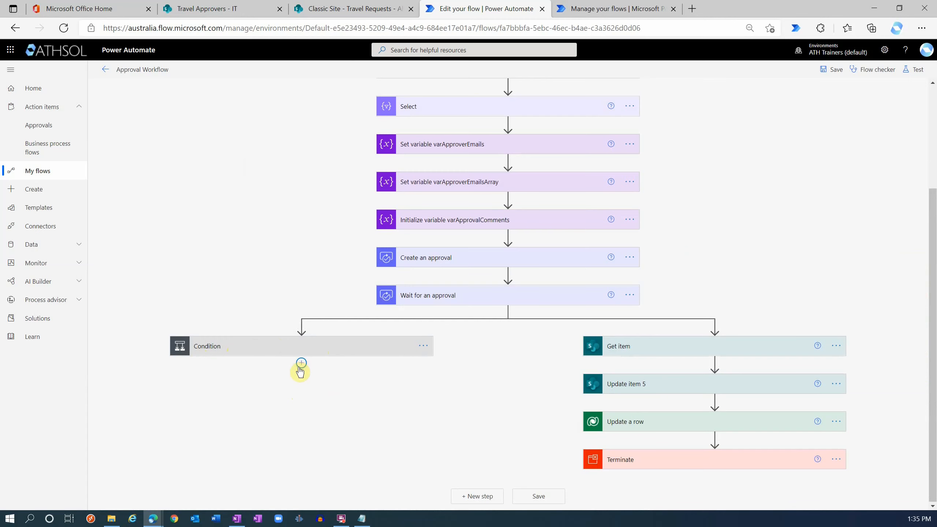
click(301, 363)
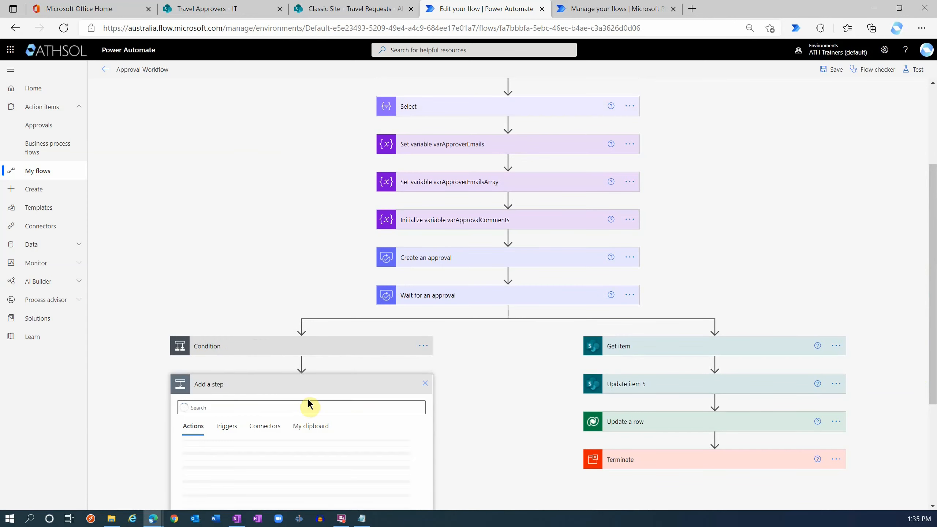
scroll(297, 423, down, 5)
text(te)
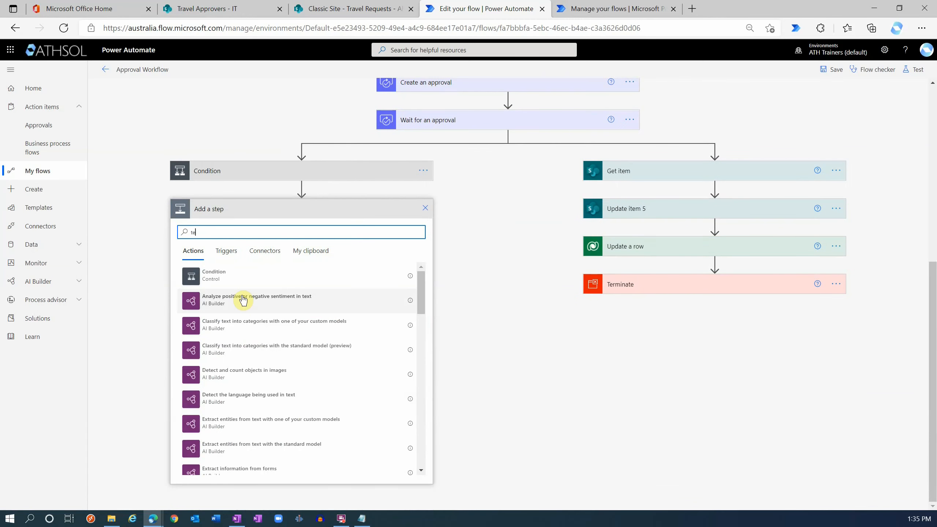
text(rminate)
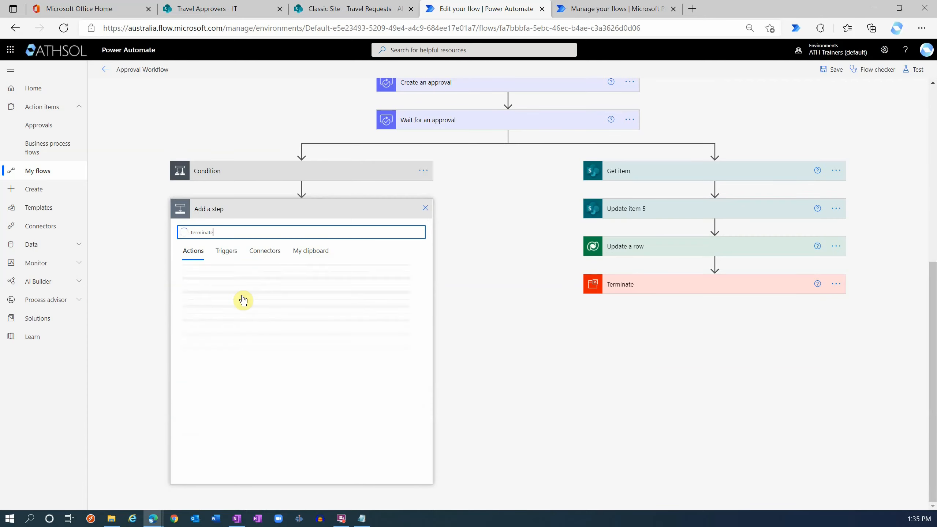
click(207, 275)
click(257, 441)
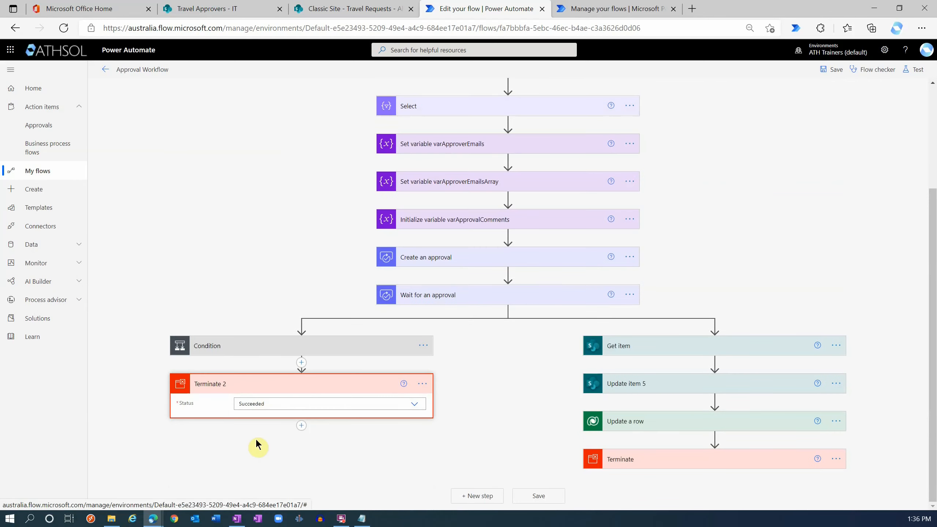
click(538, 496)
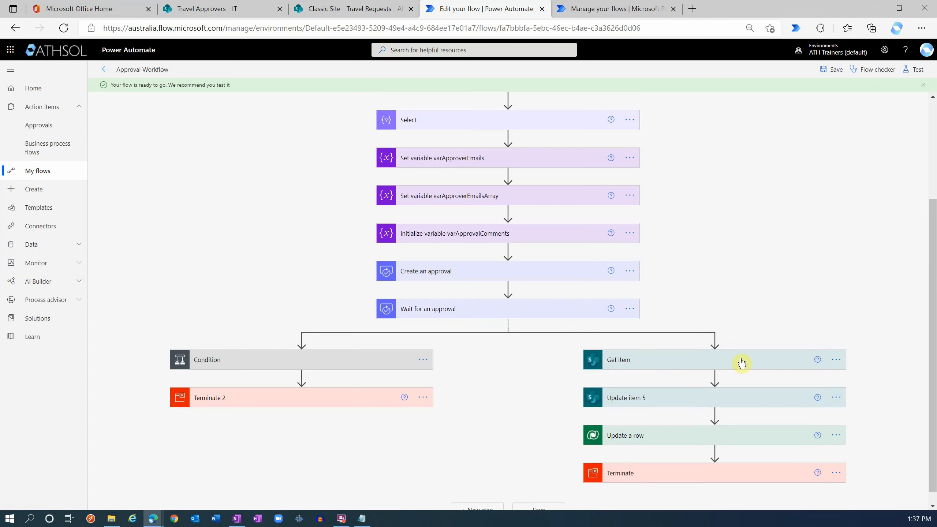
Configure Get item to run only after Wait for an approval has timed out, and collapse the action
click(836, 362)
click(760, 425)
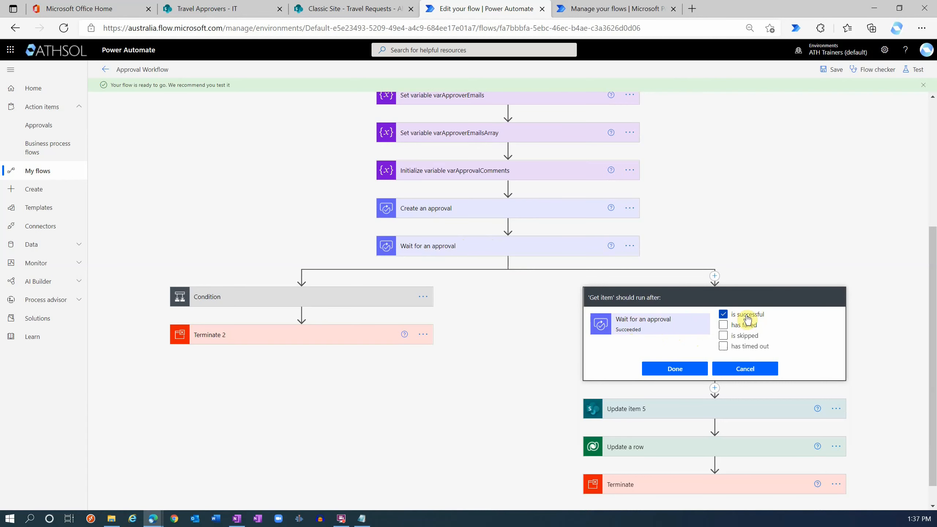
click(723, 314)
click(724, 346)
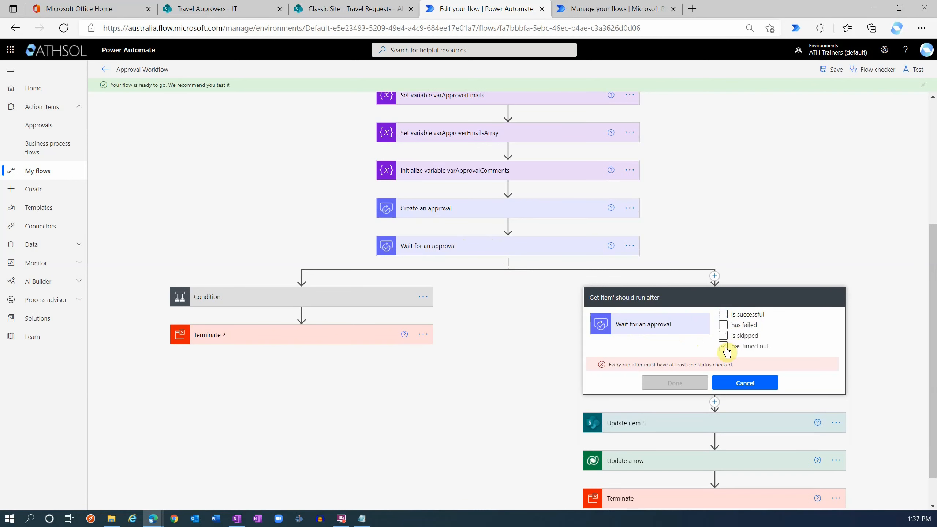
click(723, 347)
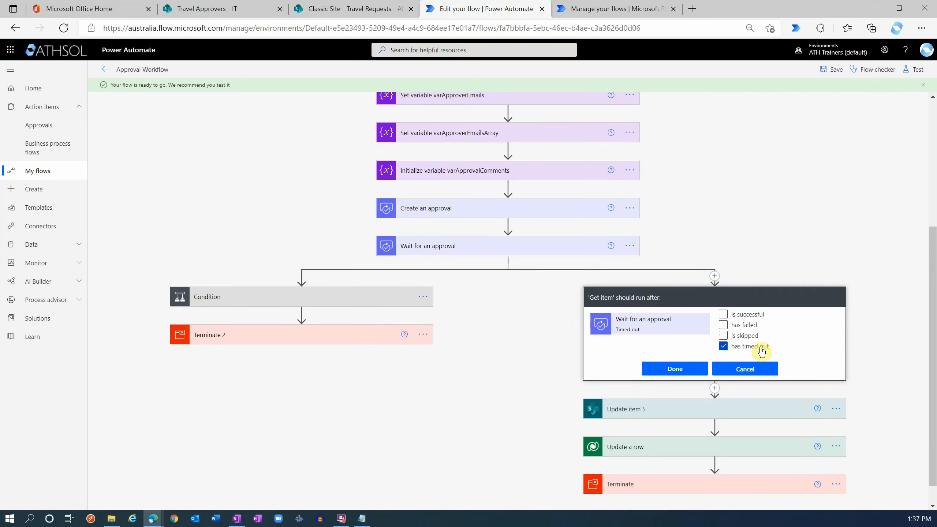
click(670, 370)
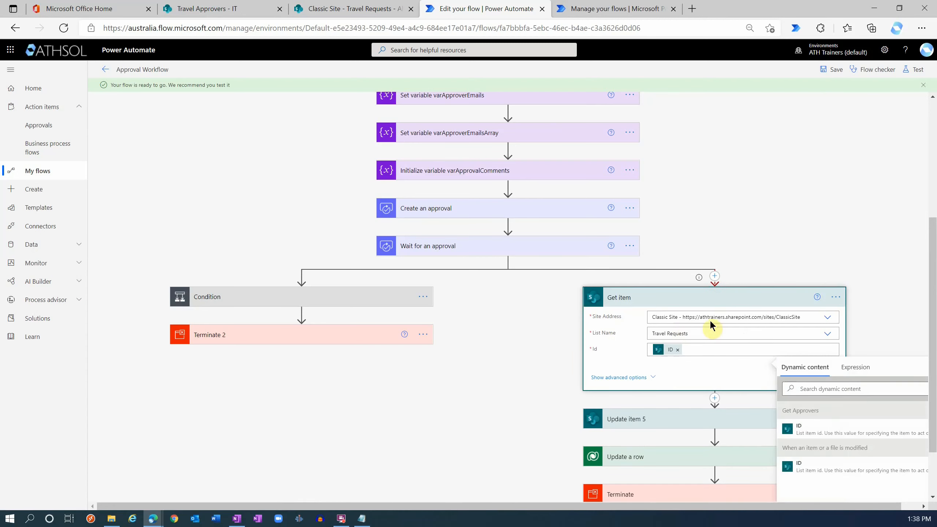
click(587, 282)
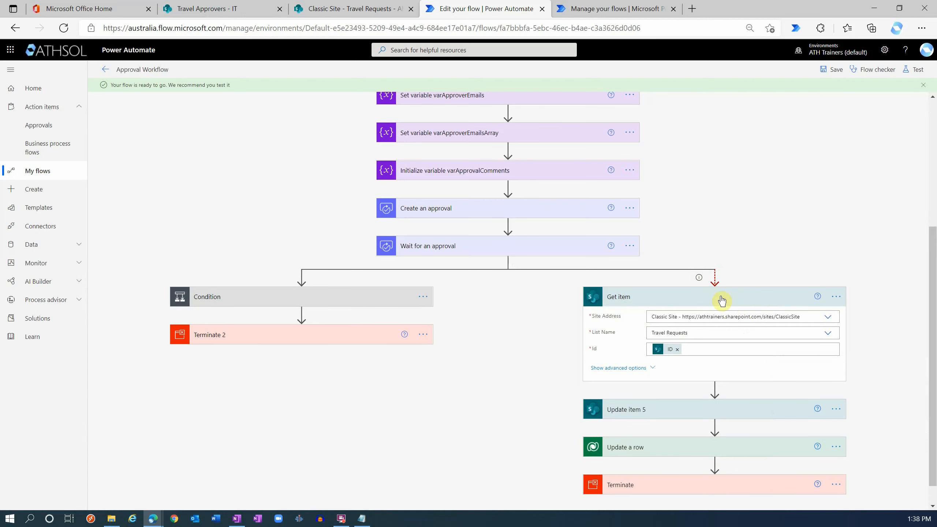
click(671, 301)
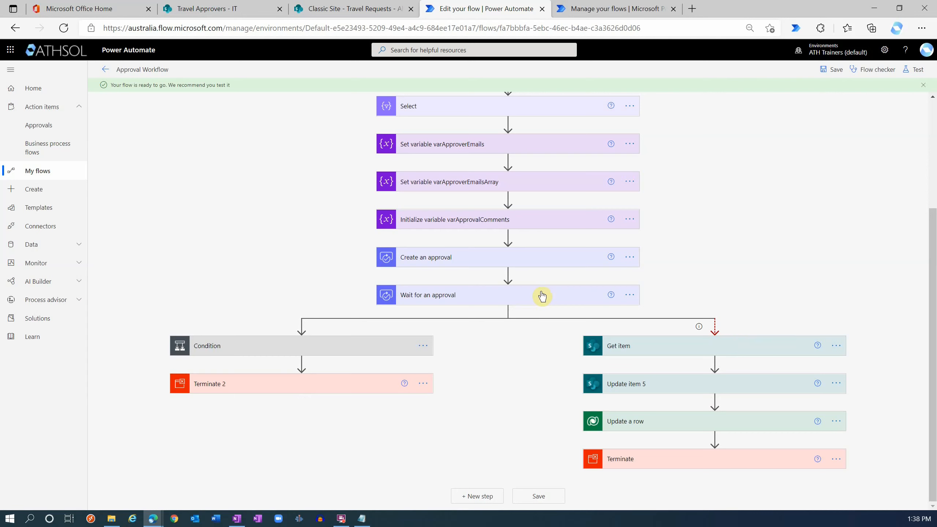
Set the timeout duration of Wait for an approval to PT2M and save the flow
click(630, 296)
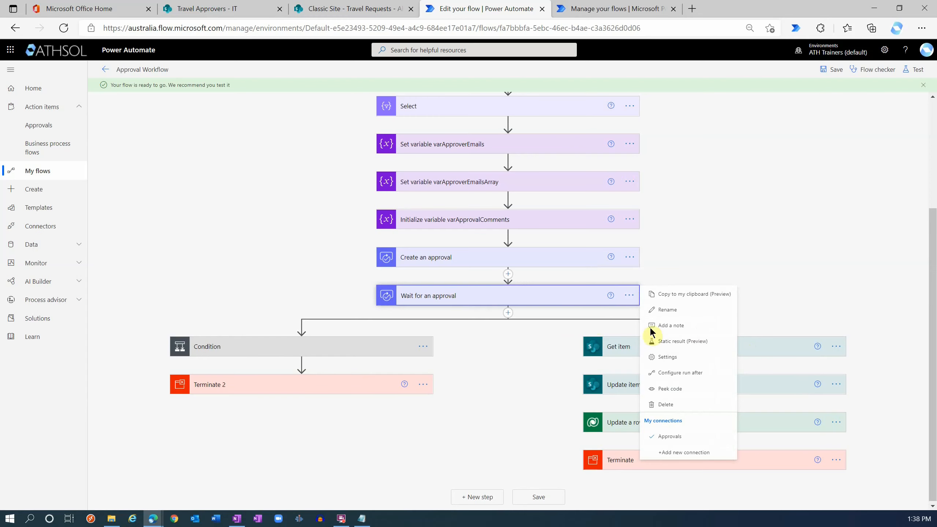
click(676, 359)
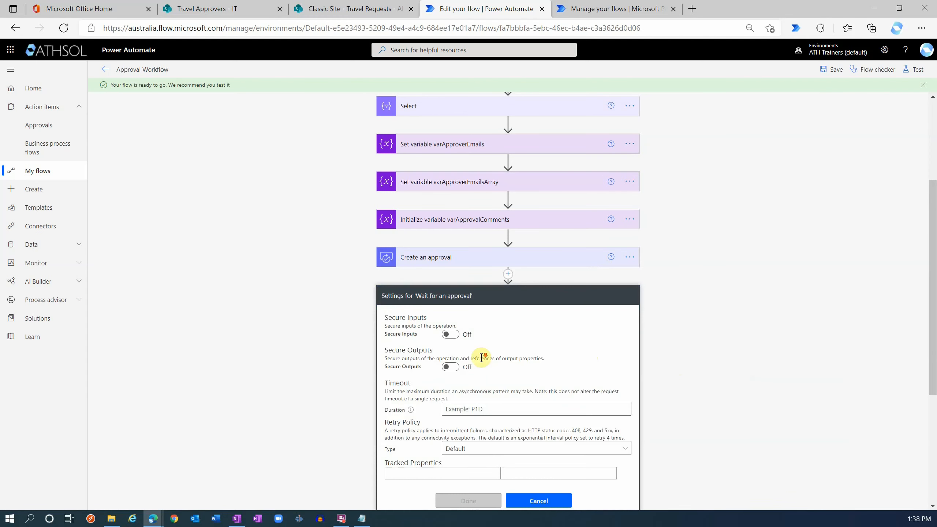
scroll(479, 304, down, 3)
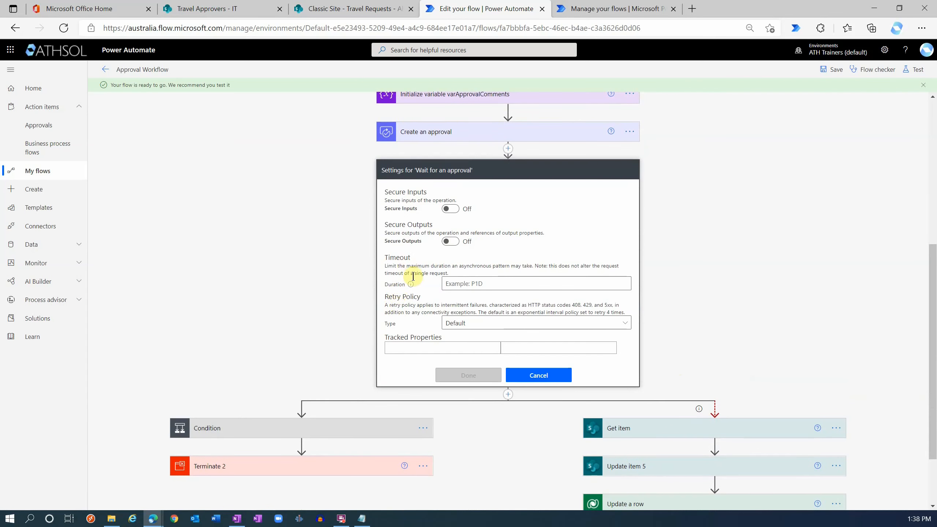
click(451, 283)
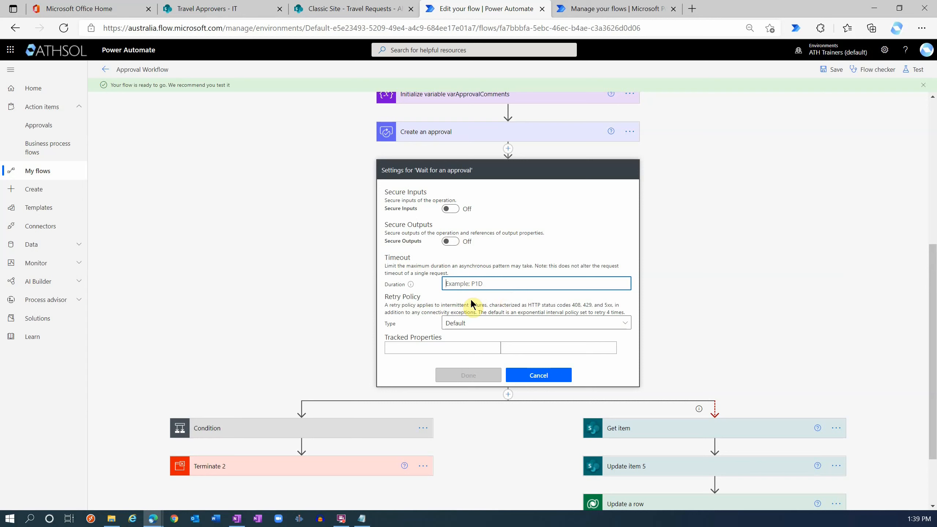
text(PT2M)
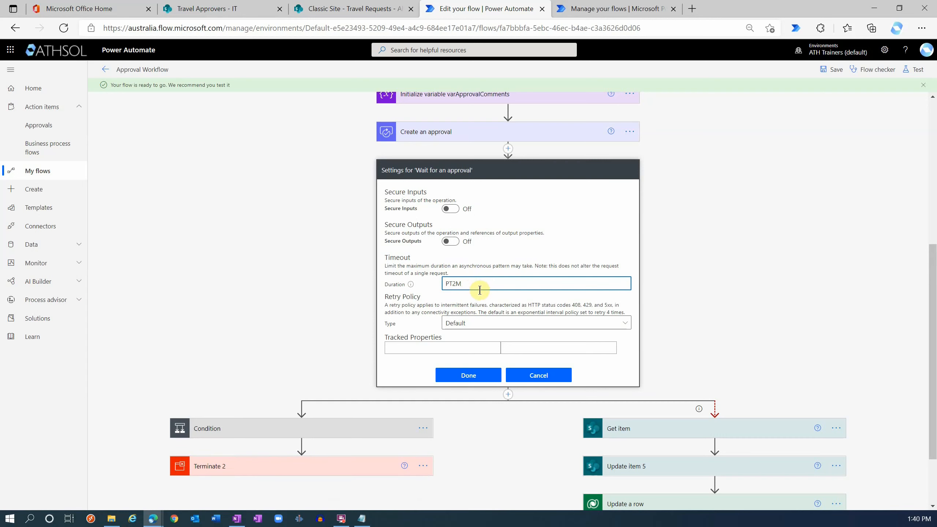
click(468, 376)
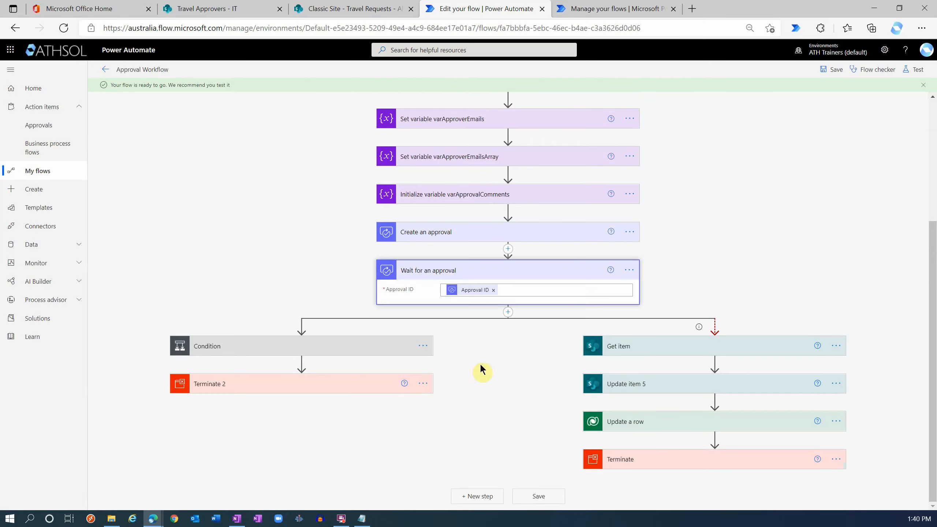
click(833, 70)
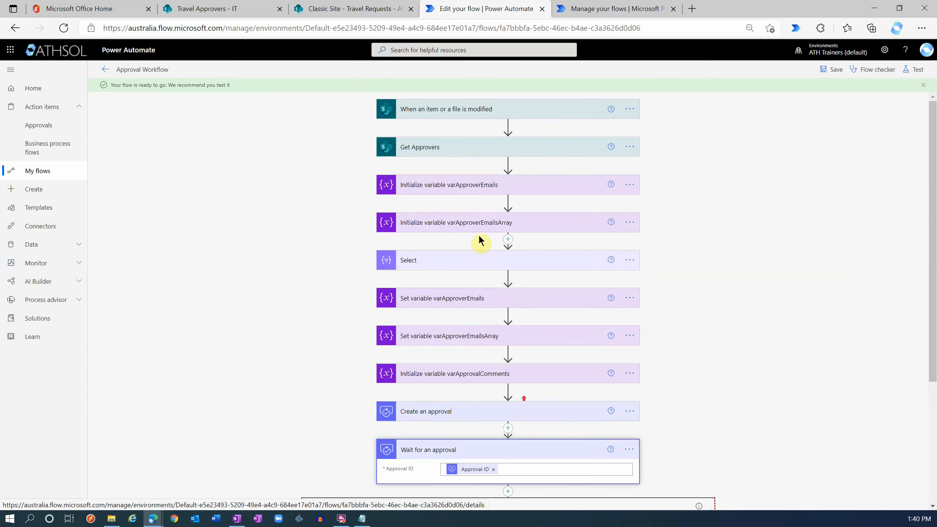
Create a new item in the Travel Requests list titled Trip to Singapore with Vacation as the reason for travel
click(350, 9)
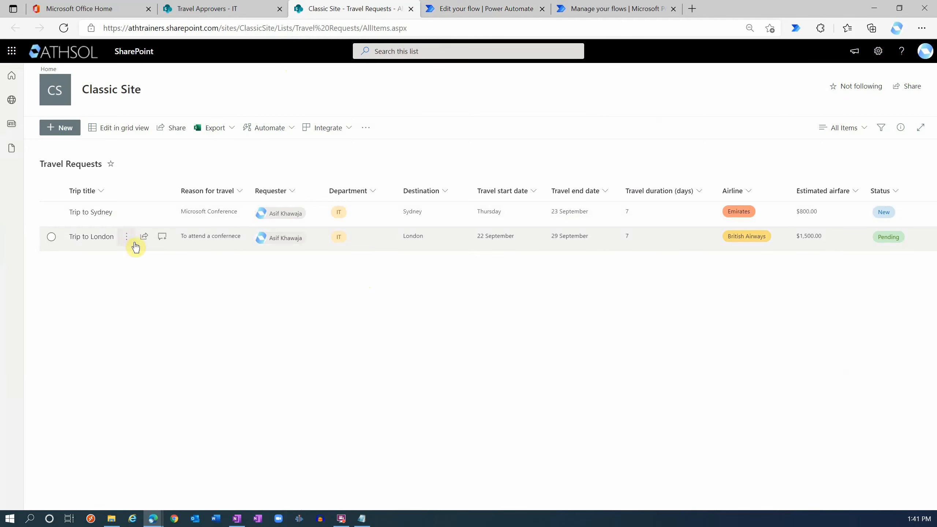
click(63, 127)
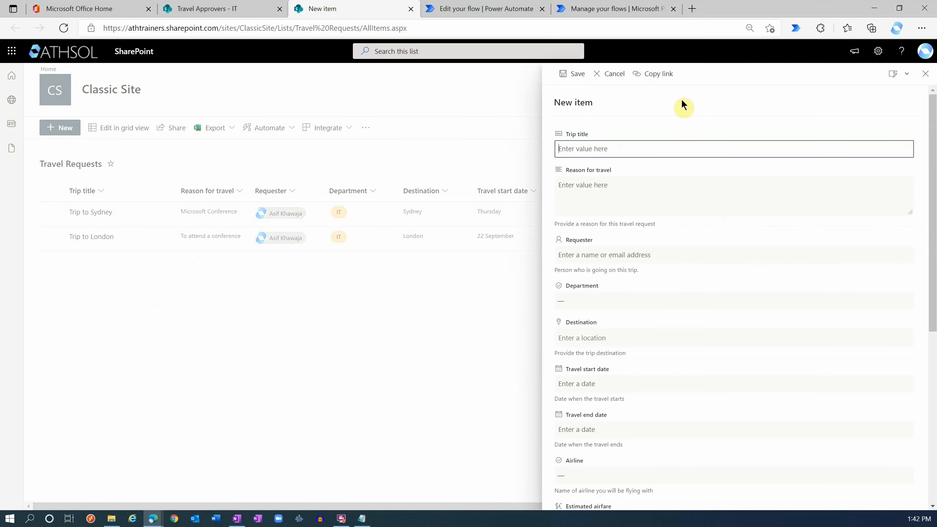
text(Trip to Singapore)
click(632, 194)
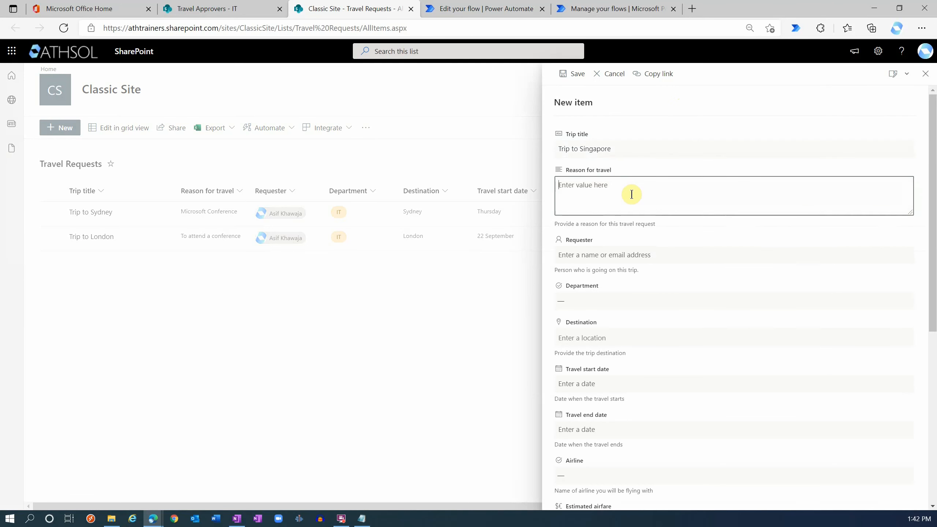
text(Vacation)
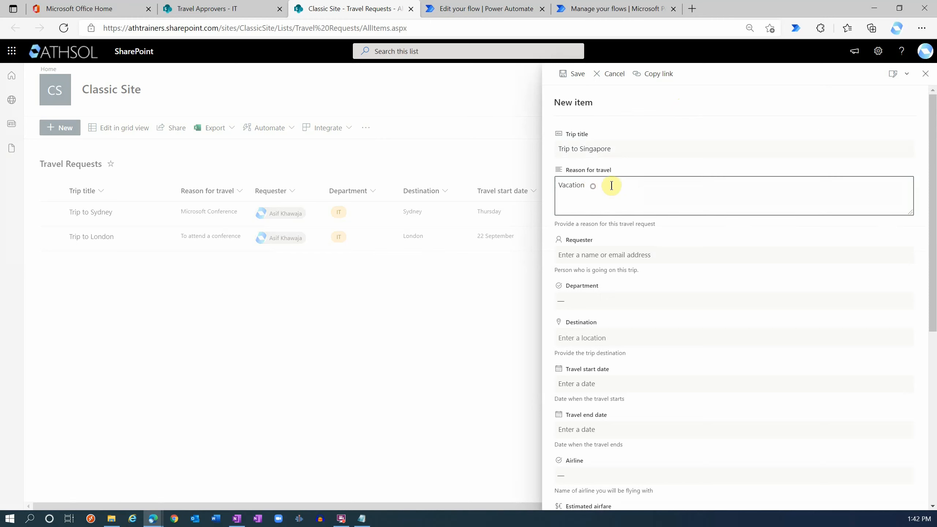
Enter the requester's name, set the department to IT and check the IT travel approvers
click(598, 255)
text(asif)
click(584, 298)
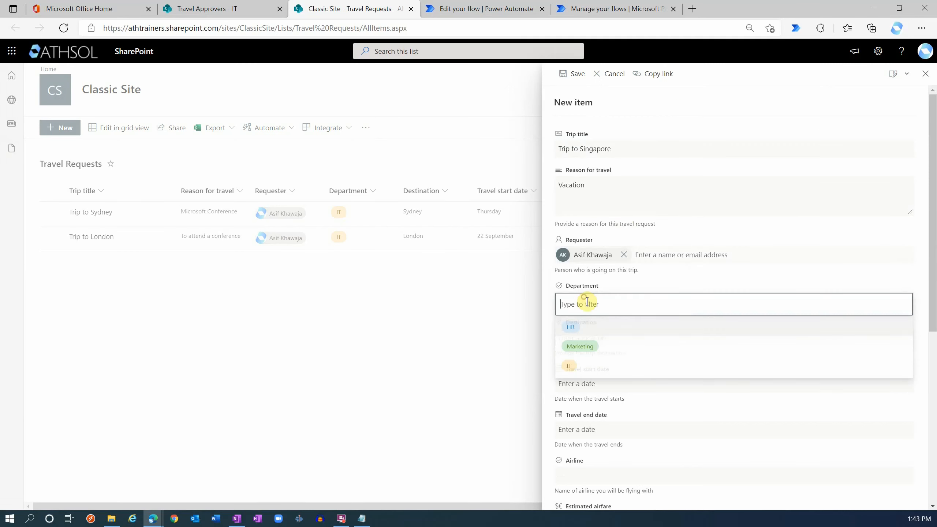
click(571, 367)
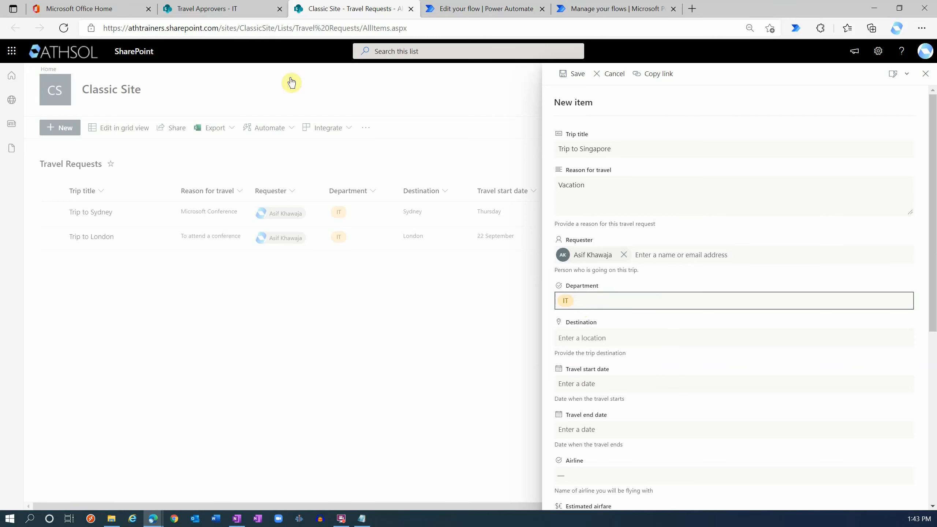
click(216, 8)
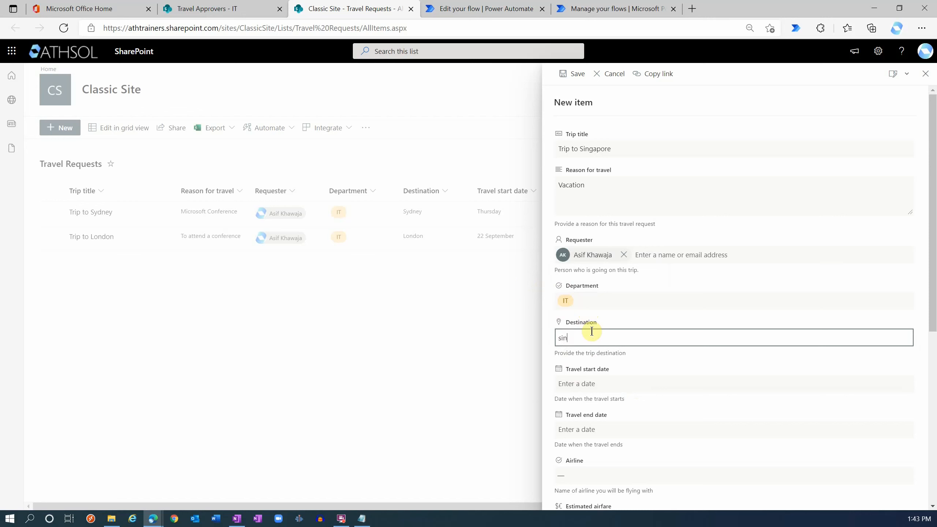
Set the destination to Singapore with travel dates from 22/09/2021 to 29/09/2021
text(gap)
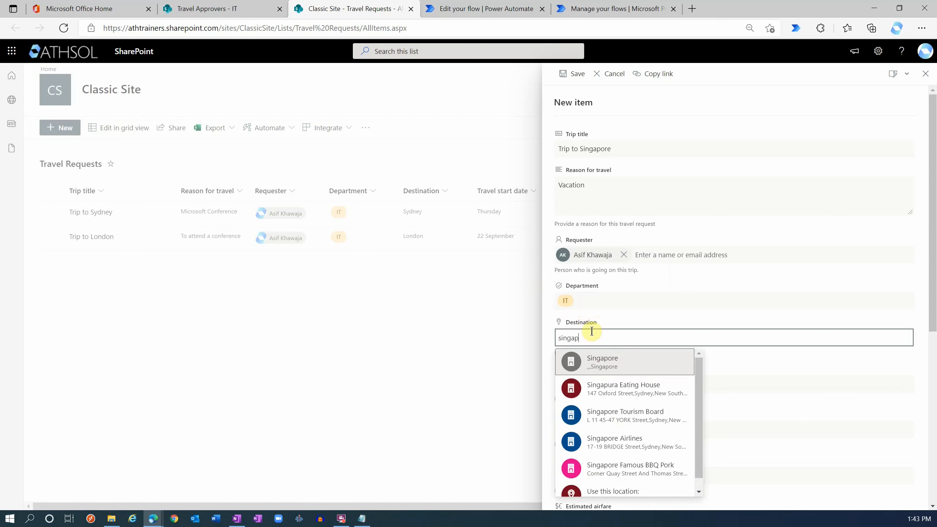
click(605, 359)
click(578, 397)
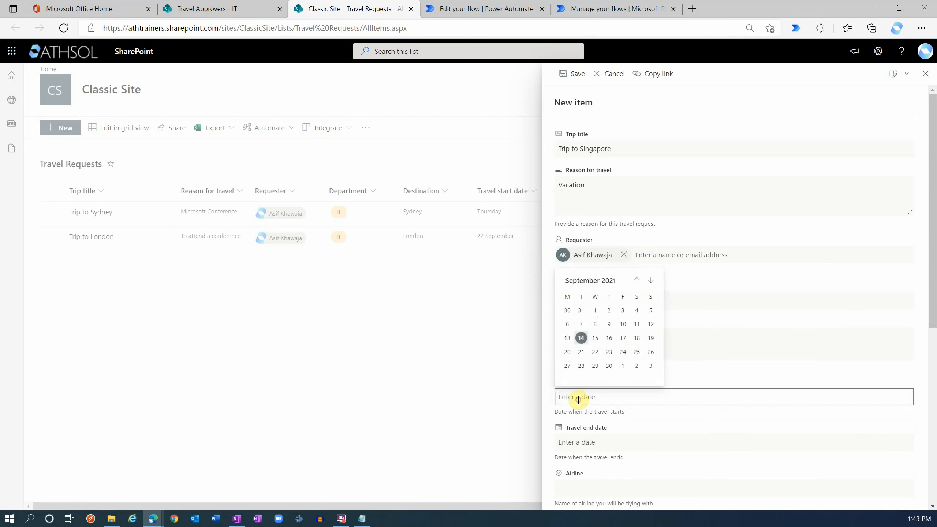
click(595, 352)
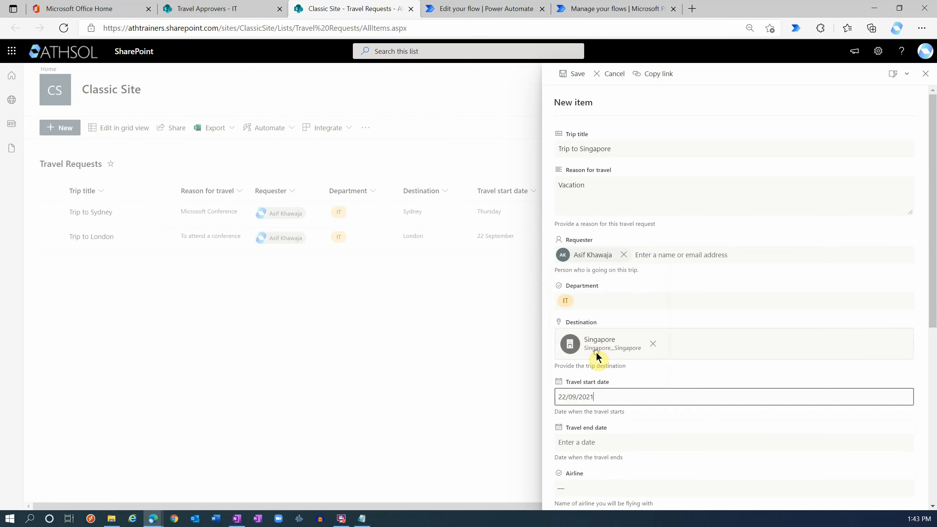
scroll(601, 435, down, 2)
click(593, 371)
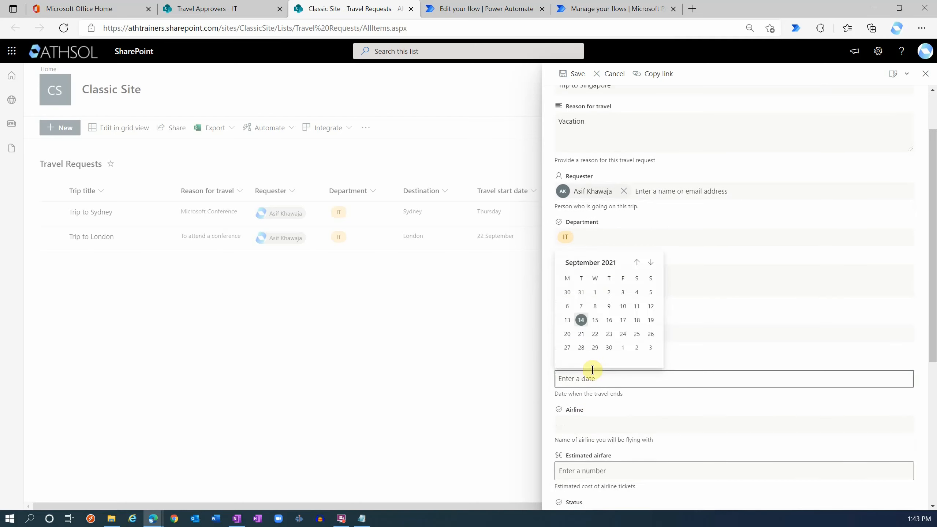
click(595, 348)
Choose Emirates as the airline and enter an estimated airfare of 600
scroll(598, 384, down, 2)
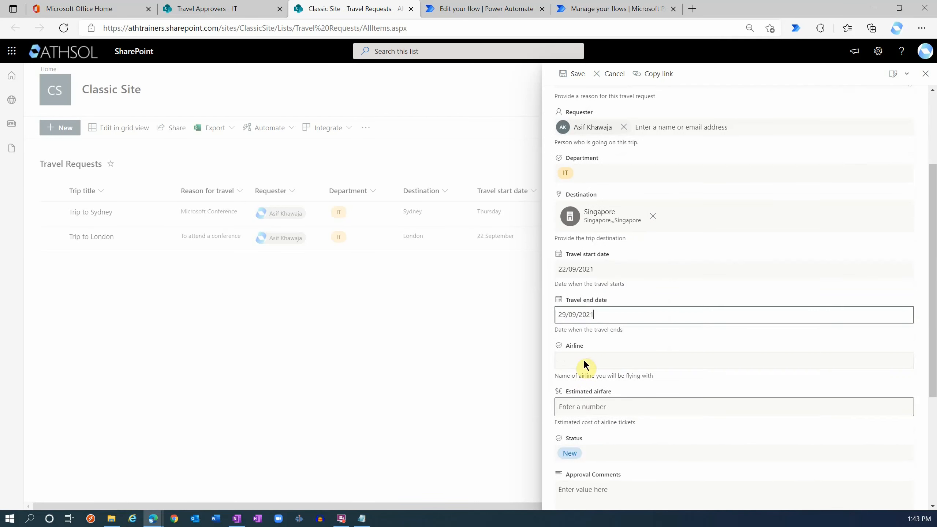
click(584, 364)
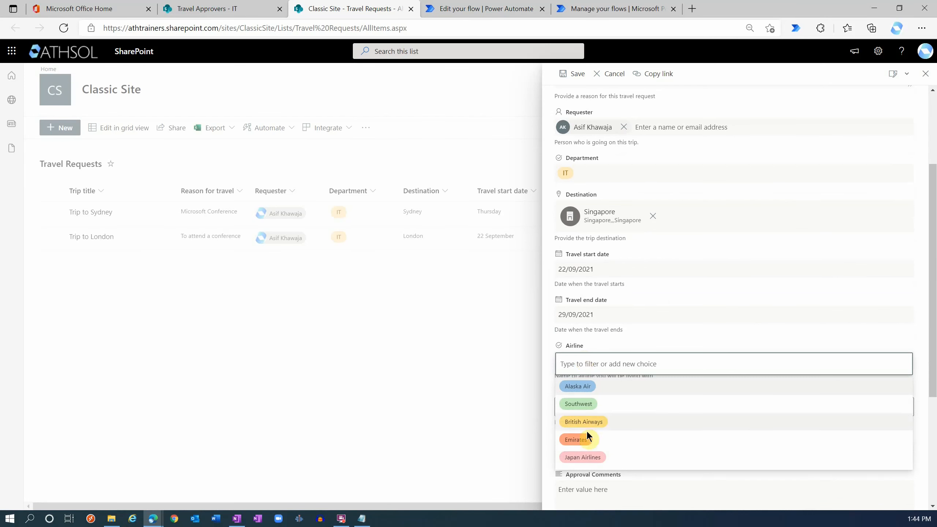
click(579, 439)
click(595, 407)
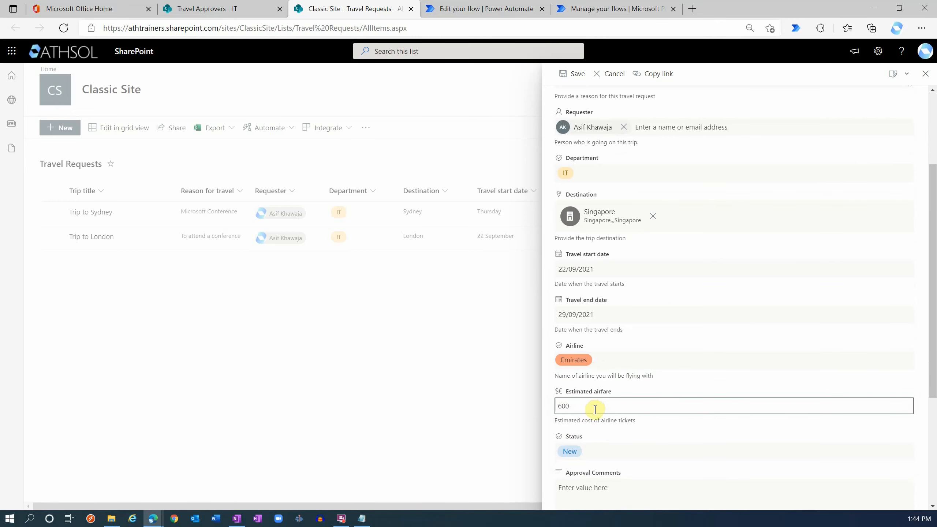
text(600)
Save the new travel request with the StartWF and Approvers Done fields left blank
scroll(595, 409, down, 3)
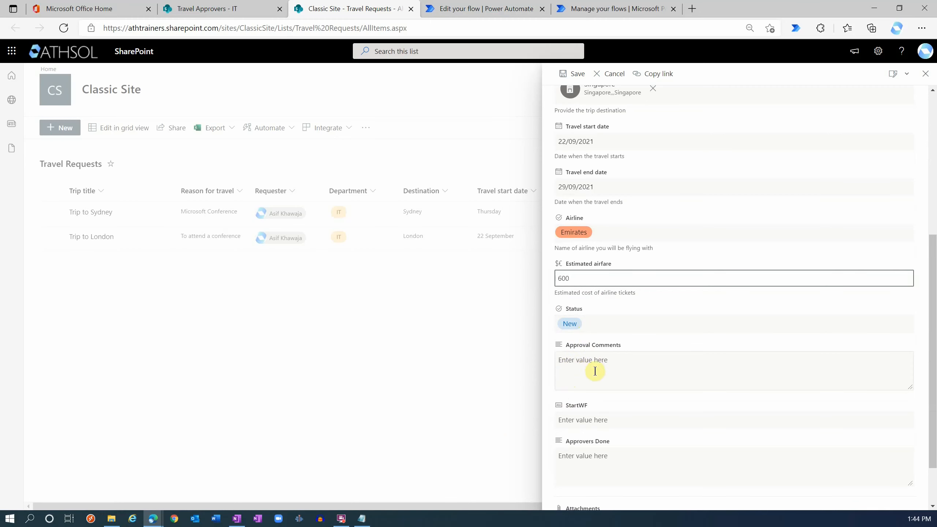
click(571, 420)
click(582, 463)
click(568, 423)
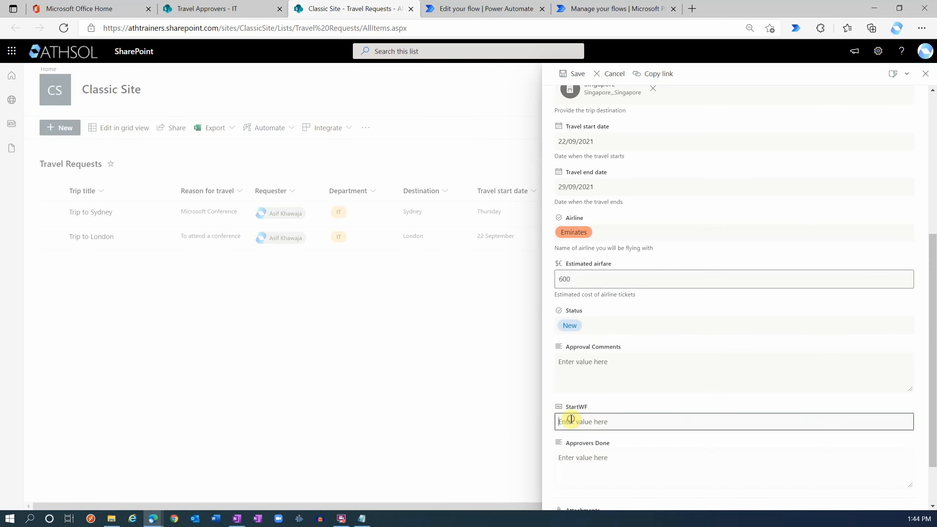
click(582, 462)
click(574, 424)
click(579, 457)
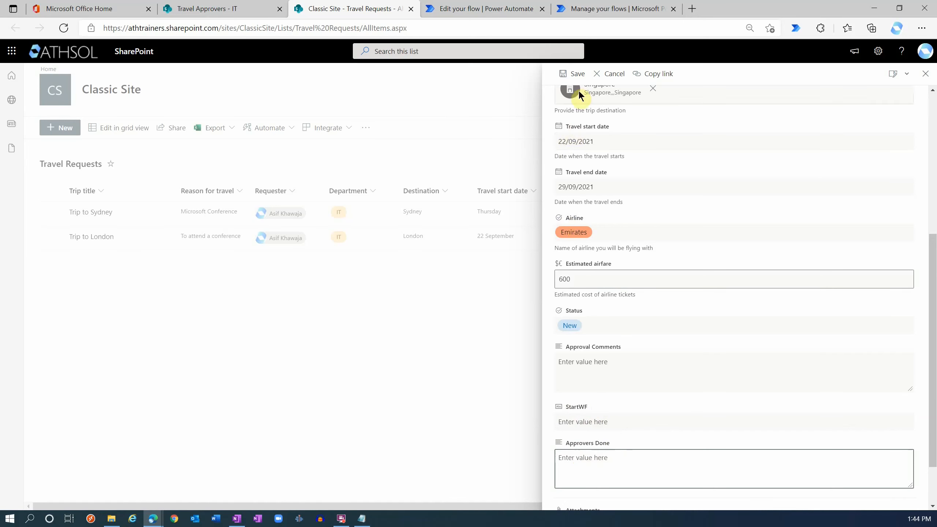
click(572, 73)
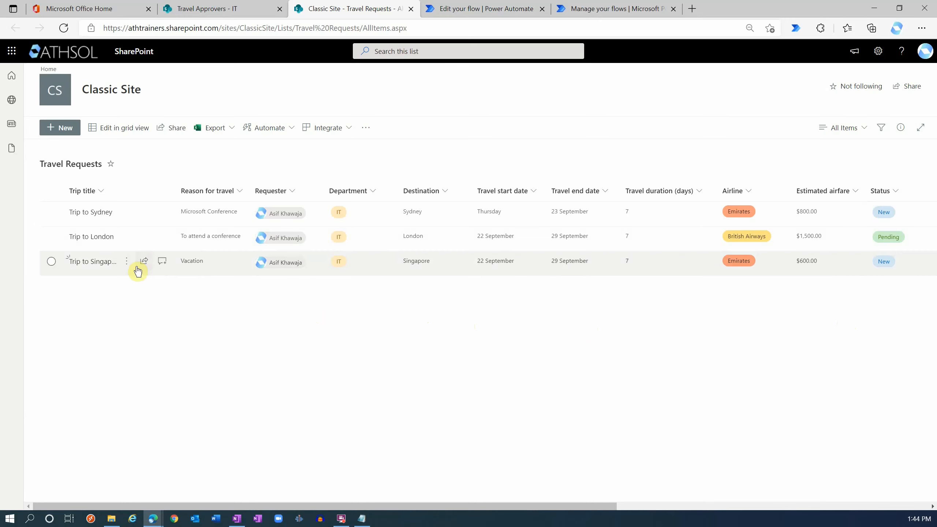
Run the Start Approval flow on the Trip to Singapore request
click(359, 263)
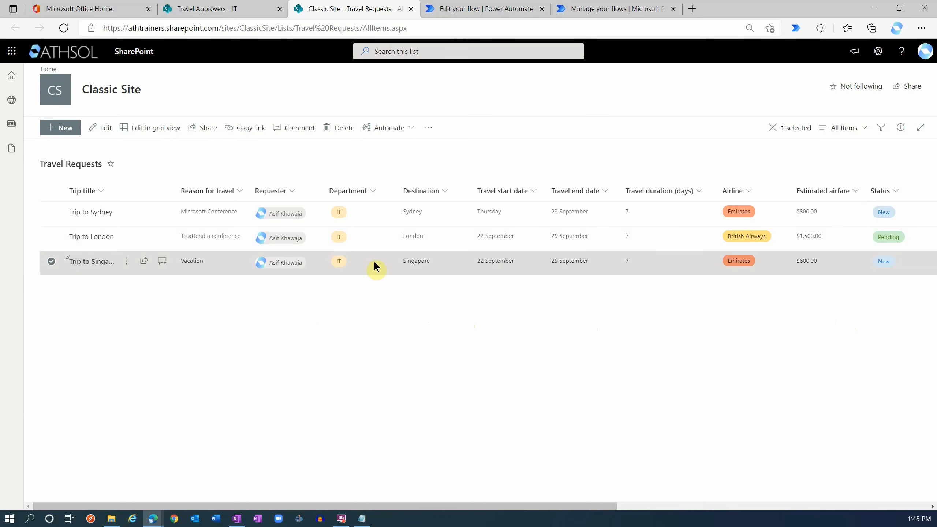
click(411, 129)
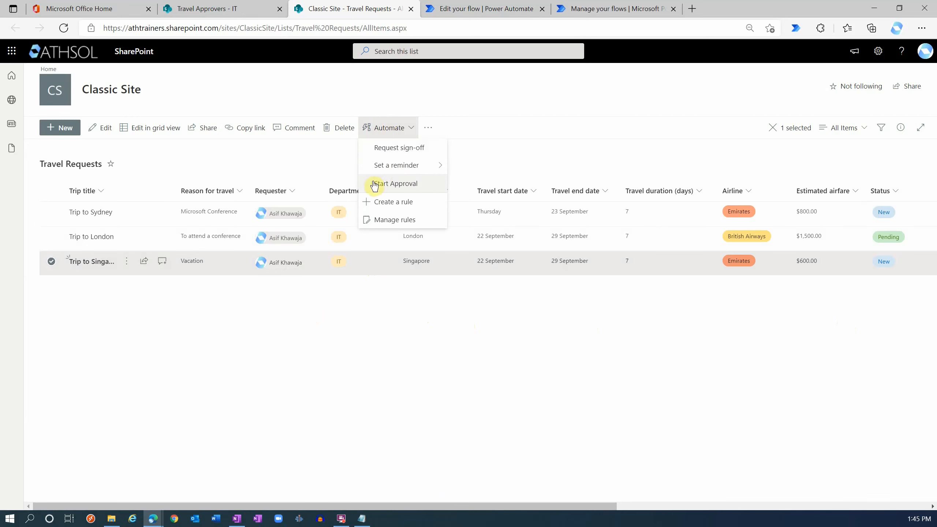
click(418, 185)
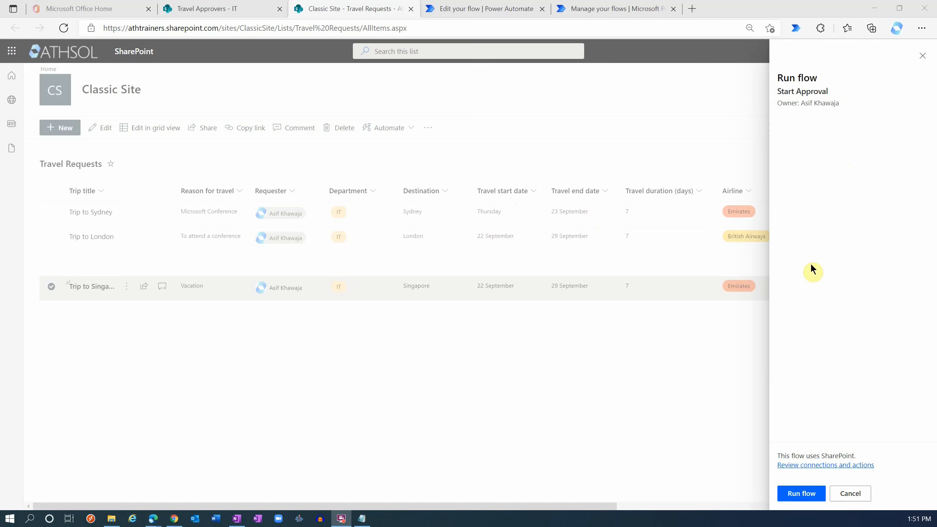
click(801, 493)
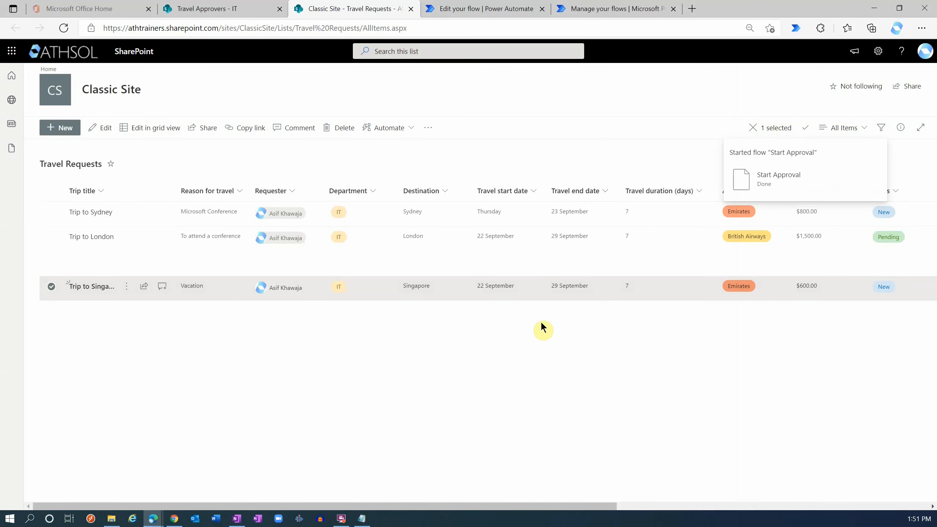
click(770, 129)
click(661, 288)
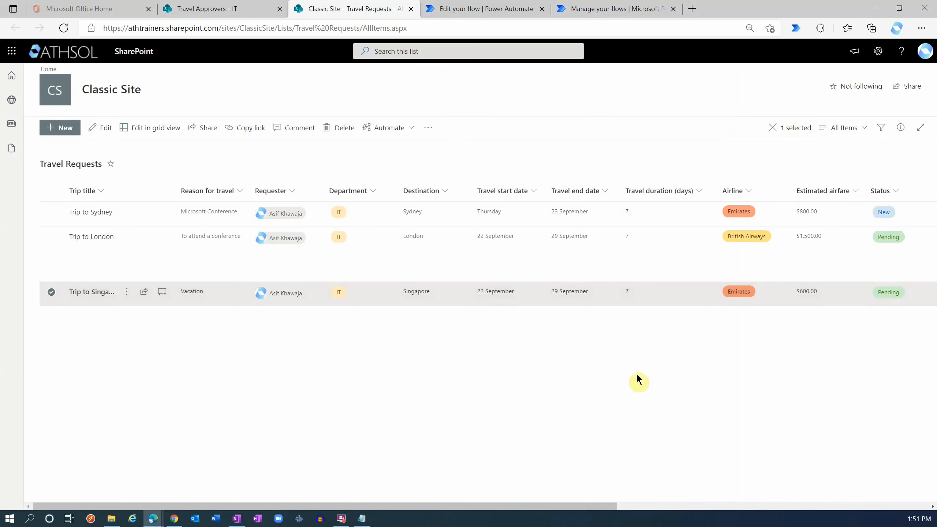
Widen the Approval Comments column of the Travel Requests list so its comments fit
drag(588, 511, 880, 493)
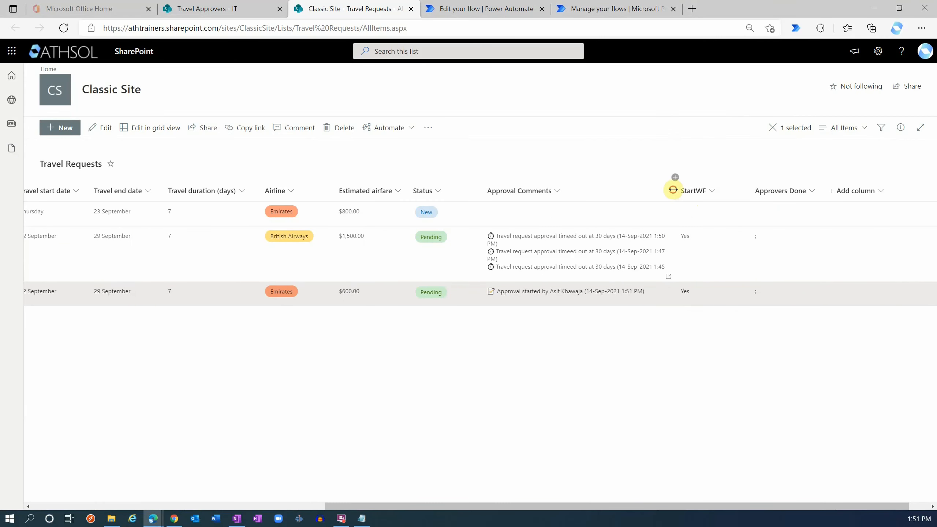
drag(672, 186, 686, 191)
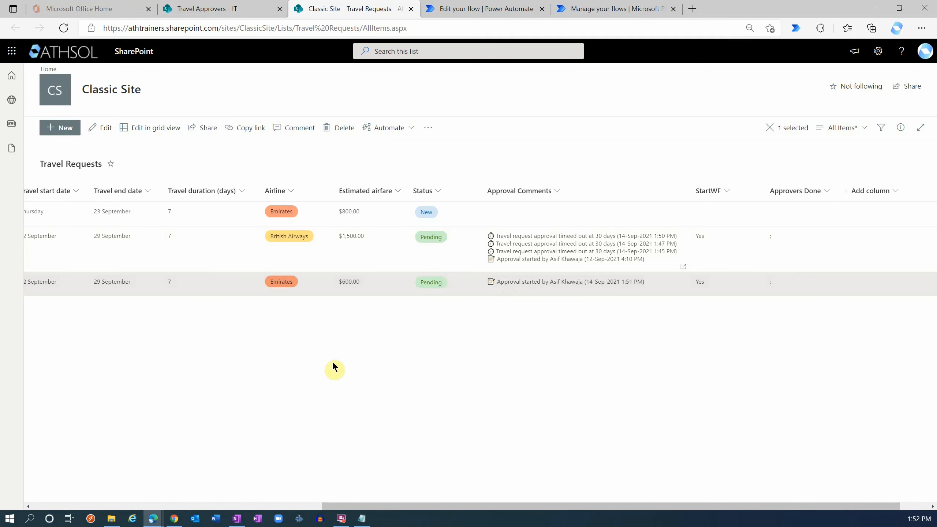
Switch to the approver's Power Automate window and refresh the received approvals
click(153, 519)
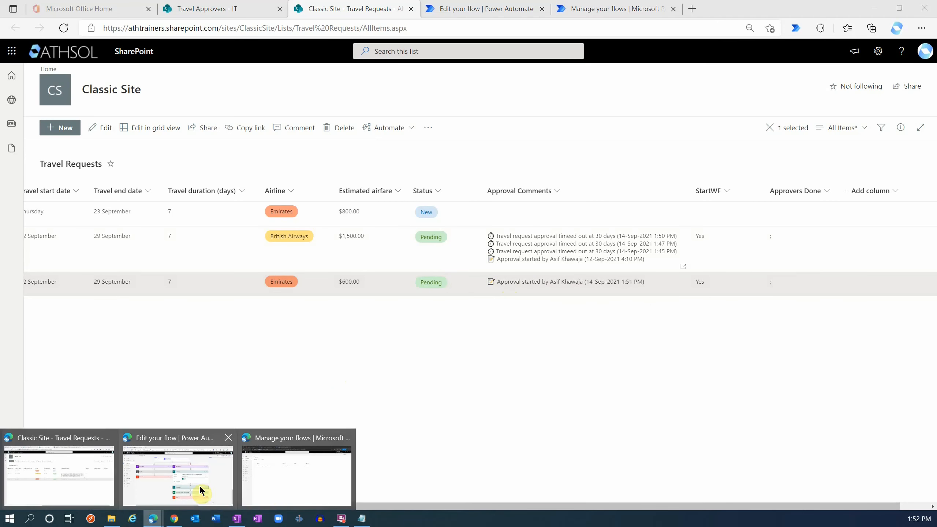
click(262, 491)
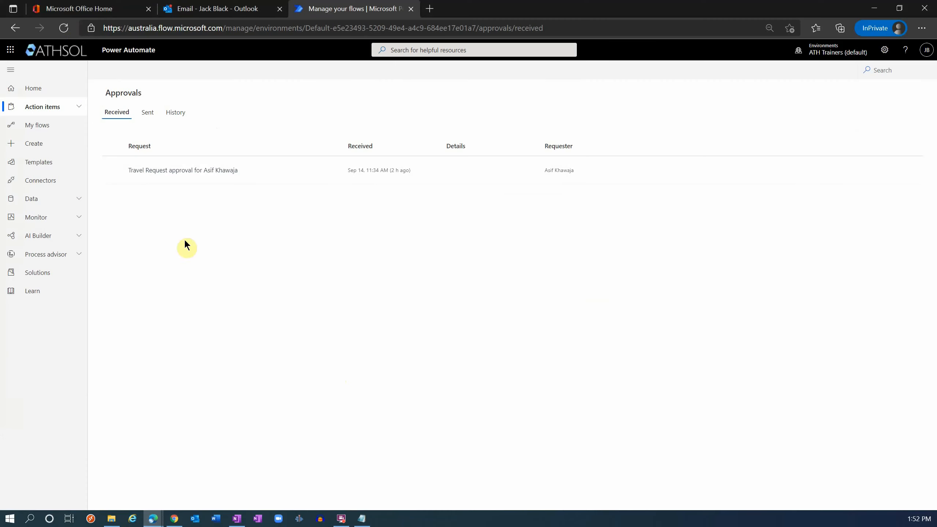
click(63, 29)
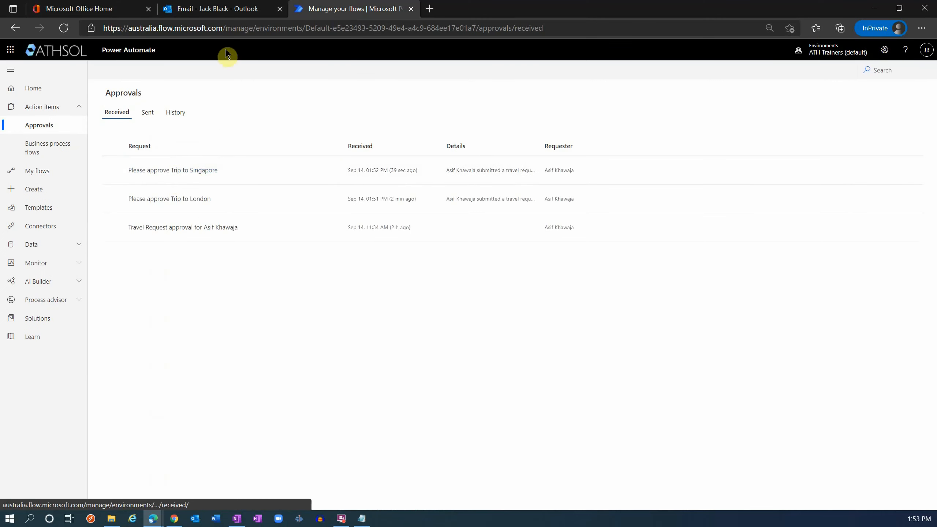
Open the Trip to Singapore approval email in the approver's Outlook inbox and view its response options
click(212, 10)
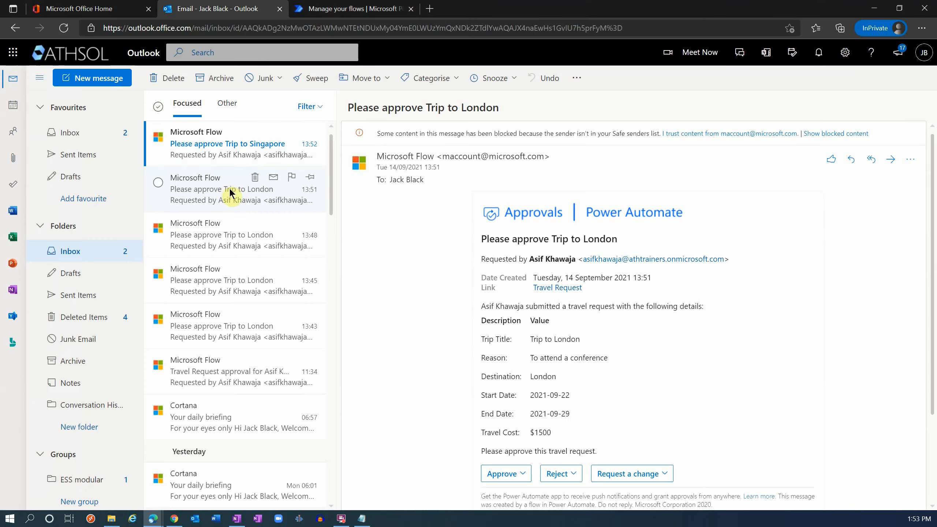
click(207, 152)
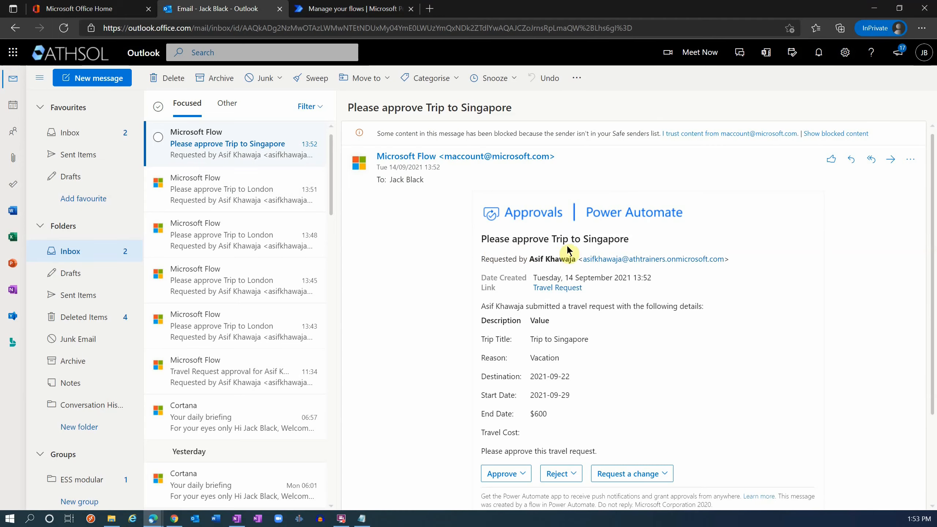
scroll(491, 276, down, 3)
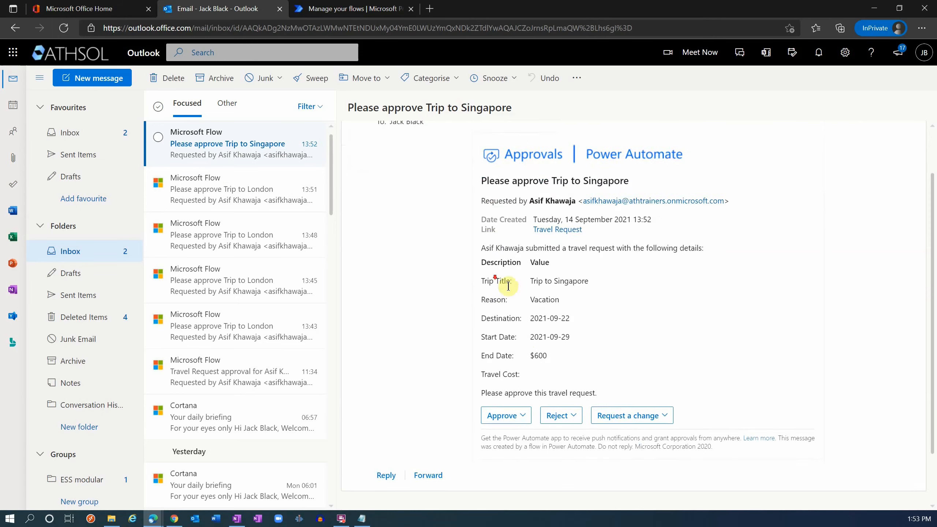
click(509, 365)
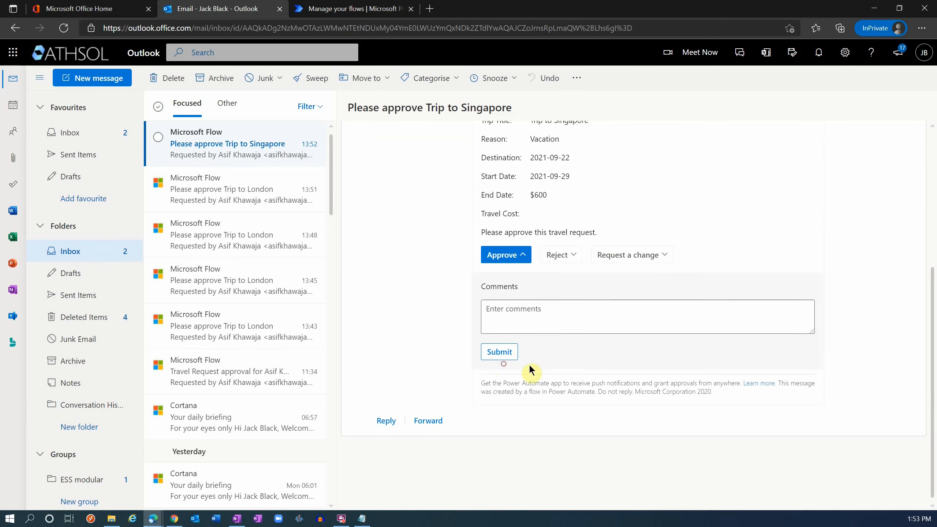
click(615, 259)
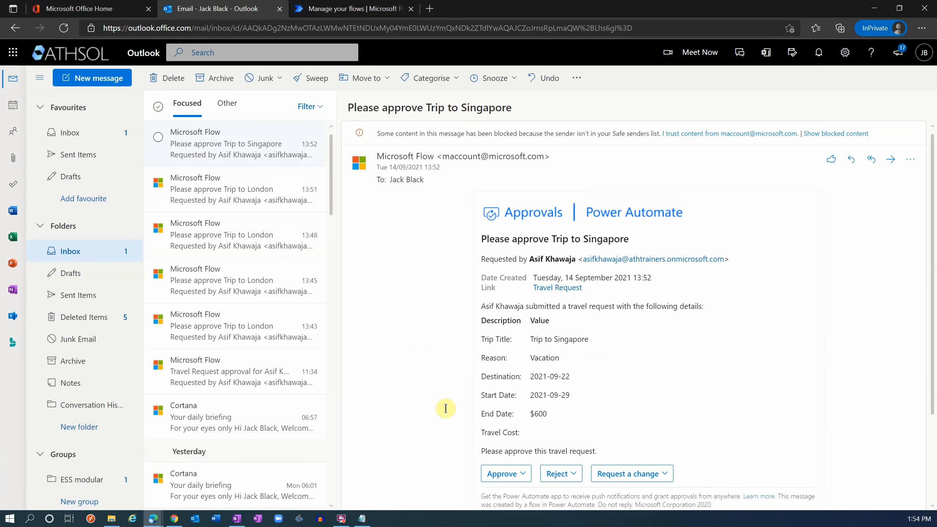
Switch to the second approver's browser window, refresh the received approvals and view the Trip to Singapore approval email in Outlook
click(174, 518)
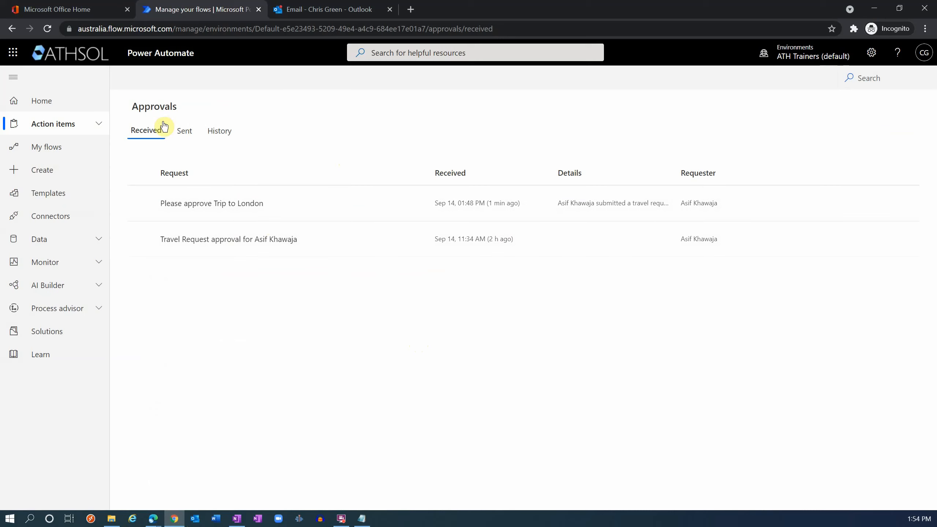
click(45, 29)
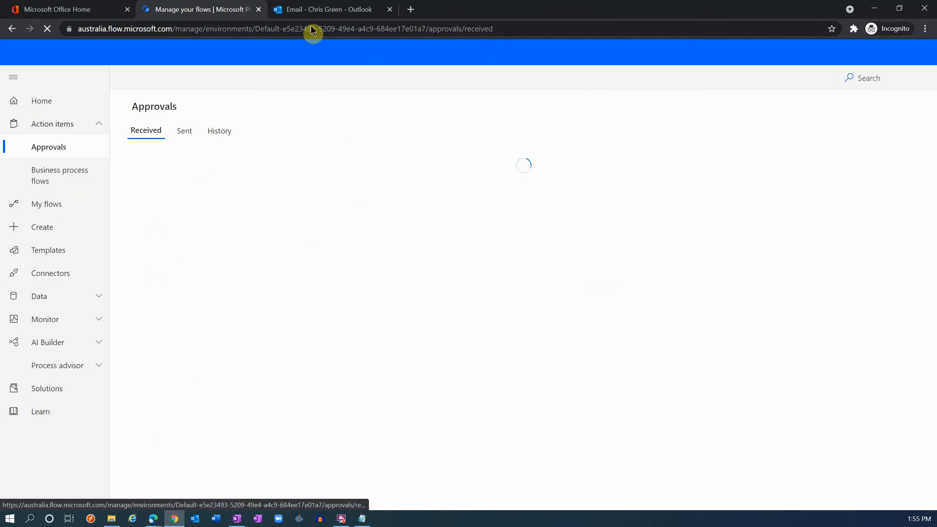
click(332, 9)
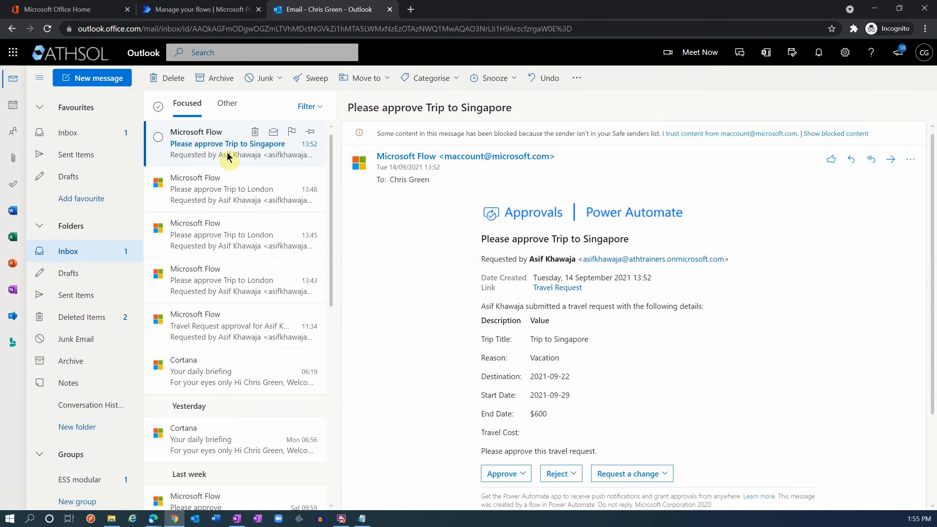
scroll(503, 342, down, 3)
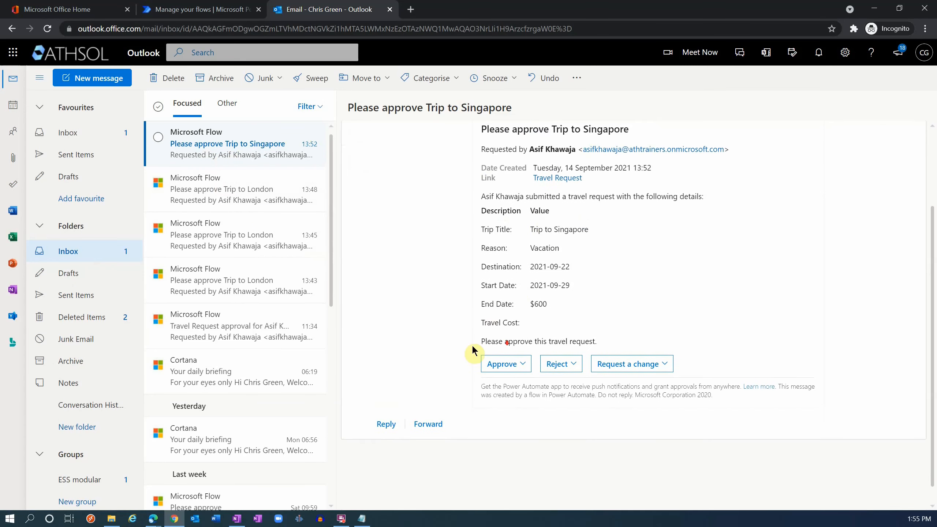
click(545, 360)
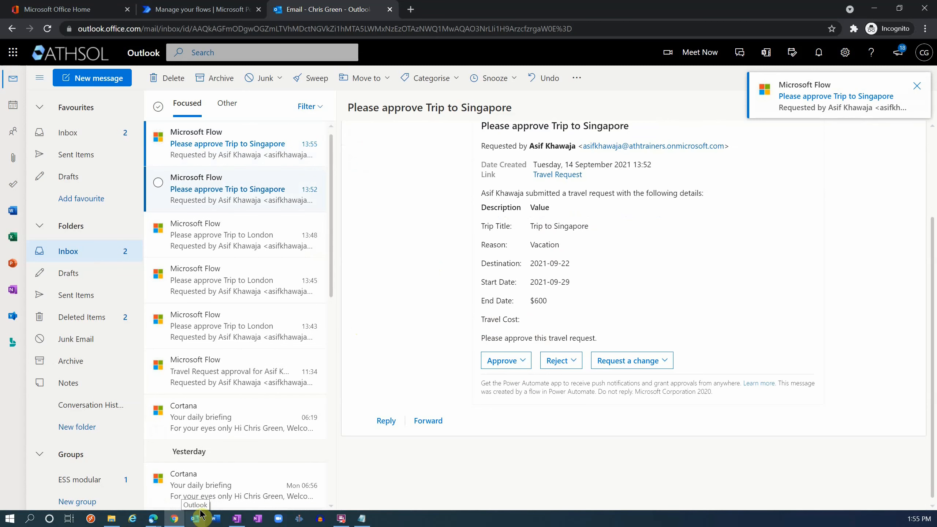
Approve the request from the newest Trip to Singapore email, received at 13:55, with the comment "approved CG"
click(236, 150)
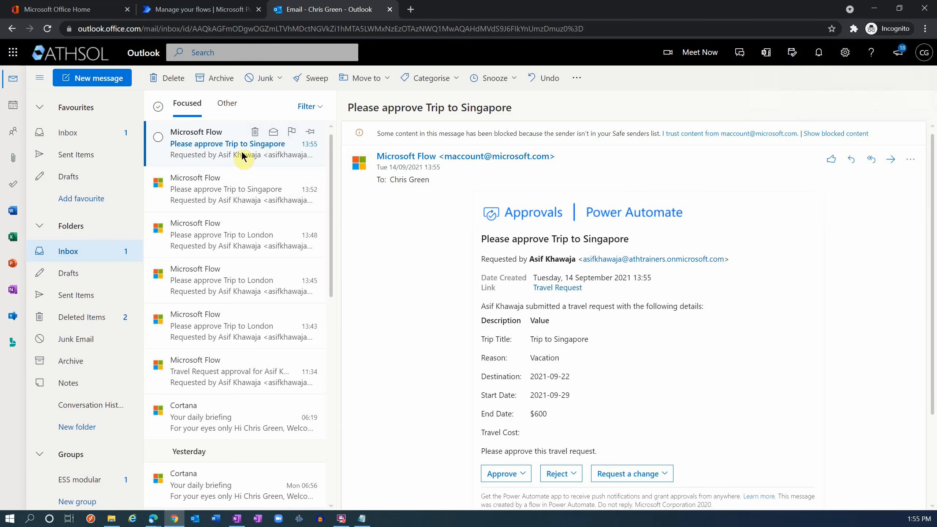
click(421, 270)
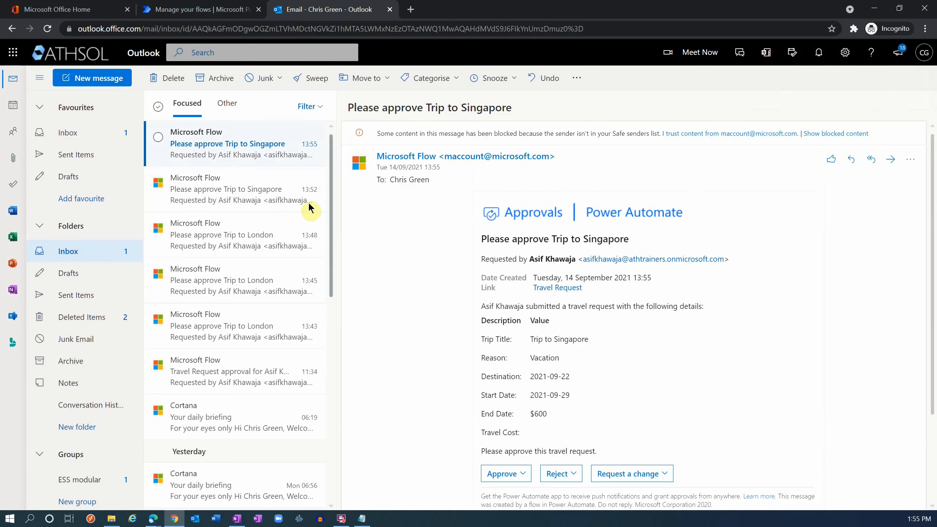
scroll(432, 316, down, 3)
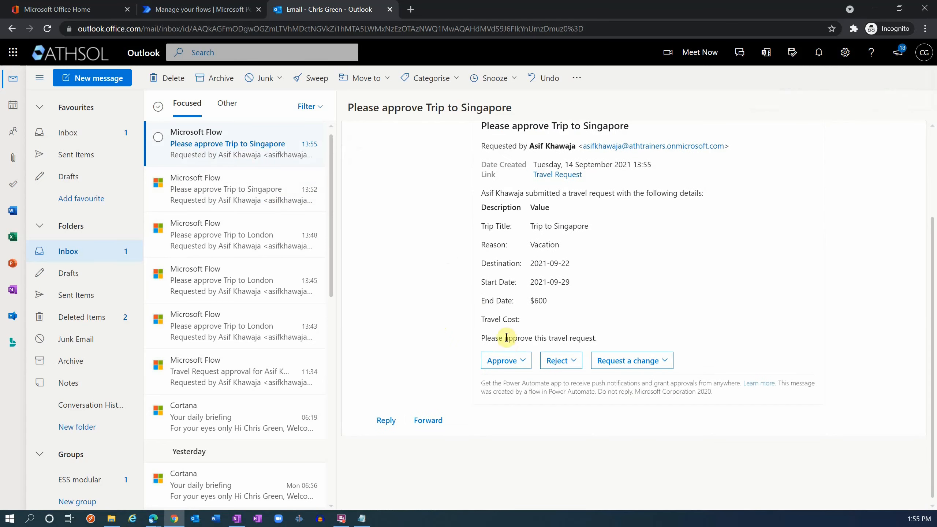
click(506, 361)
click(513, 310)
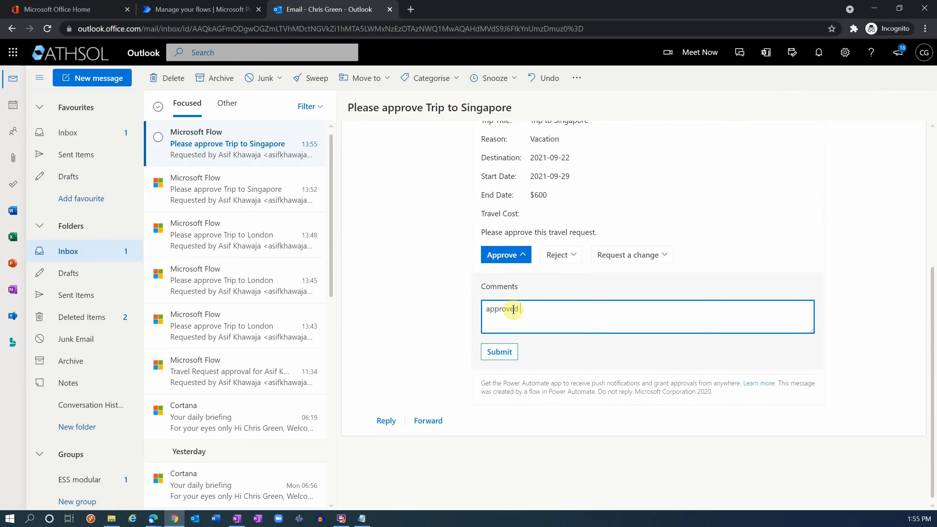
text(approved CG)
click(500, 352)
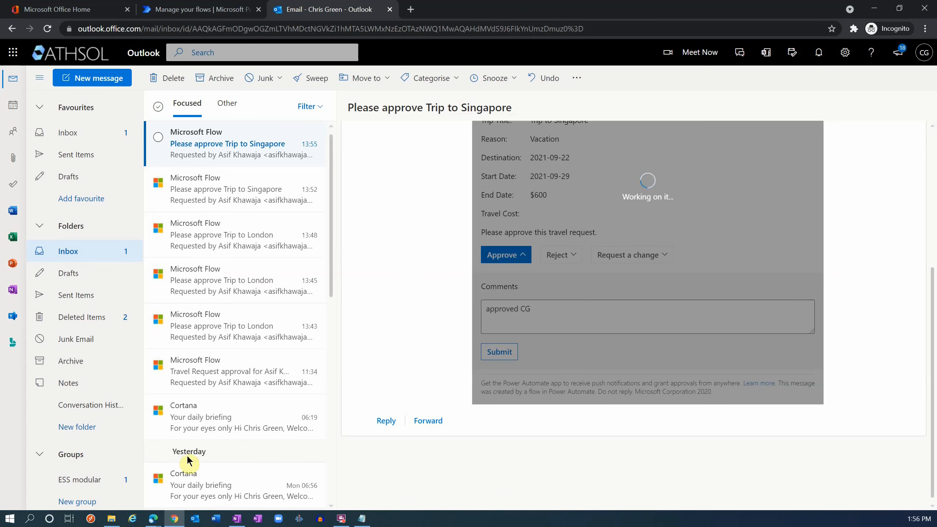
Switch to the first approver's Outlook window and approve the 13:55 Trip to Singapore request with the comment "approving."
click(151, 523)
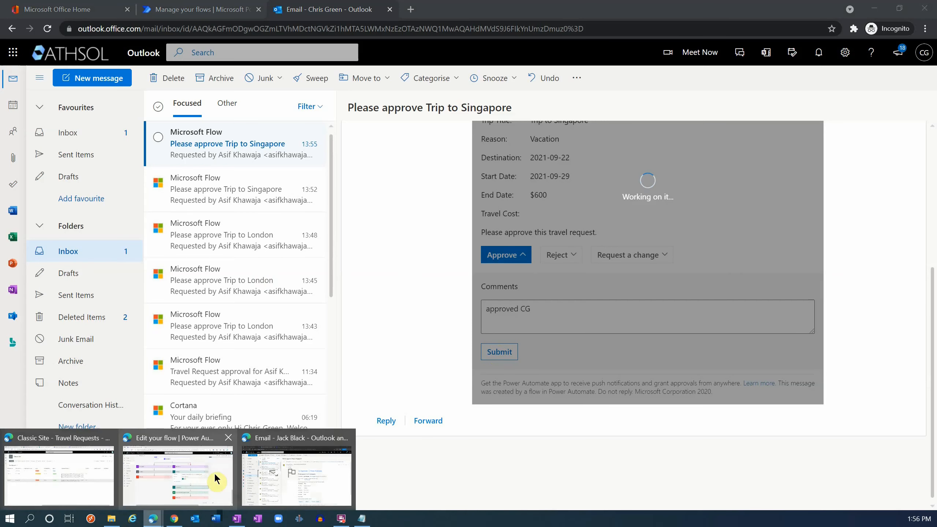
click(295, 477)
click(237, 149)
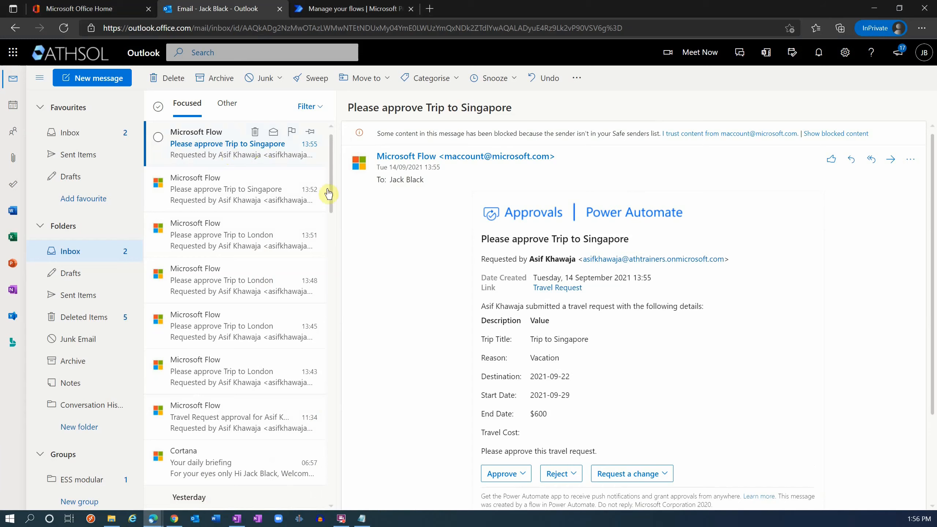
click(498, 472)
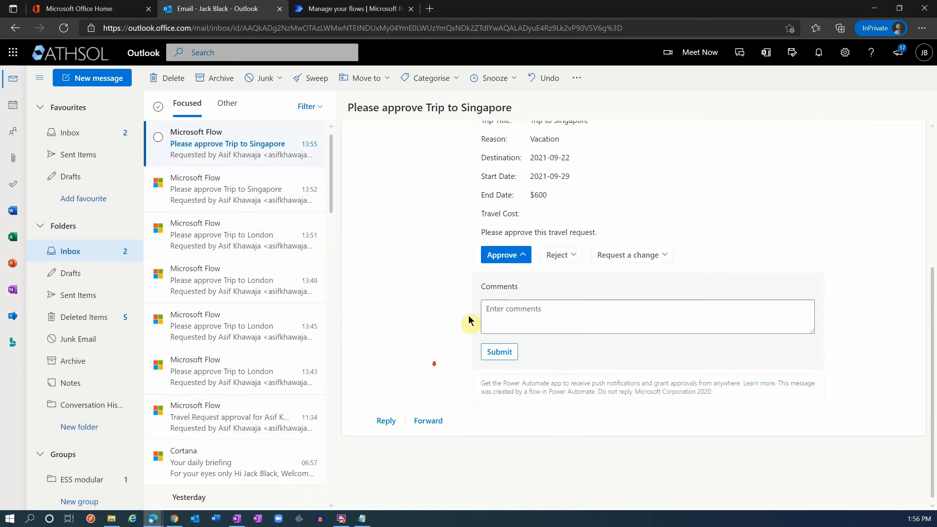
click(517, 310)
text(approvi)
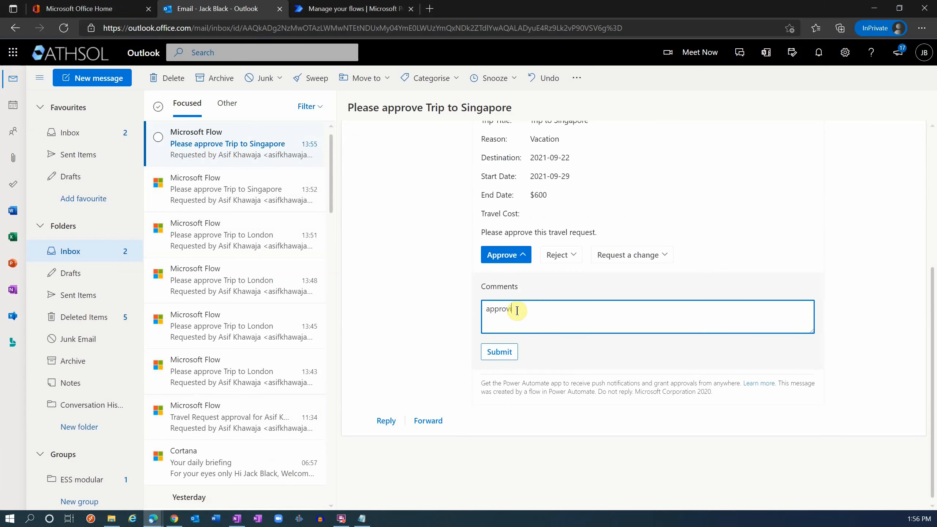
text(ng.)
click(496, 354)
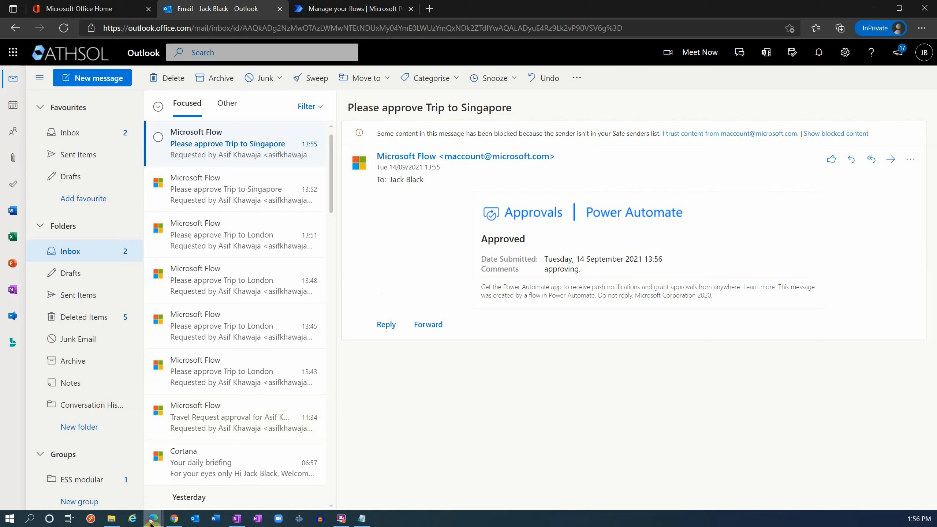
Return to the Travel Requests list in SharePoint and widen the Approval Comments column further
mouse_move(150, 524)
click(66, 493)
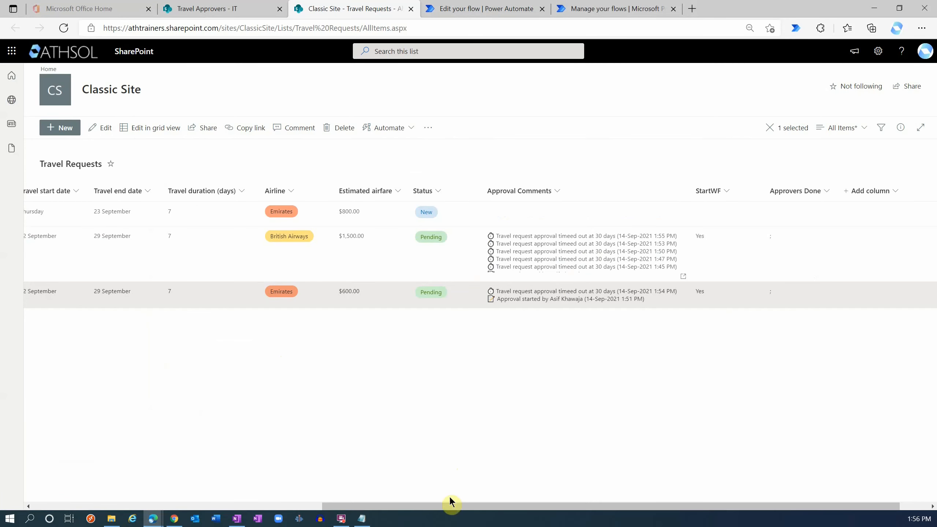
drag(443, 509, 456, 494)
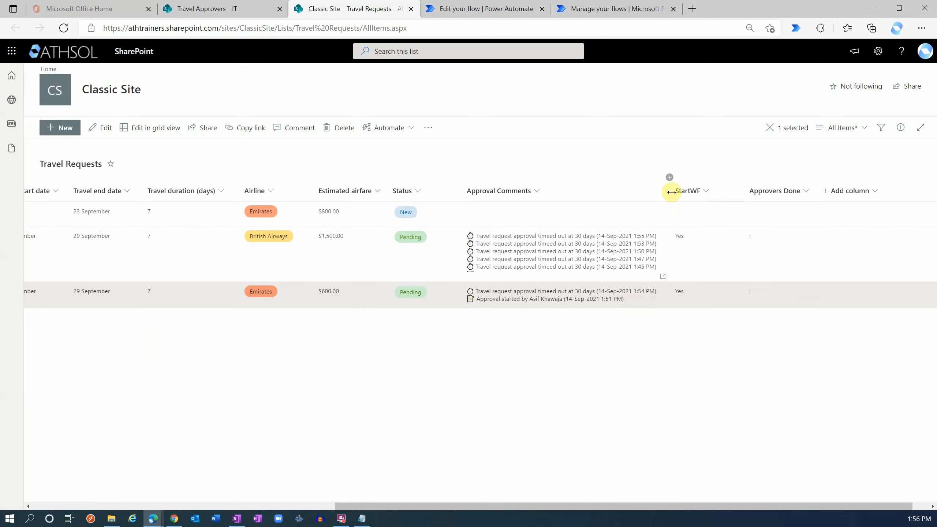
drag(672, 191, 718, 192)
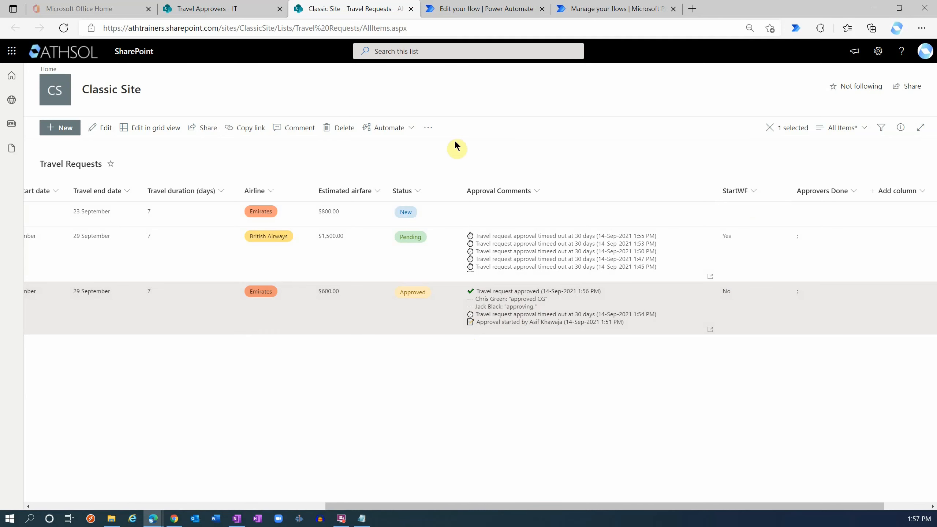
Review the Approval Workflow's branches after Wait for an approval, expanding Condition and Condition 2, and collapse Condition again
click(487, 9)
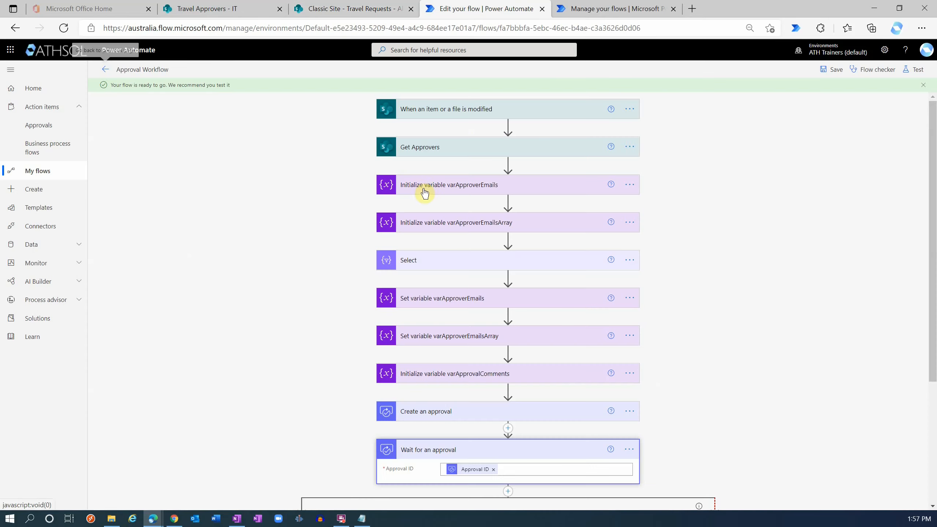
scroll(336, 273, down, 5)
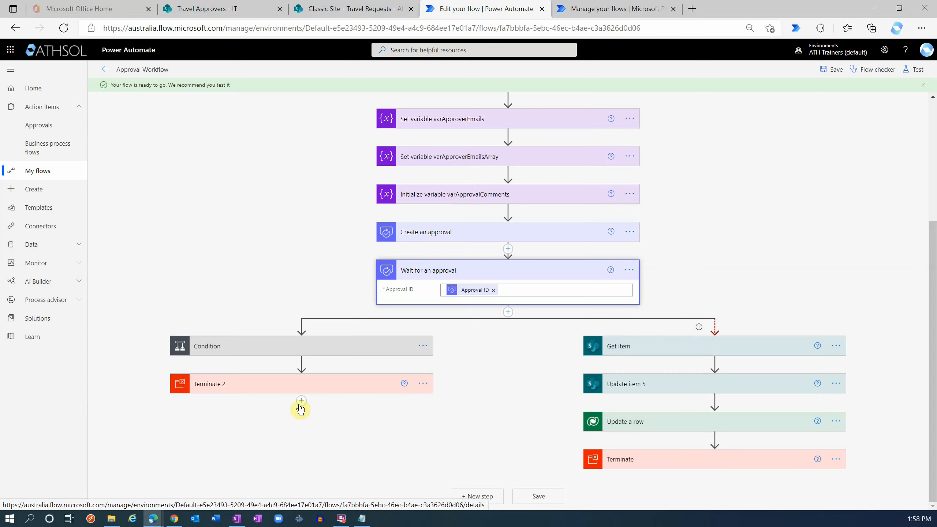
click(262, 350)
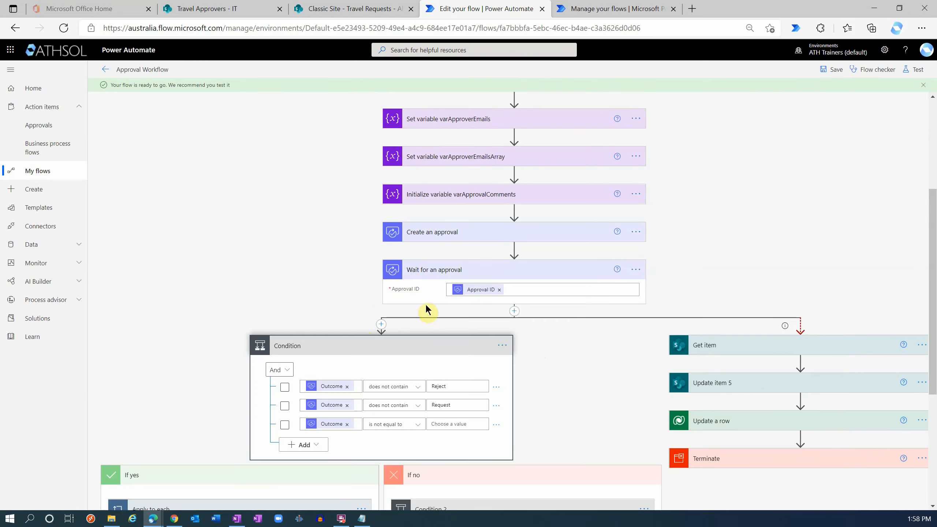
scroll(258, 416, down, 5)
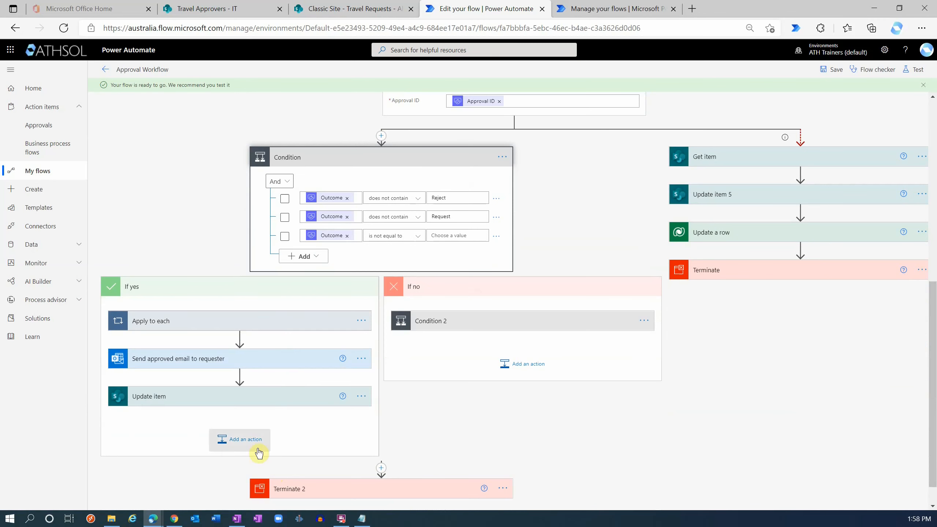
click(479, 325)
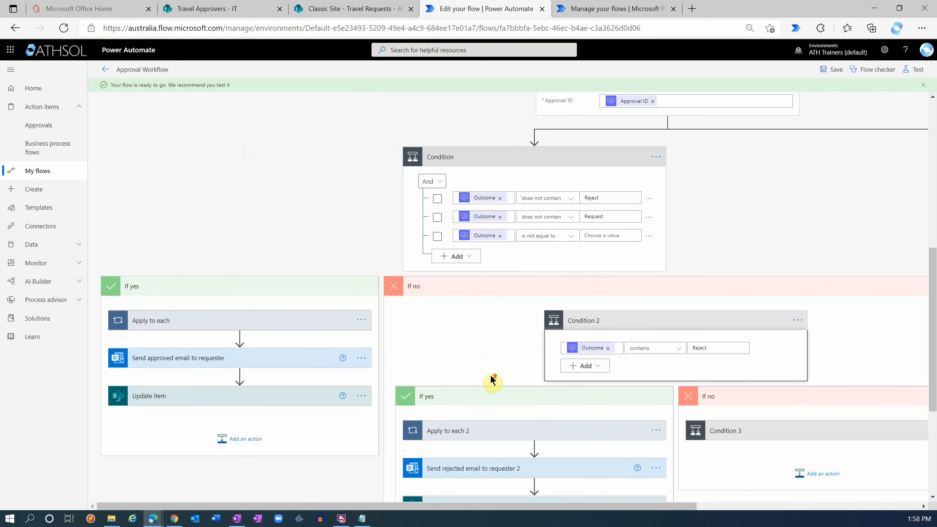
scroll(492, 380, up, 6)
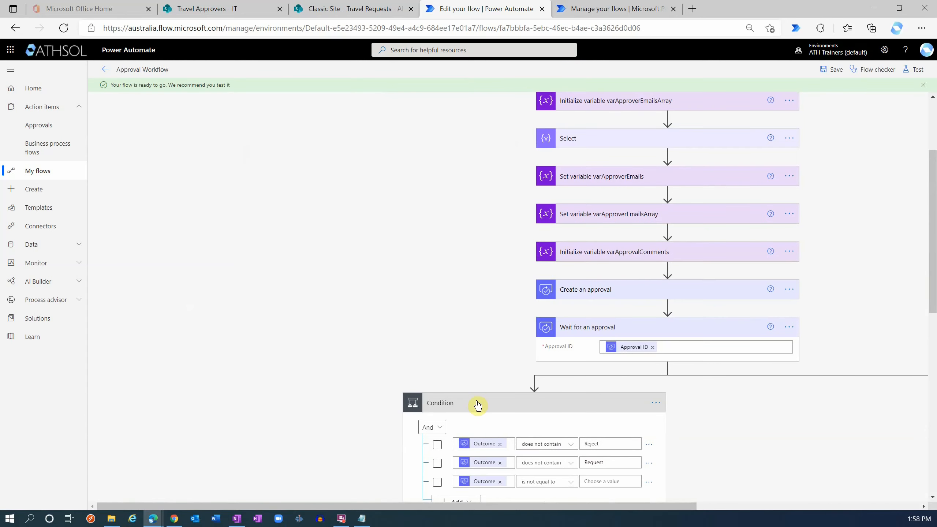
click(477, 405)
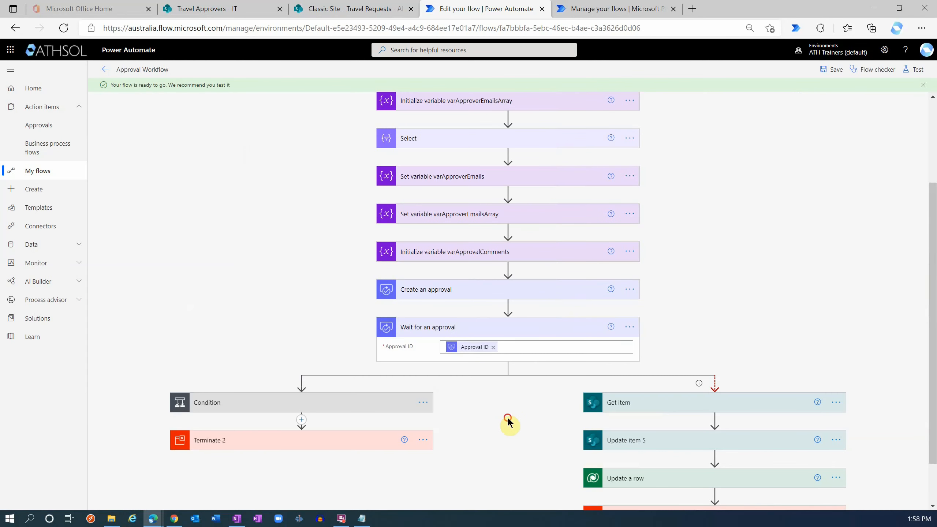